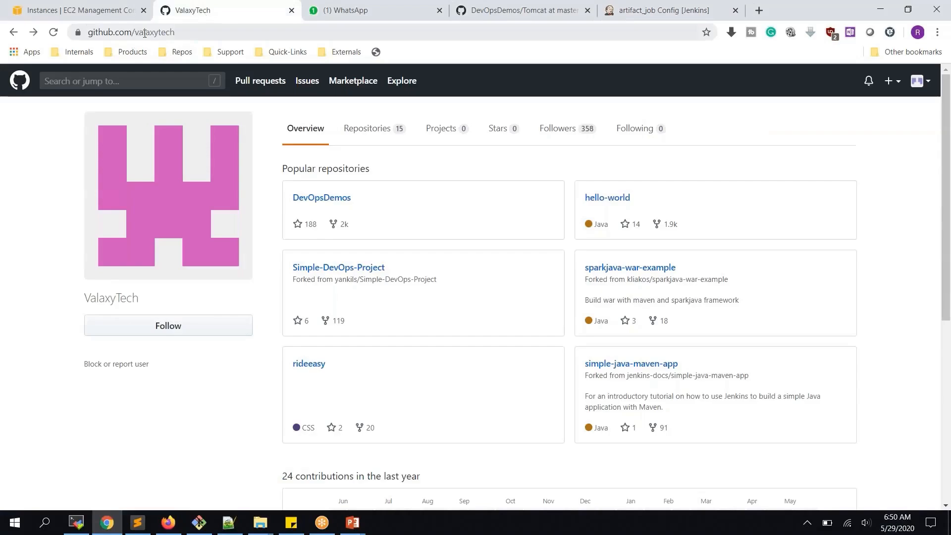
- Load the personal user's GitHub profile by replacing the organisation name in the address
{"action": "left_click_drag", "start_coordinate": [139, 31], "coordinate": [280, 38]}
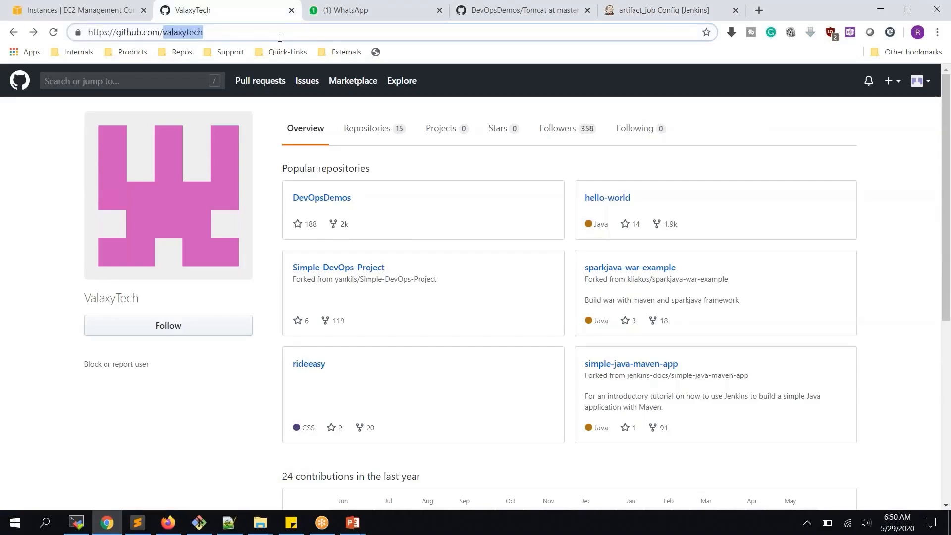
{"action": "type", "text": "ravdy"}
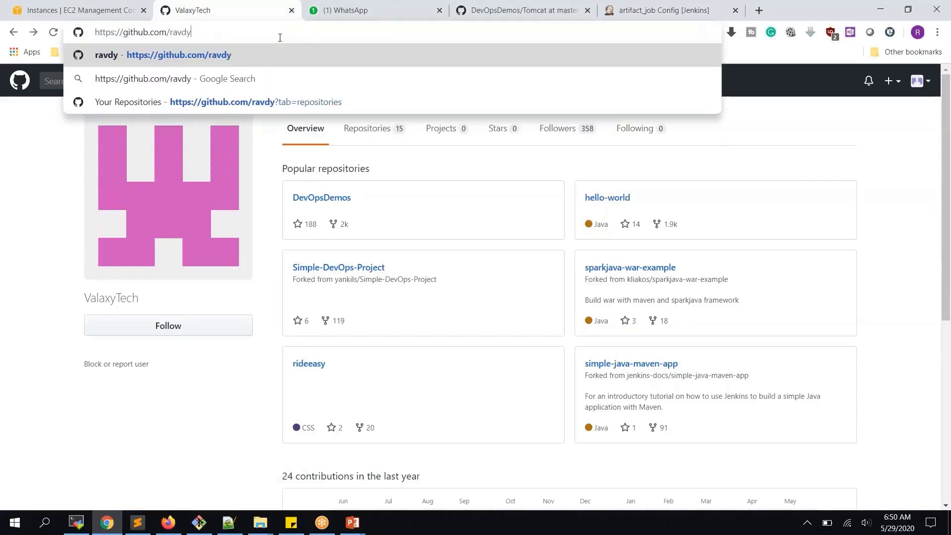
{"action": "key", "text": "Return"}
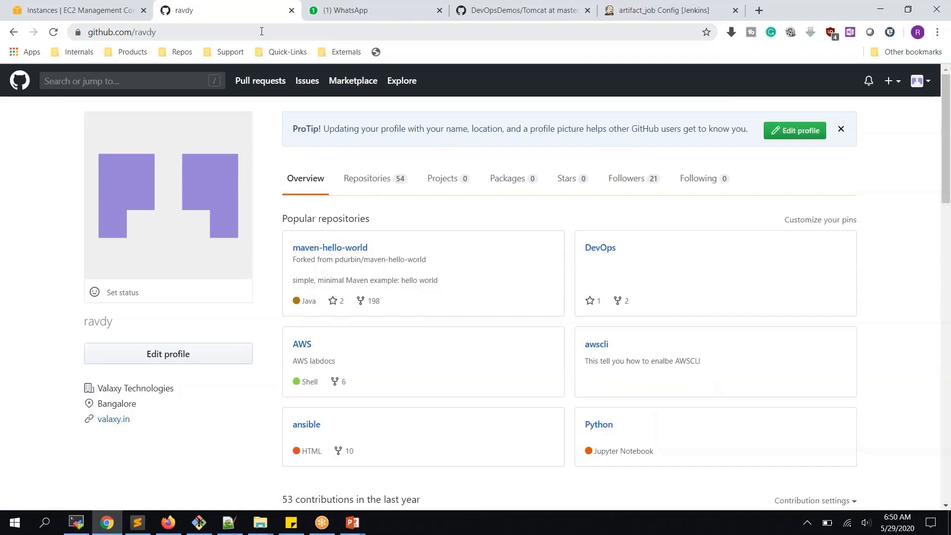
- Try another username's profile, which returns a 404, then go back to the user's profile
{"action": "left_click", "coordinate": [262, 32]}
{"action": "left_click", "coordinate": [262, 32]}
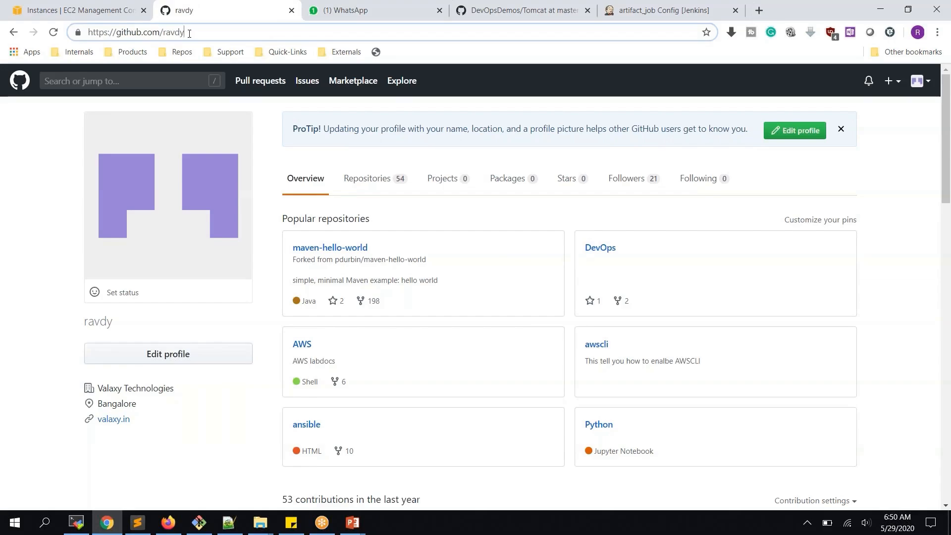
{"action": "left_click_drag", "start_coordinate": [190, 33], "coordinate": [5, 24]}
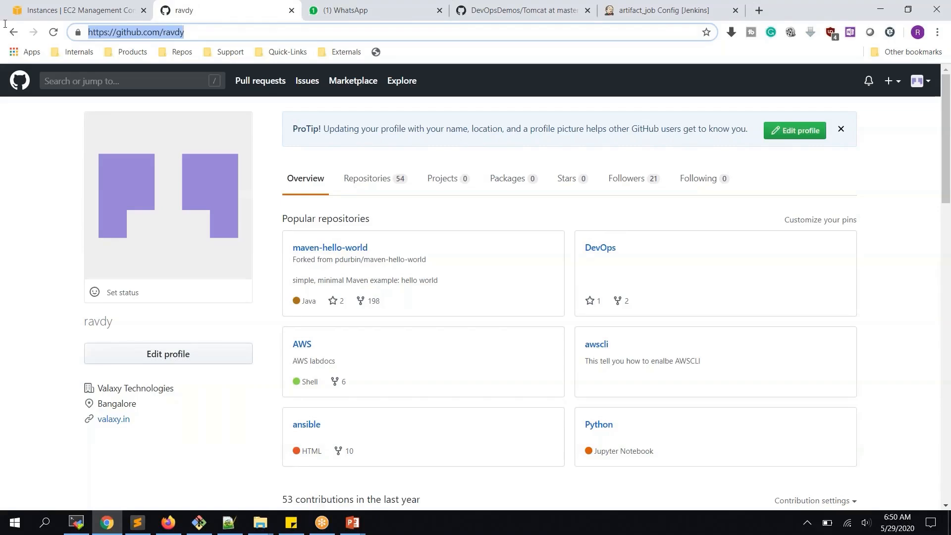
{"action": "double_click", "coordinate": [177, 36]}
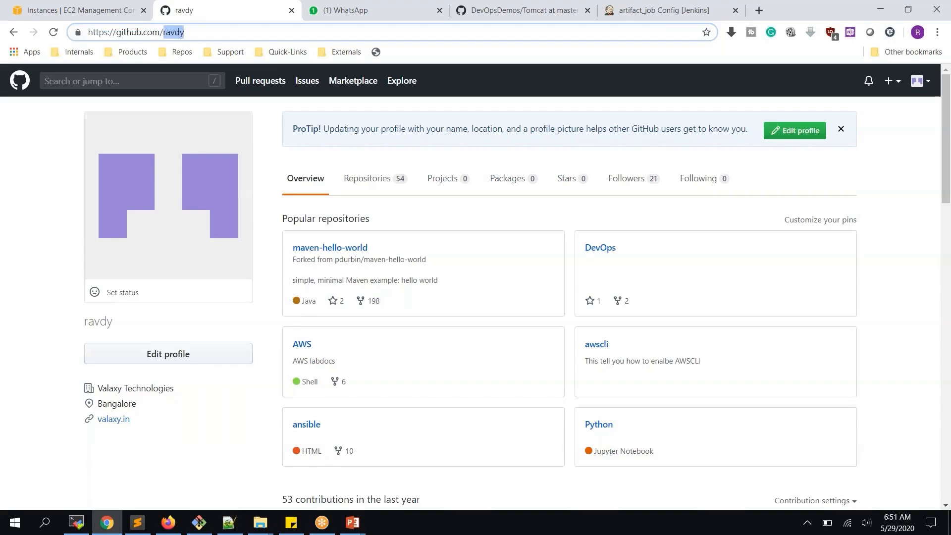
{"action": "type", "text": "ar"}
{"action": "key", "text": "Return"}
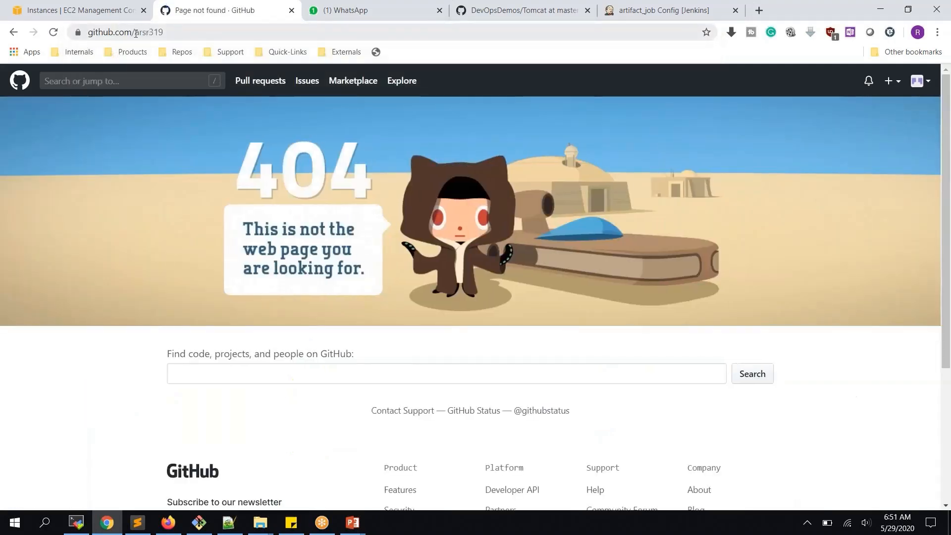
{"action": "left_click", "coordinate": [13, 35]}
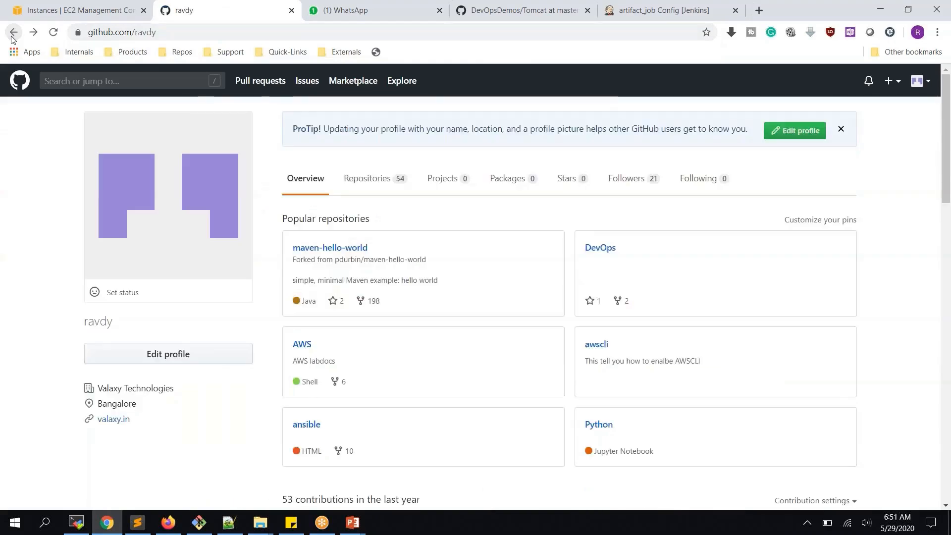
- In the EC2 instances list, select the Jfrog Artifactory instance to view its details
{"action": "left_click", "coordinate": [94, 13]}
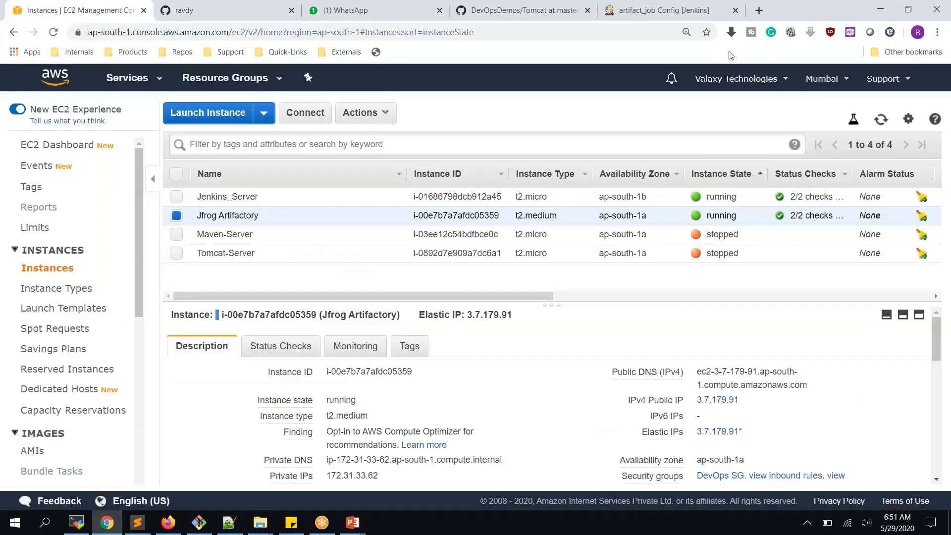
{"action": "left_click", "coordinate": [257, 202]}
{"action": "left_click", "coordinate": [334, 217]}
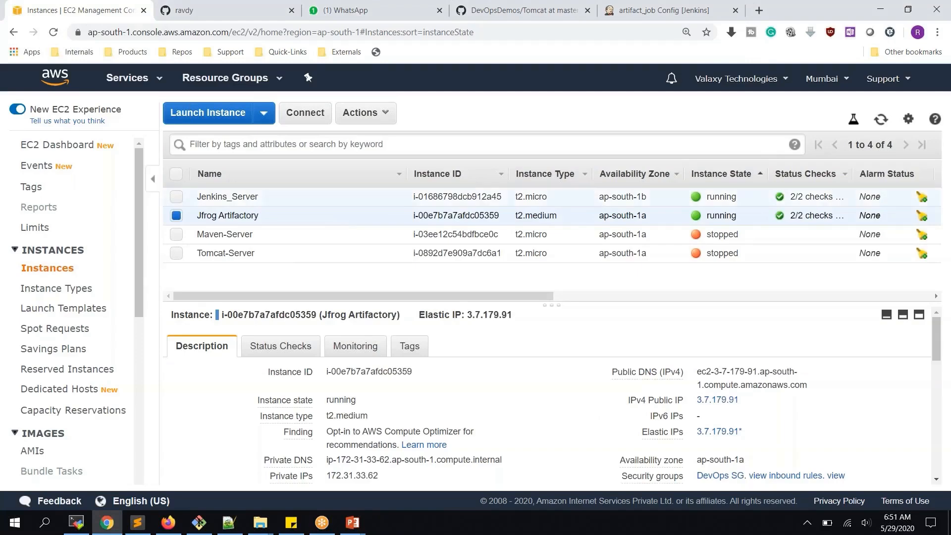
- Leave the Jenkins job configuration for the dashboard unsaved, then copy the public IP 3.7.179.91
{"action": "left_click", "coordinate": [643, 9]}
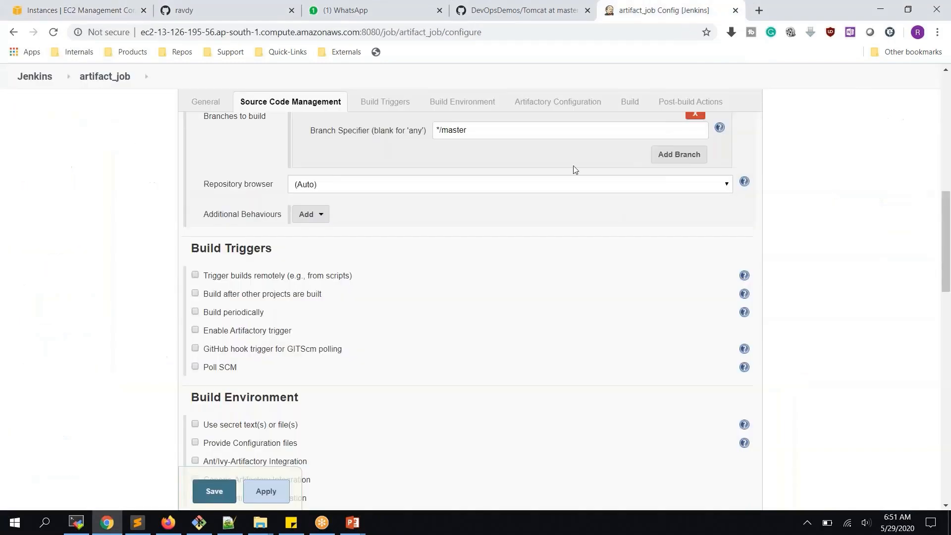
{"action": "left_click", "coordinate": [37, 77]}
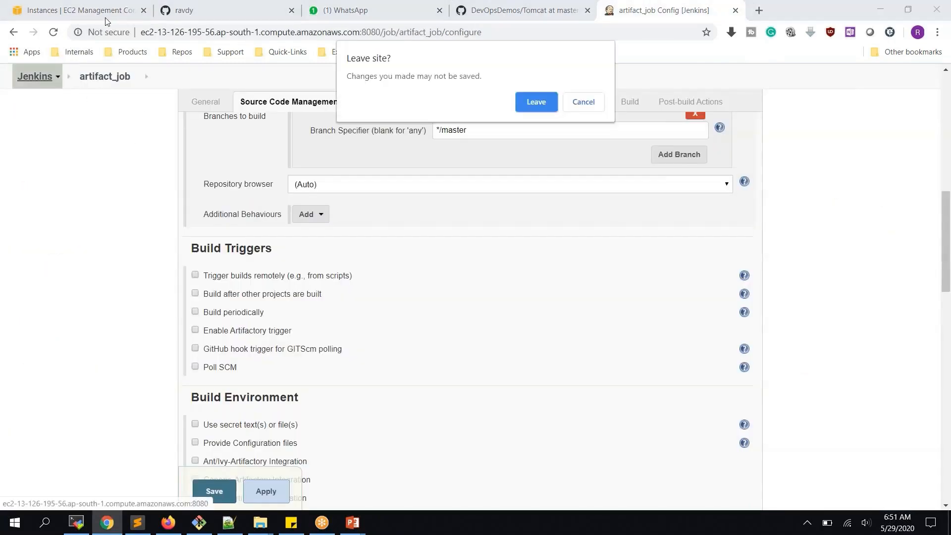
{"action": "left_click", "coordinate": [542, 101]}
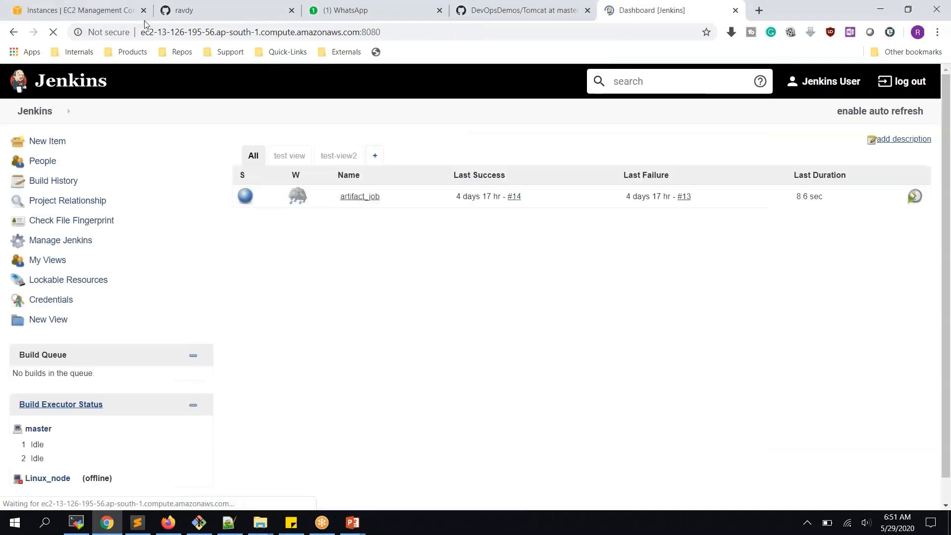
{"action": "left_click", "coordinate": [100, 12]}
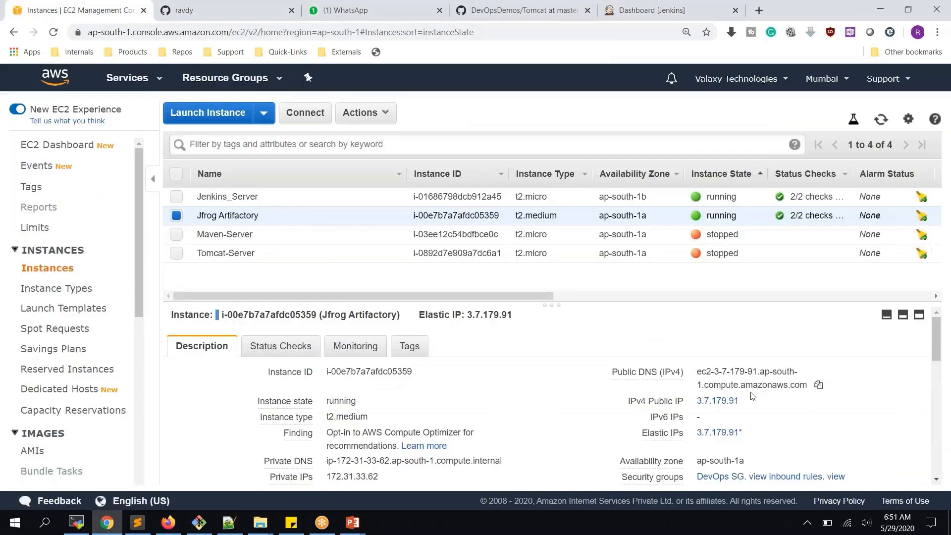
{"action": "left_click", "coordinate": [750, 400]}
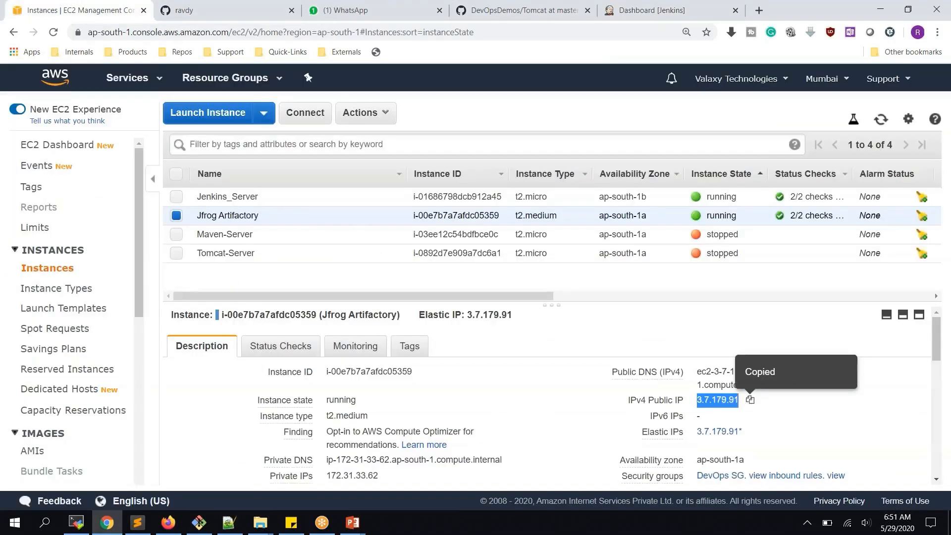
- Start an SSH session to 3.7.179.91 as ec2-user using the DevOpsKey.pem private key
{"action": "left_click", "coordinate": [76, 522]}
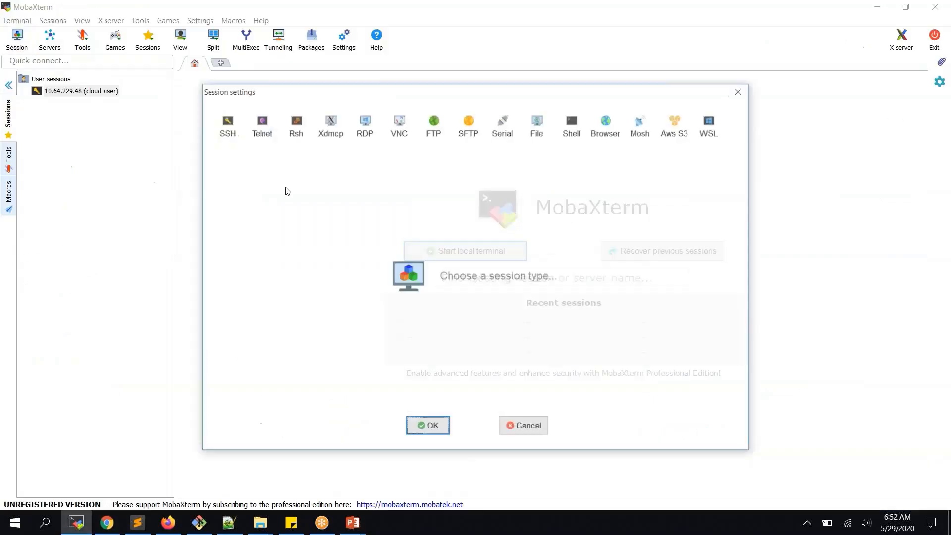
{"action": "left_click", "coordinate": [226, 127]}
{"action": "key", "text": "ctrl+v"}
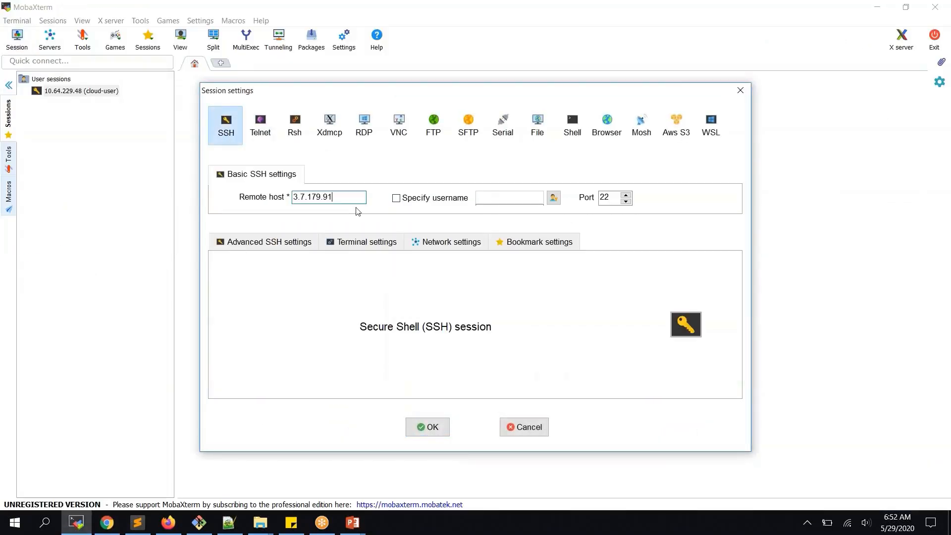
{"action": "left_click", "coordinate": [278, 244]}
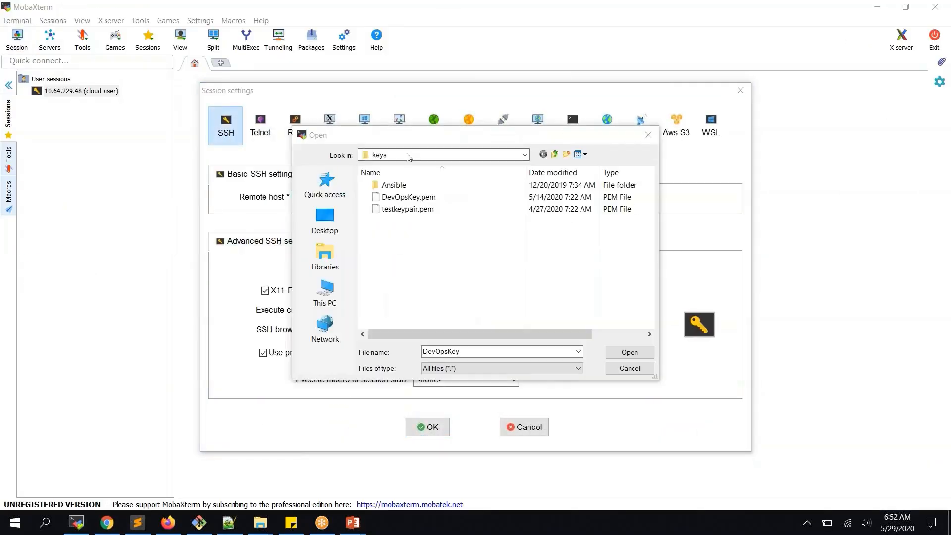
{"action": "double_click", "coordinate": [432, 198]}
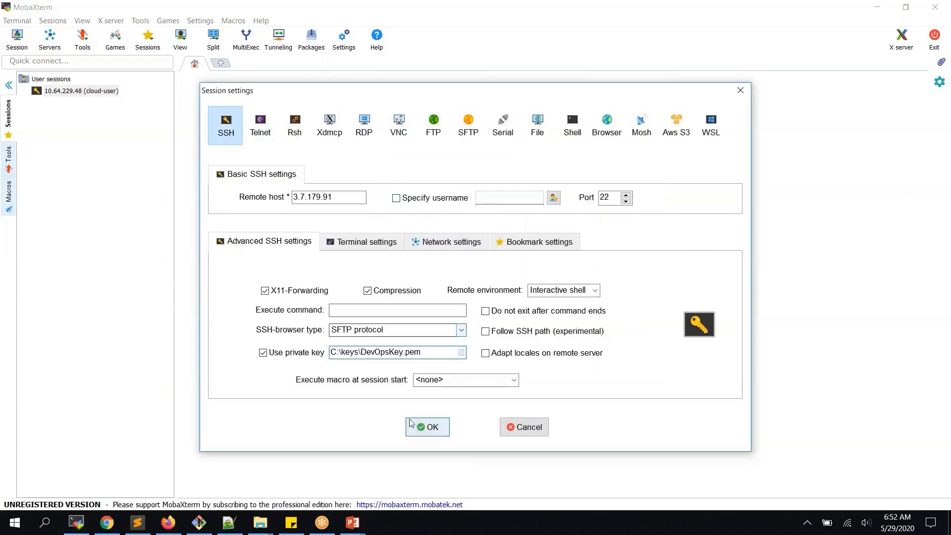
{"action": "left_click", "coordinate": [429, 202]}
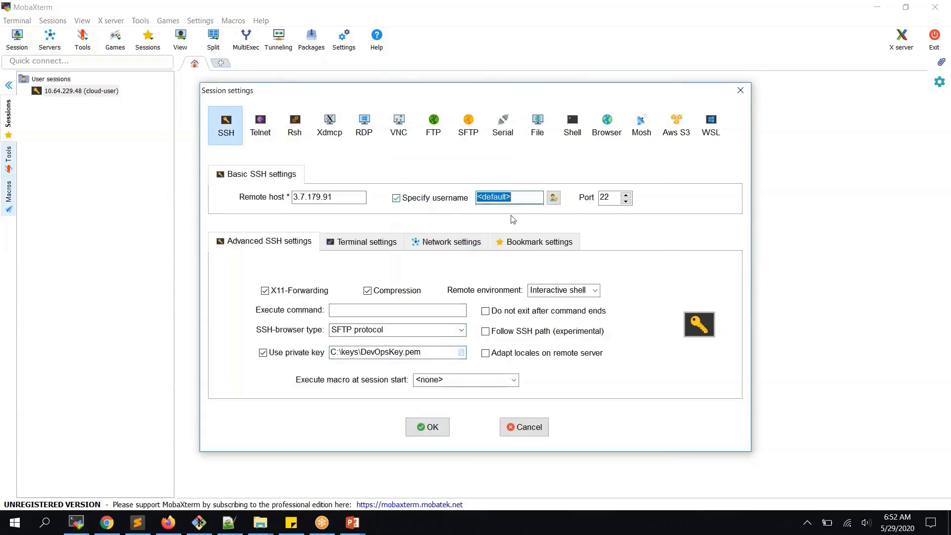
{"action": "type", "text": "ec2-user"}
{"action": "key", "text": "Return"}
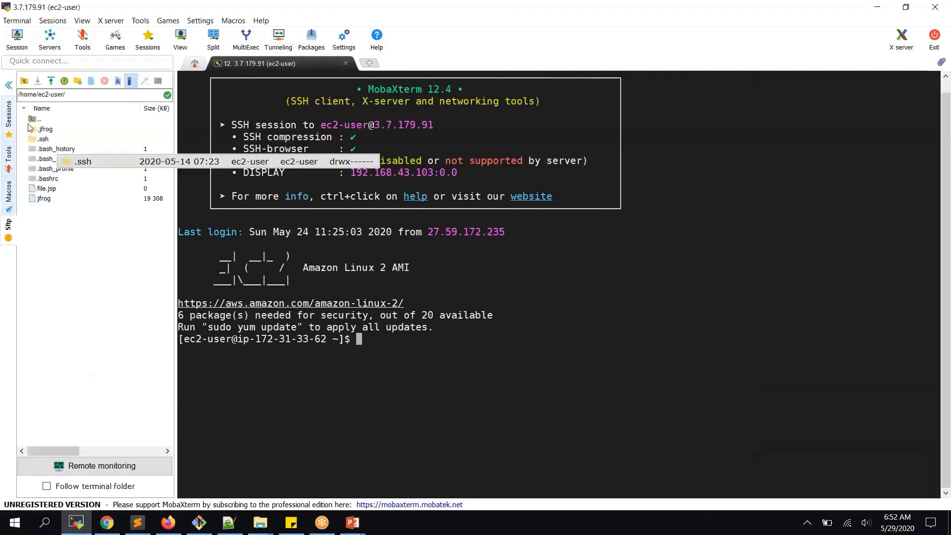
- Hide the file sidebar, switch to root with 'sudo su -' and clear the screen
{"action": "left_click", "coordinate": [10, 85]}
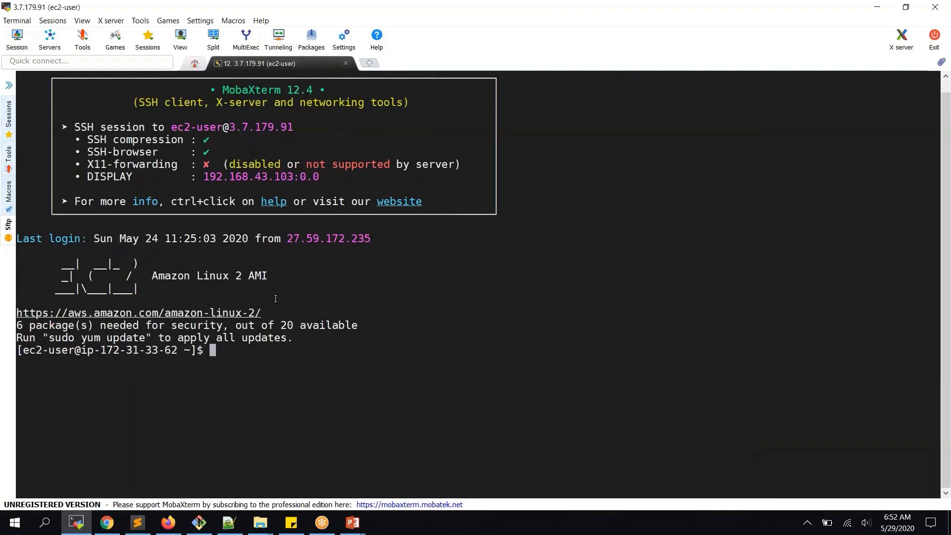
{"action": "type", "text": "sudo su -"}
{"action": "key", "text": "Return"}
{"action": "type", "text": "clear"}
{"action": "key", "text": "Return"}
{"action": "key", "text": "Return"}
{"action": "key", "text": "Return"}
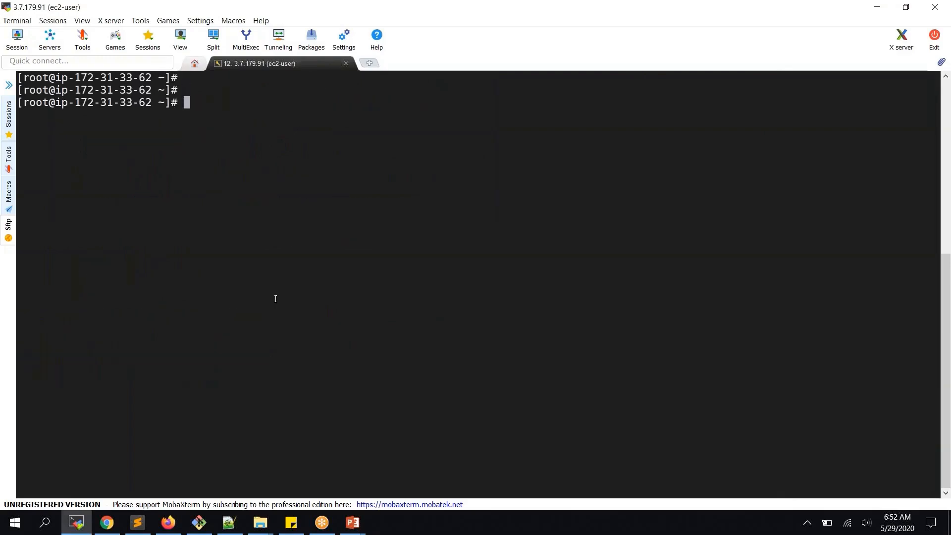
- Edit /etc/hostname in vi to contain artifactoryserver and save it
{"action": "type", "text": "vi /etc/"}
{"action": "type", "text": "hostname"}
{"action": "key", "text": "BackSpace"}
{"action": "key", "text": "BackSpace"}
{"action": "key", "text": "BackSpace"}
{"action": "key", "text": "BackSpace"}
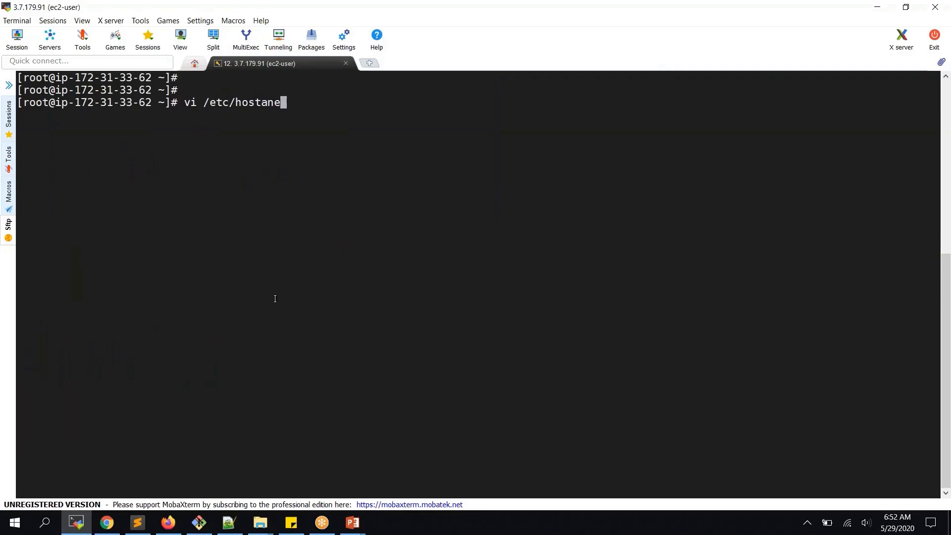
{"action": "type", "text": "name"}
{"action": "key", "text": "Return"}
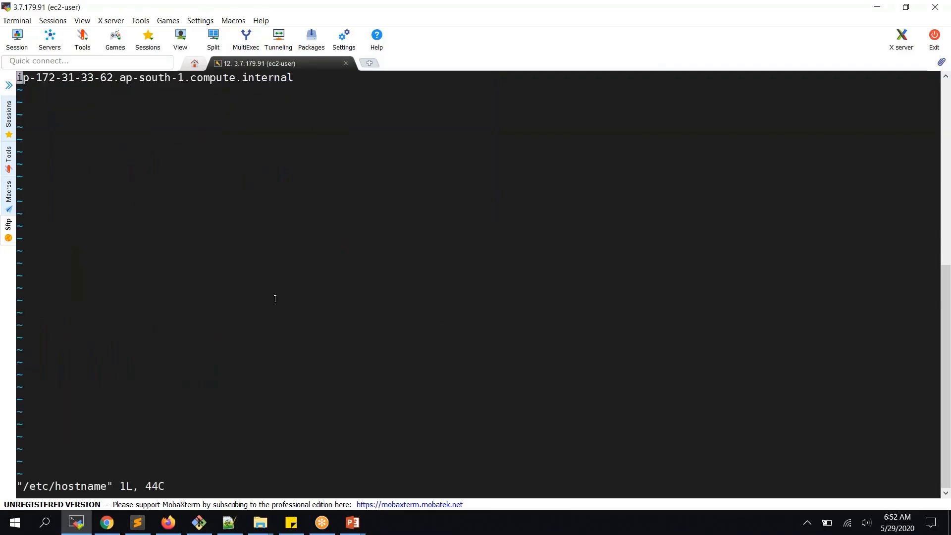
{"action": "key", "text": "d"}
{"action": "key", "text": "d"}
{"action": "key", "text": "i"}
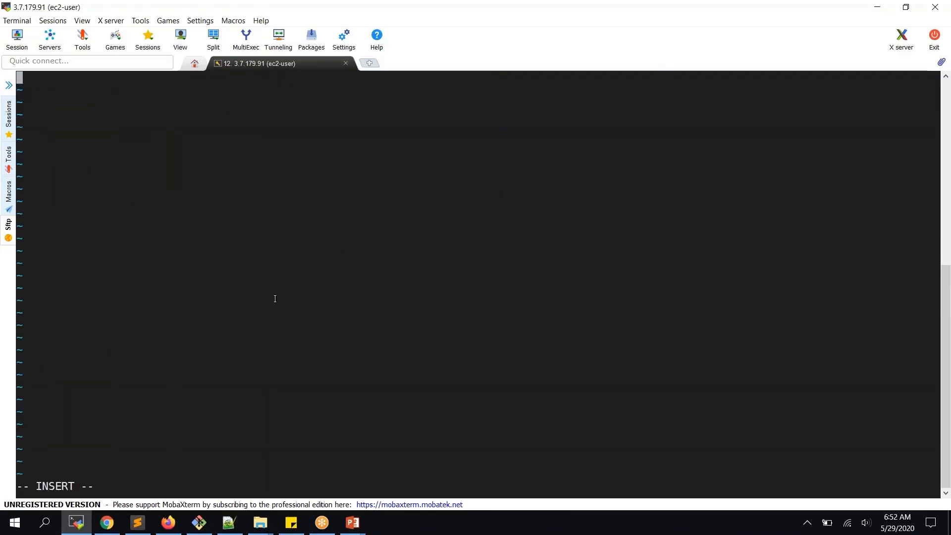
{"action": "type", "text": "artifactory"}
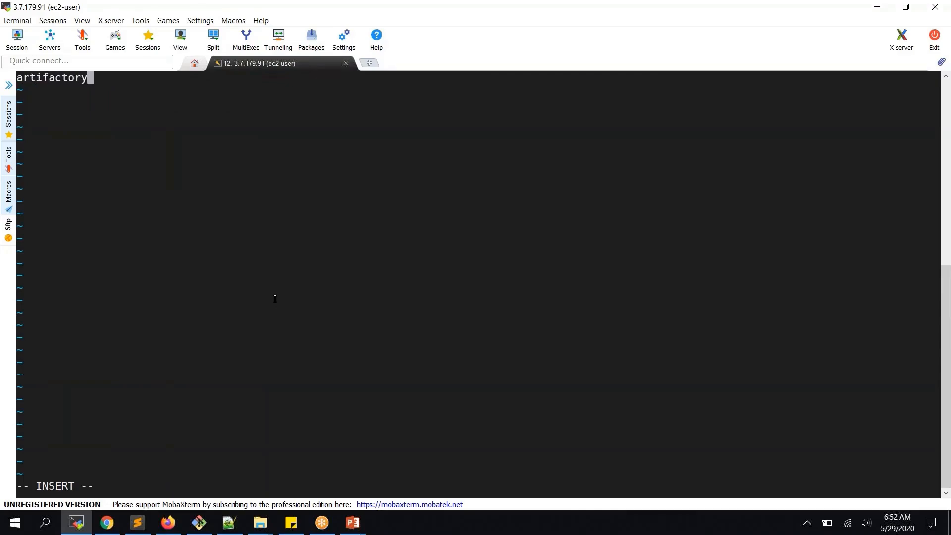
{"action": "type", "text": "server"}
{"action": "key", "text": "Escape"}
{"action": "type", "text": ":wq"}
{"action": "key", "text": "Return"}
- Reopen and exit a root shell, then display /etc/hostname with cat
{"action": "type", "text": "sudo su -"}
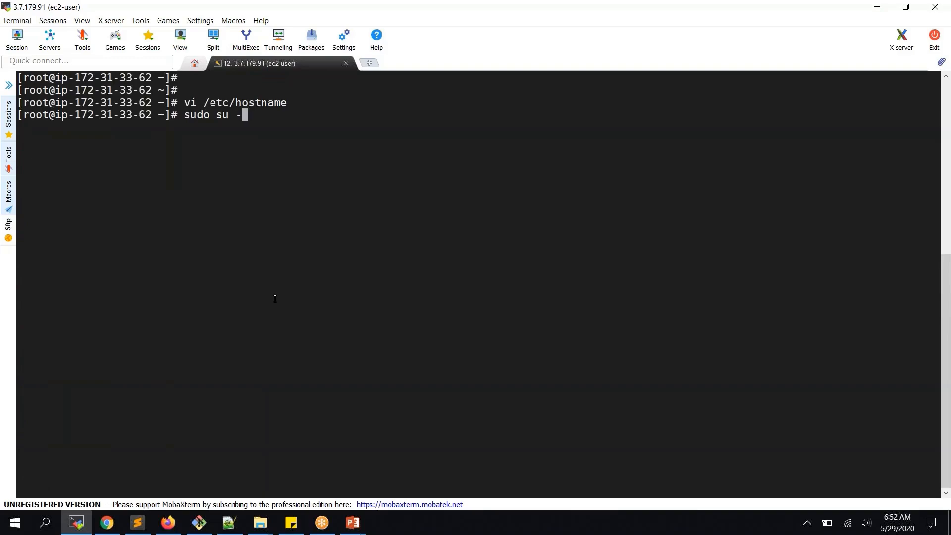
{"action": "key", "text": "Return"}
{"action": "type", "text": "hostn"}
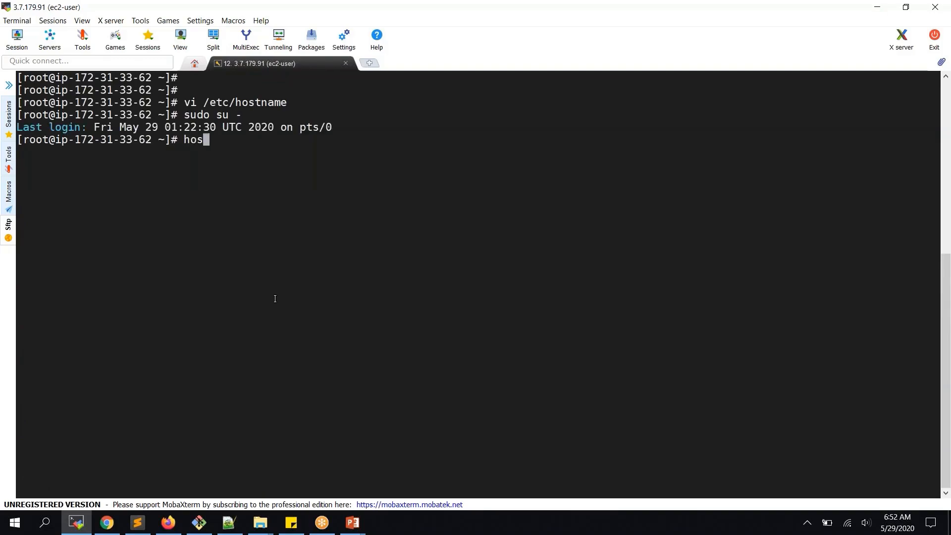
{"action": "key", "text": "BackSpace"}
{"action": "key", "text": "BackSpace"}
{"action": "key", "text": "BackSpace"}
{"action": "key", "text": "BackSpace"}
{"action": "key", "text": "BackSpace"}
{"action": "type", "text": "exit"}
{"action": "key", "text": "Return"}
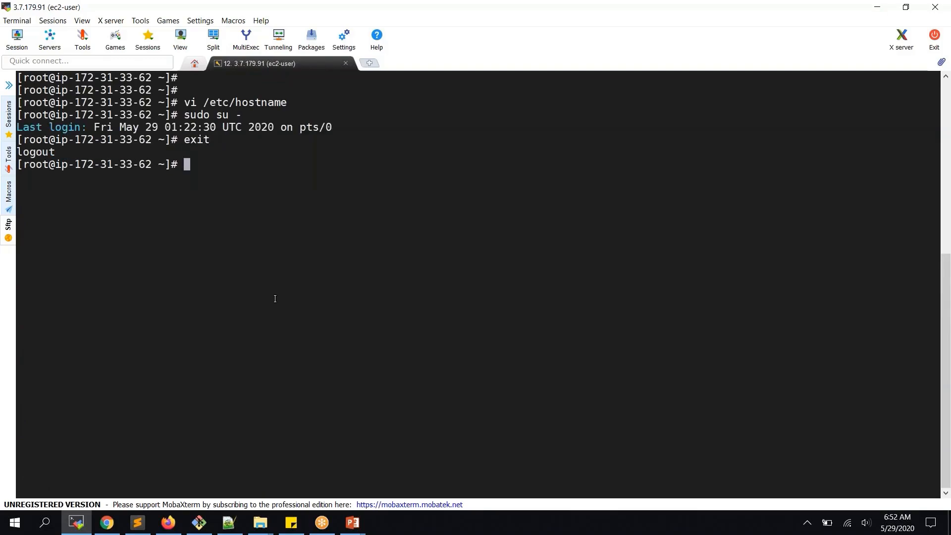
{"action": "type", "text": "hostn"}
{"action": "key", "text": "BackSpace"}
{"action": "key", "text": "BackSpace"}
{"action": "key", "text": "BackSpace"}
{"action": "key", "text": "BackSpace"}
{"action": "key", "text": "BackSpace"}
{"action": "type", "text": "cat /etc/hostname"}
{"action": "key", "text": "Return"}
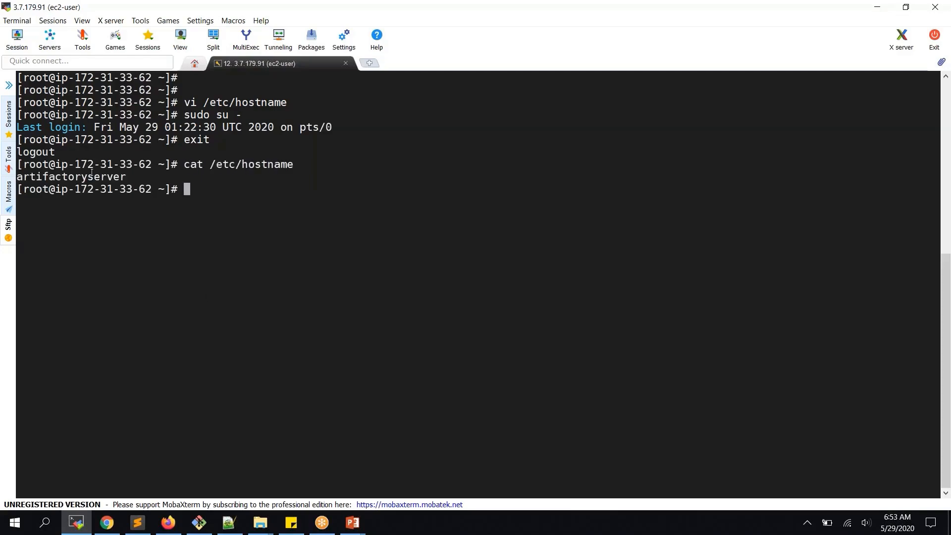
- Run 'hostname artifactoryserver', open a fresh root shell and clear the screen
{"action": "double_click", "coordinate": [92, 173]}
{"action": "key", "text": "ctrl+c"}
{"action": "type", "text": "hostname"}
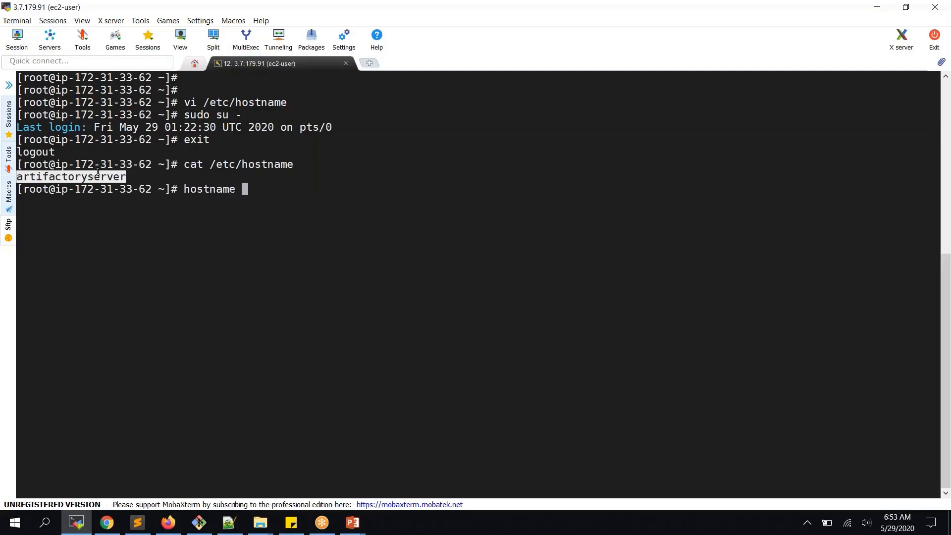
{"action": "right_click", "coordinate": [98, 172]}
{"action": "key", "text": "Return"}
{"action": "type", "text": "sudo su -"}
{"action": "key", "text": "Return"}
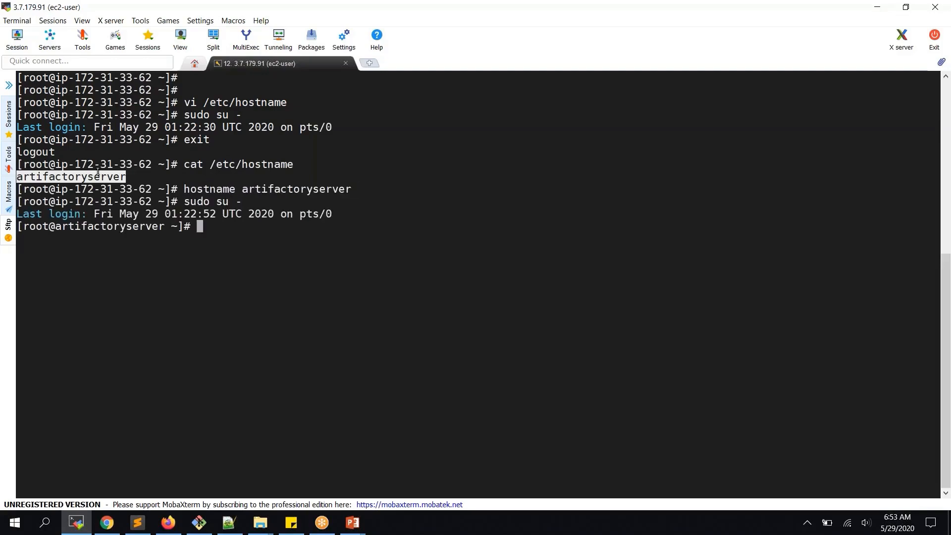
{"action": "type", "text": "clear"}
{"action": "key", "text": "Return"}
{"action": "key", "text": "Return"}
{"action": "key", "text": "Return"}
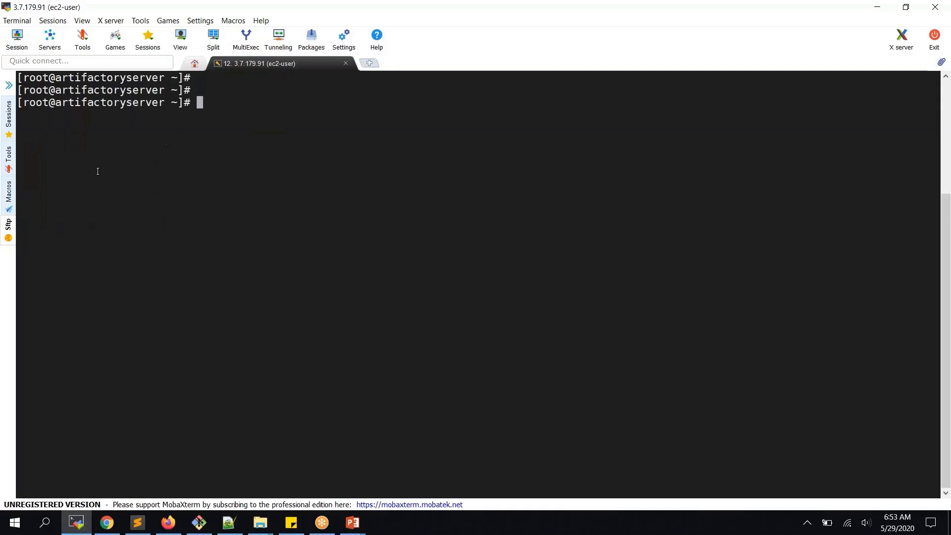
- Change into /opt/artifactory-oss-6.19.1 and list its contents
{"action": "type", "text": "cd /o"}
{"action": "type", "text": "pp"}
{"action": "key", "text": "BackSpace"}
{"action": "key", "text": "BackSpace"}
{"action": "type", "text": "pt"}
{"action": "key", "text": "Return"}
{"action": "type", "text": "ls"}
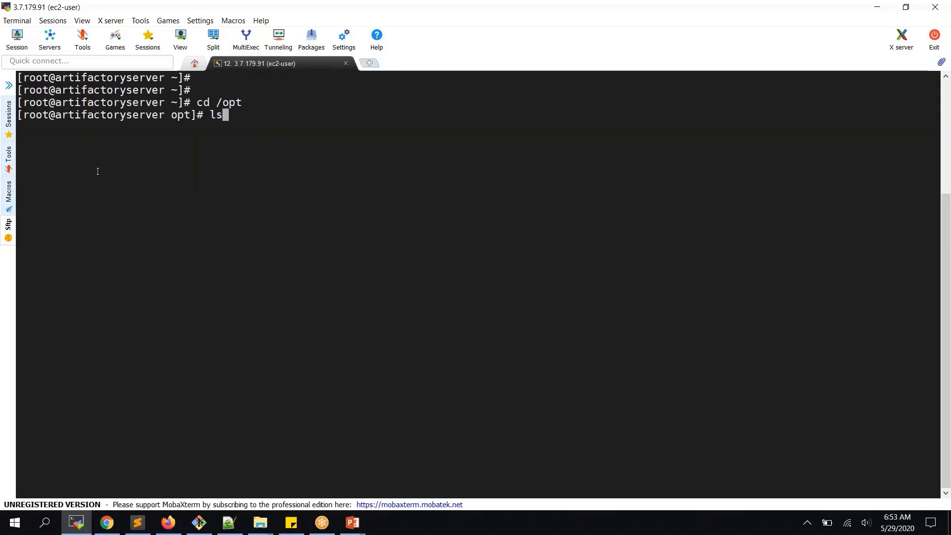
{"action": "key", "text": "Return"}
{"action": "type", "text": "cd ar"}
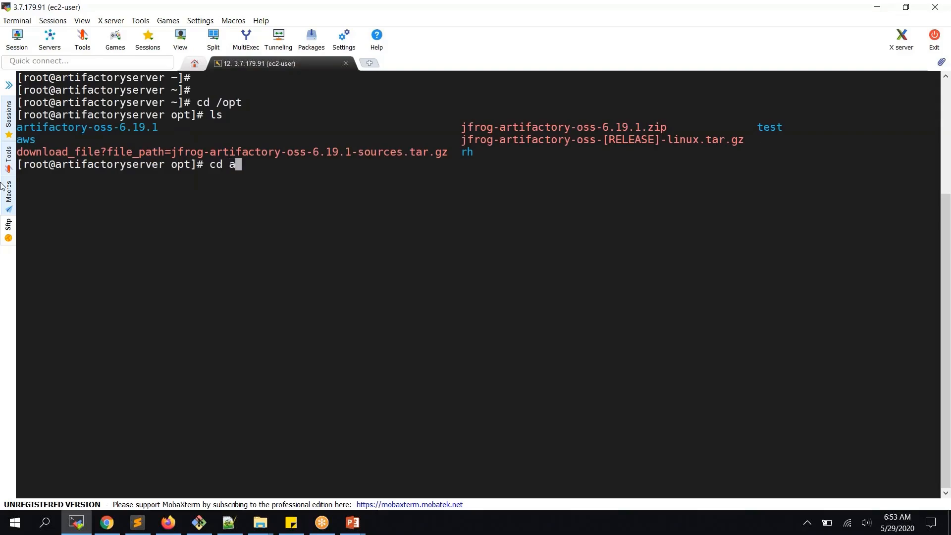
{"action": "key", "text": "Tab"}
{"action": "key", "text": "Return"}
{"action": "type", "text": "ls"}
{"action": "key", "text": "Return"}
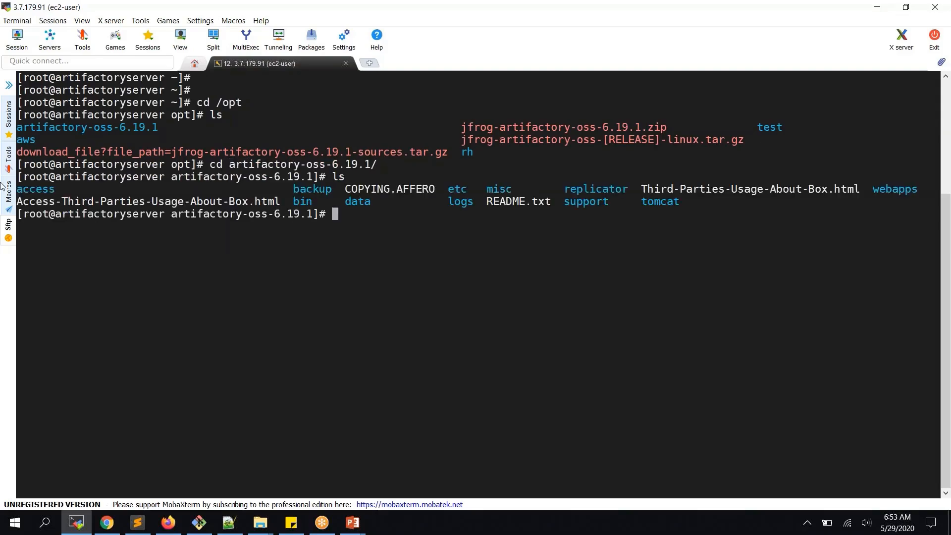
- From the bin folder, run './artifactory.sh start' to launch Artifactory, then return to EC2
{"action": "type", "text": "cd bi"}
{"action": "key", "text": "Tab"}
{"action": "key", "text": "Return"}
{"action": "type", "text": "ls"}
{"action": "key", "text": "Return"}
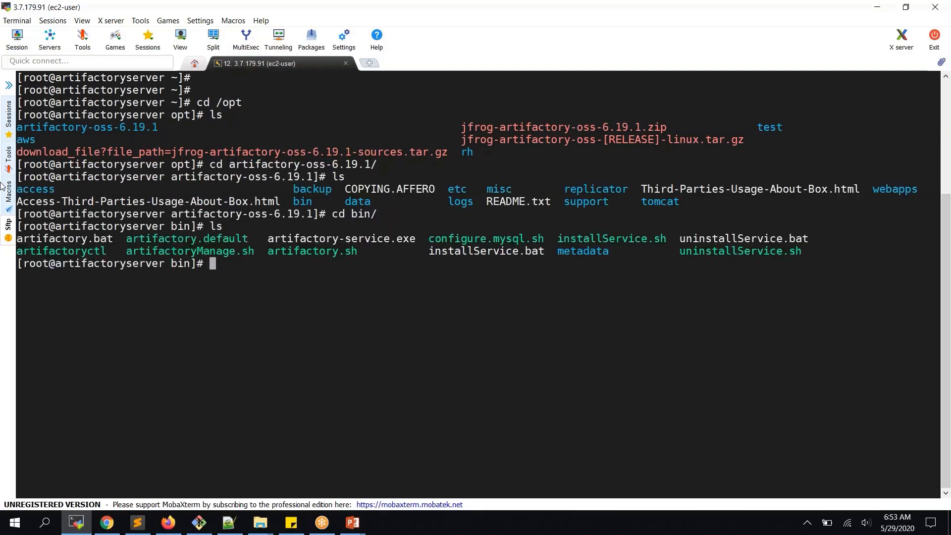
{"action": "type", "text": "./art"}
{"action": "key", "text": "Tab"}
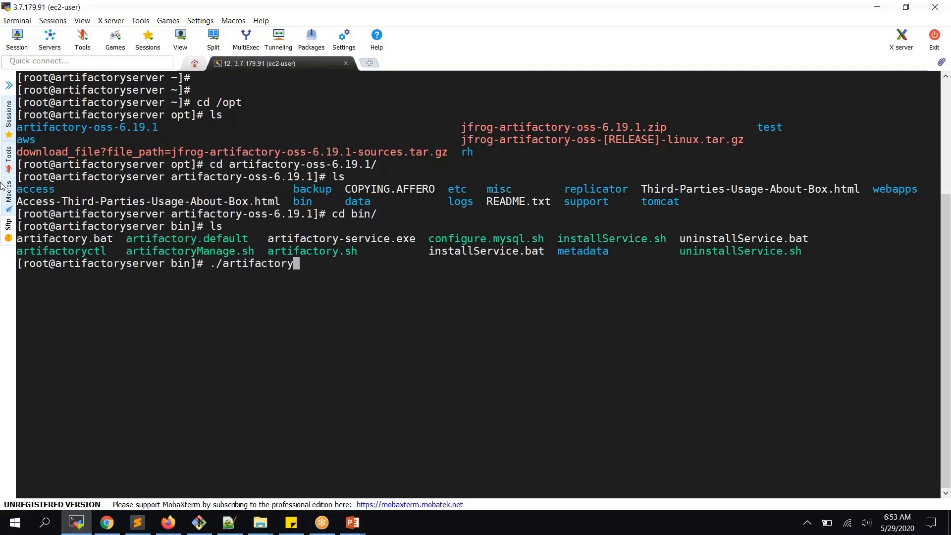
{"action": "type", "text": ".sh start"}
{"action": "key", "text": "BackSpace"}
{"action": "key", "text": "BackSpace"}
{"action": "key", "text": "BackSpace"}
{"action": "key", "text": "BackSpace"}
{"action": "key", "text": "BackSpace"}
{"action": "key", "text": "BackSpace"}
{"action": "type", "text": "start"}
{"action": "key", "text": "Return"}
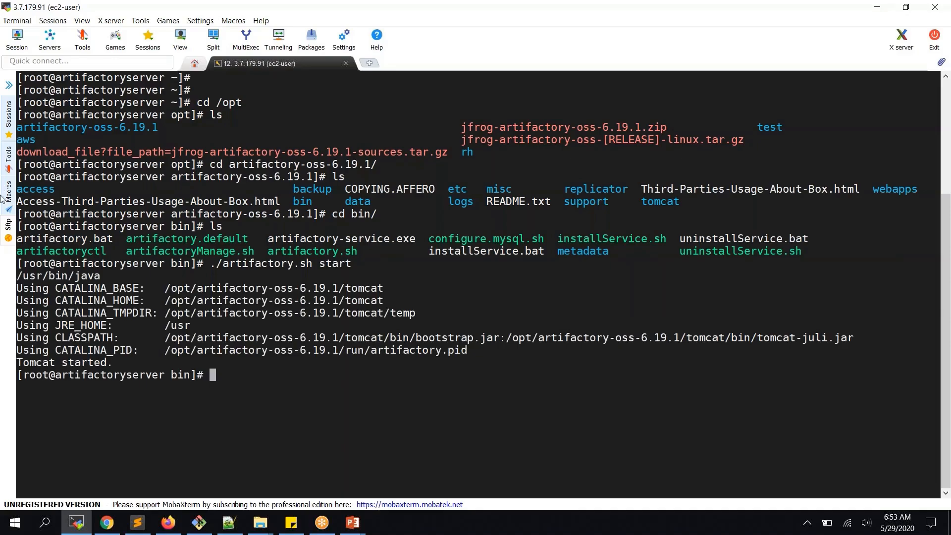
{"action": "left_click", "coordinate": [106, 523]}
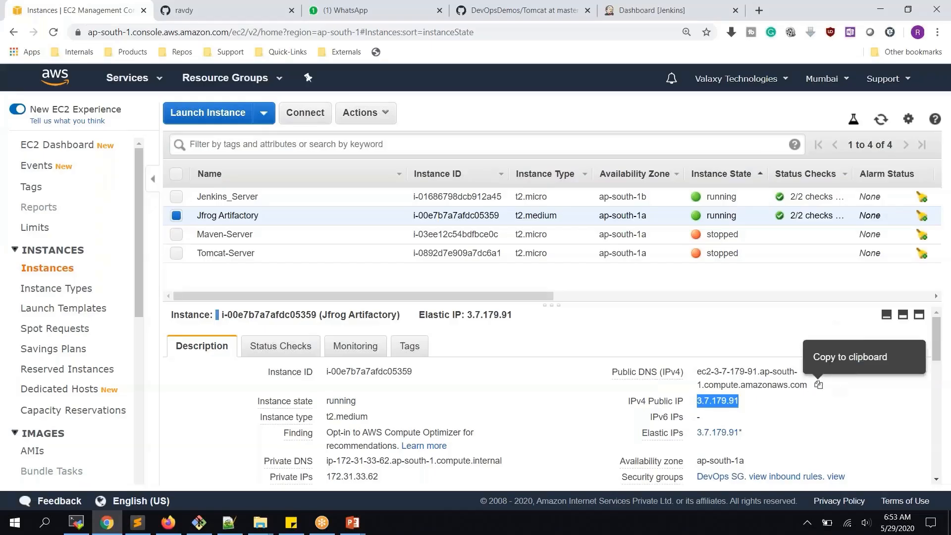
- Copy the instance's public DNS and load it with :8081 in a new tab
{"action": "left_click", "coordinate": [818, 385]}
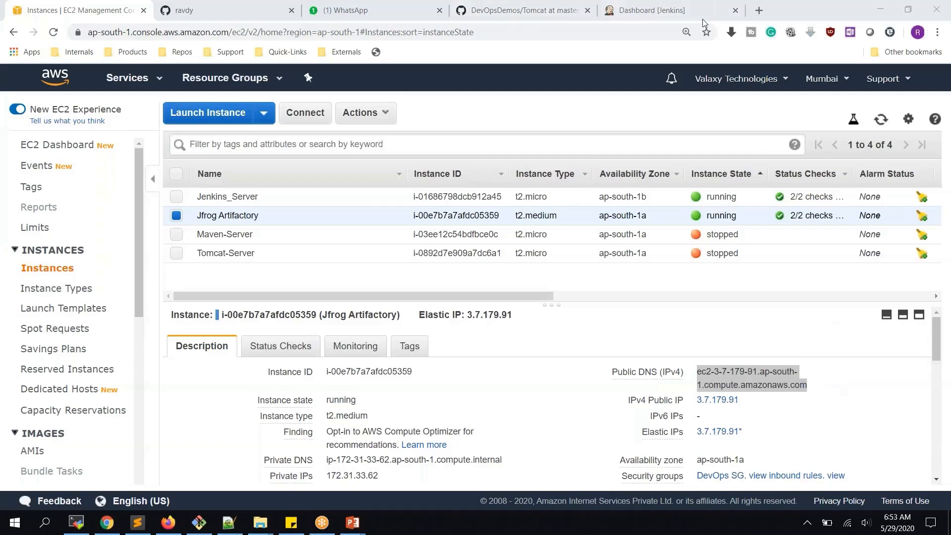
{"action": "left_click", "coordinate": [759, 10]}
{"action": "key", "text": "ctrl+v"}
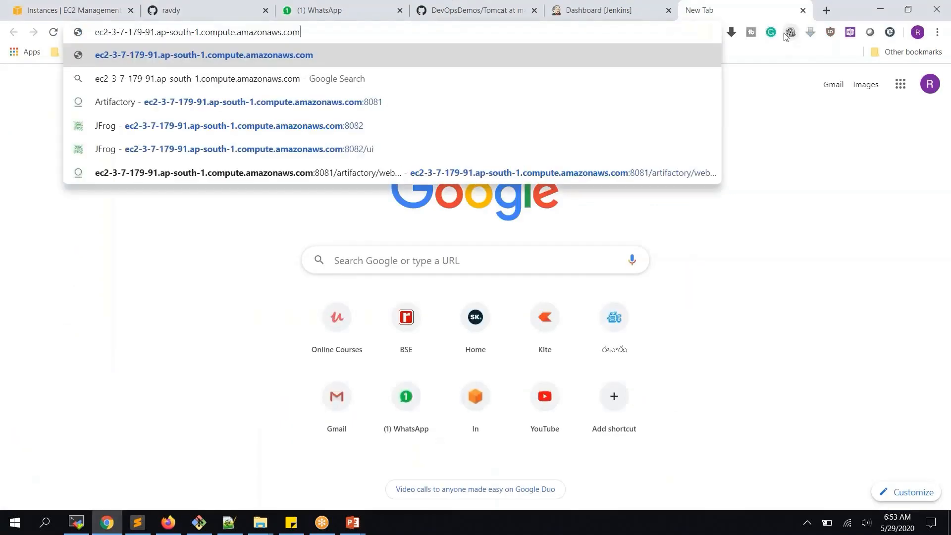
{"action": "type", "text": ":8081"}
{"action": "key", "text": "Return"}
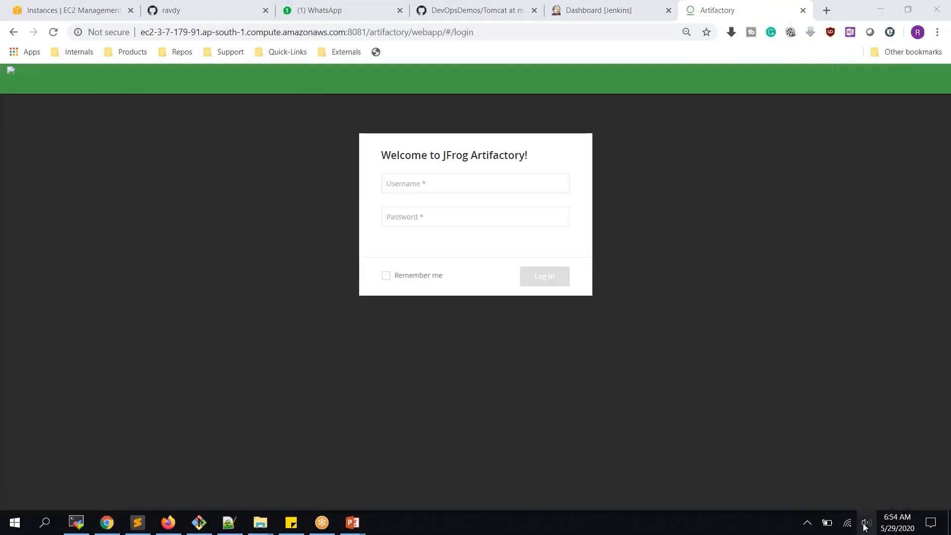
- Enter admin as the username on the Artifactory login form
{"action": "left_click", "coordinate": [448, 184]}
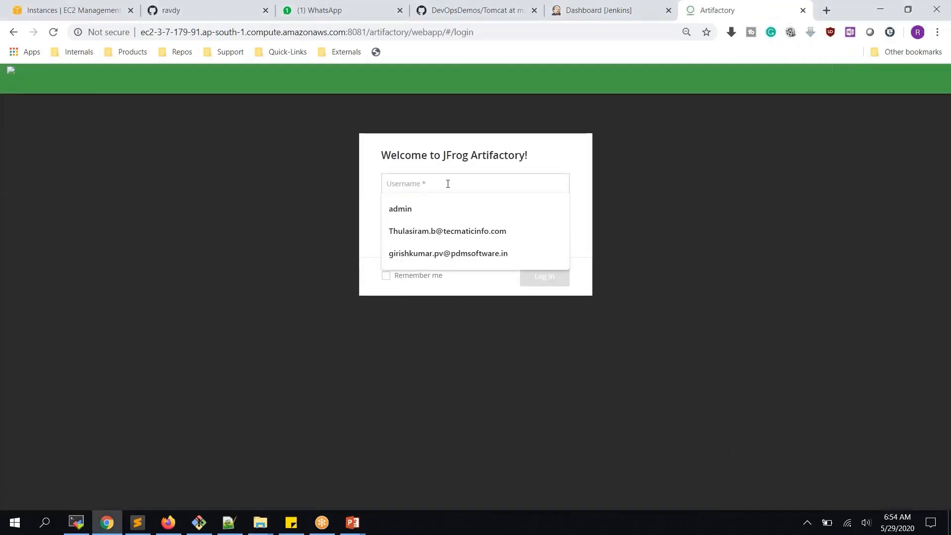
{"action": "type", "text": "admin"}
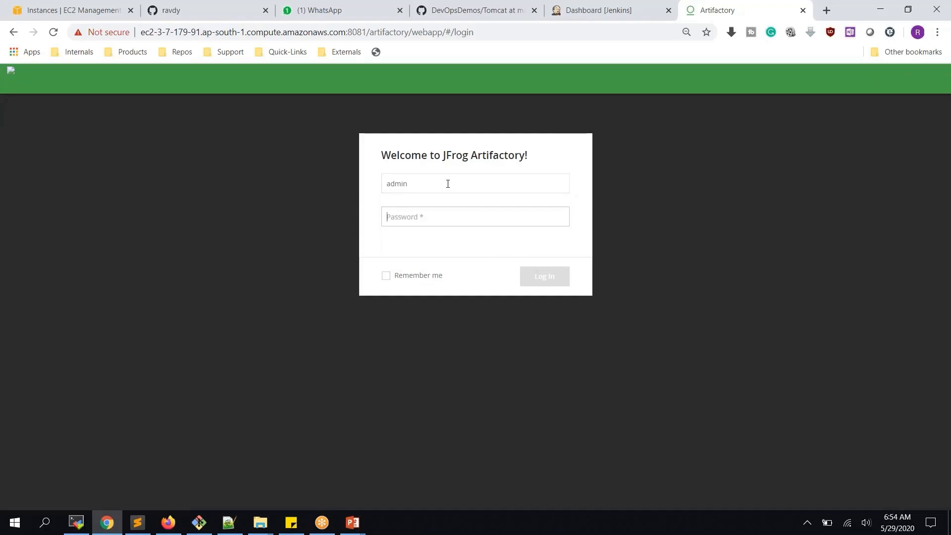
{"action": "key", "text": "Tab"}
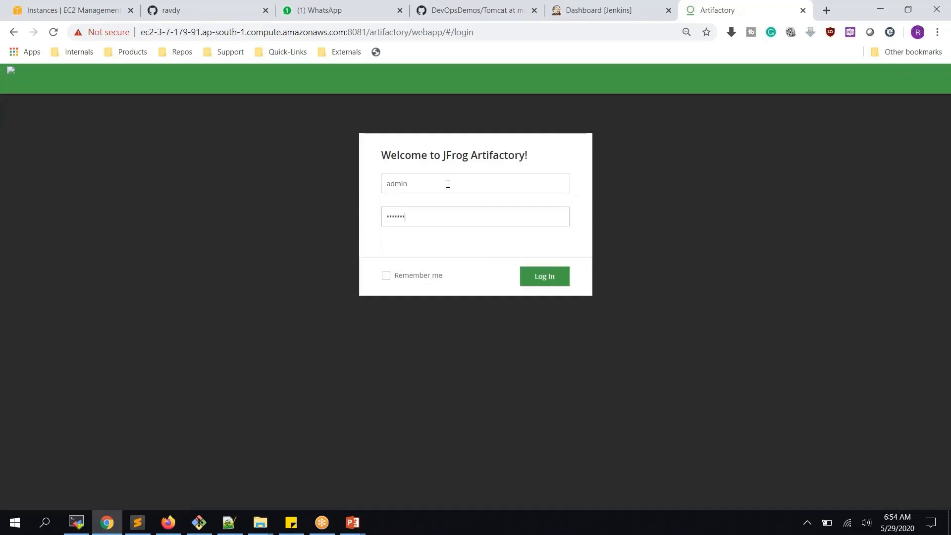
- Log in with the admin password, skip the proxy step and create default Maven repositories
{"action": "key", "text": "Return"}
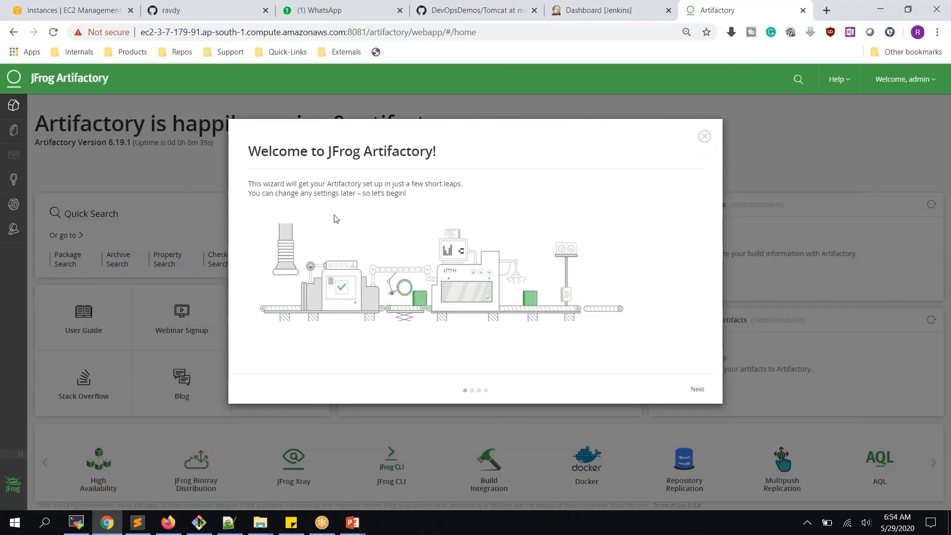
{"action": "left_click", "coordinate": [697, 390]}
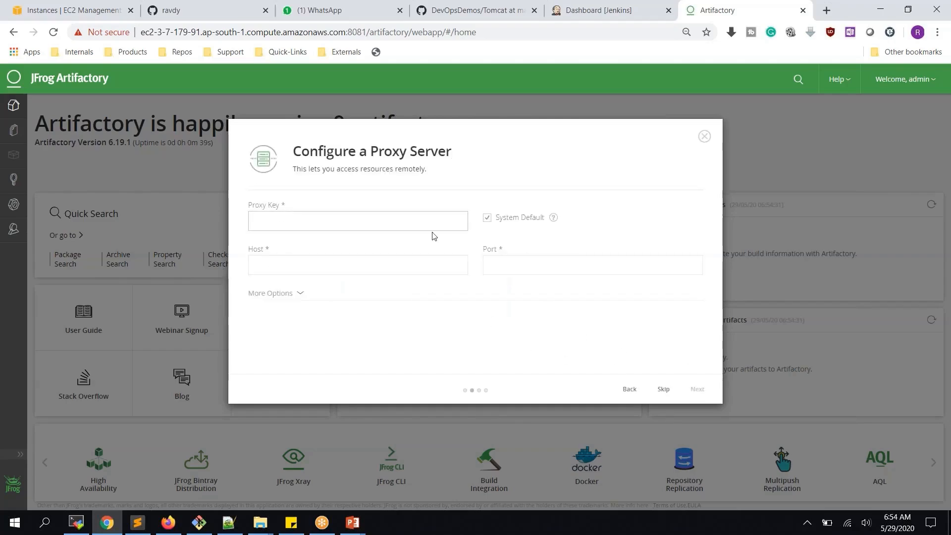
{"action": "left_click", "coordinate": [665, 392]}
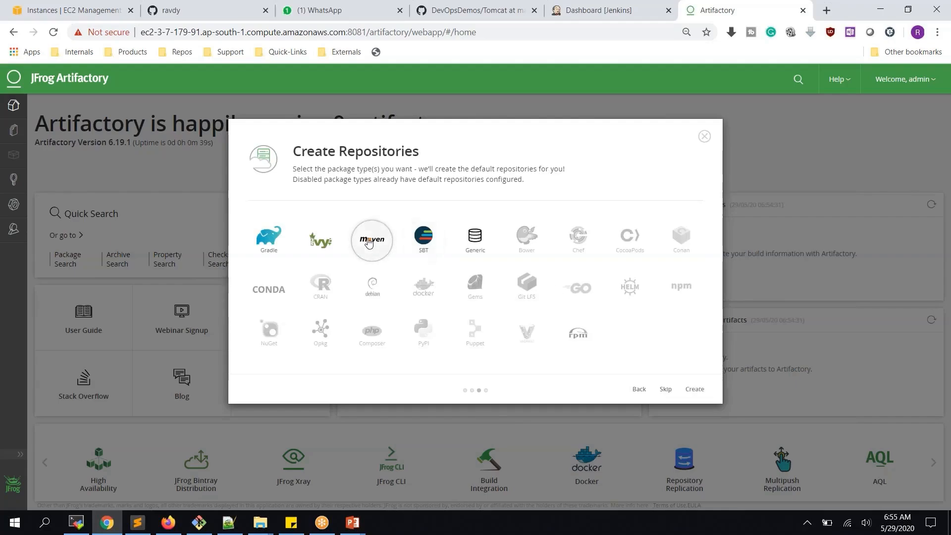
{"action": "left_click", "coordinate": [694, 390]}
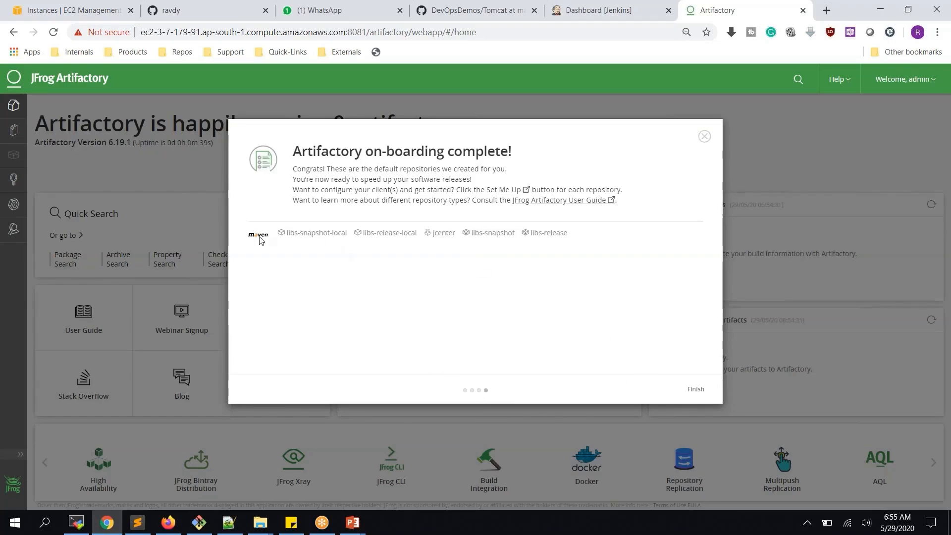
- Review the created repositories at 90% zoom, finish the wizard and open the repository browser
{"action": "left_click_drag", "start_coordinate": [260, 239], "coordinate": [570, 236]}
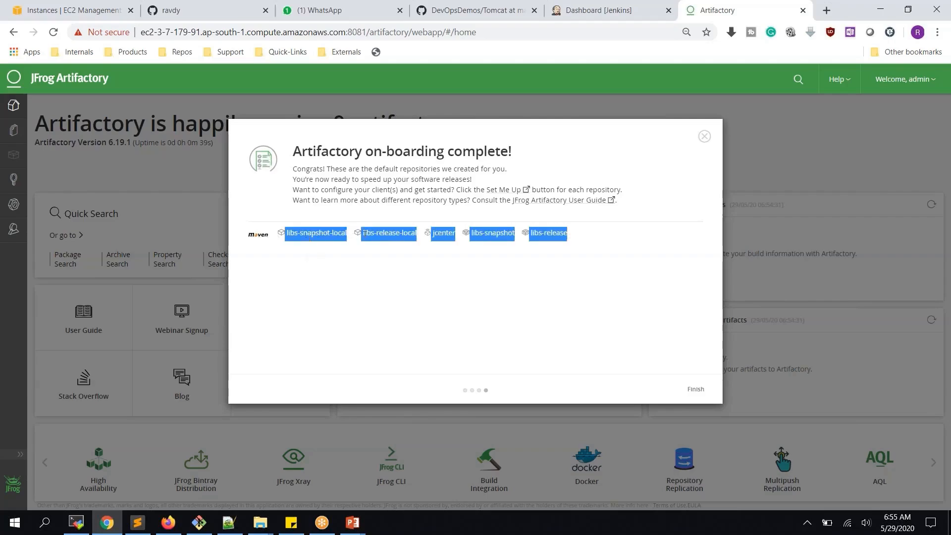
{"action": "left_click", "coordinate": [460, 253]}
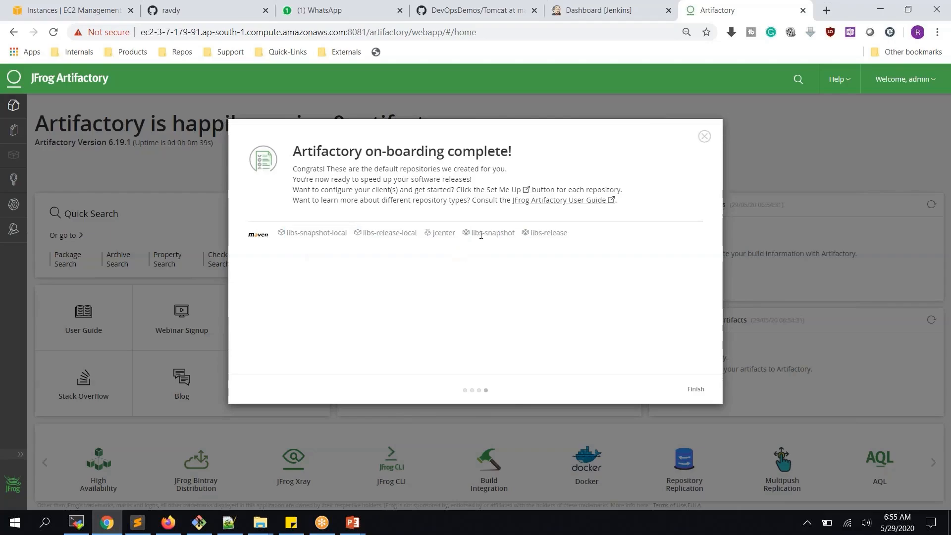
{"action": "key", "text": "ctrl+minus"}
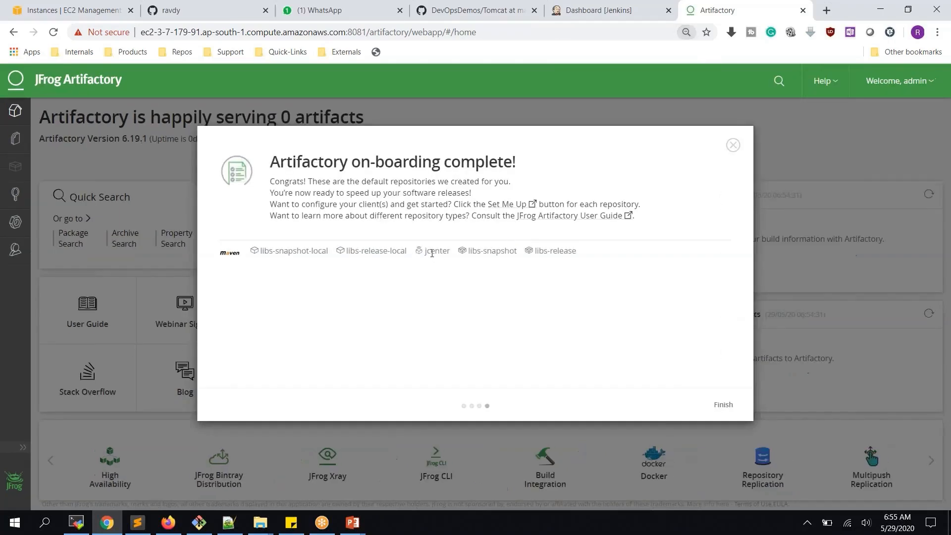
{"action": "left_click_drag", "start_coordinate": [424, 251], "coordinate": [451, 255]}
{"action": "left_click", "coordinate": [472, 292]}
{"action": "left_click", "coordinate": [724, 403]}
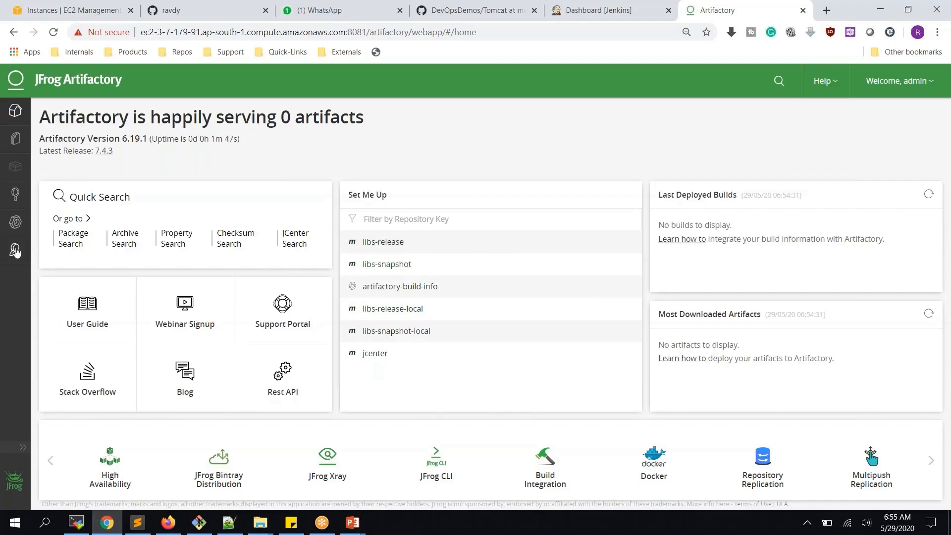
{"action": "left_click", "coordinate": [18, 143]}
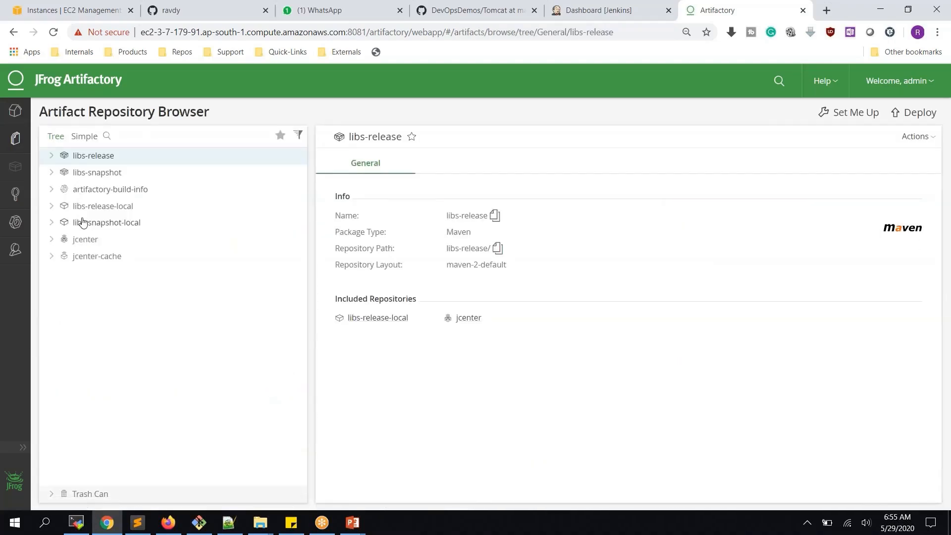
- Confirm libs-release-local is empty in the repository tree, then switch to the Jenkins dashboard
{"action": "left_click", "coordinate": [52, 207]}
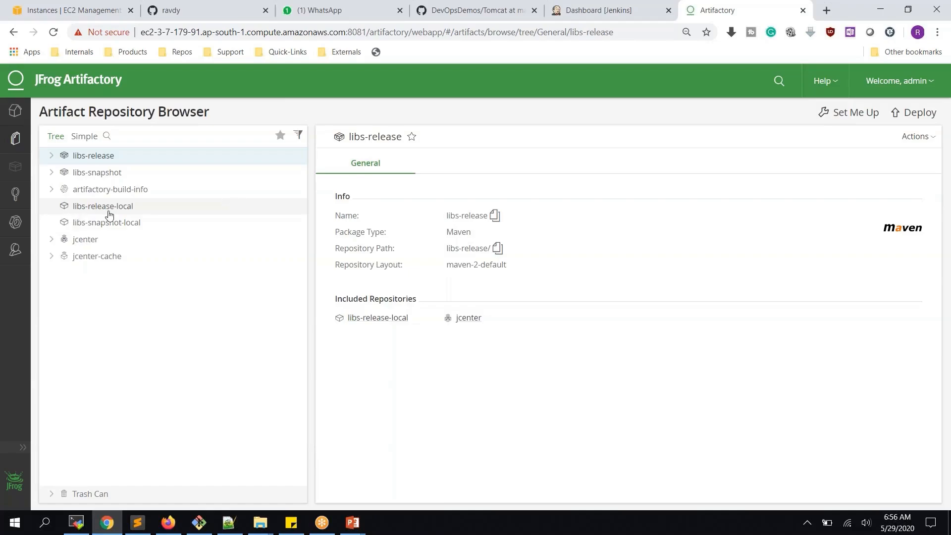
{"action": "left_click", "coordinate": [653, 15]}
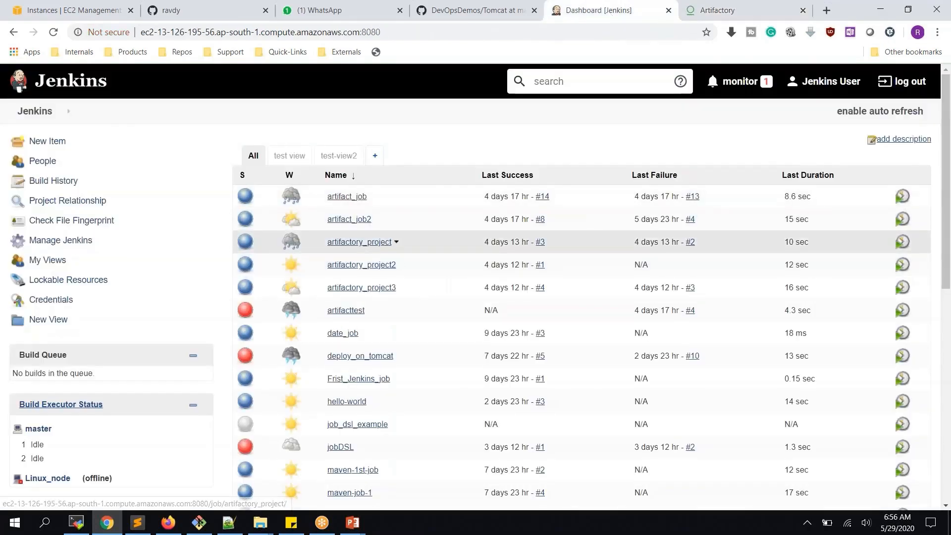
- Delete artifactory_project, artifactory_project2 and artifactory_project3, confirming each deletion with OK
{"action": "left_click", "coordinate": [372, 242]}
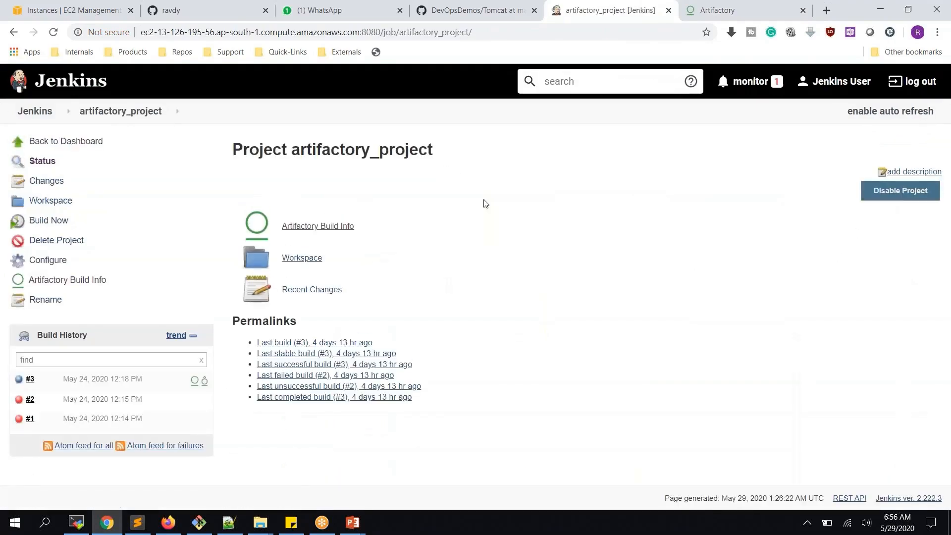
{"action": "left_click", "coordinate": [69, 240]}
{"action": "left_click", "coordinate": [534, 102]}
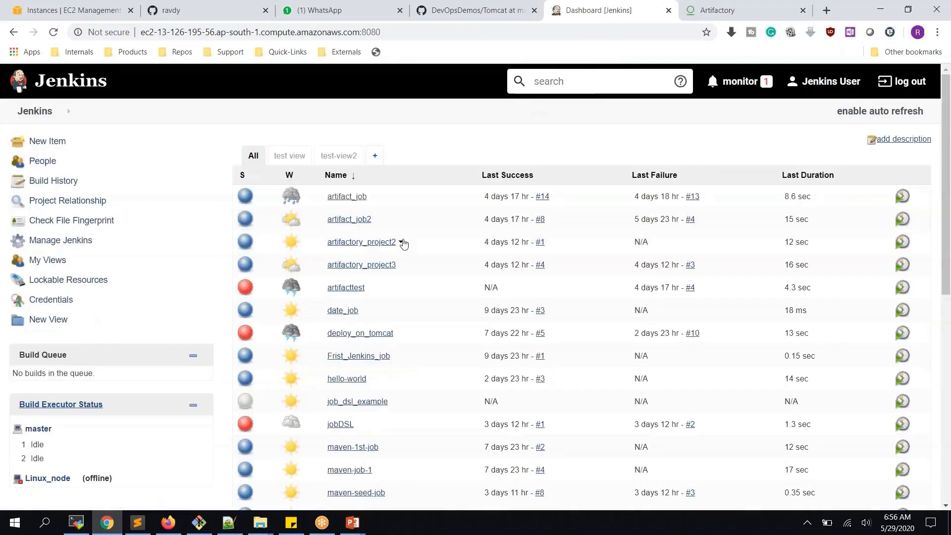
{"action": "left_click", "coordinate": [401, 242]}
{"action": "left_click", "coordinate": [399, 321]}
{"action": "left_click", "coordinate": [535, 100]}
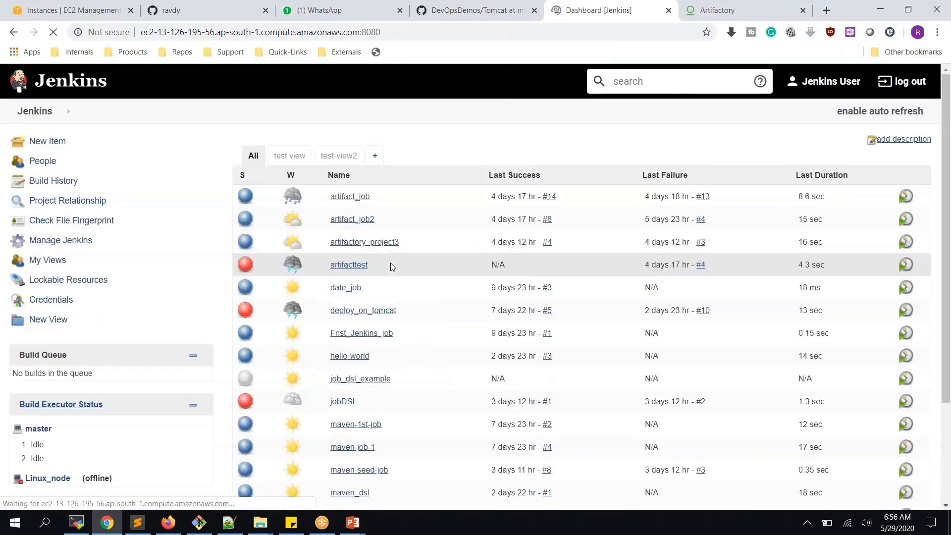
{"action": "left_click", "coordinate": [401, 242]}
{"action": "left_click", "coordinate": [417, 321]}
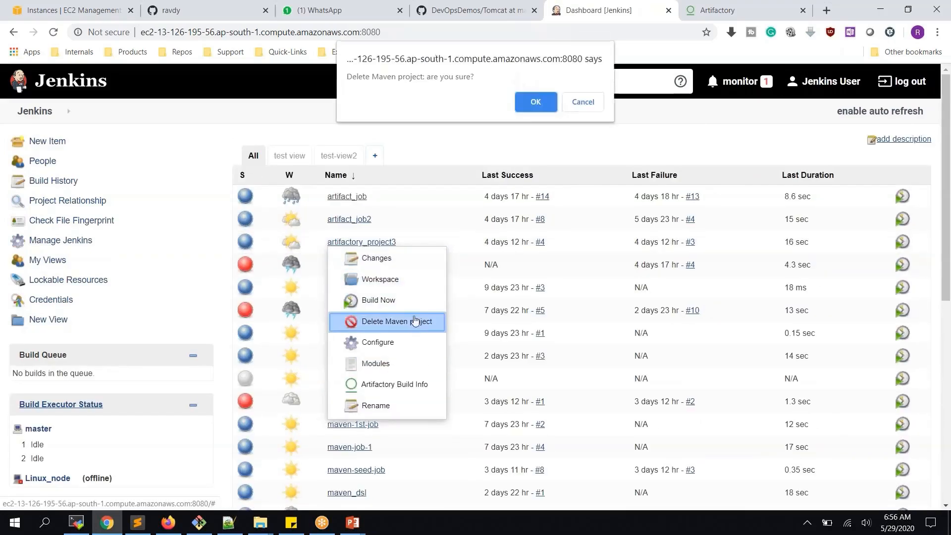
{"action": "left_click", "coordinate": [534, 103]}
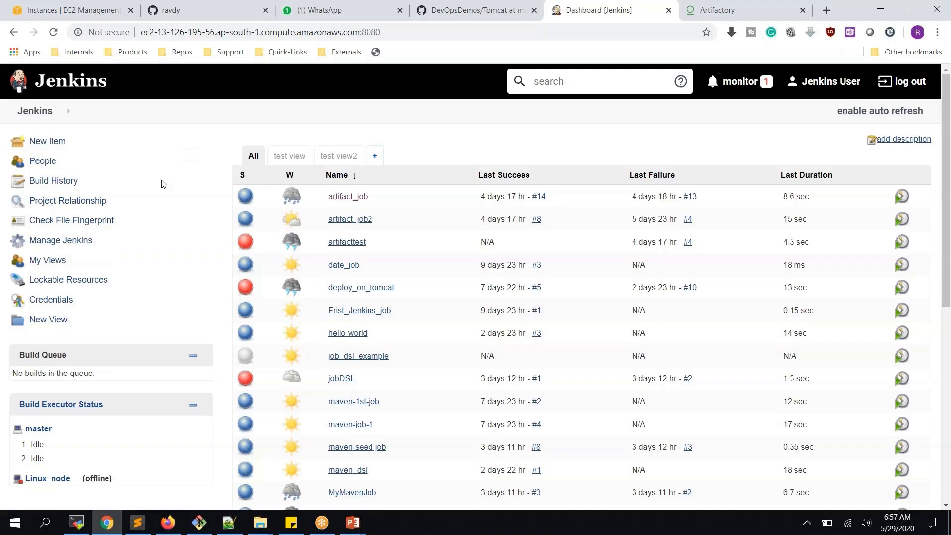
{"action": "left_click", "coordinate": [64, 242]}
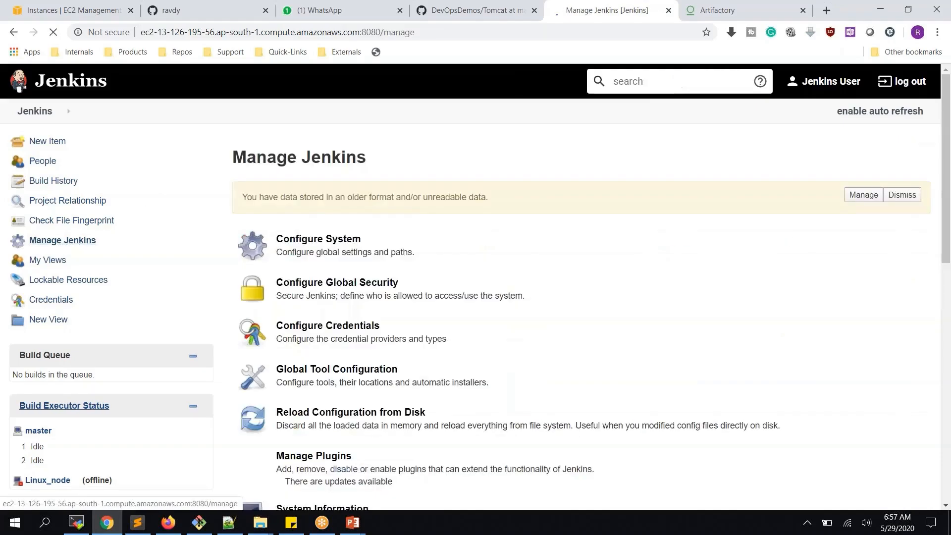
{"action": "scroll", "coordinate": [311, 213], "scroll_direction": "down", "scroll_amount": 3}
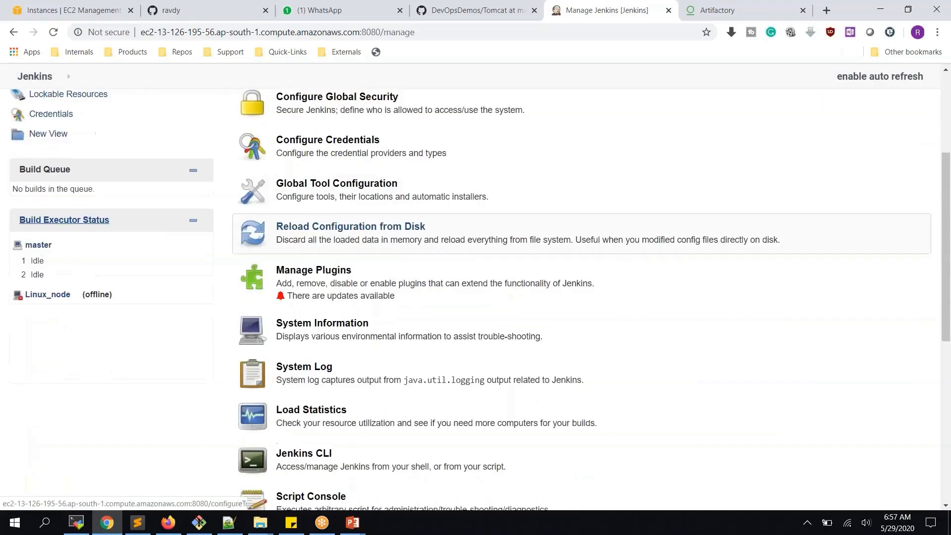
{"action": "left_click", "coordinate": [311, 269]}
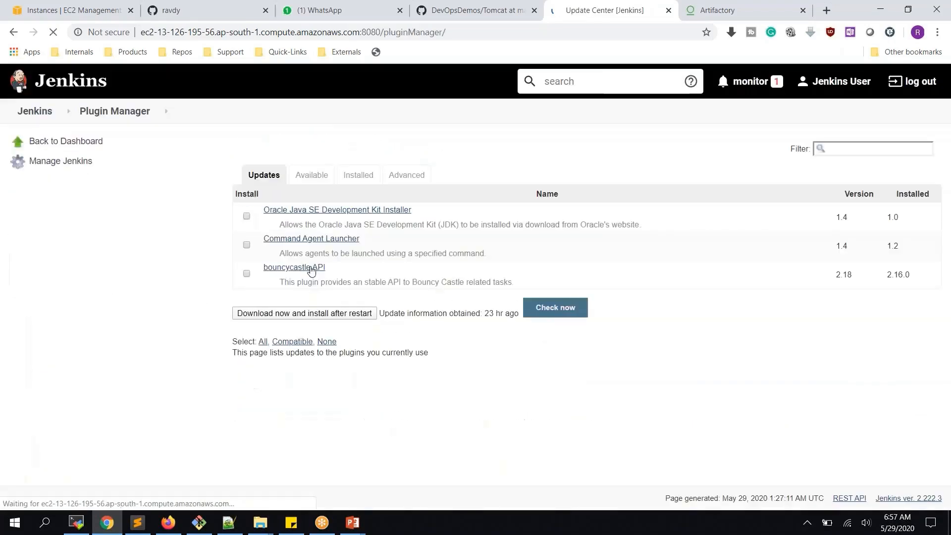
{"action": "left_click", "coordinate": [322, 173]}
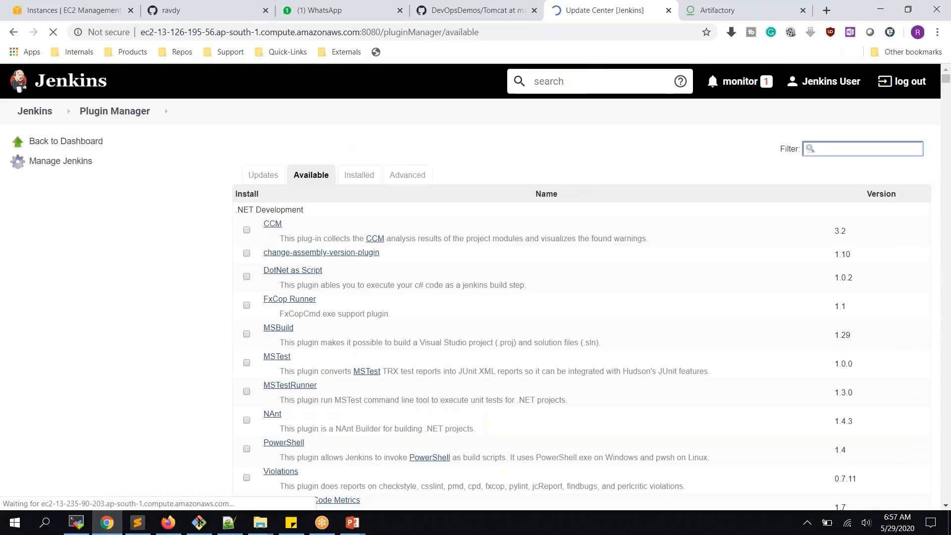
{"action": "type", "text": "artifactory"}
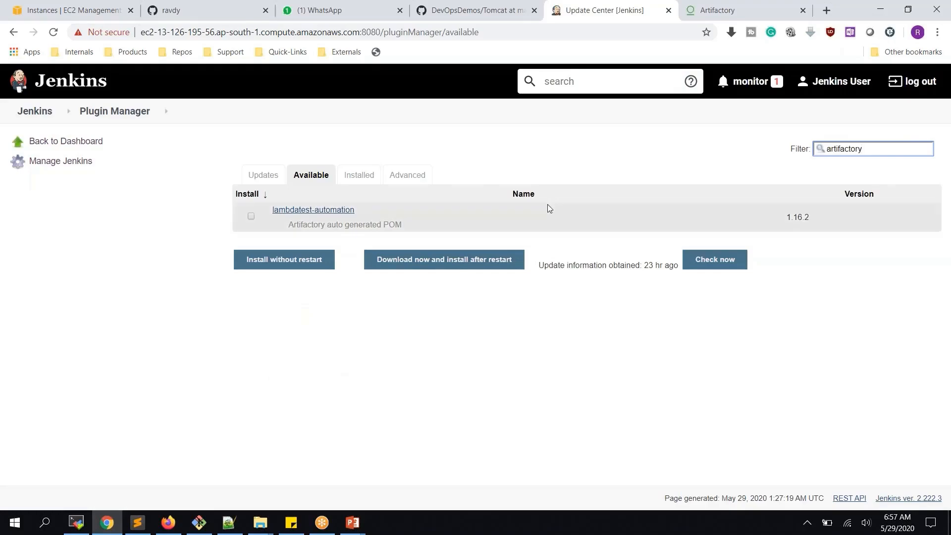
{"action": "double_click", "coordinate": [843, 148]}
{"action": "key", "text": "ctrl+c"}
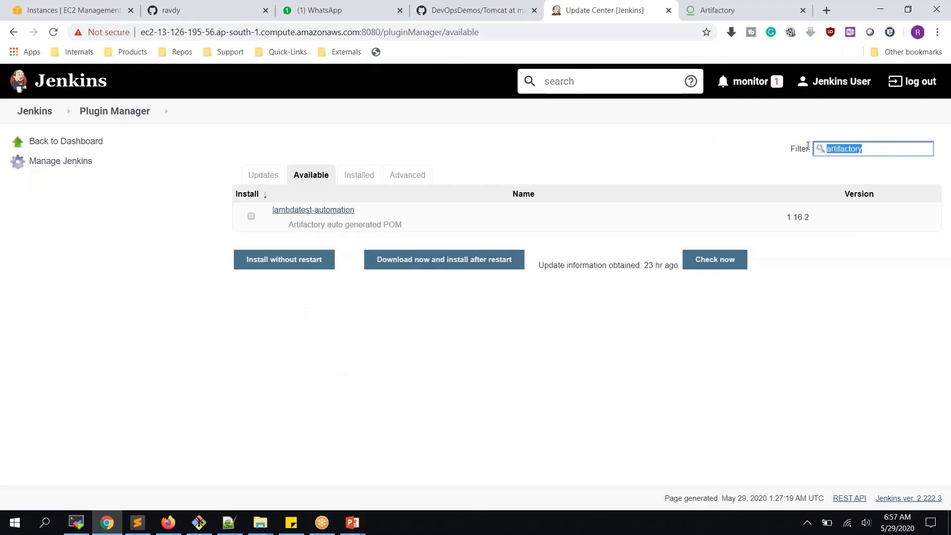
{"action": "left_click", "coordinate": [349, 178]}
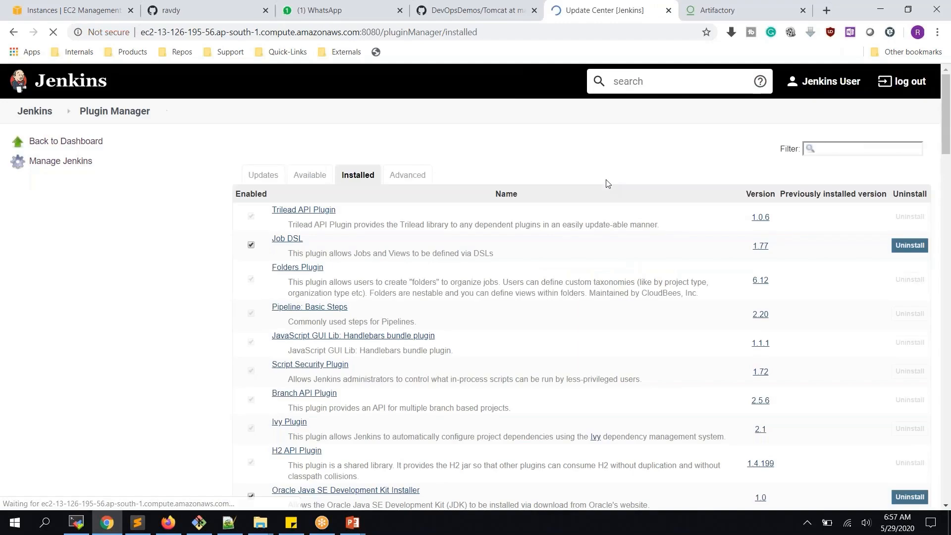
{"action": "left_click", "coordinate": [831, 149]}
{"action": "key", "text": "ctrl+v"}
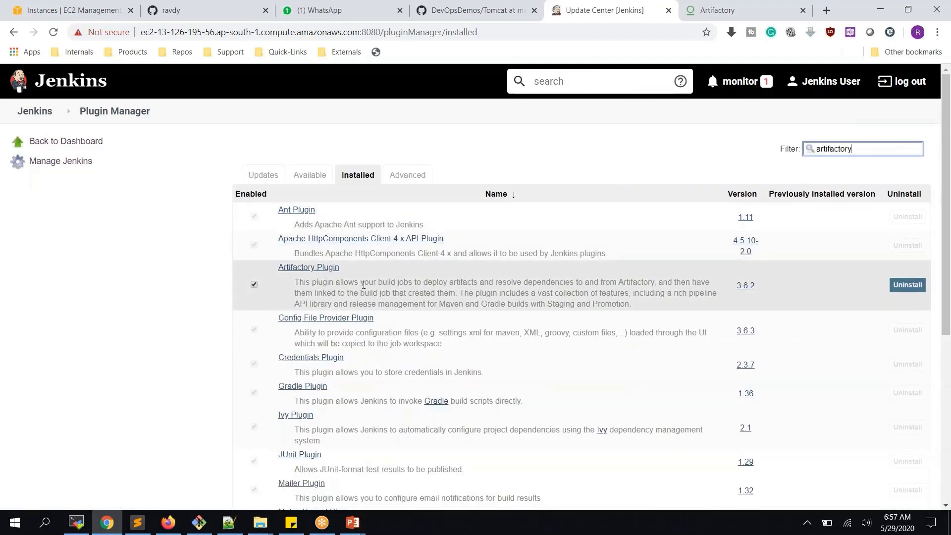
{"action": "left_click", "coordinate": [34, 113]}
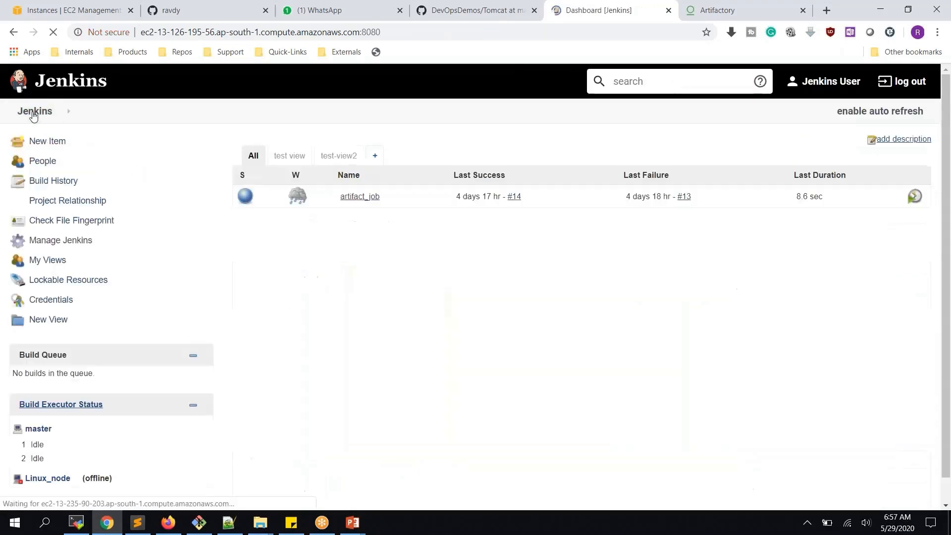
- In Configure System, delete the old Artifactory server and add a new empty entry
{"action": "left_click", "coordinate": [67, 241]}
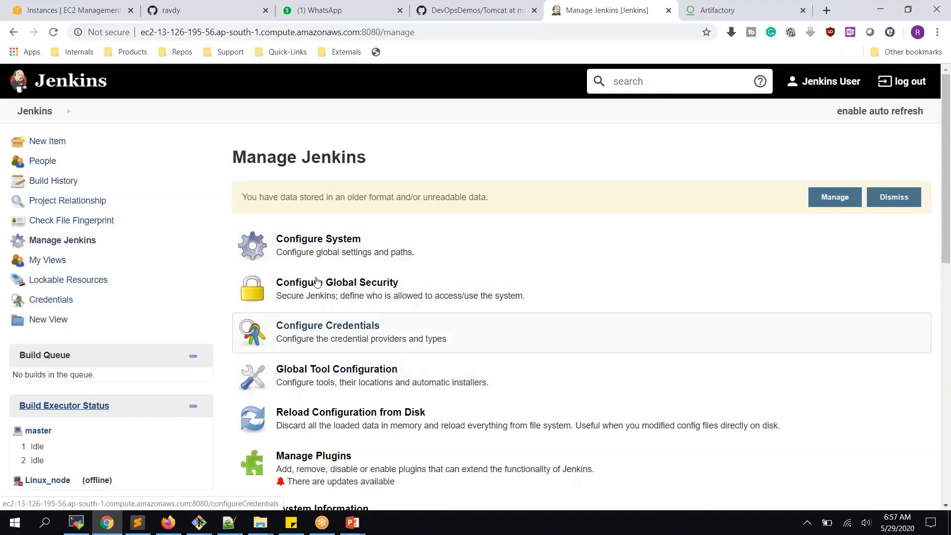
{"action": "left_click", "coordinate": [314, 244]}
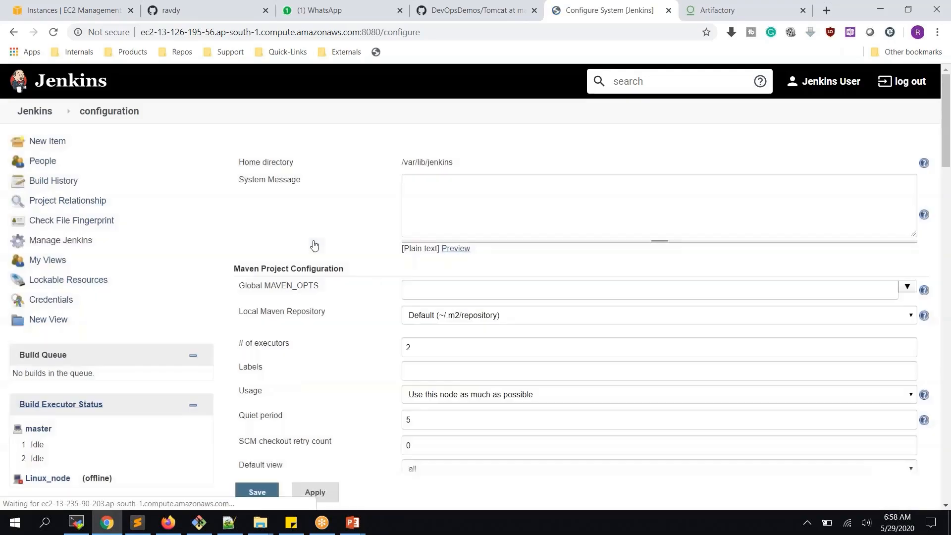
{"action": "scroll", "coordinate": [415, 258], "scroll_direction": "down", "scroll_amount": 10}
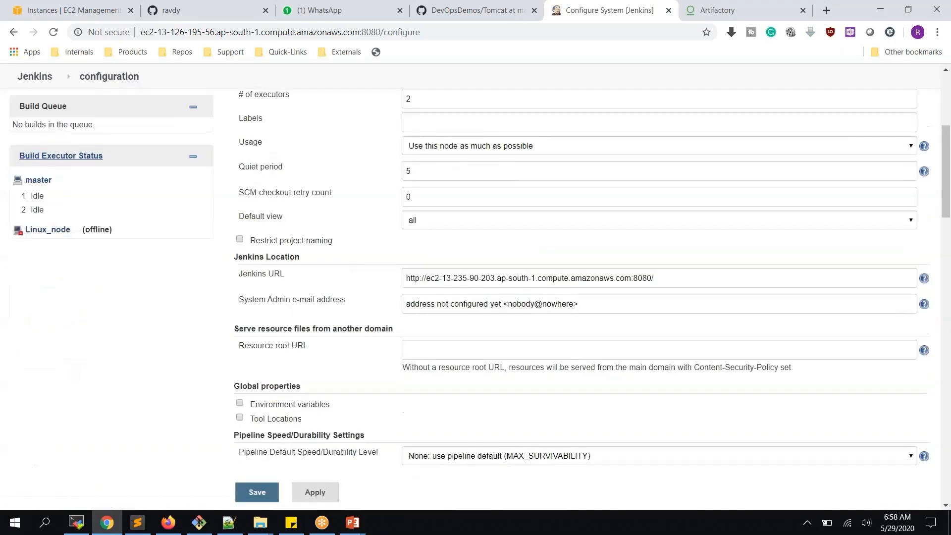
{"action": "scroll", "coordinate": [579, 297], "scroll_direction": "down", "scroll_amount": 12}
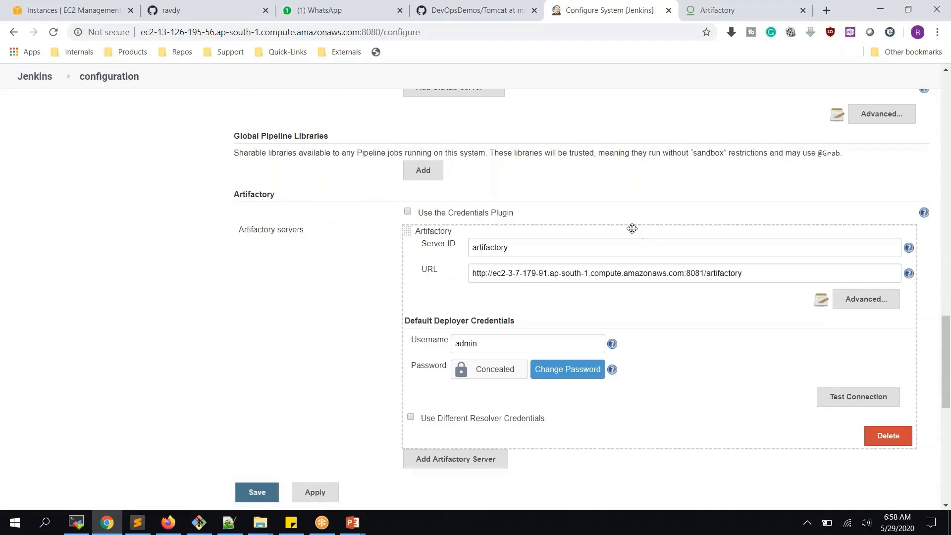
{"action": "left_click", "coordinate": [884, 435]}
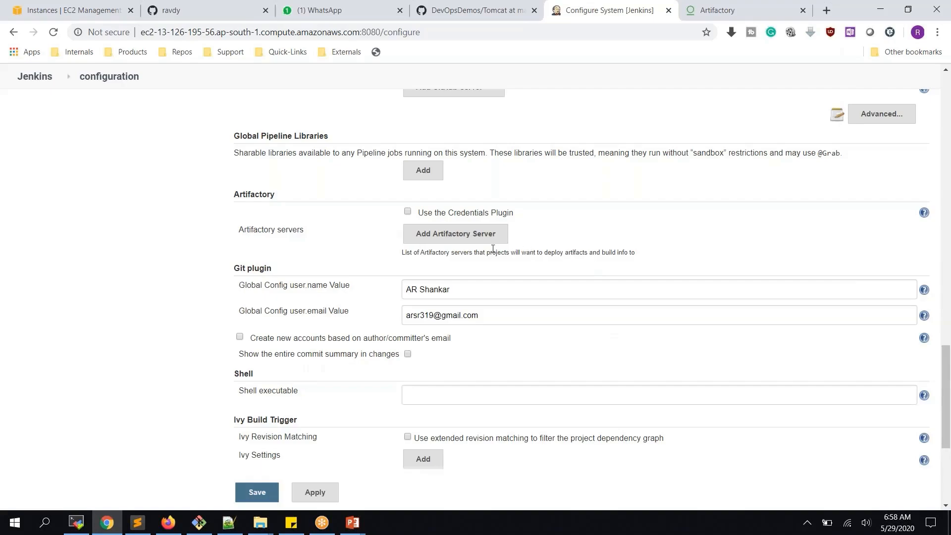
{"action": "left_click", "coordinate": [470, 236]}
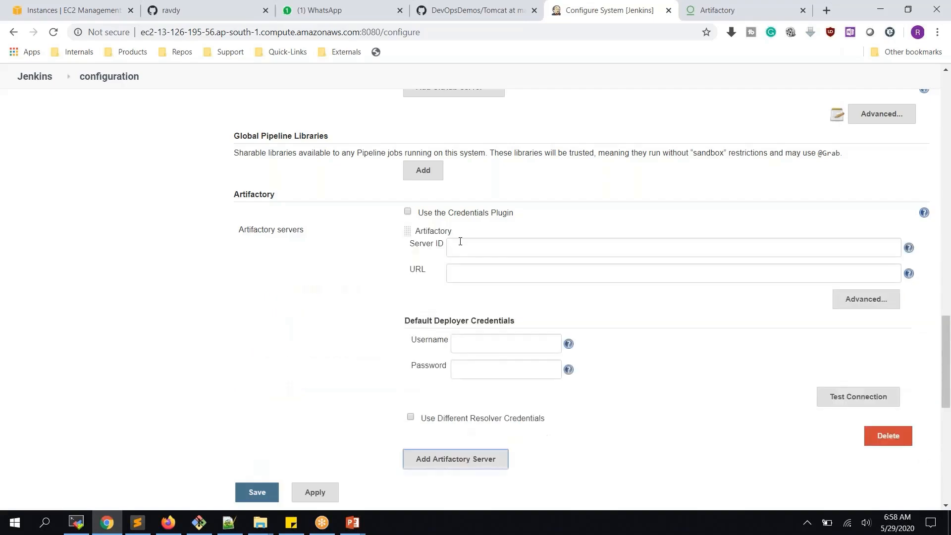
{"action": "left_click", "coordinate": [460, 241]}
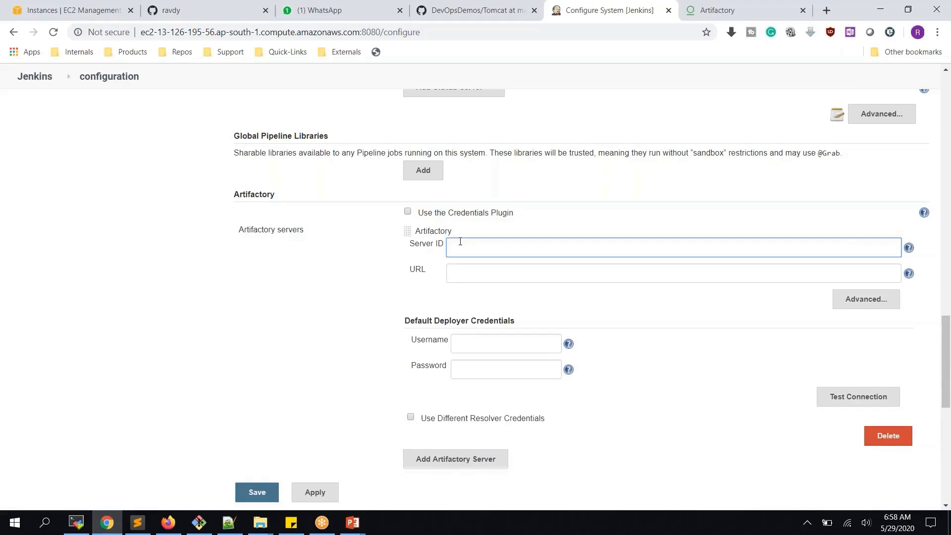
{"action": "type", "text": "art"}
{"action": "key", "text": "Delete"}
{"action": "type", "text": "ArtifactoryServer"}
{"action": "left_click", "coordinate": [504, 276]}
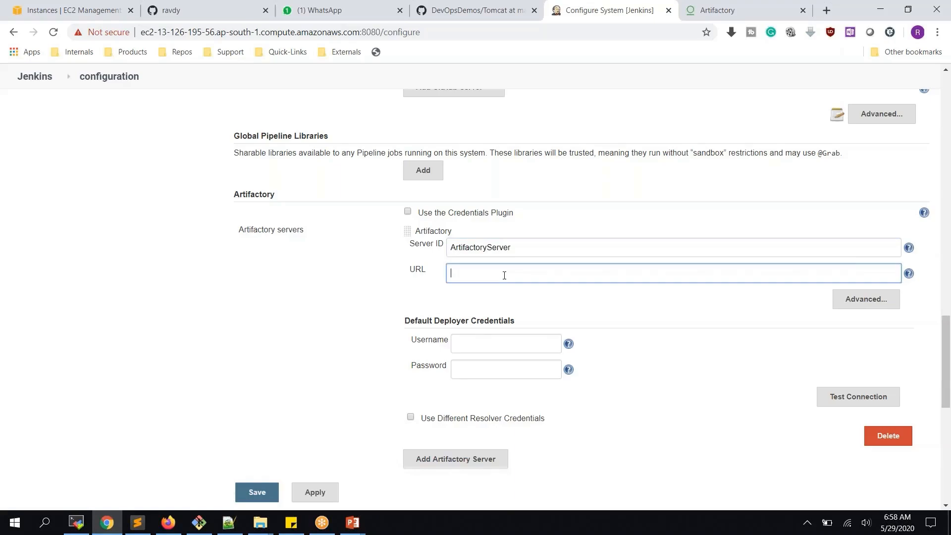
{"action": "left_click", "coordinate": [718, 10]}
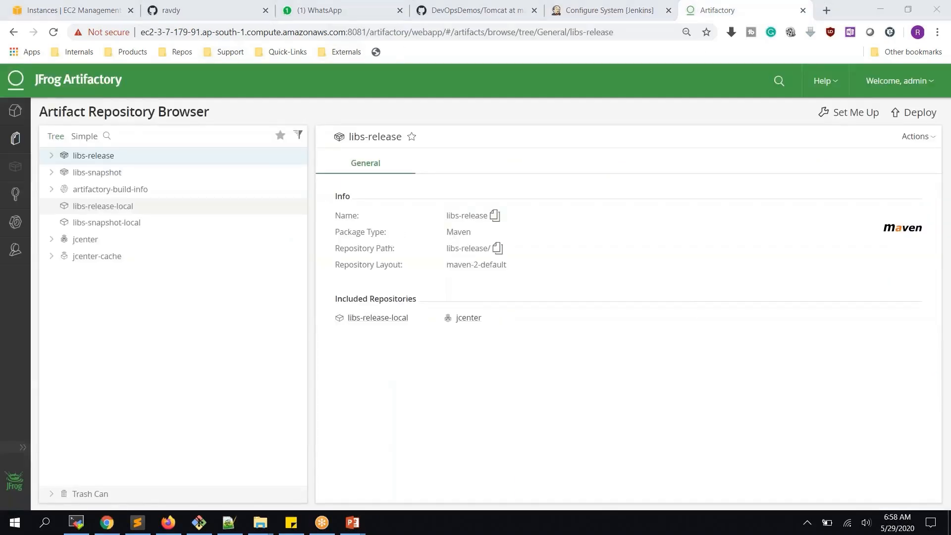
{"action": "left_click_drag", "start_coordinate": [368, 33], "coordinate": [140, 33]}
{"action": "key", "text": "ctrl+c"}
{"action": "left_click", "coordinate": [591, 12]}
{"action": "left_click", "coordinate": [524, 268]}
{"action": "key", "text": "ctrl+v"}
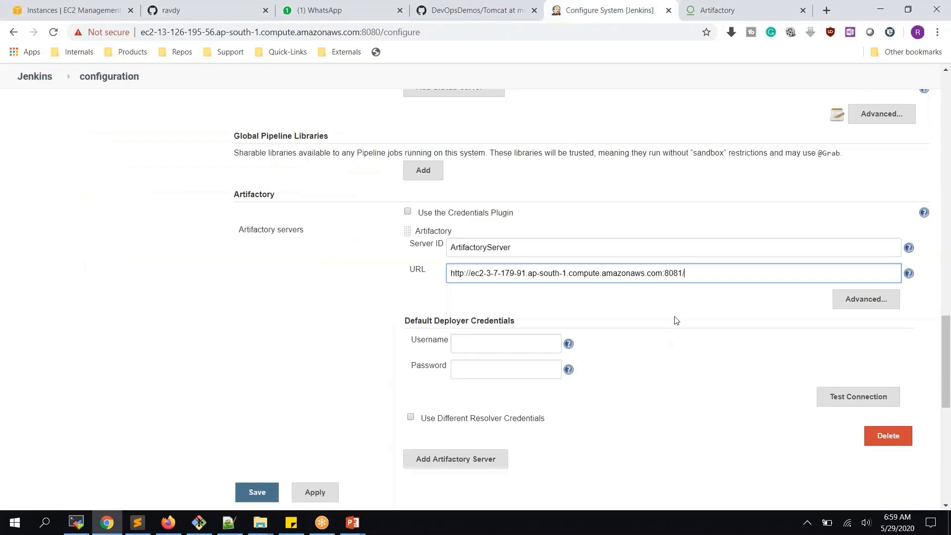
{"action": "left_click", "coordinate": [485, 345]}
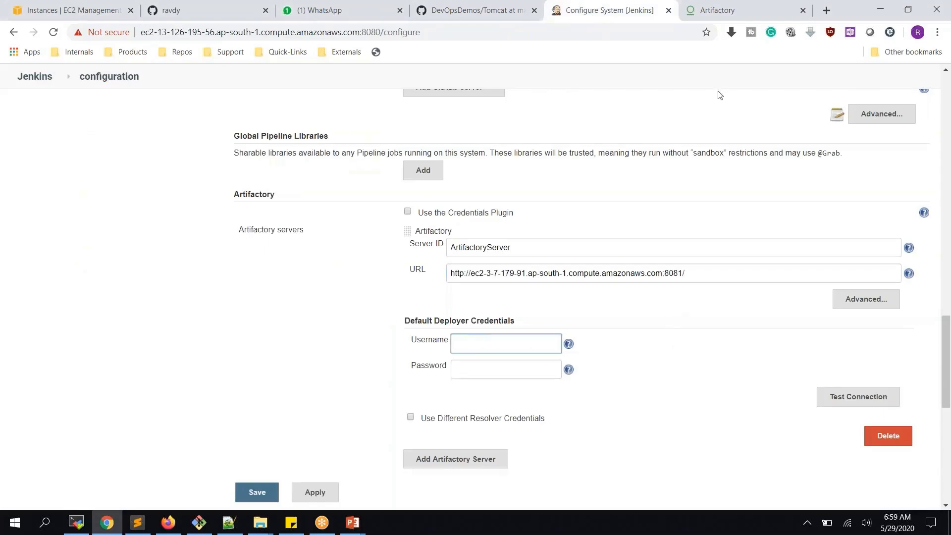
- Go to the Users list in Artifactory's administration area
{"action": "left_click", "coordinate": [721, 8]}
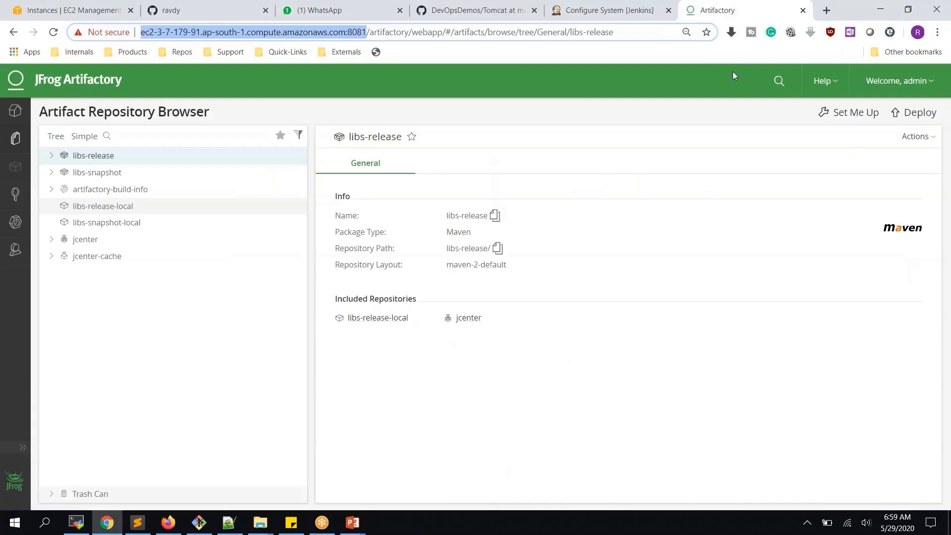
{"action": "left_click", "coordinate": [18, 256]}
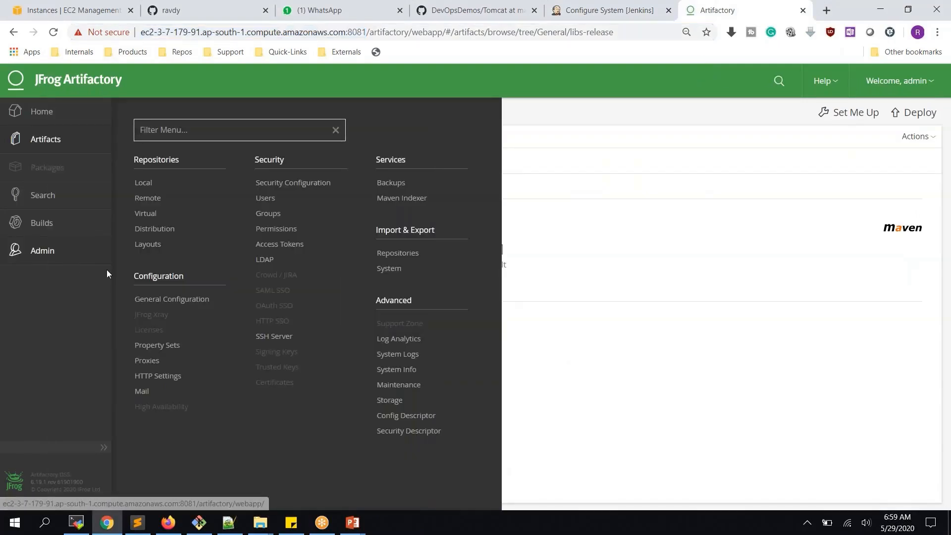
{"action": "left_click", "coordinate": [266, 198]}
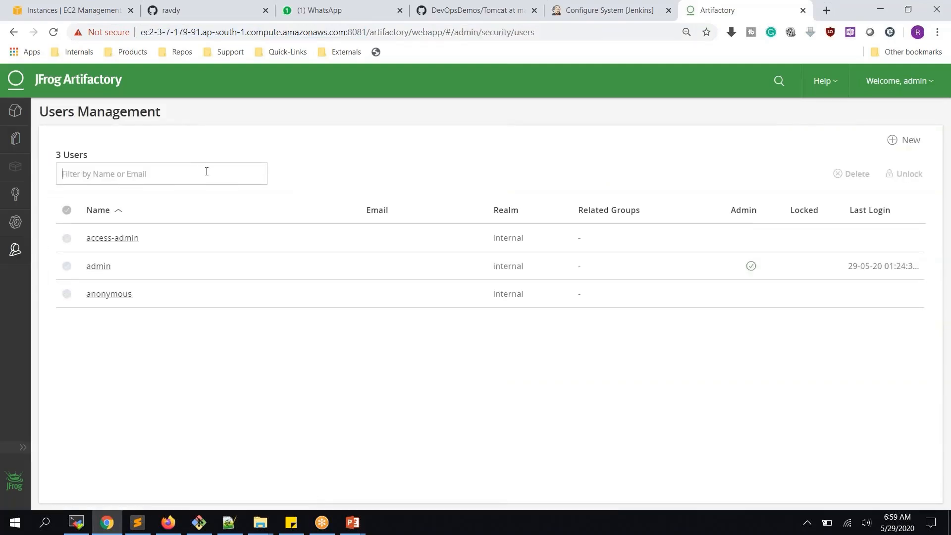
- Create user jenkins with Admin Privileges, a password and e-mail, and save it
{"action": "left_click", "coordinate": [907, 141]}
{"action": "type", "text": "j"}
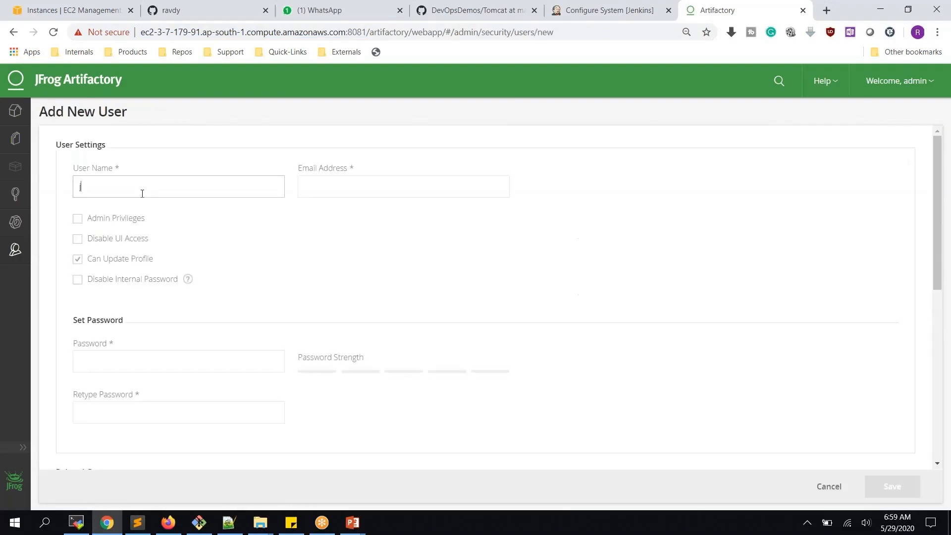
{"action": "type", "text": "enkinsuser"}
{"action": "left_click", "coordinate": [78, 220]}
{"action": "left_click", "coordinate": [142, 366]}
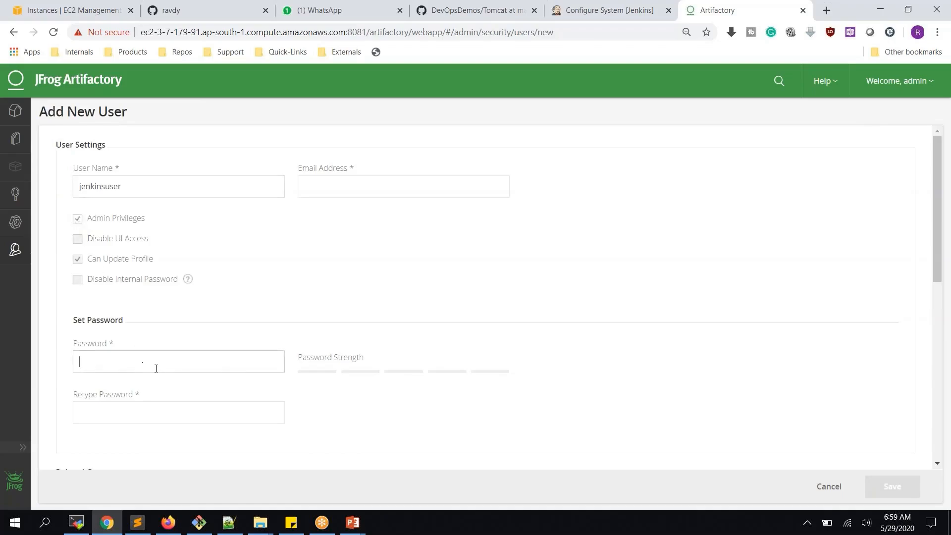
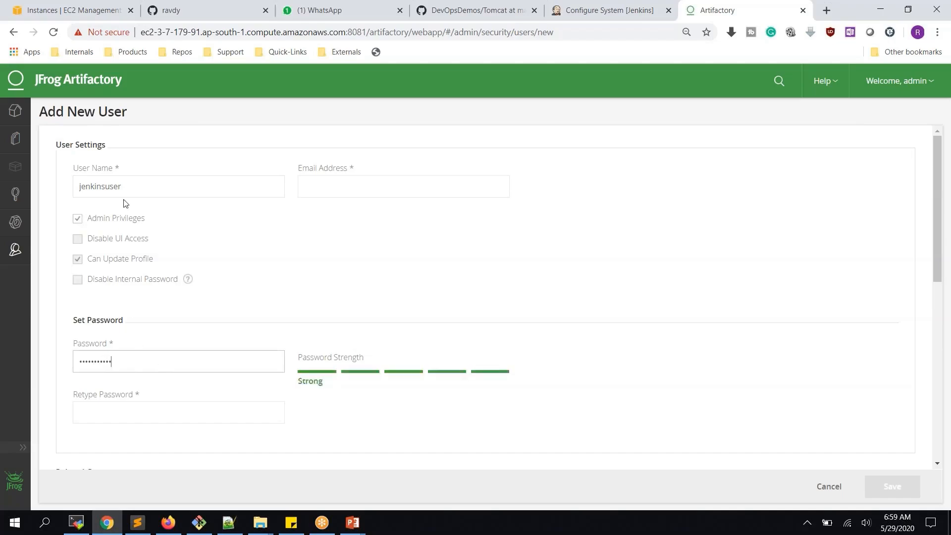
{"action": "left_click_drag", "start_coordinate": [106, 186], "coordinate": [159, 184]}
{"action": "key", "text": "BackSpace"}
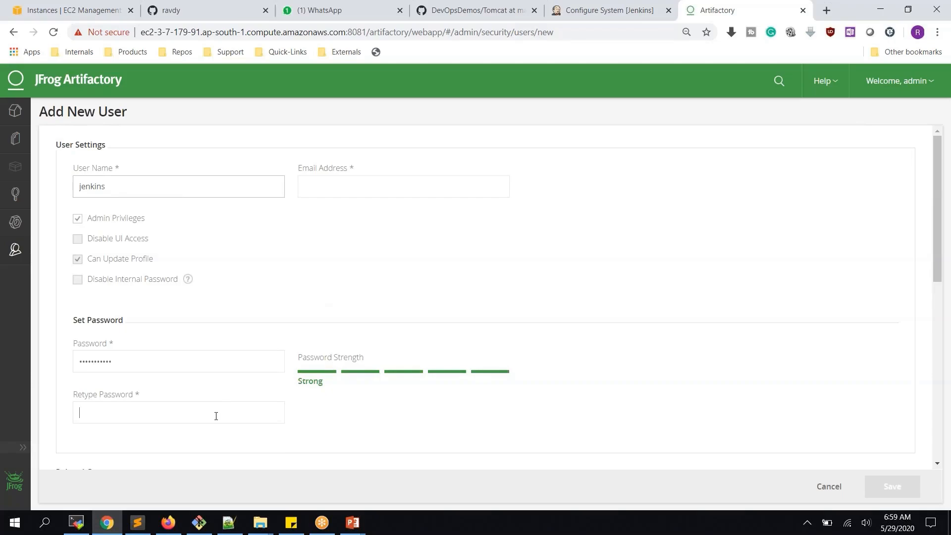
{"action": "type", "text": "•••••"}
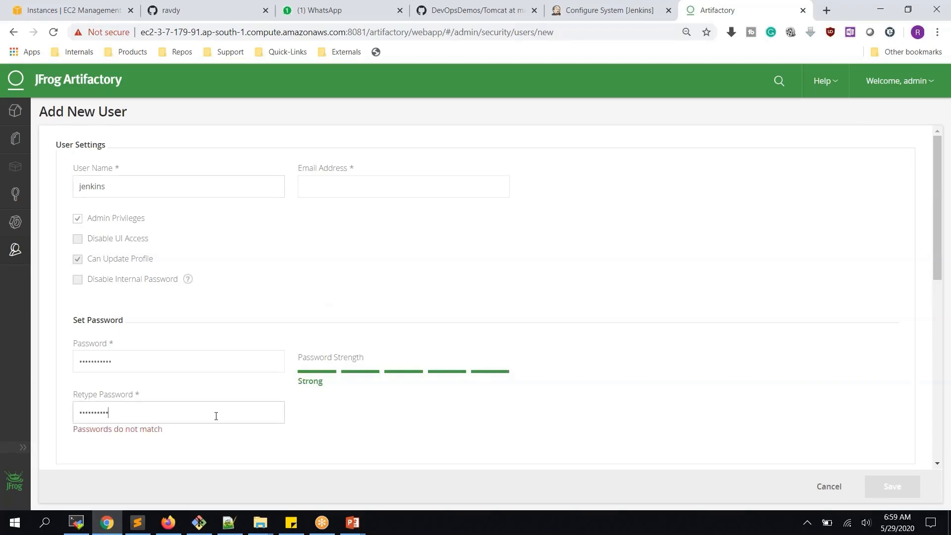
{"action": "type", "text": "•"}
{"action": "scroll", "coordinate": [671, 382], "scroll_direction": "down", "scroll_amount": 3}
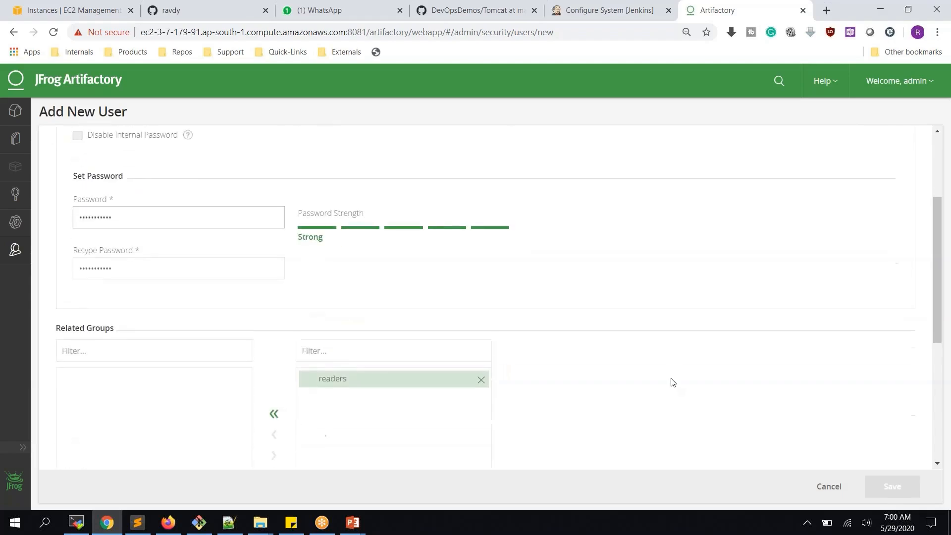
{"action": "scroll", "coordinate": [410, 221], "scroll_direction": "up", "scroll_amount": 3}
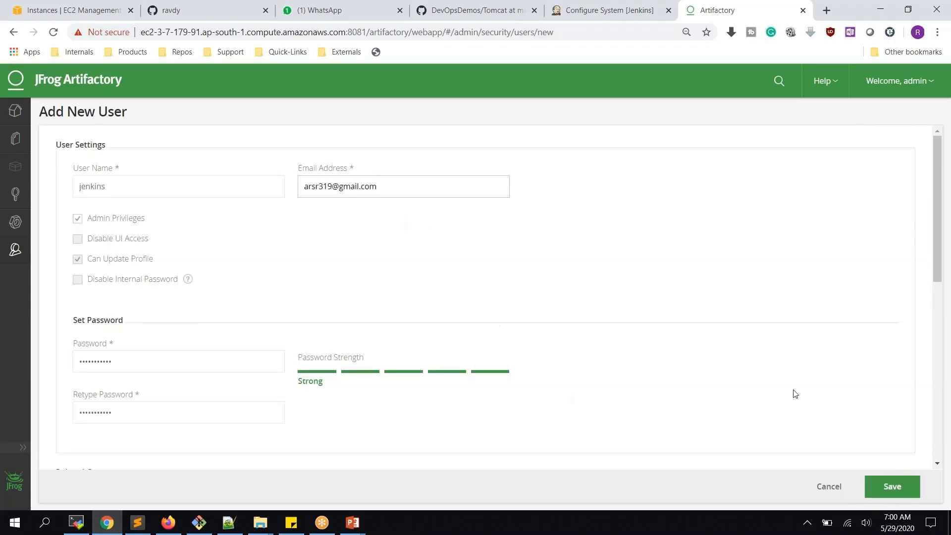
{"action": "left_click", "coordinate": [890, 495]}
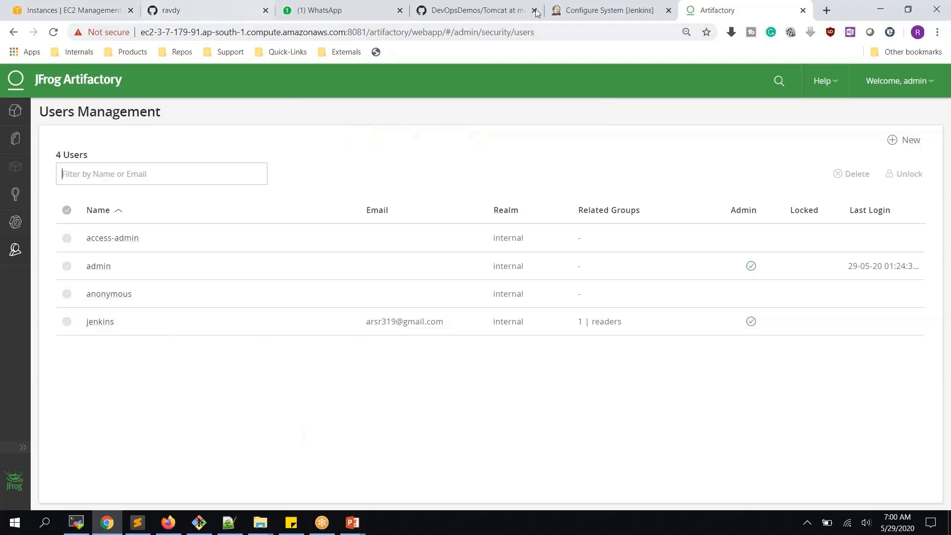
- Enter deployer credentials for user jenkins and test the Artifactory server connection
{"action": "left_click", "coordinate": [605, 10]}
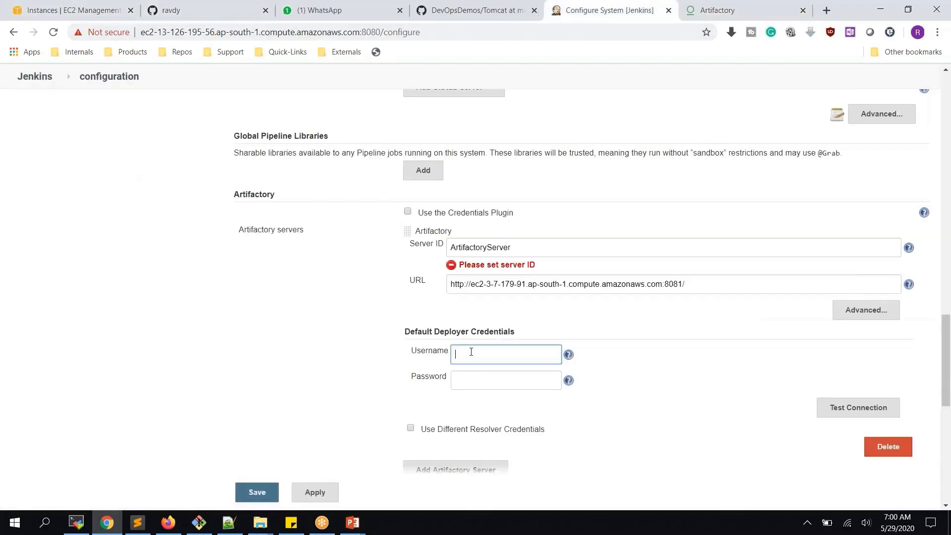
{"action": "type", "text": "jenkins"}
{"action": "key", "text": "Tab"}
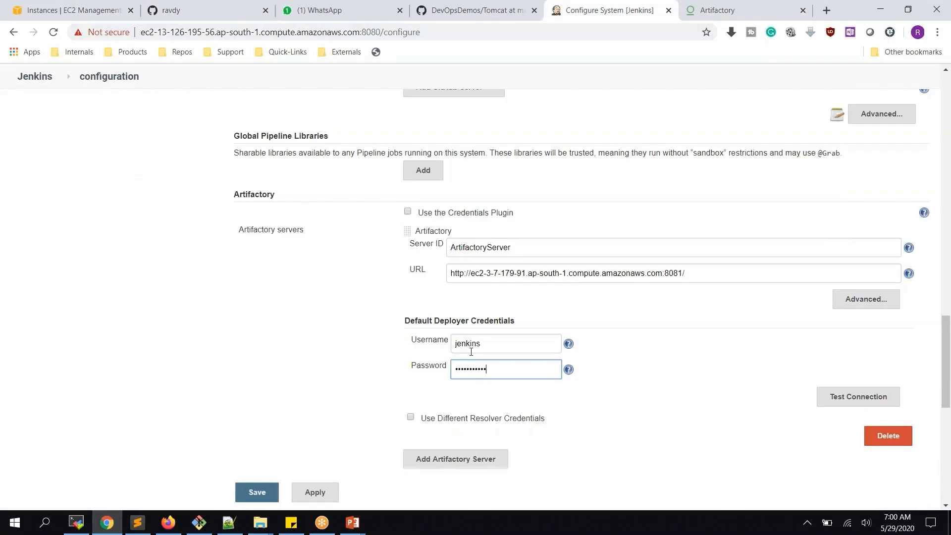
{"action": "left_click", "coordinate": [834, 402]}
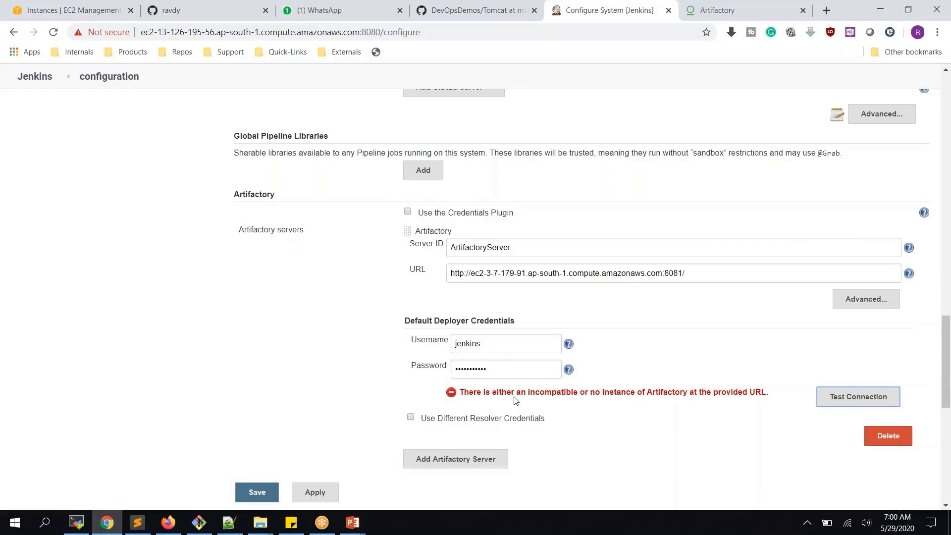
{"action": "left_click", "coordinate": [689, 273]}
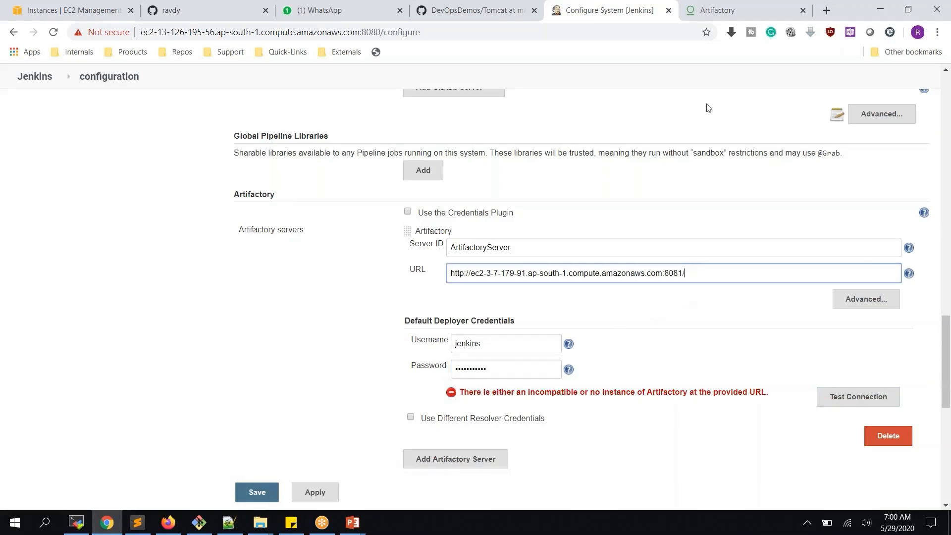
- Append 'artifactory' to the server URL and retest, which finds Artifactory 6.19.1
{"action": "left_click", "coordinate": [718, 18]}
{"action": "double_click", "coordinate": [400, 33]}
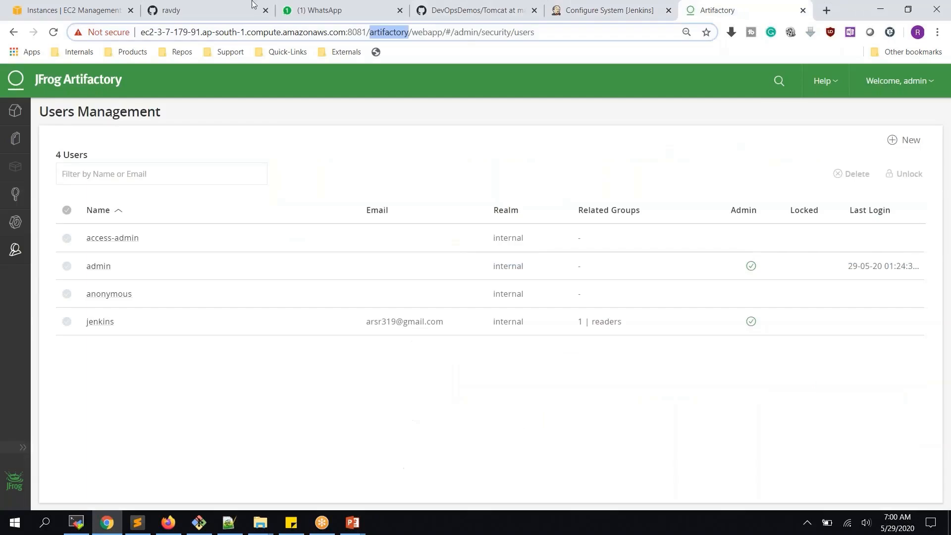
{"action": "key", "text": "ctrl+c"}
{"action": "left_click", "coordinate": [609, 10]}
{"action": "key", "text": "ctrl+v"}
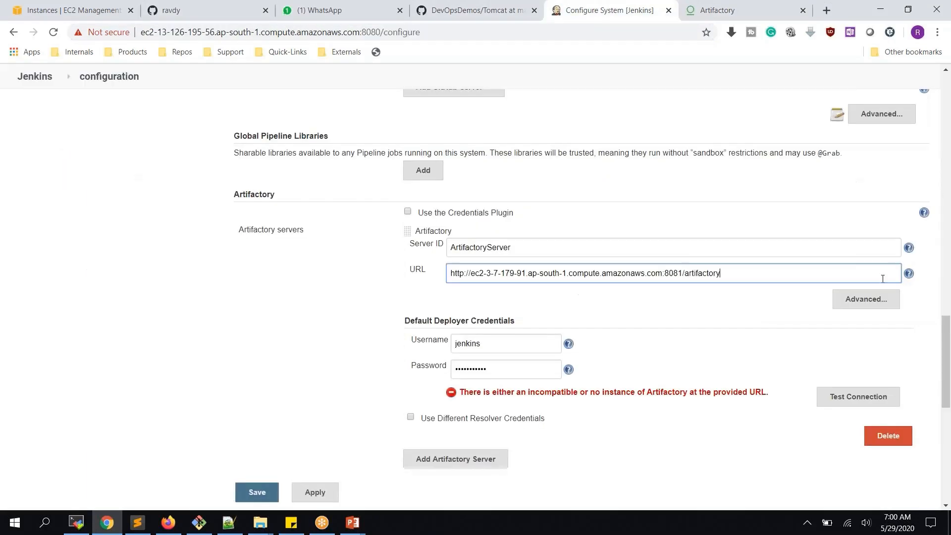
{"action": "left_click", "coordinate": [860, 400]}
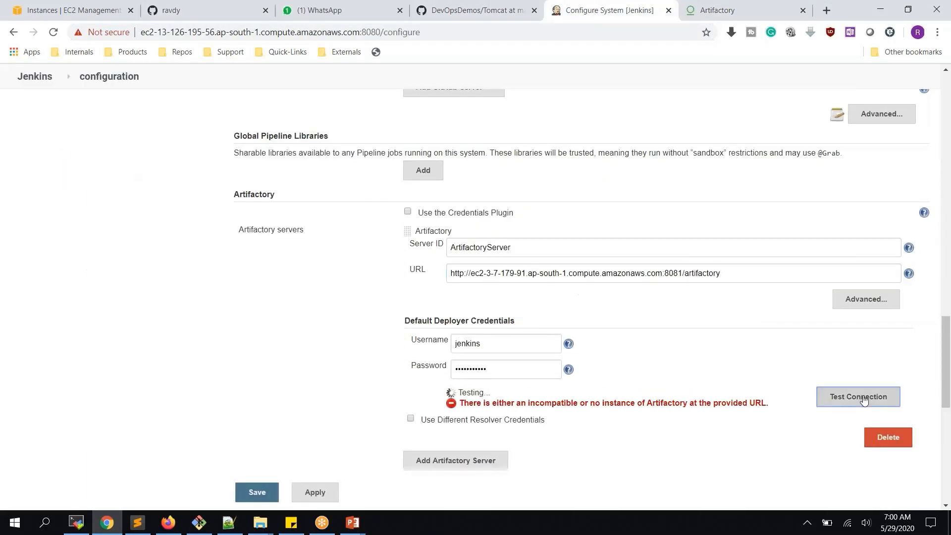
{"action": "left_click_drag", "start_coordinate": [446, 396], "coordinate": [534, 398]}
{"action": "left_click", "coordinate": [523, 392]}
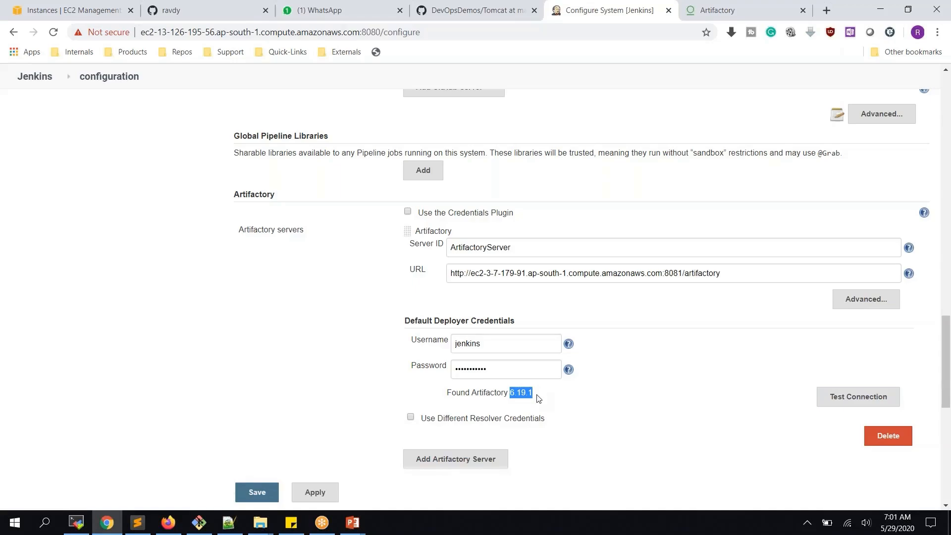
{"action": "left_click", "coordinate": [515, 398]}
{"action": "left_click_drag", "start_coordinate": [509, 394], "coordinate": [533, 394]}
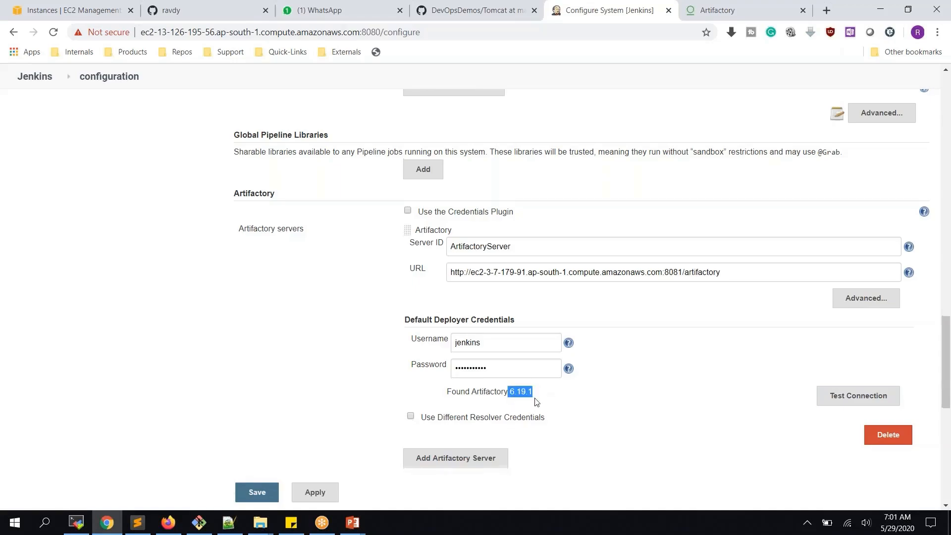
- Apply the Artifactory server settings
{"action": "scroll", "coordinate": [535, 401], "scroll_direction": "down", "scroll_amount": 3}
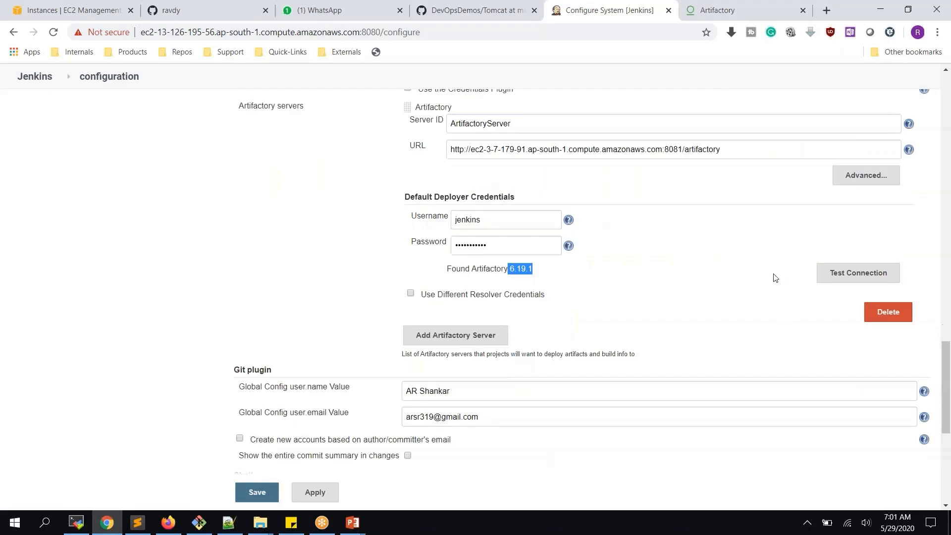
{"action": "scroll", "coordinate": [526, 236], "scroll_direction": "up", "scroll_amount": 3}
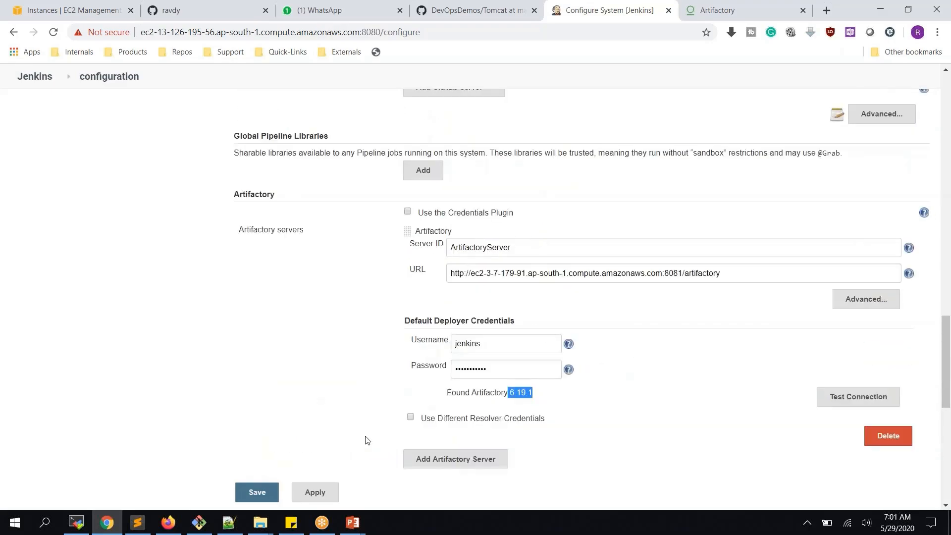
{"action": "left_click", "coordinate": [328, 495]}
- Save the system configuration and create a freestyle job named artifactory_project1
{"action": "left_click", "coordinate": [246, 494]}
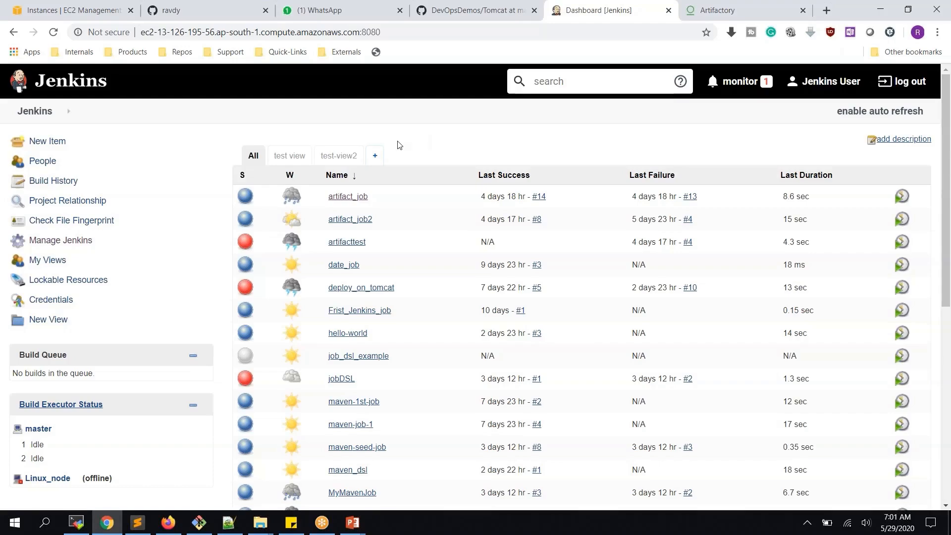
{"action": "left_click", "coordinate": [46, 144]}
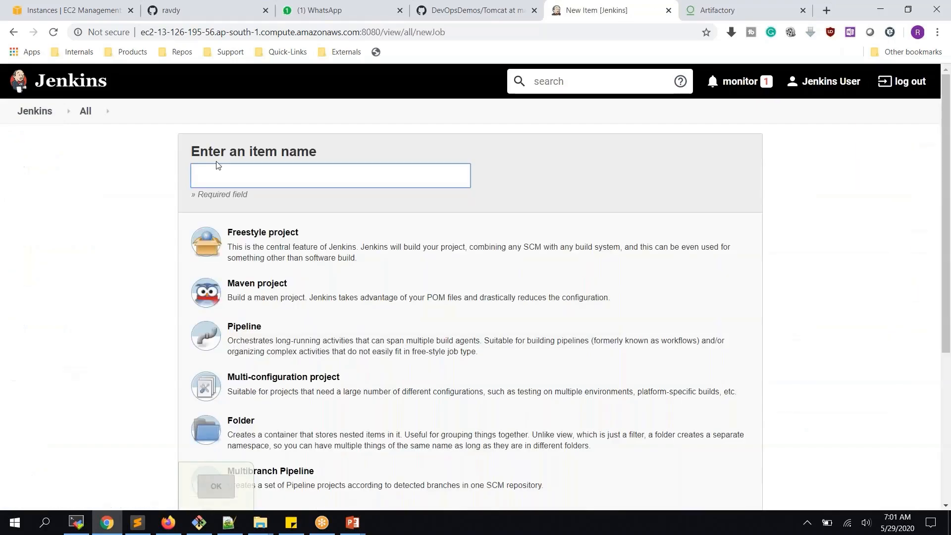
{"action": "type", "text": "artifactory"}
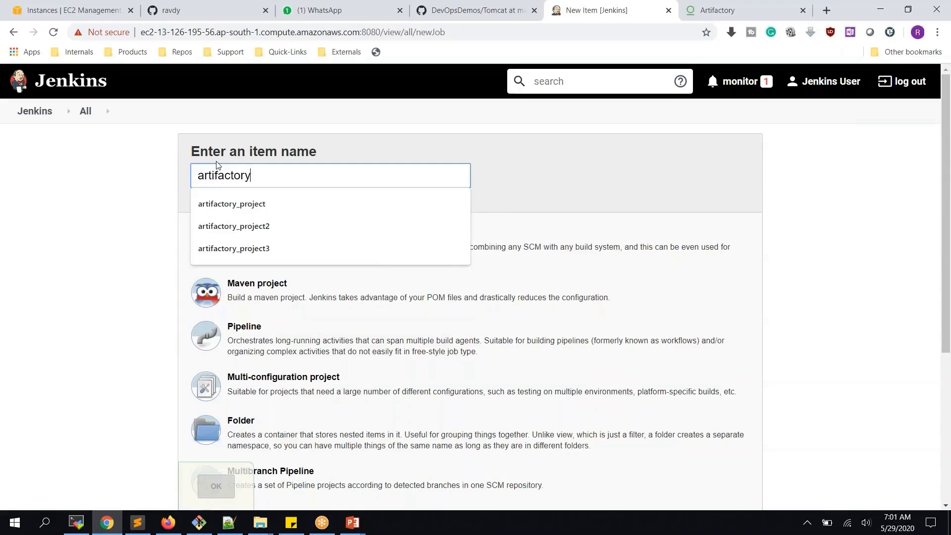
{"action": "key", "text": "Down"}
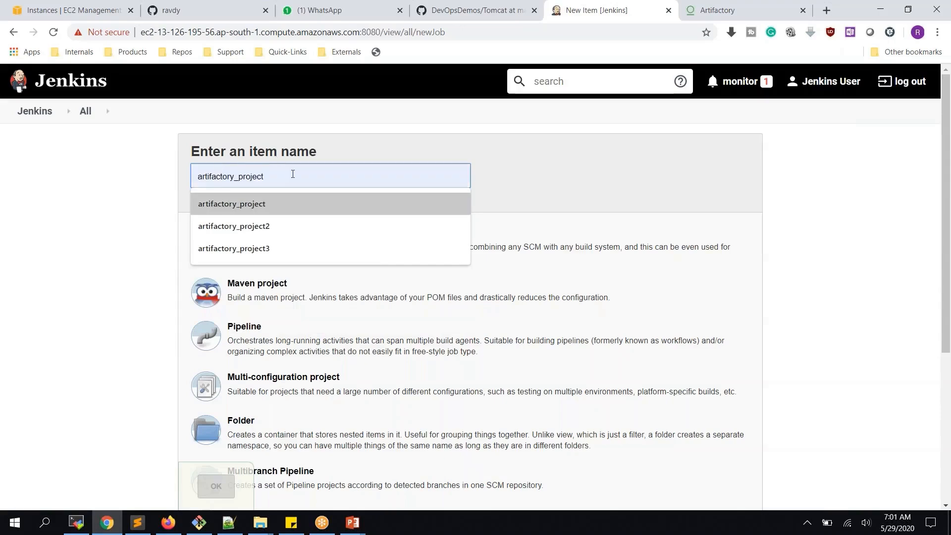
{"action": "left_click", "coordinate": [281, 205]}
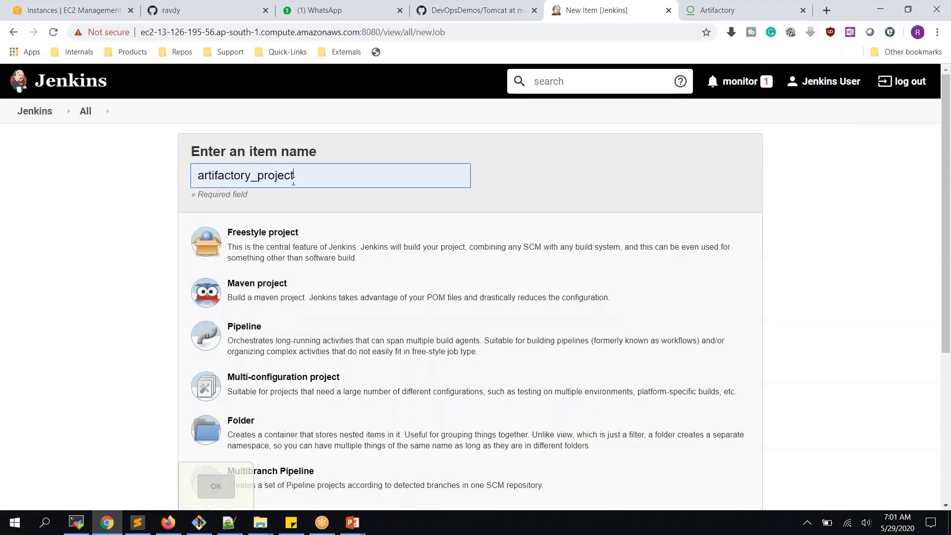
{"action": "type", "text": "1"}
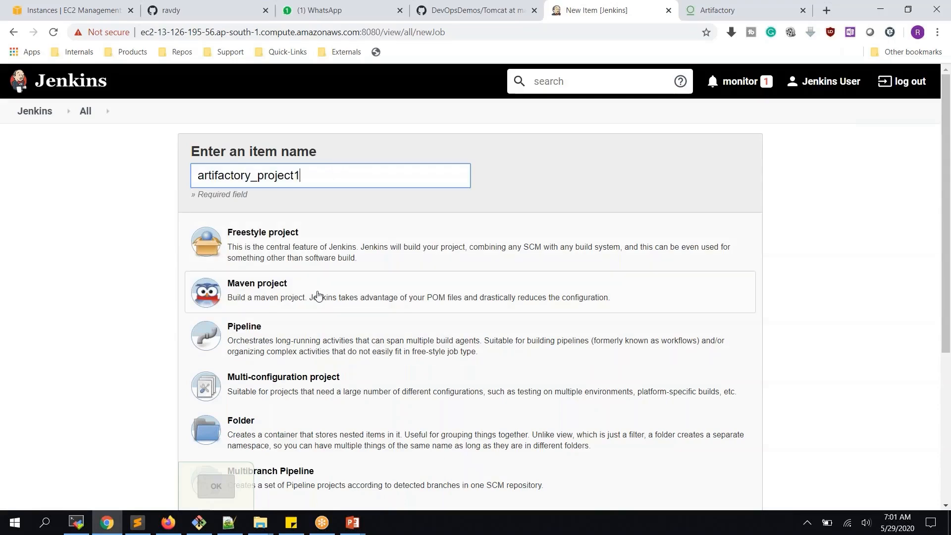
{"action": "left_click", "coordinate": [318, 251]}
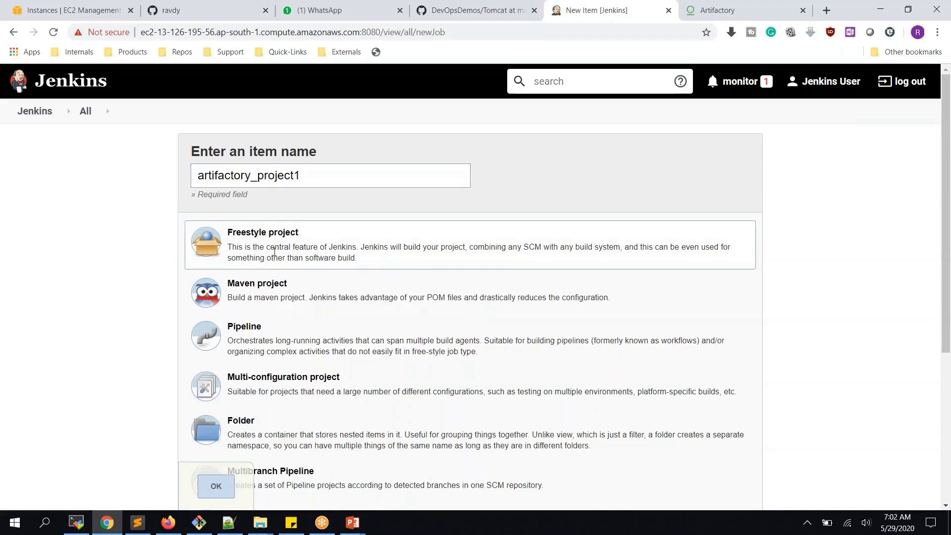
{"action": "left_click", "coordinate": [216, 486]}
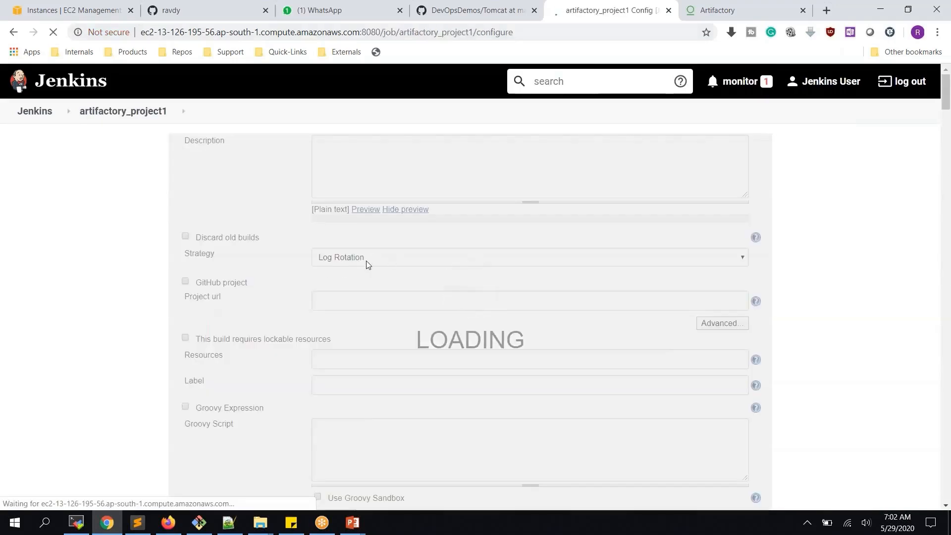
- Choose Git as the job's source code management
{"action": "scroll", "coordinate": [360, 235], "scroll_direction": "down", "scroll_amount": 4}
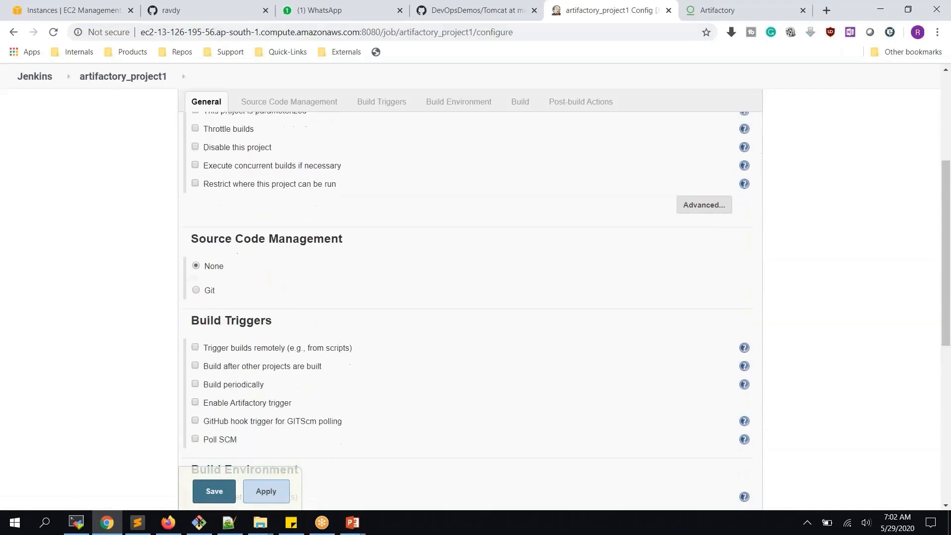
{"action": "scroll", "coordinate": [156, 254], "scroll_direction": "down", "scroll_amount": 1}
{"action": "left_click", "coordinate": [196, 246]}
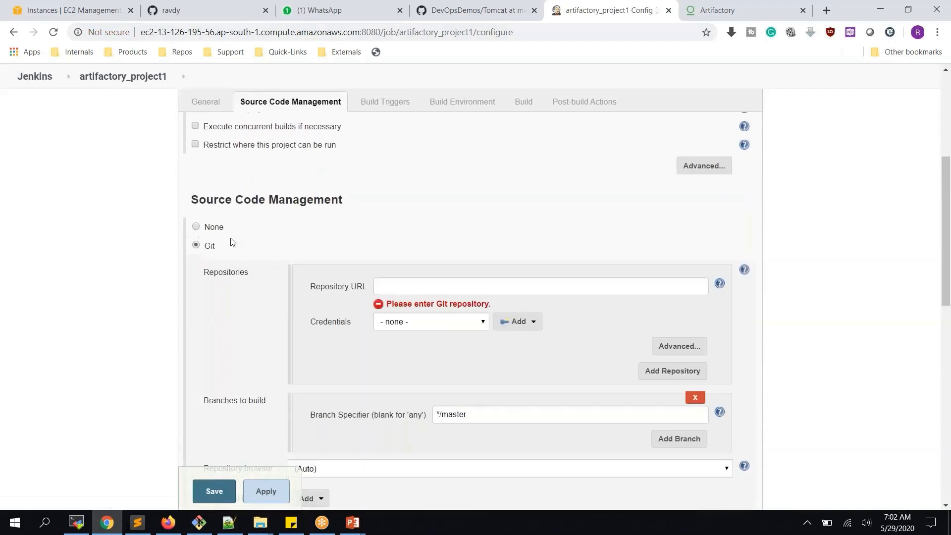
{"action": "left_click", "coordinate": [208, 10]}
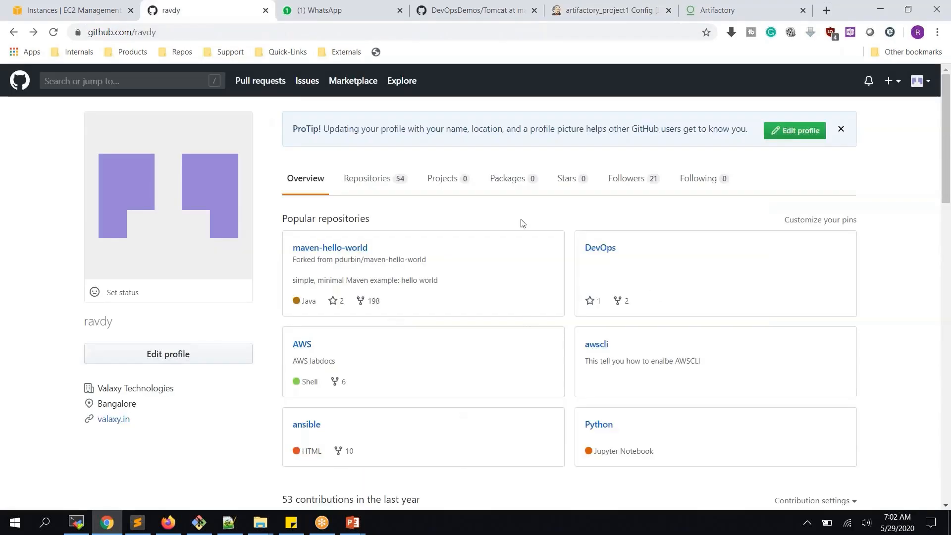
- Open the webapp-project repository from Repositories and copy its HTTPS clone URL
{"action": "left_click", "coordinate": [371, 185]}
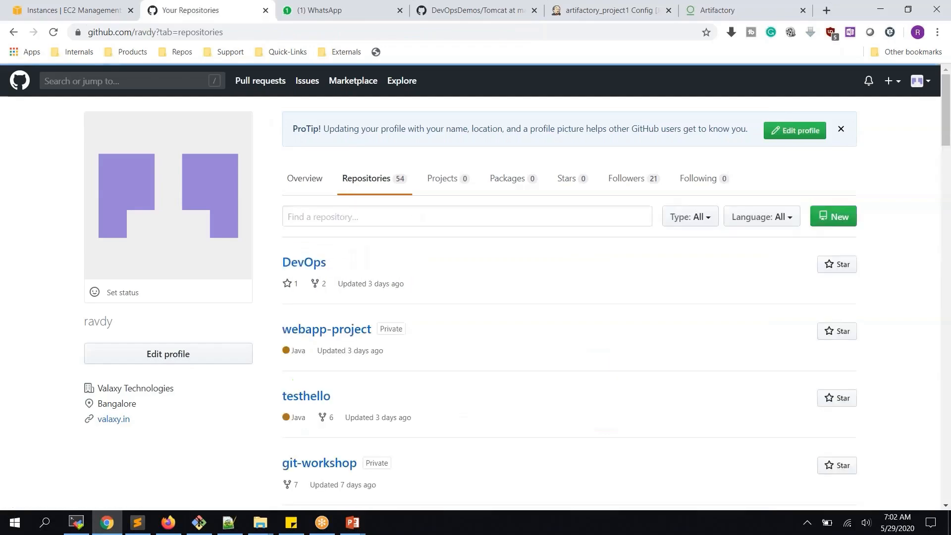
{"action": "scroll", "coordinate": [304, 235], "scroll_direction": "down", "scroll_amount": 4}
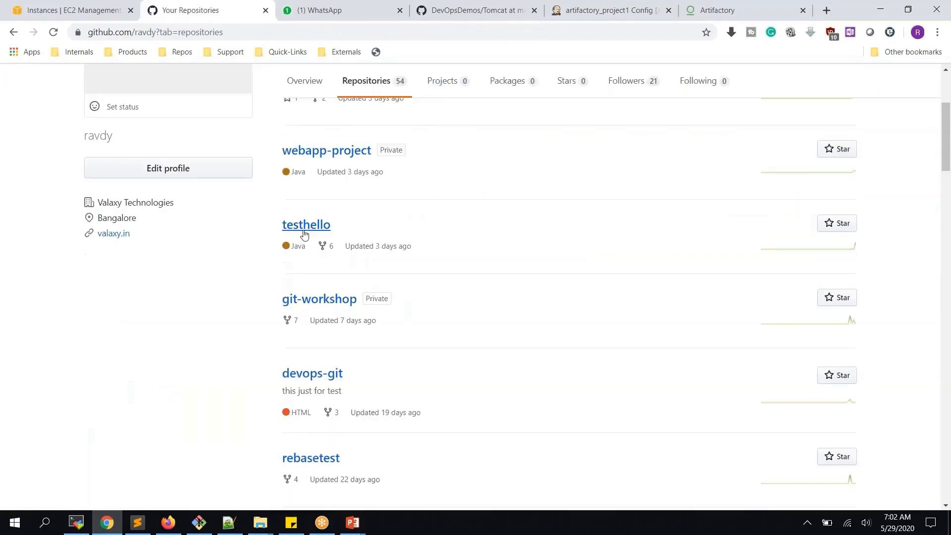
{"action": "middle_click", "coordinate": [317, 154]}
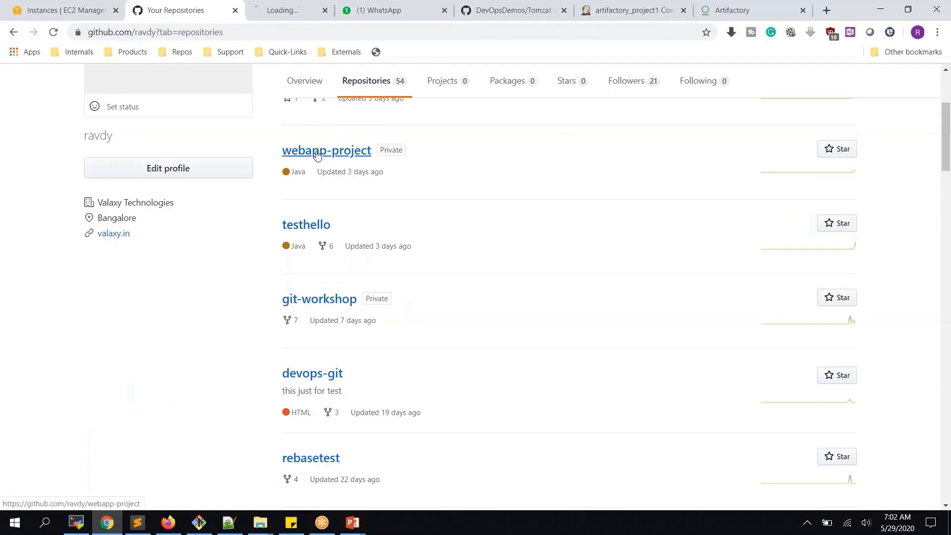
{"action": "left_click", "coordinate": [277, 8]}
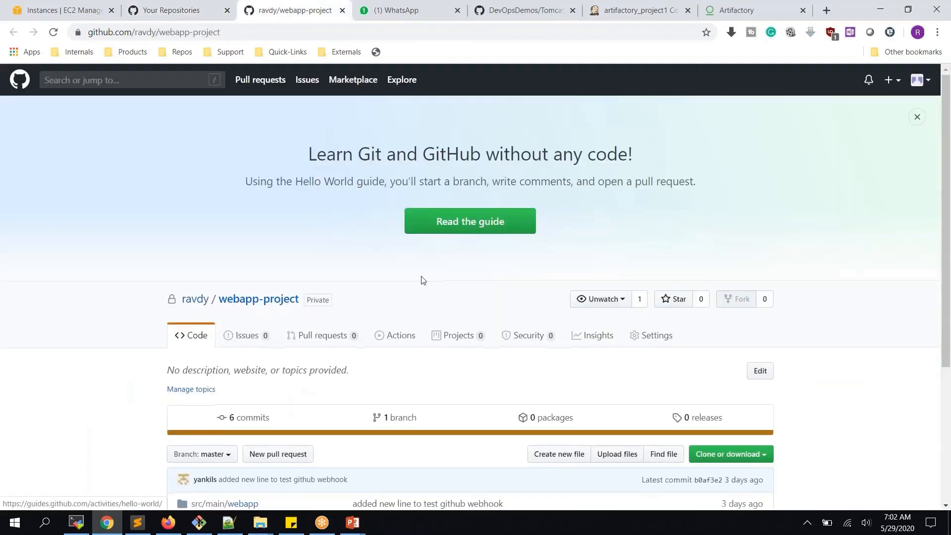
{"action": "scroll", "coordinate": [421, 278], "scroll_direction": "down", "scroll_amount": 4}
{"action": "left_click", "coordinate": [733, 269]}
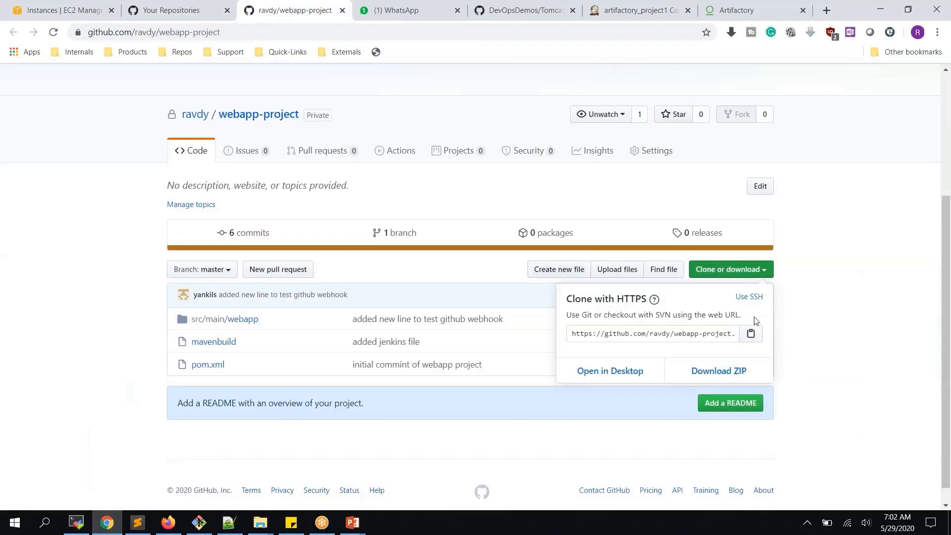
{"action": "left_click", "coordinate": [750, 334]}
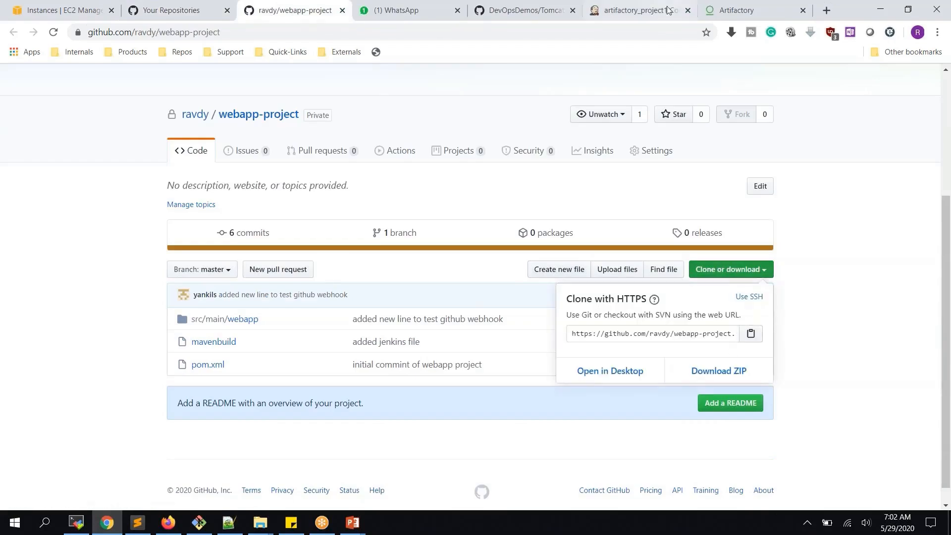
- Paste the webapp-project clone URL as Repository URL and select the saved GitHub credential
{"action": "left_click", "coordinate": [617, 11]}
{"action": "left_click", "coordinate": [470, 286]}
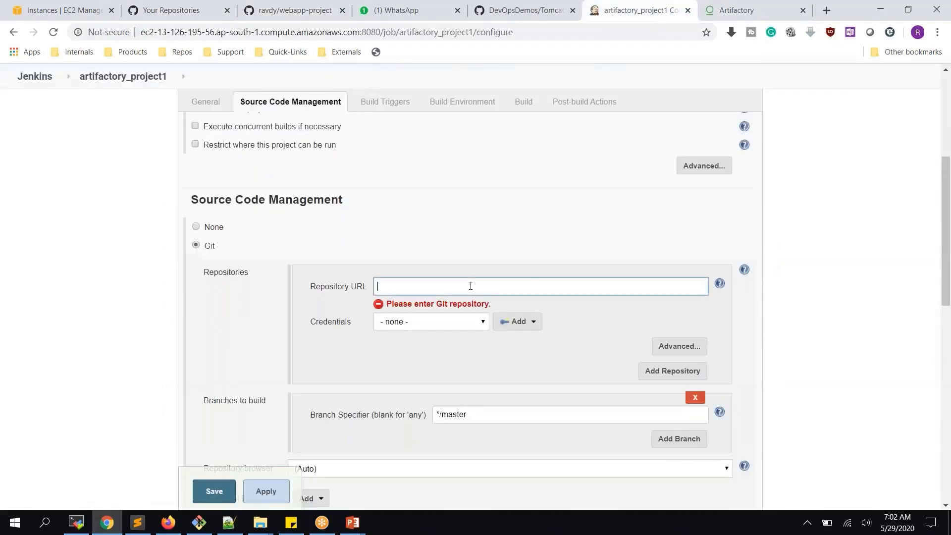
{"action": "key", "text": "ctrl+v"}
{"action": "left_click", "coordinate": [463, 322]}
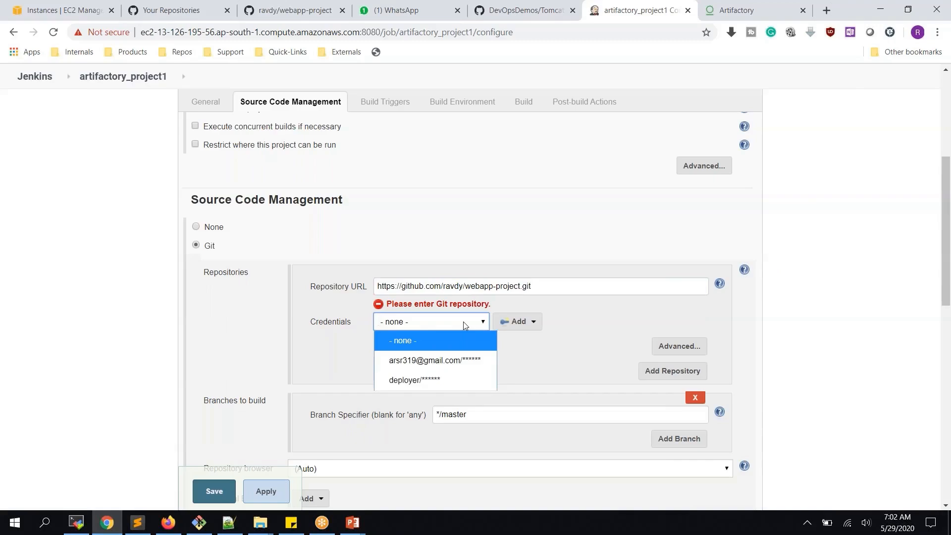
{"action": "left_click", "coordinate": [458, 360]}
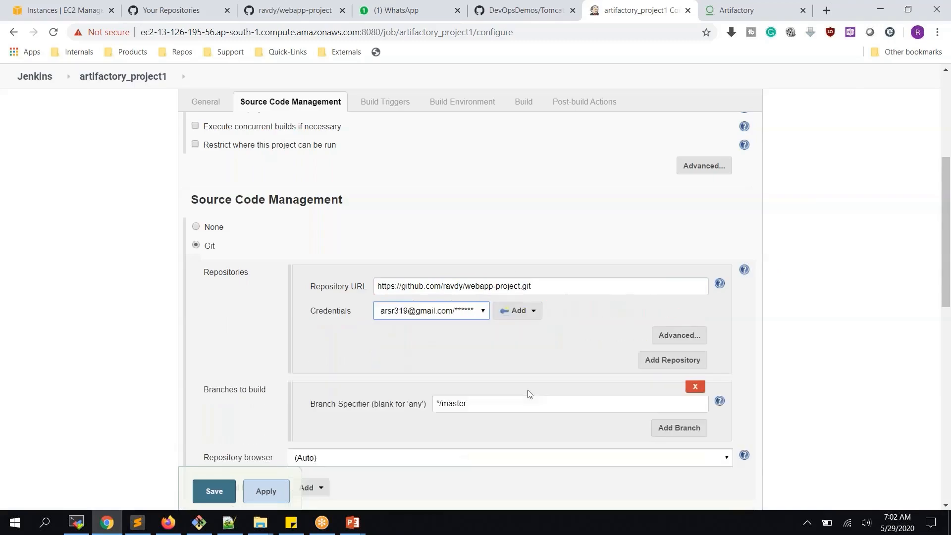
{"action": "scroll", "coordinate": [513, 358], "scroll_direction": "down", "scroll_amount": 4}
{"action": "scroll", "coordinate": [522, 282], "scroll_direction": "down", "scroll_amount": 2}
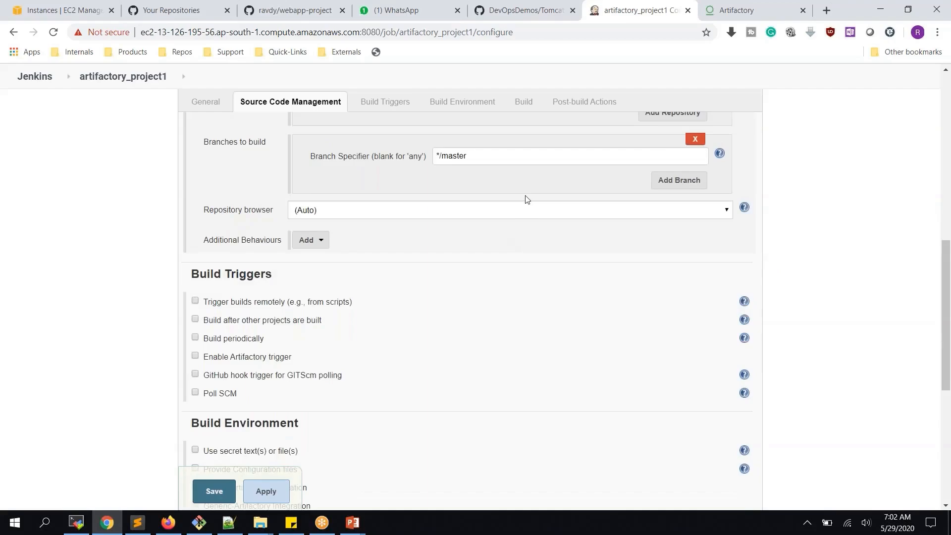
{"action": "scroll", "coordinate": [527, 200], "scroll_direction": "down", "scroll_amount": 3}
{"action": "scroll", "coordinate": [527, 200], "scroll_direction": "down", "scroll_amount": 3}
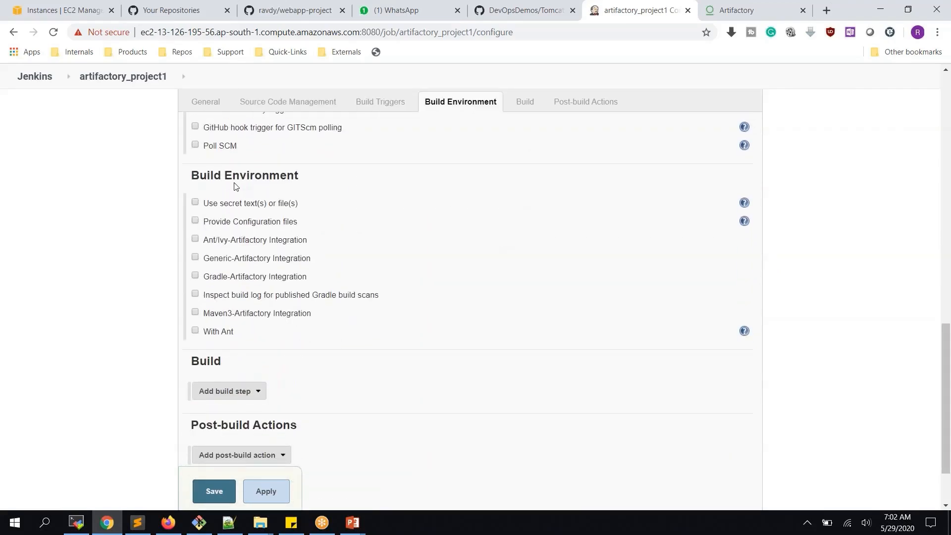
- Enable Maven3-Artifactory Integration with the existing Artifactory server and refresh its repositories
{"action": "left_click", "coordinate": [222, 317]}
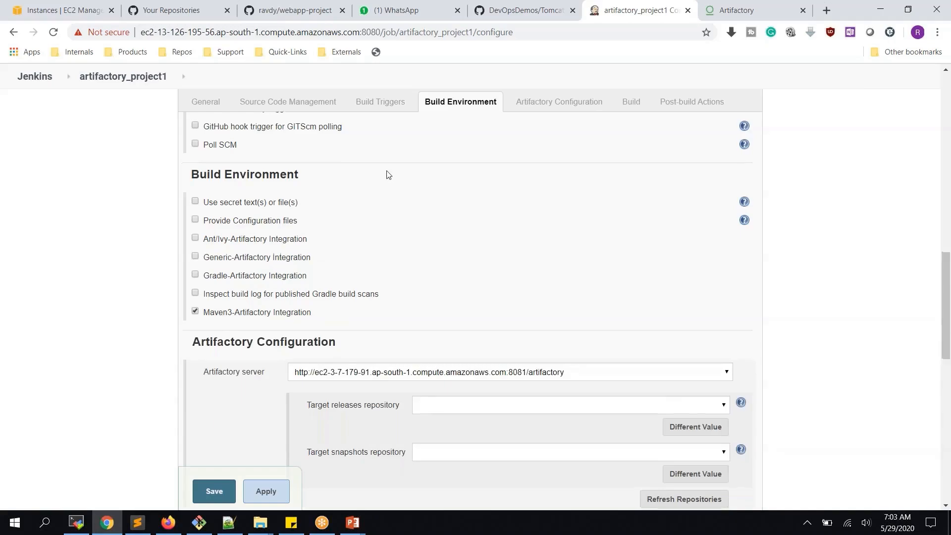
{"action": "scroll", "coordinate": [515, 252], "scroll_direction": "down", "scroll_amount": 3}
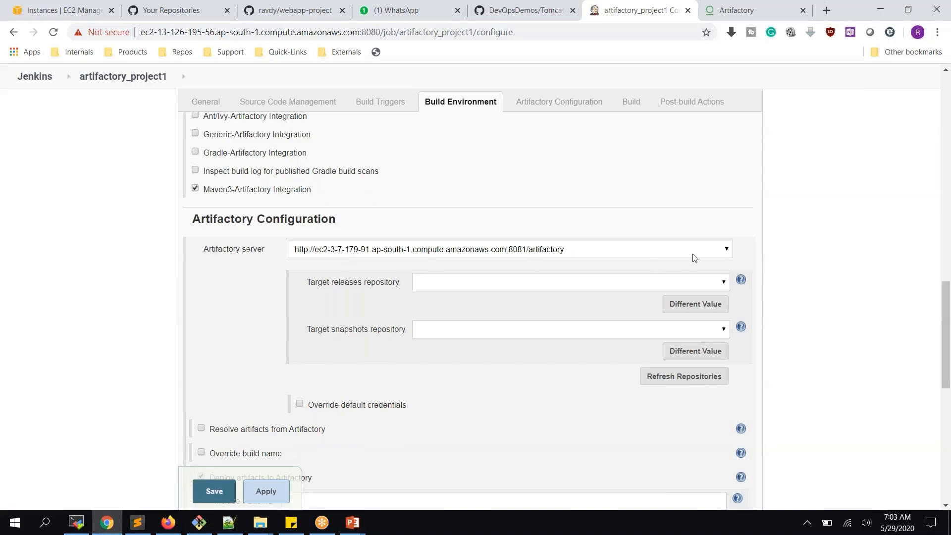
{"action": "left_click", "coordinate": [727, 250]}
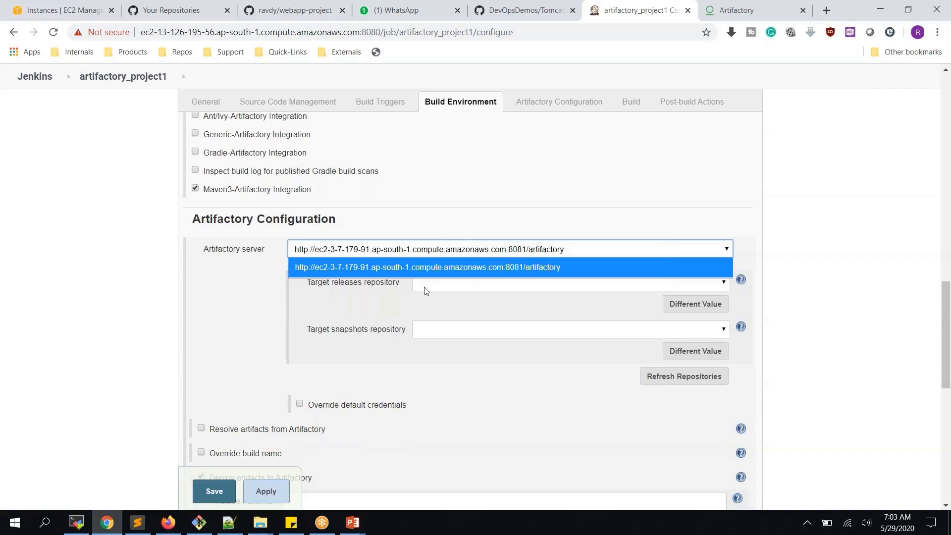
{"action": "left_click", "coordinate": [240, 310]}
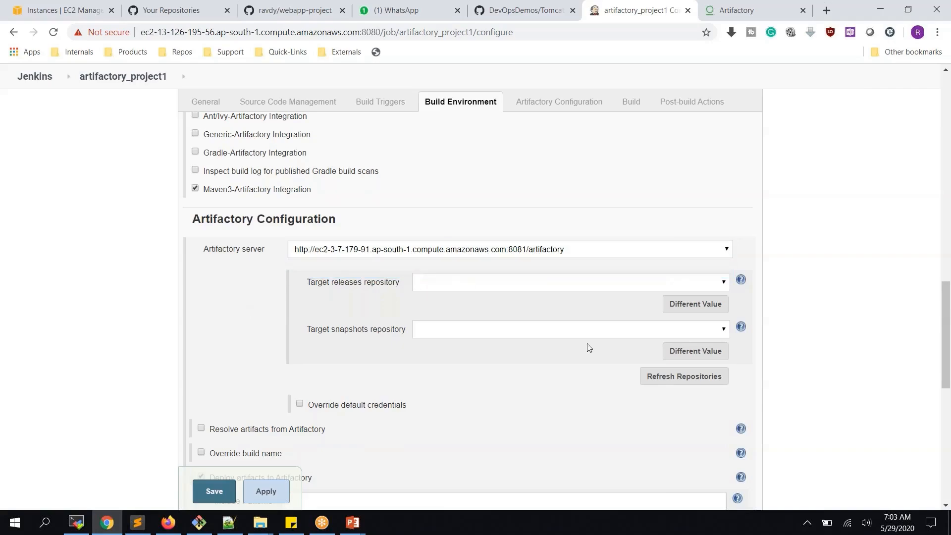
{"action": "left_click", "coordinate": [691, 381]}
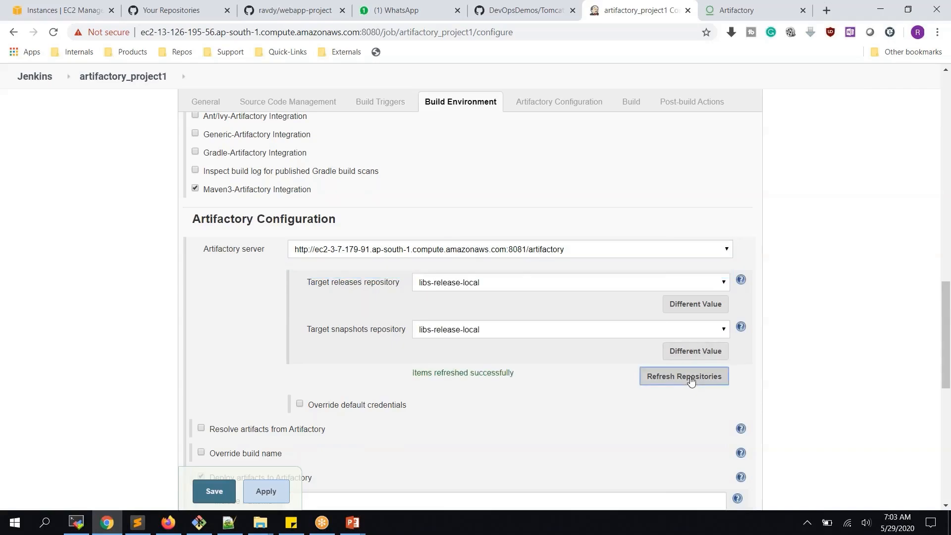
- Set the releases target to libs-release-local and snapshots target to libs-snapshot-local
{"action": "left_click", "coordinate": [506, 283]}
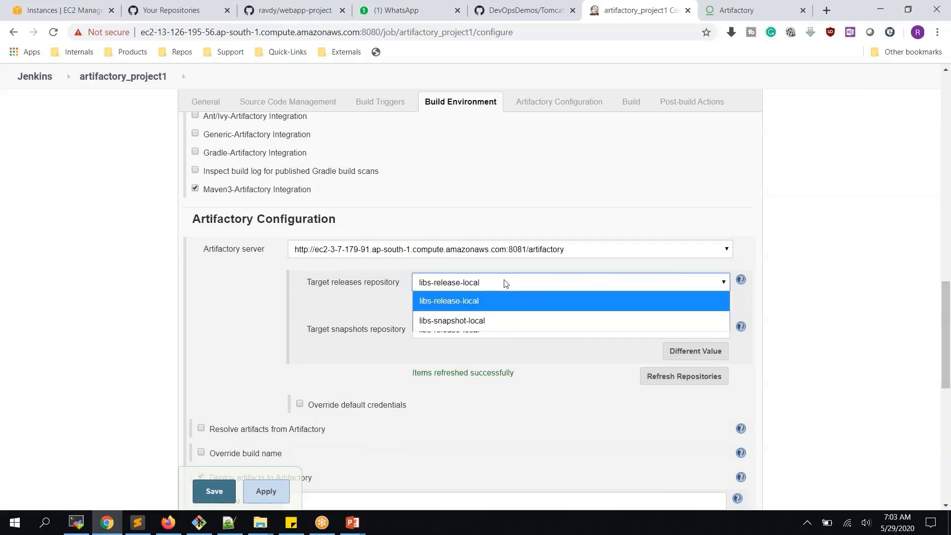
{"action": "left_click", "coordinate": [448, 303]}
{"action": "left_click", "coordinate": [446, 329]}
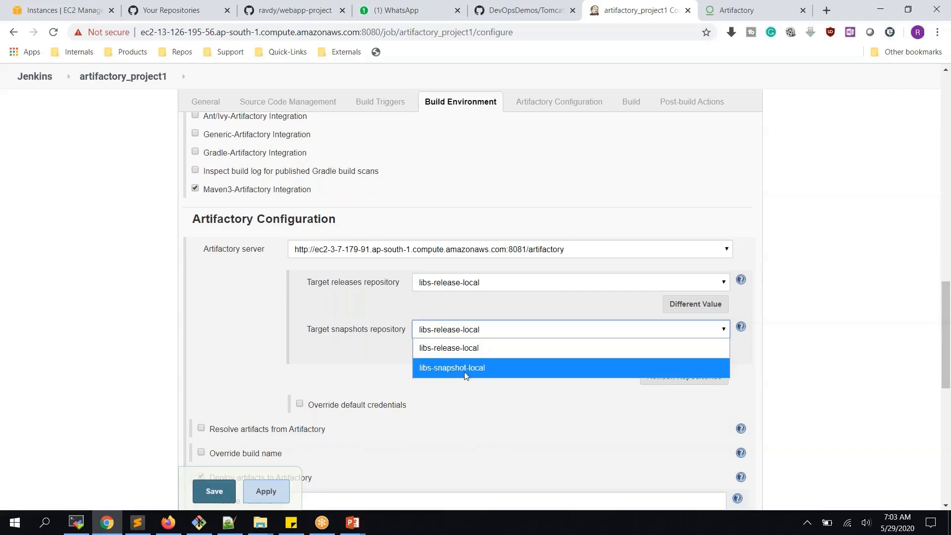
{"action": "left_click", "coordinate": [457, 368]}
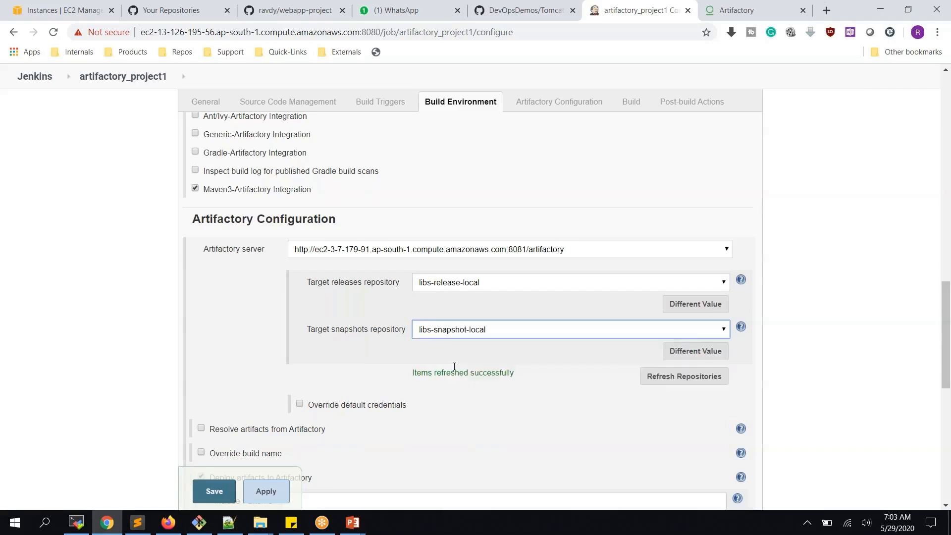
{"action": "double_click", "coordinate": [335, 330]}
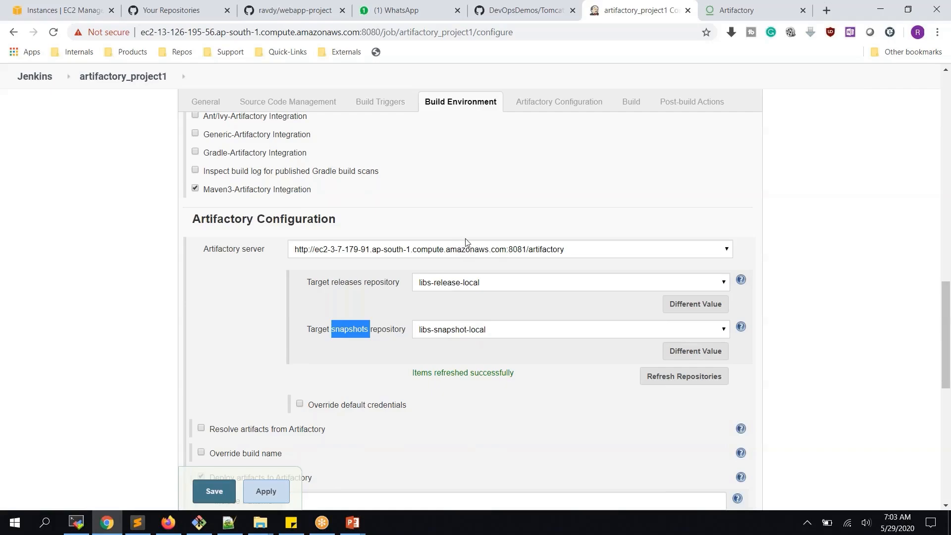
{"action": "scroll", "coordinate": [466, 241], "scroll_direction": "down", "scroll_amount": 1}
{"action": "scroll", "coordinate": [473, 228], "scroll_direction": "down", "scroll_amount": 9}
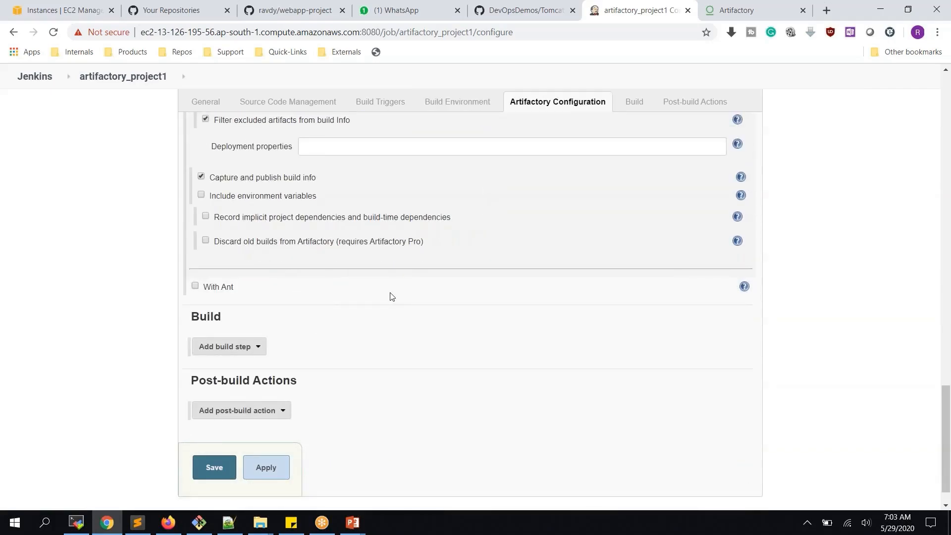
- Add an Invoke top-level Maven targets step using maven with goals 'clean install deploy', and apply
{"action": "left_click", "coordinate": [259, 353]}
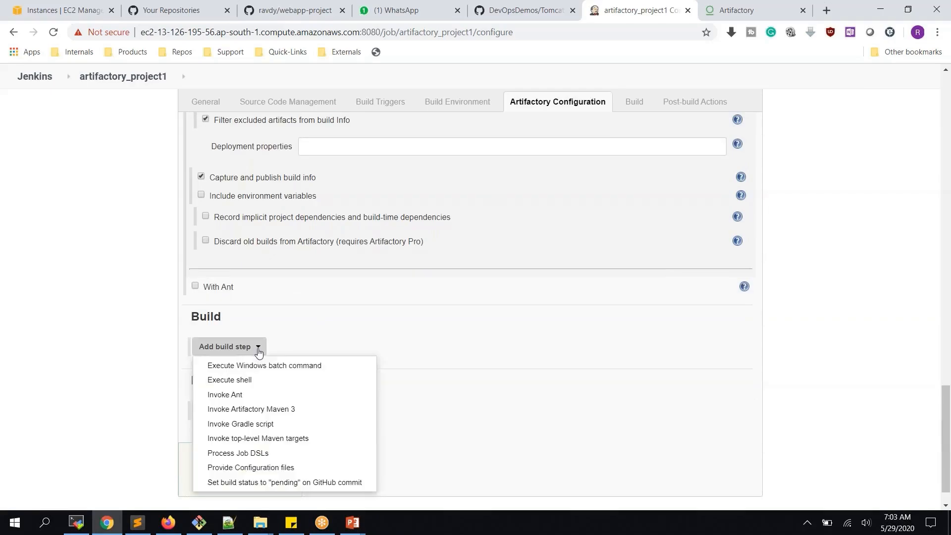
{"action": "left_click", "coordinate": [266, 439]}
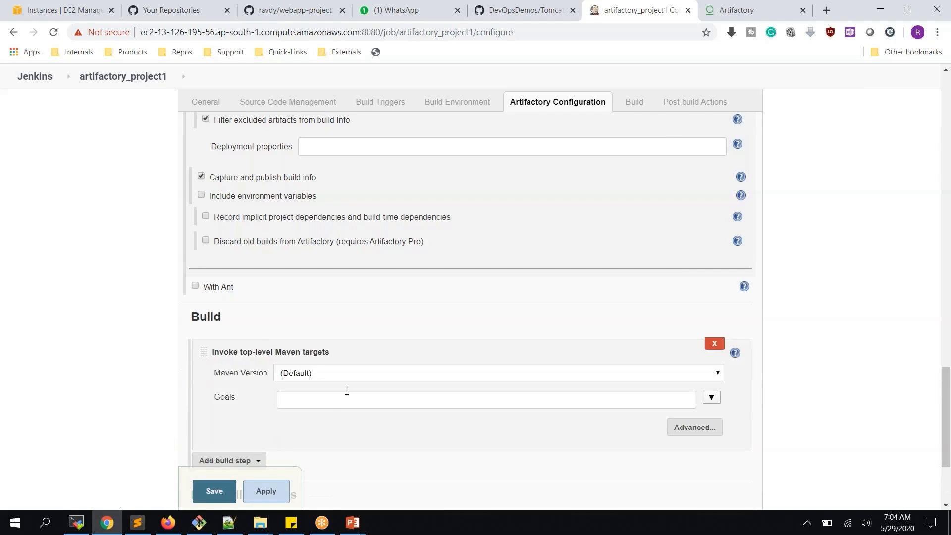
{"action": "left_click", "coordinate": [334, 374]}
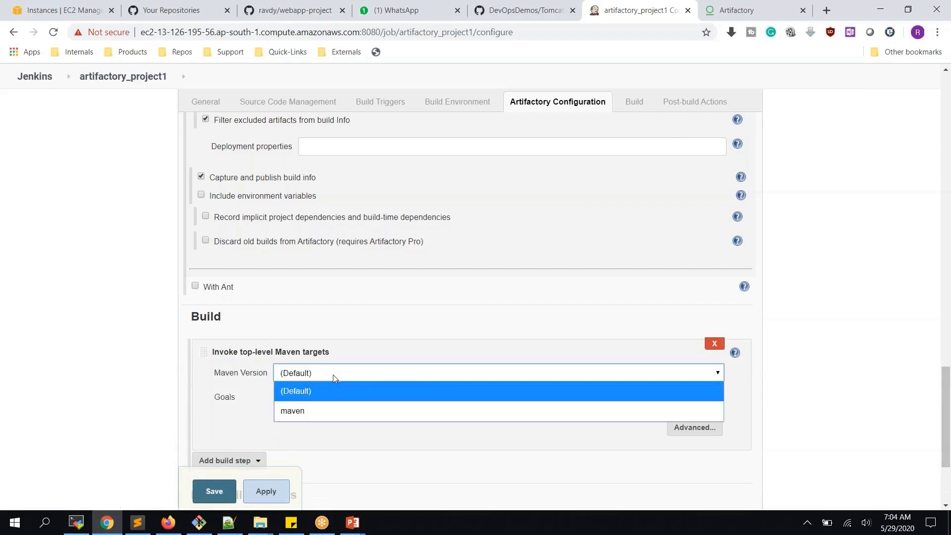
{"action": "left_click", "coordinate": [295, 410]}
{"action": "left_click", "coordinate": [307, 397]}
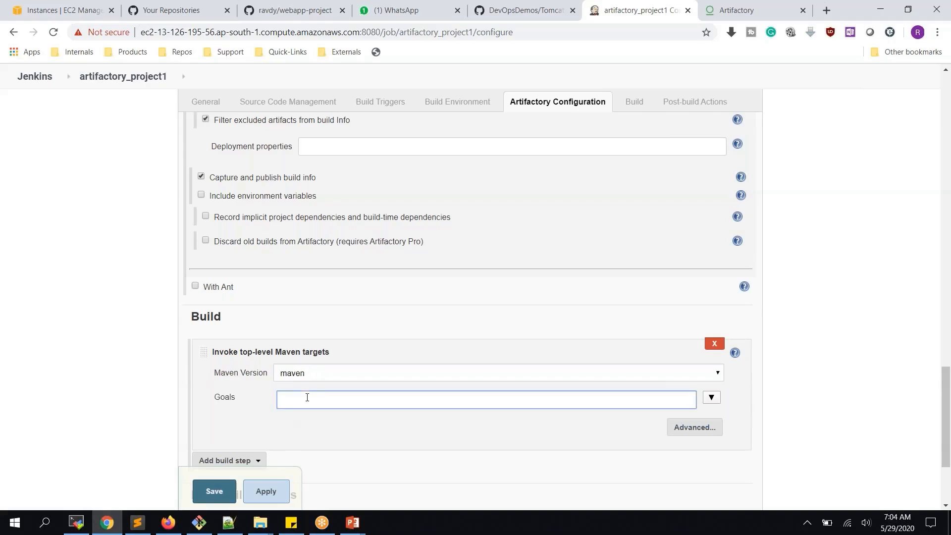
{"action": "type", "text": "clean install de"}
{"action": "key", "text": "BackSpace"}
{"action": "key", "text": "BackSpace"}
{"action": "scroll", "coordinate": [307, 397], "scroll_direction": "down", "scroll_amount": 3}
{"action": "type", "text": "depl"}
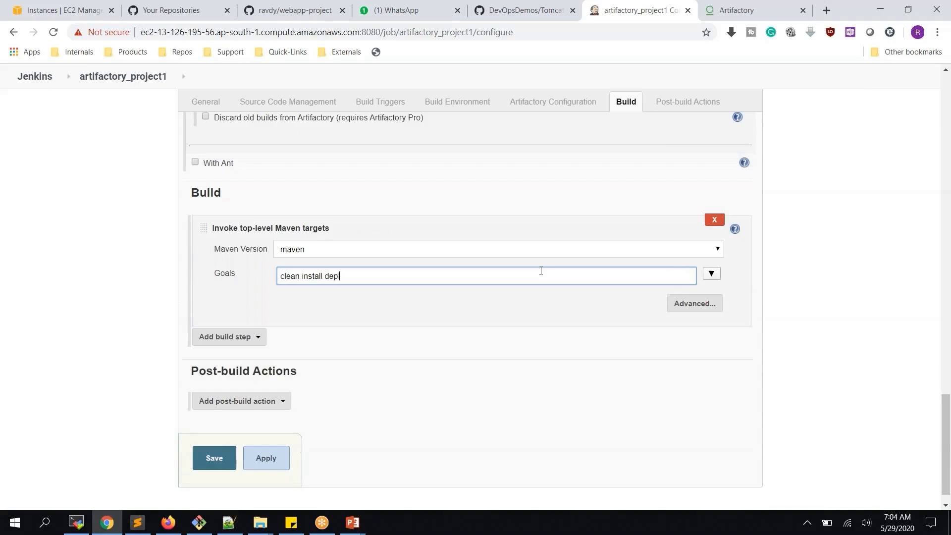
{"action": "type", "text": "oy"}
{"action": "left_click", "coordinate": [267, 459]}
- Save the job, run build #1, view its failing console output, and return to the project
{"action": "left_click", "coordinate": [216, 463]}
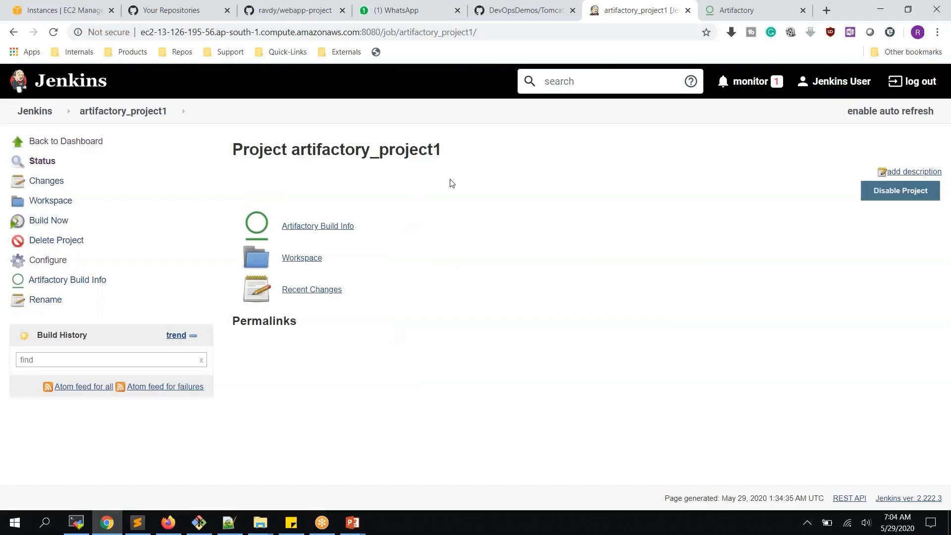
{"action": "left_click", "coordinate": [57, 224]}
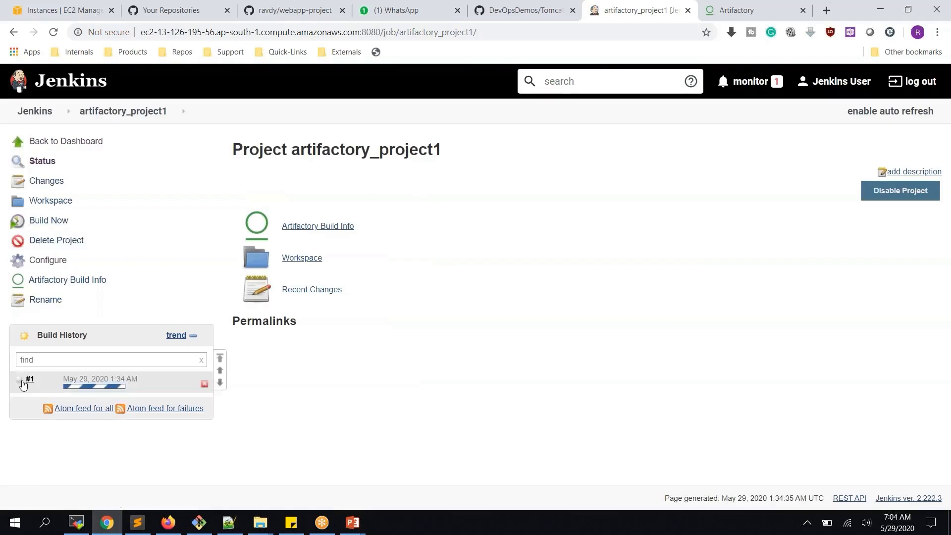
{"action": "left_click", "coordinate": [23, 384]}
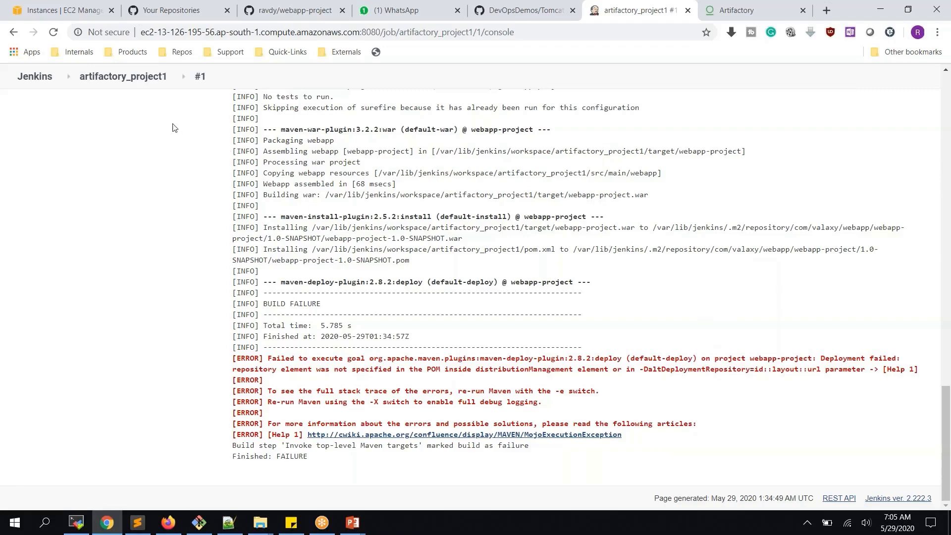
{"action": "left_click", "coordinate": [153, 76]}
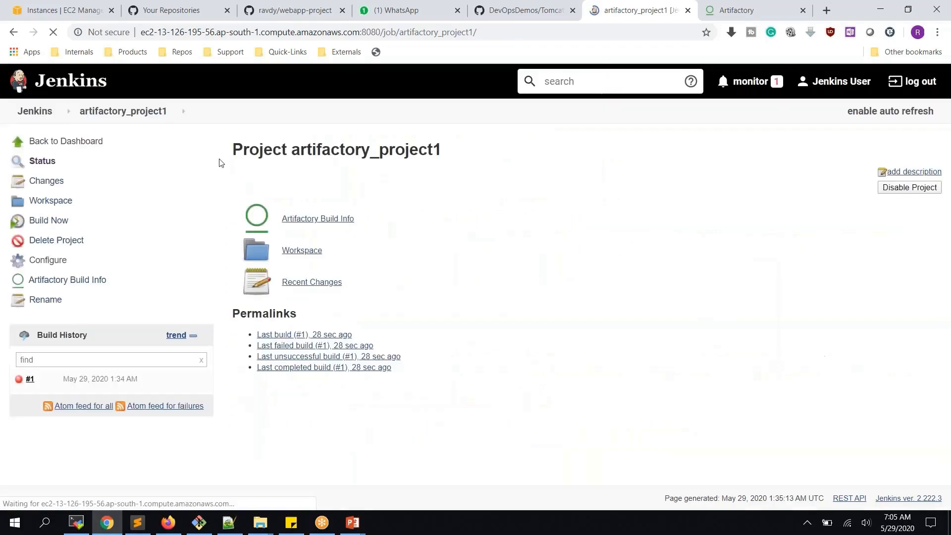
- Remove deploy from the Maven goals, leaving 'clean install', and save the job
{"action": "left_click", "coordinate": [44, 261]}
{"action": "scroll", "coordinate": [468, 255], "scroll_direction": "down", "scroll_amount": 20}
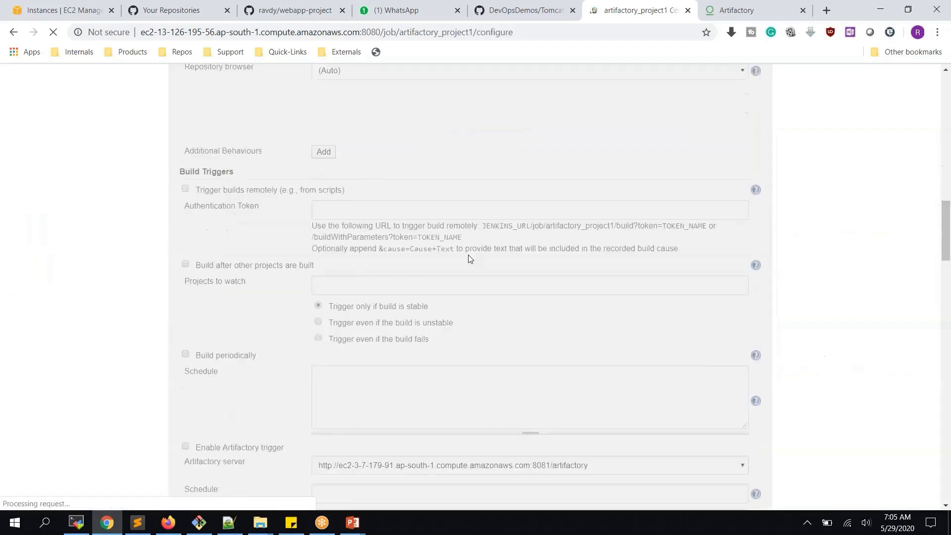
{"action": "scroll", "coordinate": [445, 256], "scroll_direction": "down", "scroll_amount": 10}
{"action": "double_click", "coordinate": [347, 251]}
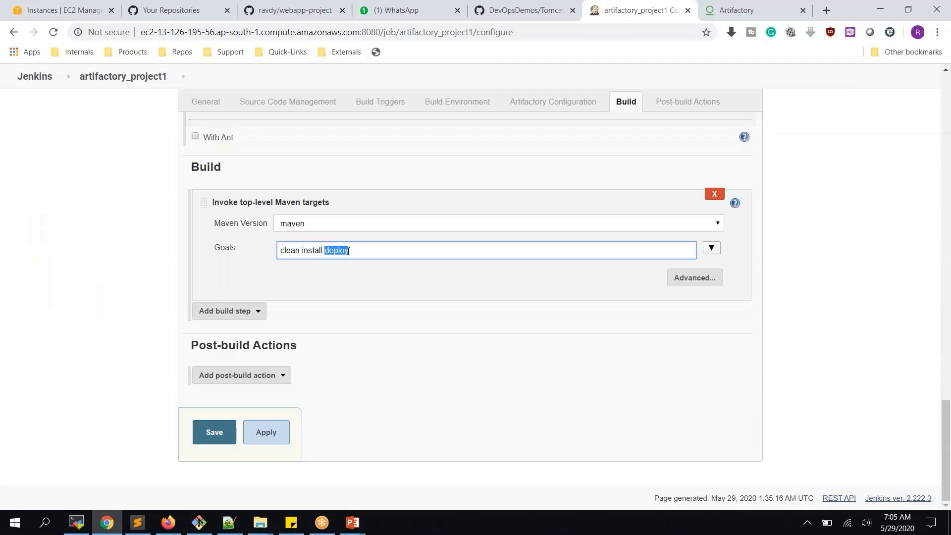
{"action": "key", "text": "BackSpace"}
{"action": "left_click", "coordinate": [218, 431]}
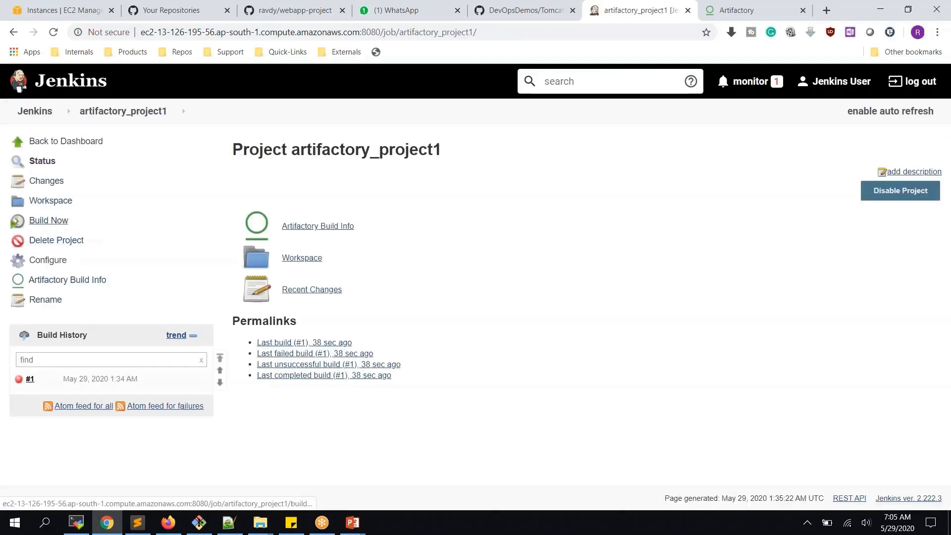
- Run build #2 and review its console output ending in SUCCESS
{"action": "left_click", "coordinate": [49, 220]}
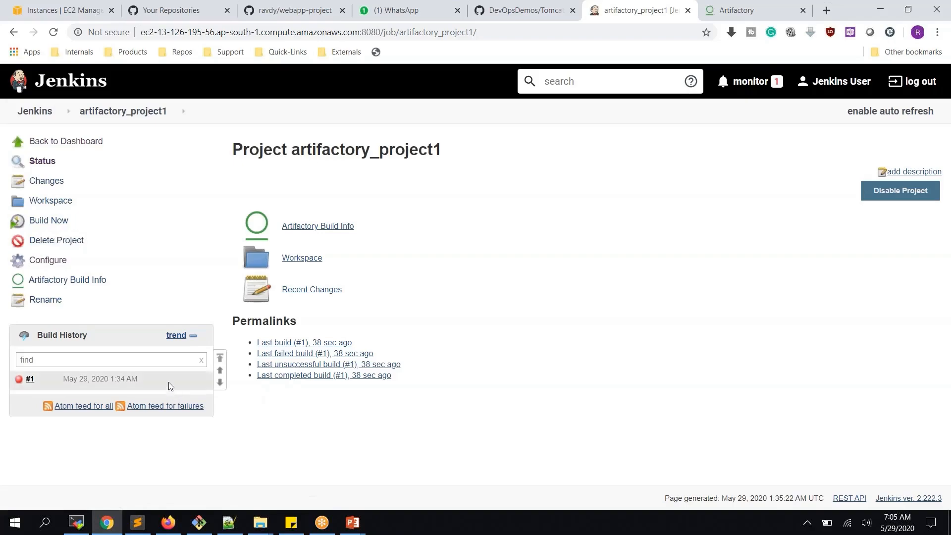
{"action": "left_click", "coordinate": [99, 381]}
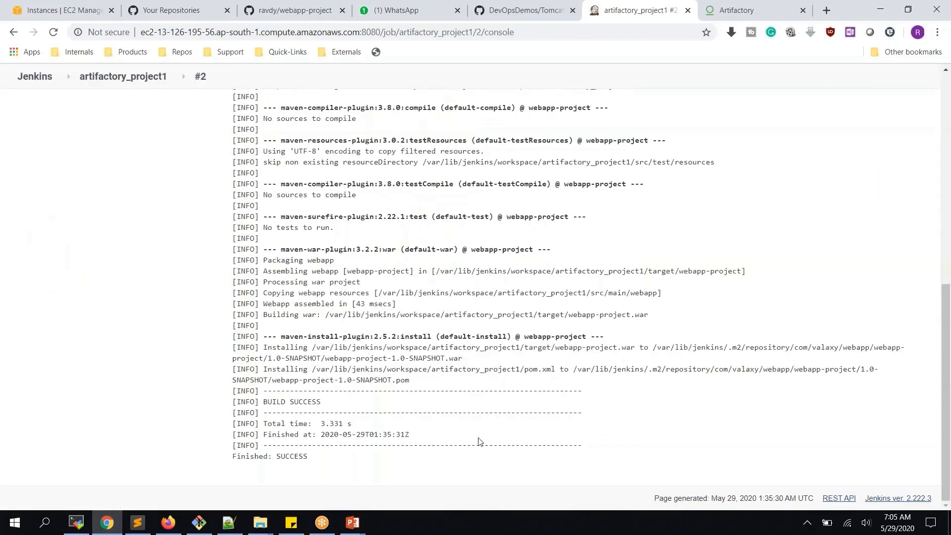
{"action": "scroll", "coordinate": [460, 383], "scroll_direction": "up", "scroll_amount": 1}
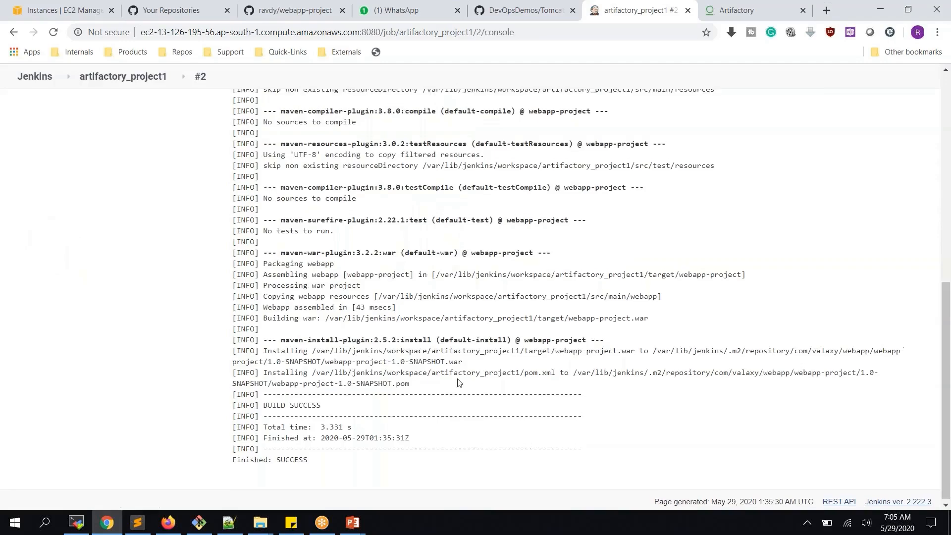
{"action": "scroll", "coordinate": [458, 382], "scroll_direction": "up", "scroll_amount": 6}
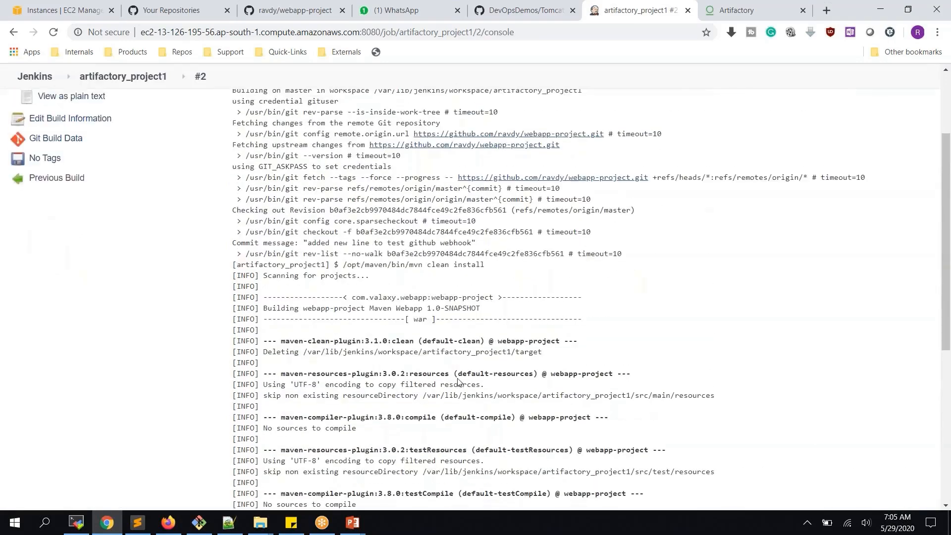
{"action": "scroll", "coordinate": [458, 382], "scroll_direction": "up", "scroll_amount": 3}
{"action": "scroll", "coordinate": [458, 382], "scroll_direction": "down", "scroll_amount": 8}
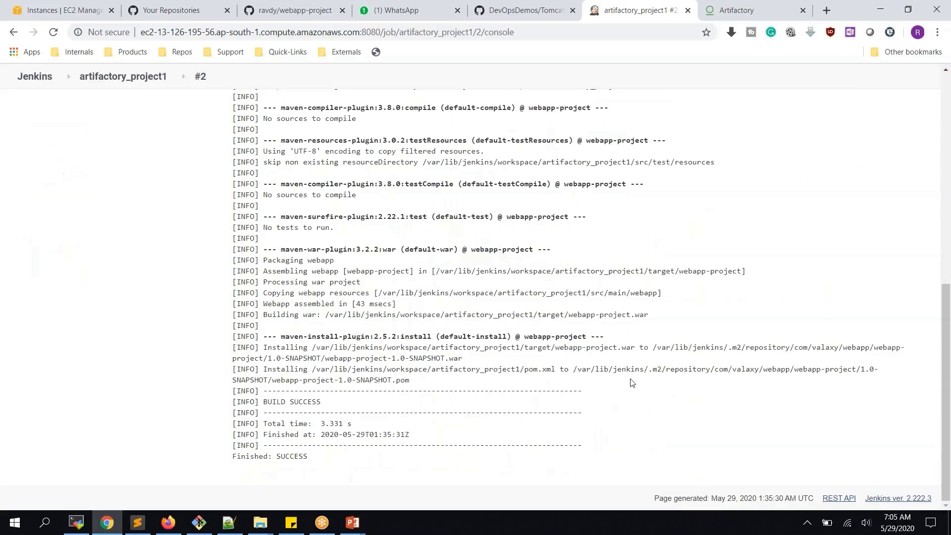
{"action": "scroll", "coordinate": [518, 376], "scroll_direction": "up", "scroll_amount": 2}
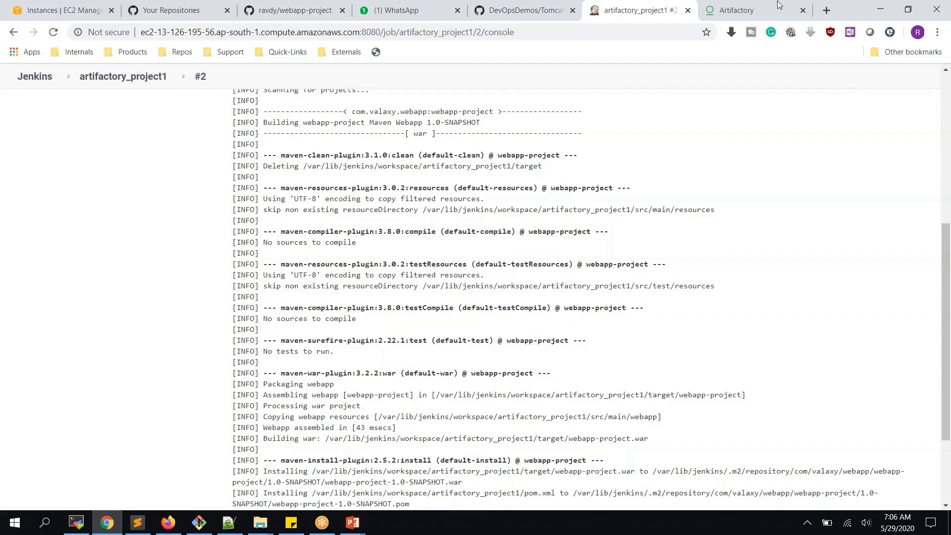
{"action": "left_click", "coordinate": [762, 11]}
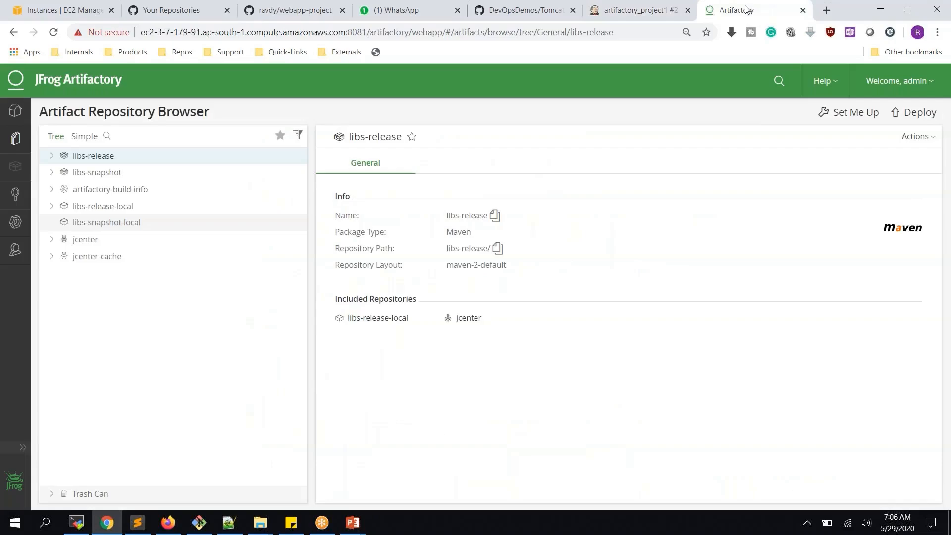
{"action": "left_click", "coordinate": [645, 15]}
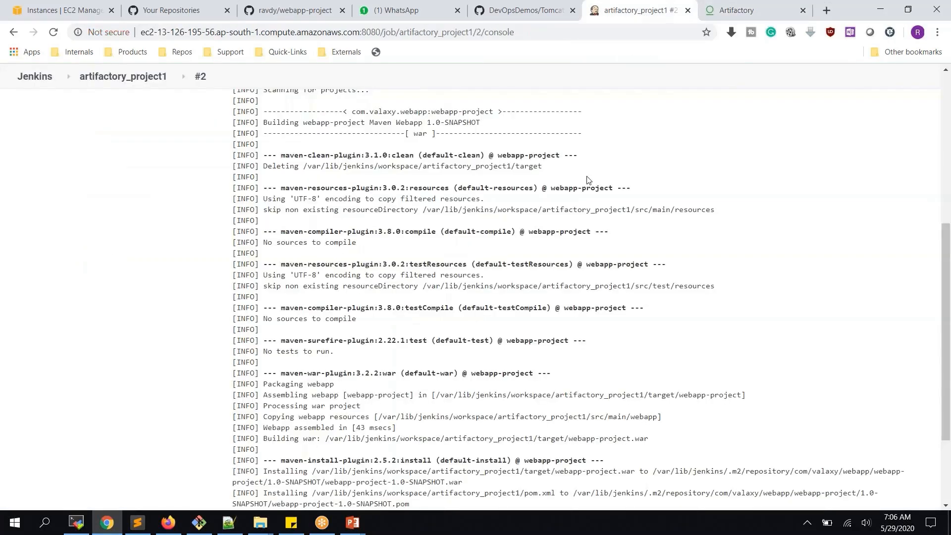
{"action": "scroll", "coordinate": [586, 179], "scroll_direction": "down", "scroll_amount": 3}
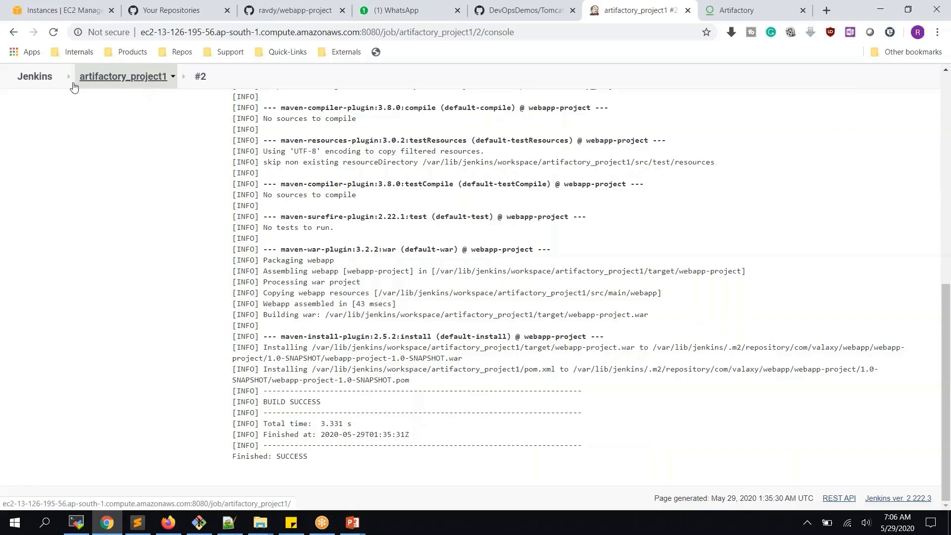
- Create a new Maven project job named artifactory_project2
{"action": "left_click", "coordinate": [40, 80]}
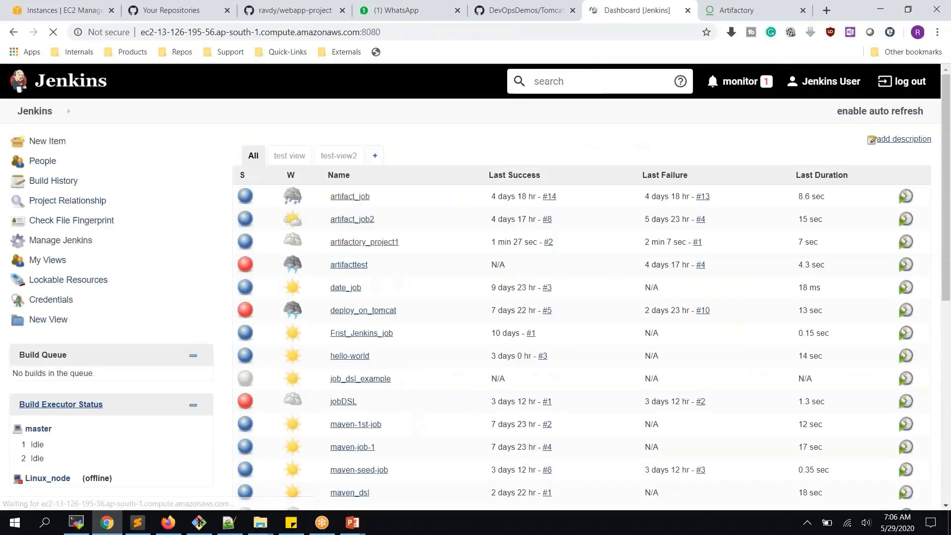
{"action": "left_click", "coordinate": [60, 142]}
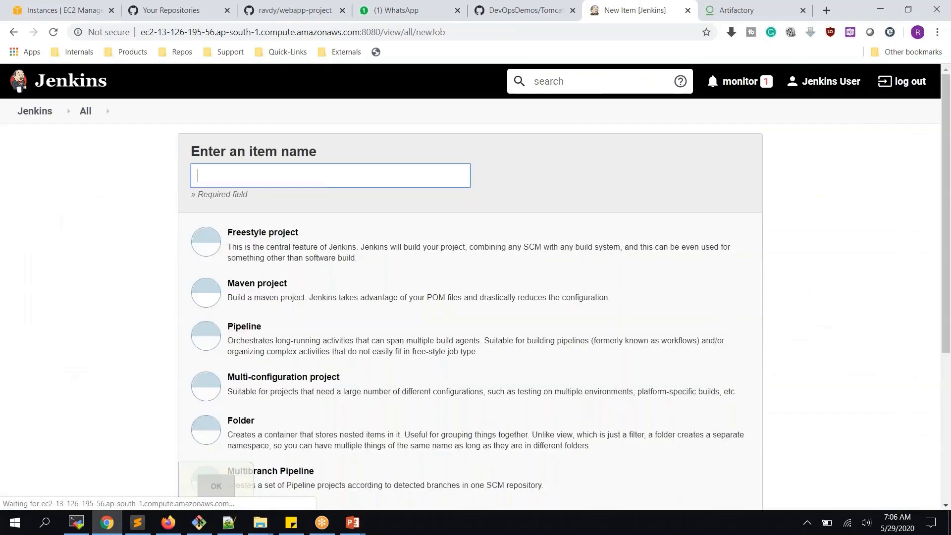
{"action": "left_click", "coordinate": [325, 181]}
{"action": "type", "text": "a"}
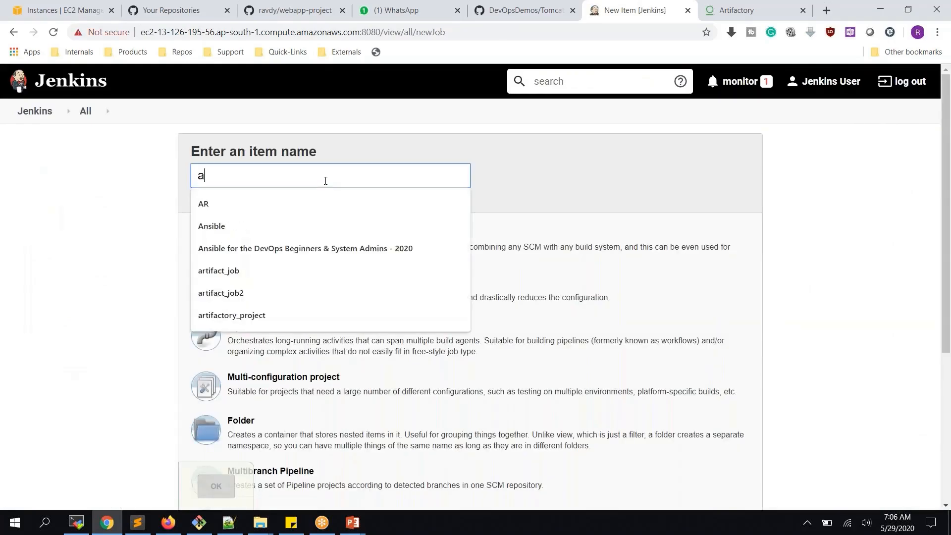
{"action": "type", "text": "rtifactory_project2"}
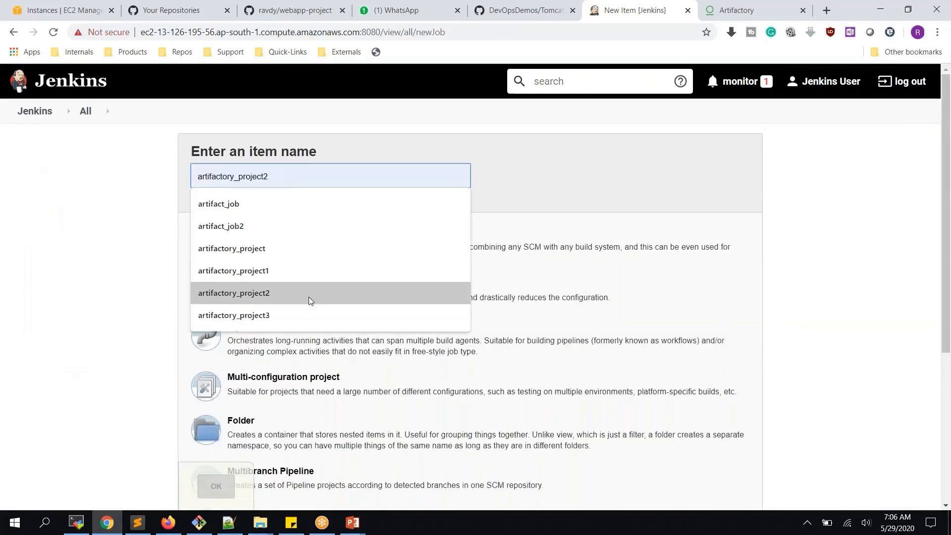
{"action": "left_click", "coordinate": [308, 294]}
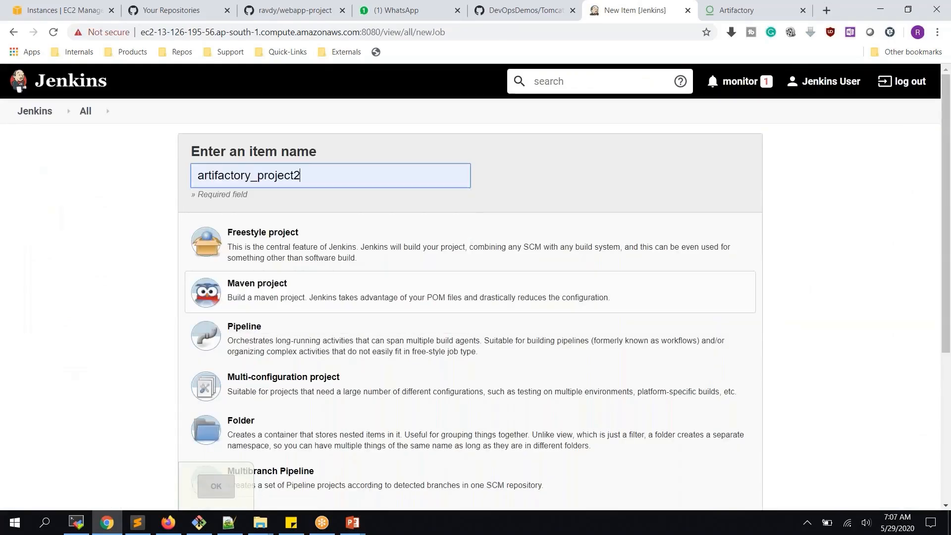
{"action": "left_click", "coordinate": [290, 297]}
{"action": "left_click", "coordinate": [221, 489]}
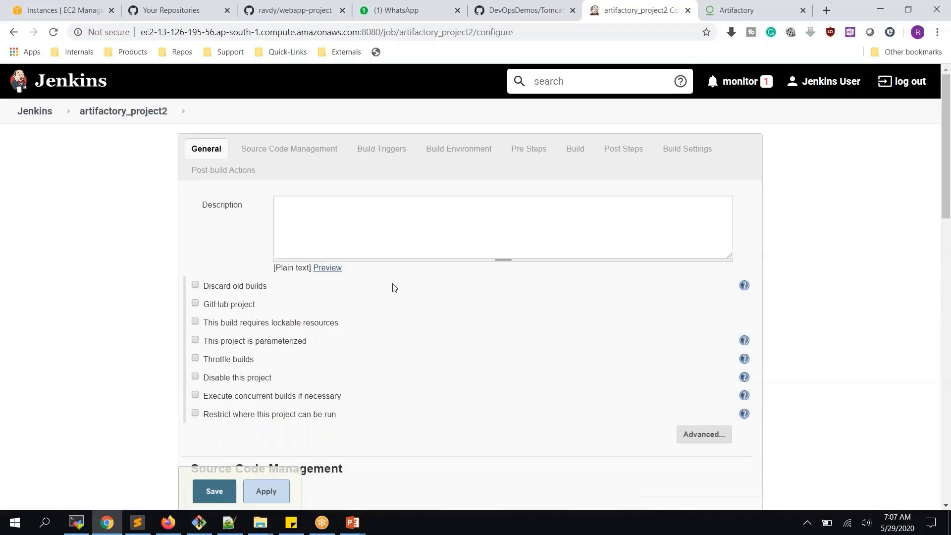
- Use Git with the webapp-project GitHub repository URL and the GitHub login credential
{"action": "scroll", "coordinate": [389, 273], "scroll_direction": "down", "scroll_amount": 5}
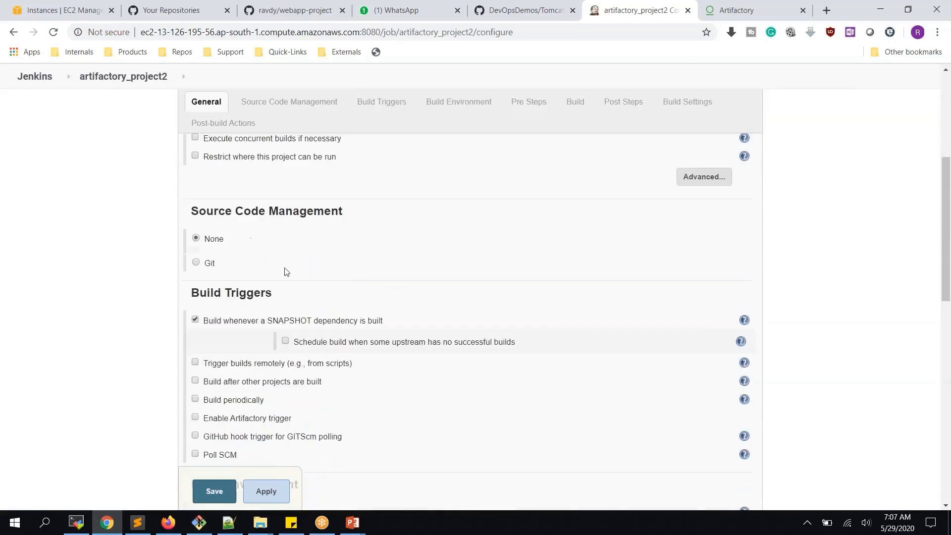
{"action": "left_click", "coordinate": [204, 260]}
{"action": "left_click", "coordinate": [410, 301]}
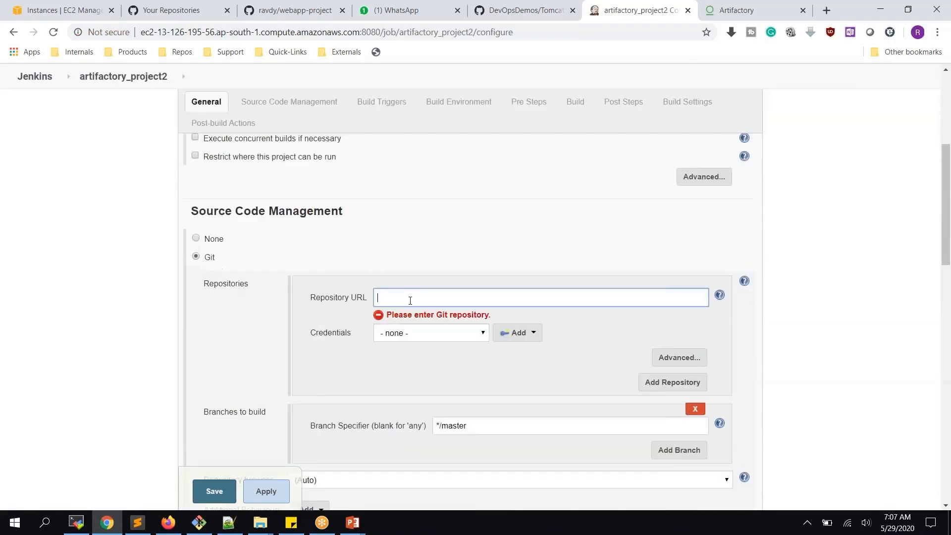
{"action": "key", "text": "ctrl+v"}
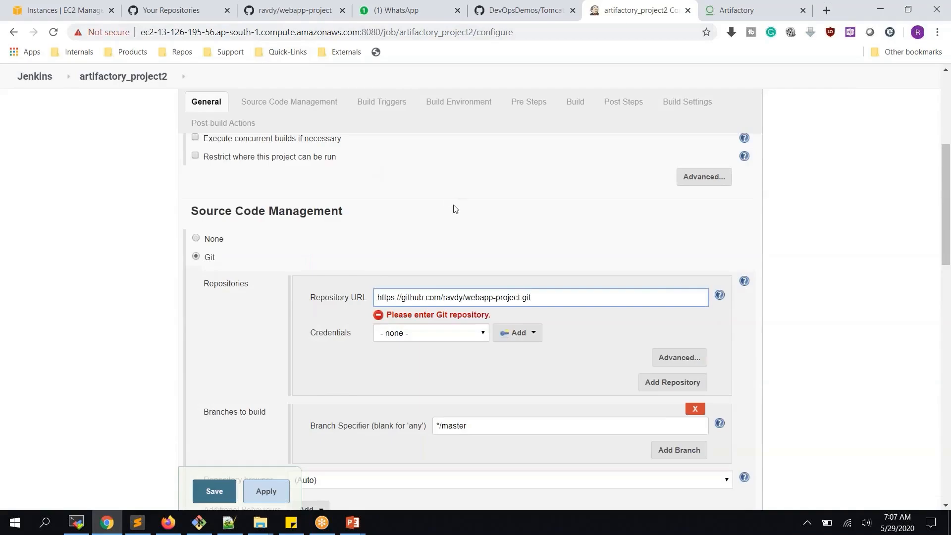
{"action": "left_click", "coordinate": [458, 335]}
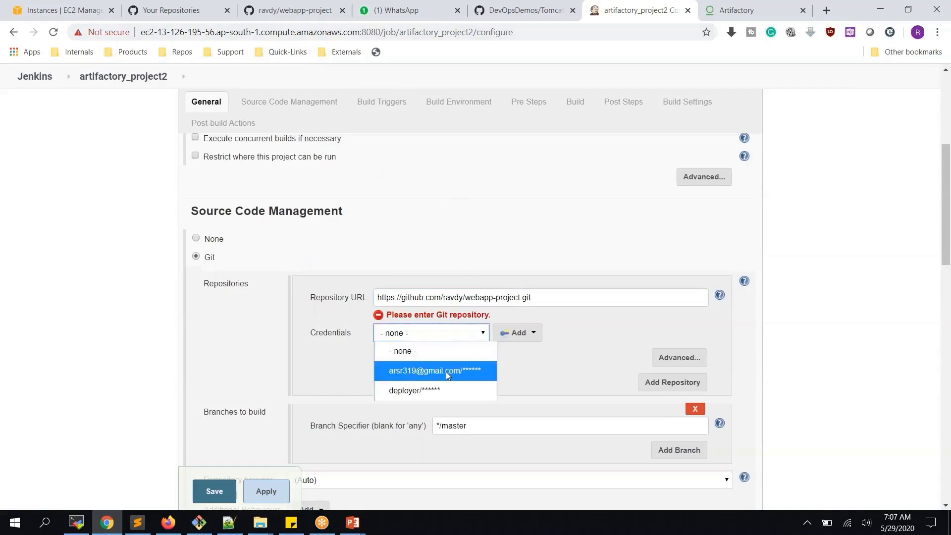
{"action": "left_click", "coordinate": [446, 371]}
- Set the Maven goals to 'clean install' and bring up the post-build action list
{"action": "scroll", "coordinate": [570, 366], "scroll_direction": "down", "scroll_amount": 12}
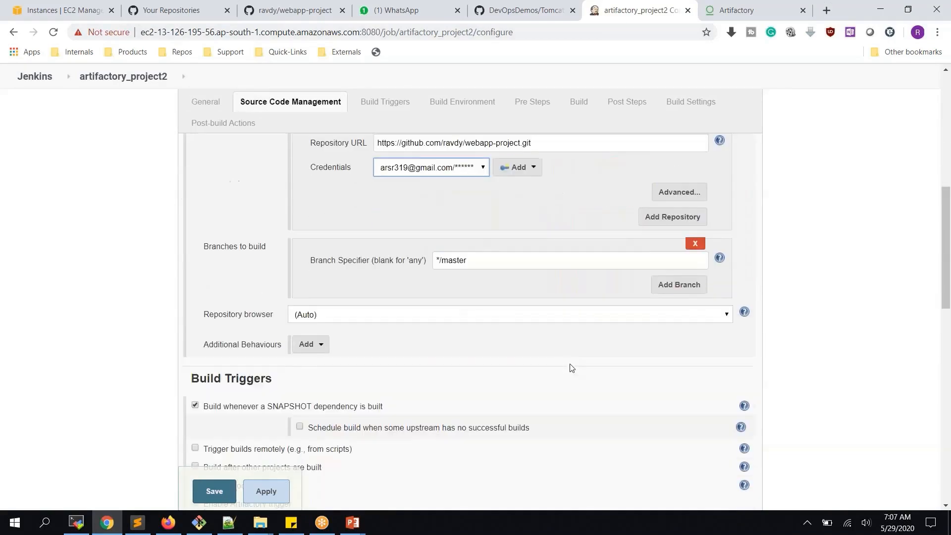
{"action": "scroll", "coordinate": [570, 367], "scroll_direction": "down", "scroll_amount": 3}
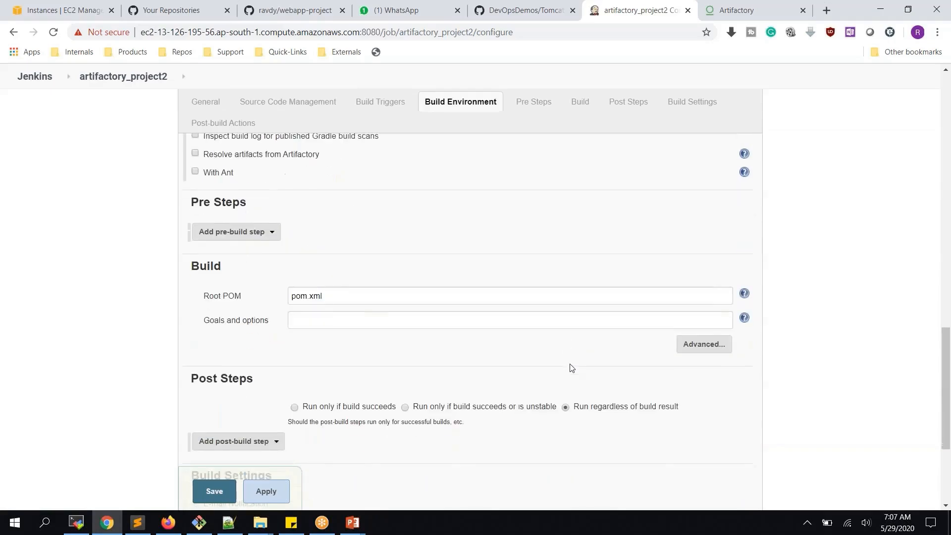
{"action": "scroll", "coordinate": [569, 365], "scroll_direction": "up", "scroll_amount": 2}
{"action": "scroll", "coordinate": [476, 367], "scroll_direction": "up", "scroll_amount": 2}
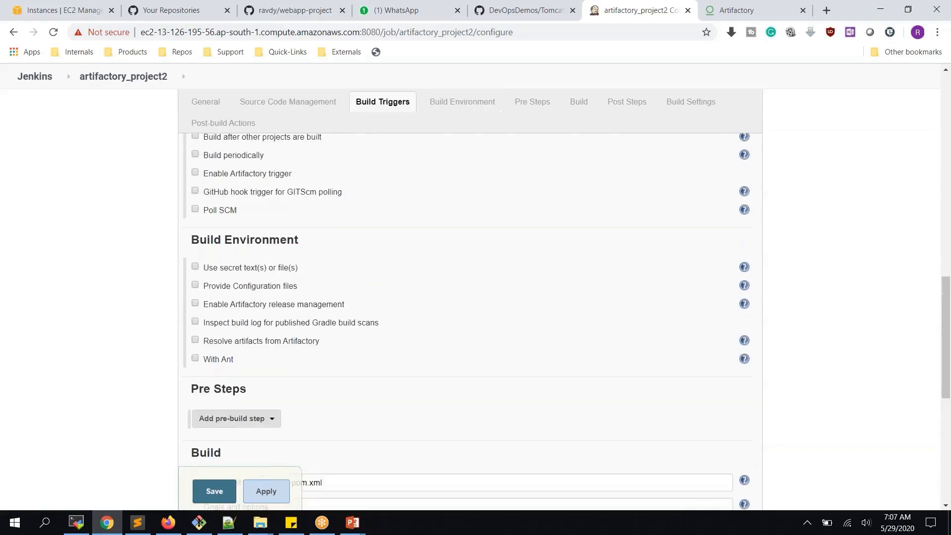
{"action": "scroll", "coordinate": [476, 367], "scroll_direction": "down", "scroll_amount": 3}
{"action": "left_click", "coordinate": [440, 354]}
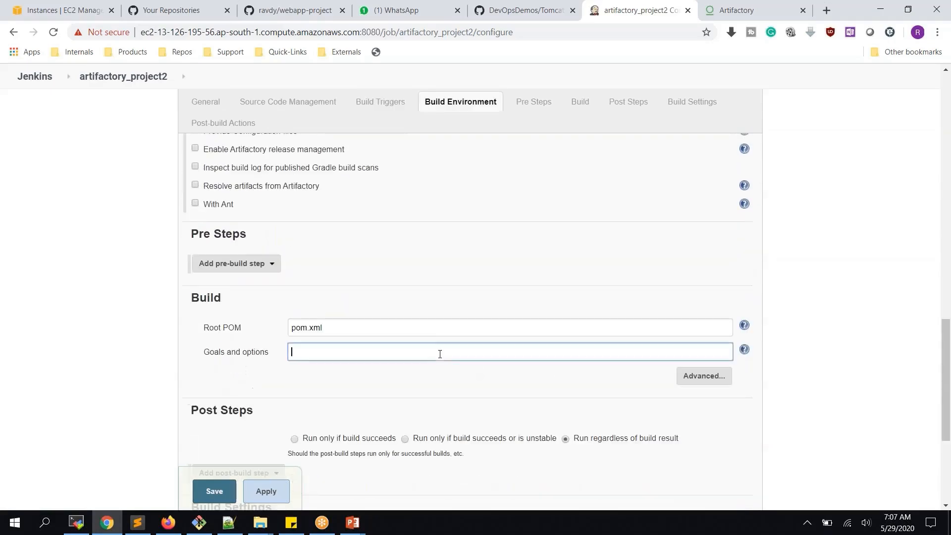
{"action": "type", "text": "clean install"}
{"action": "scroll", "coordinate": [440, 354], "scroll_direction": "down", "scroll_amount": 4}
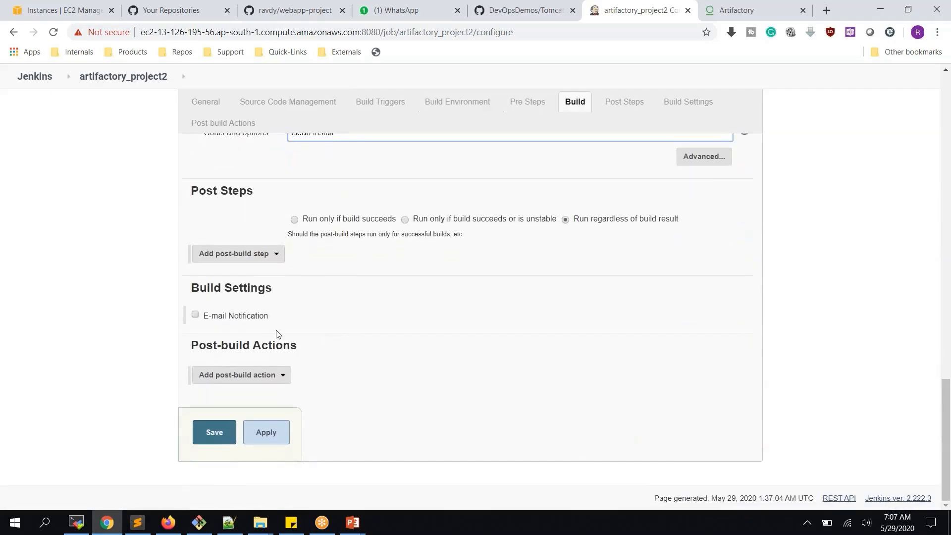
{"action": "left_click", "coordinate": [289, 380]}
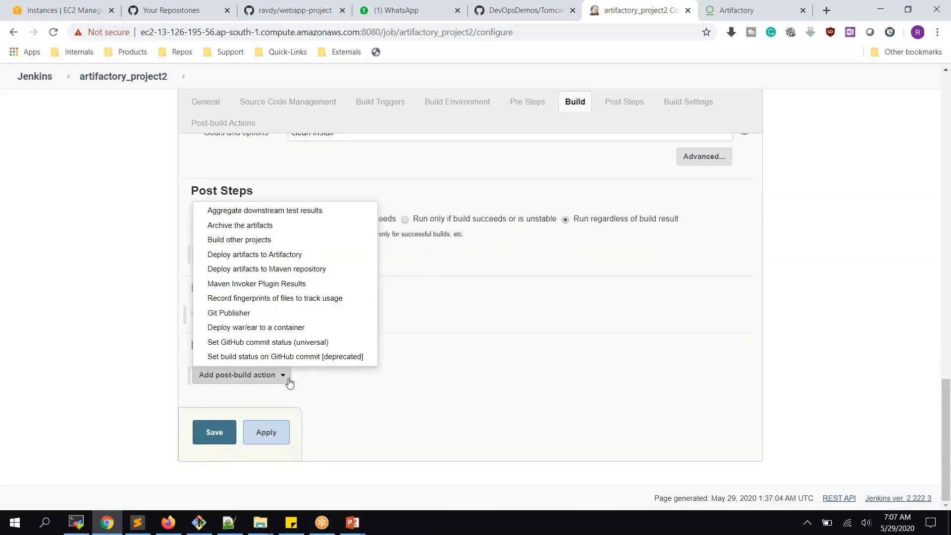
- Add a Deploy artifacts to Artifactory action using libs-release-local and libs-snapshot-local, then save
{"action": "left_click", "coordinate": [280, 257]}
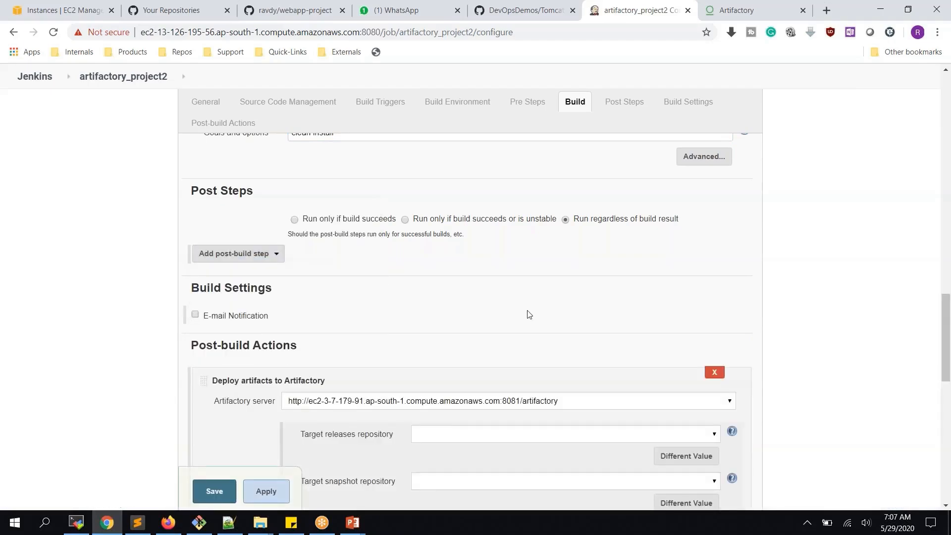
{"action": "scroll", "coordinate": [529, 314], "scroll_direction": "down", "scroll_amount": 4}
{"action": "left_click", "coordinate": [674, 355]}
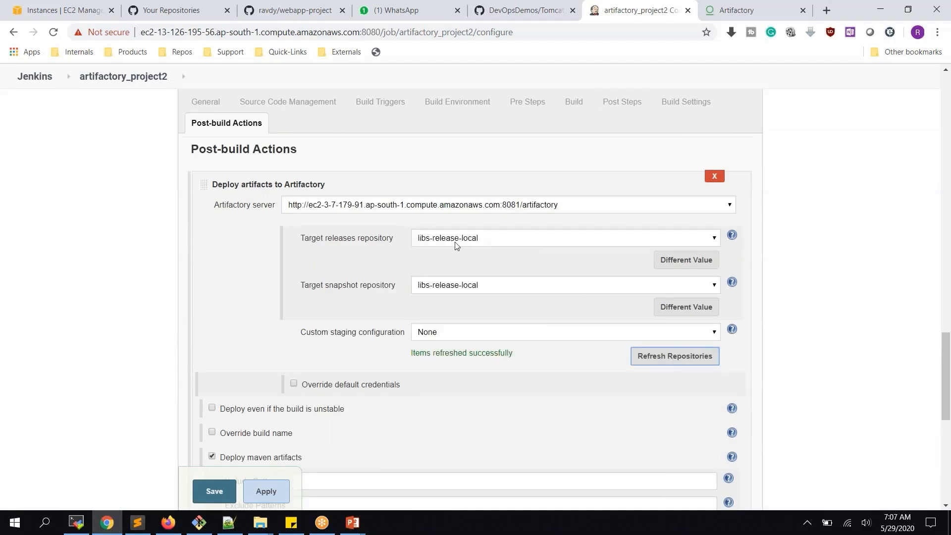
{"action": "left_click", "coordinate": [479, 284]}
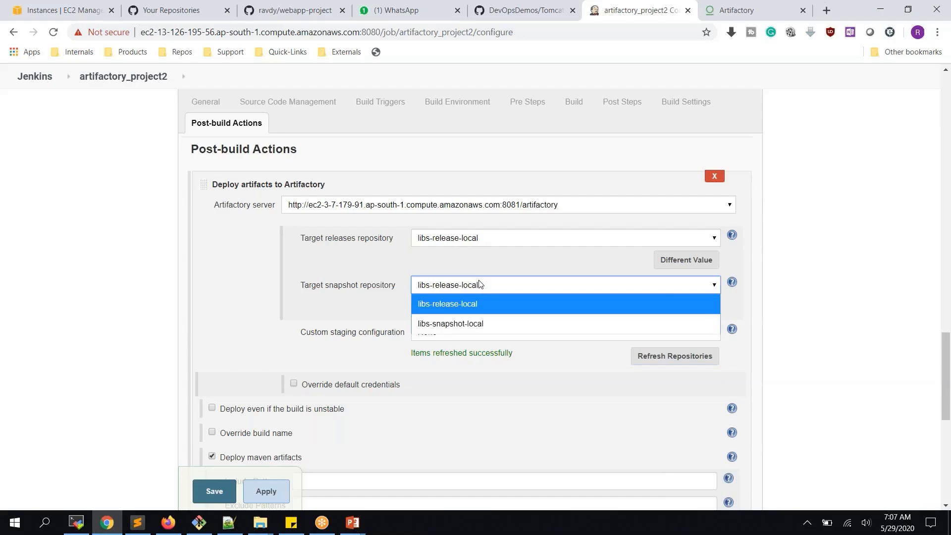
{"action": "left_click", "coordinate": [481, 323]}
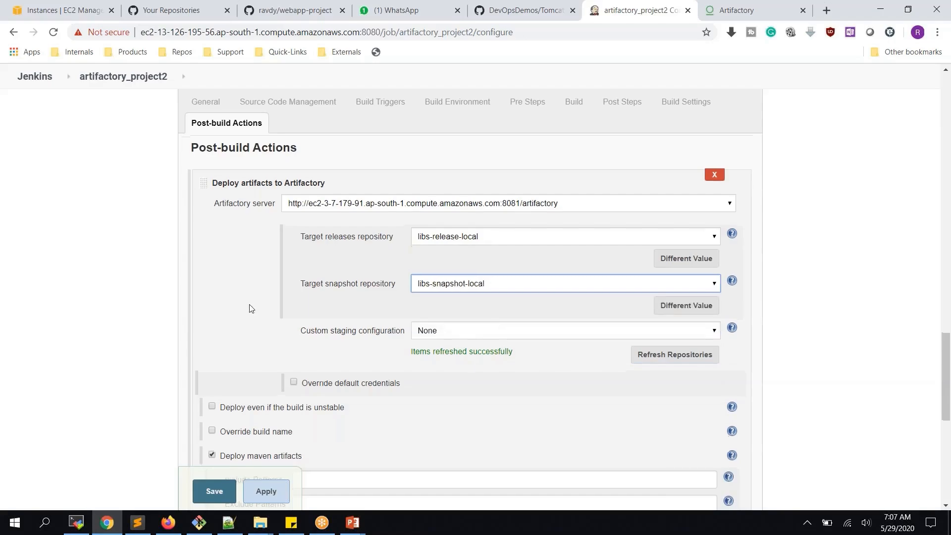
{"action": "scroll", "coordinate": [249, 307], "scroll_direction": "down", "scroll_amount": 3}
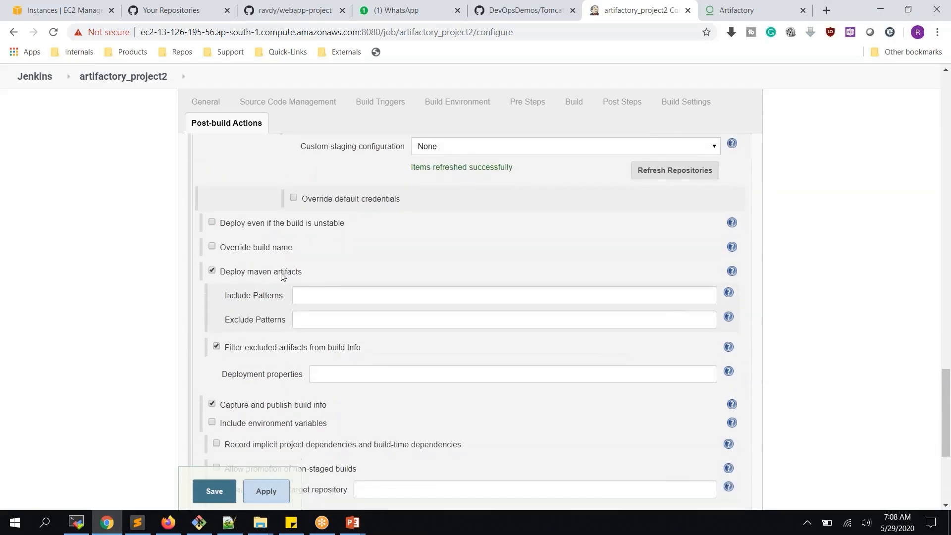
{"action": "scroll", "coordinate": [281, 273], "scroll_direction": "down", "scroll_amount": 1}
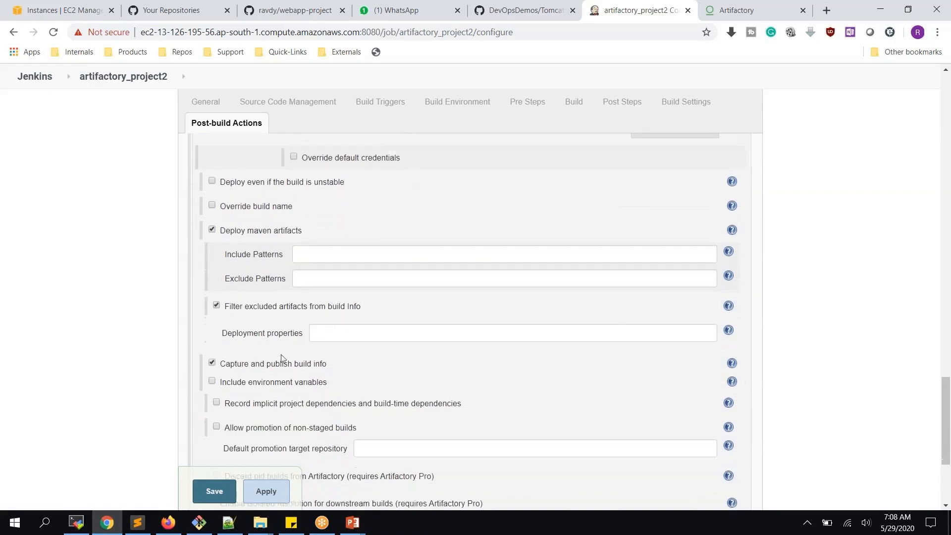
{"action": "left_click", "coordinate": [266, 491]}
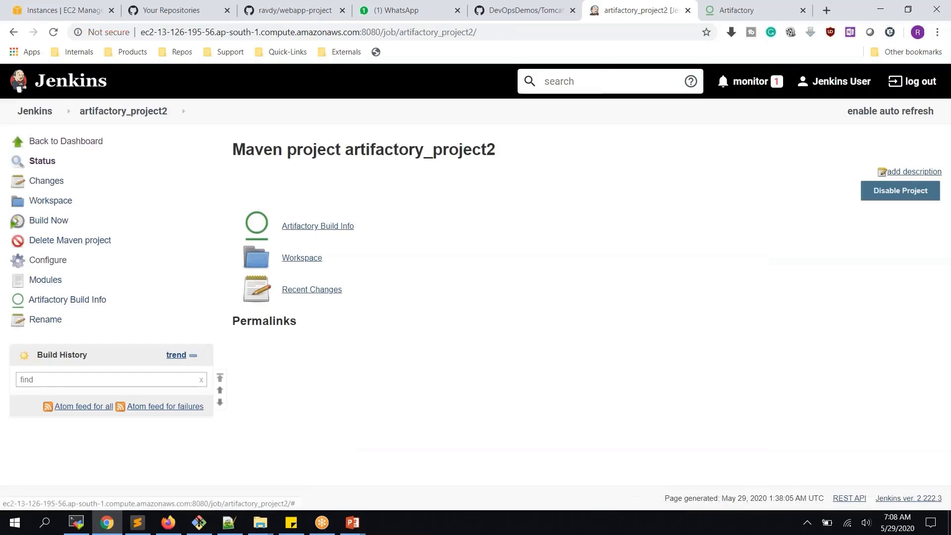
- Run the job and highlight the 'Deploying artifact' line in build #1's console output
{"action": "left_click", "coordinate": [56, 225]}
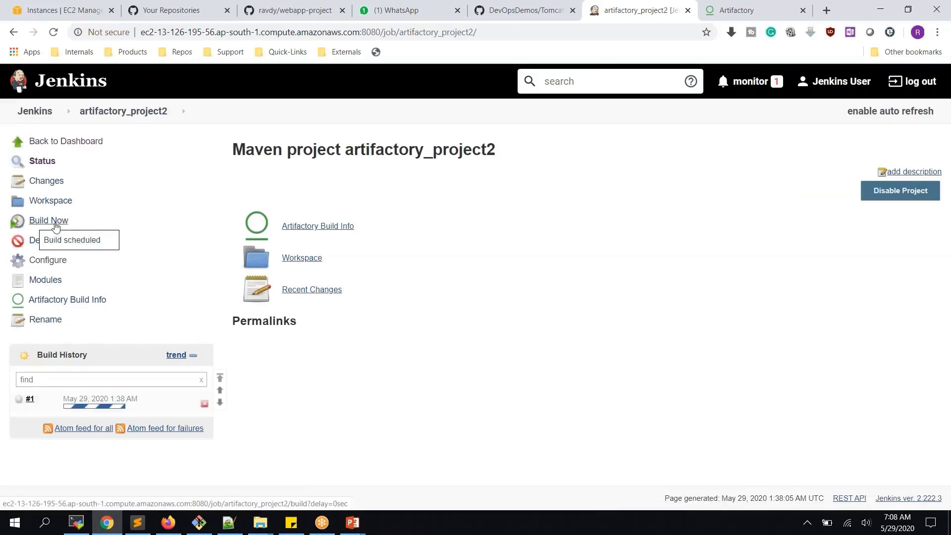
{"action": "left_click", "coordinate": [94, 406]}
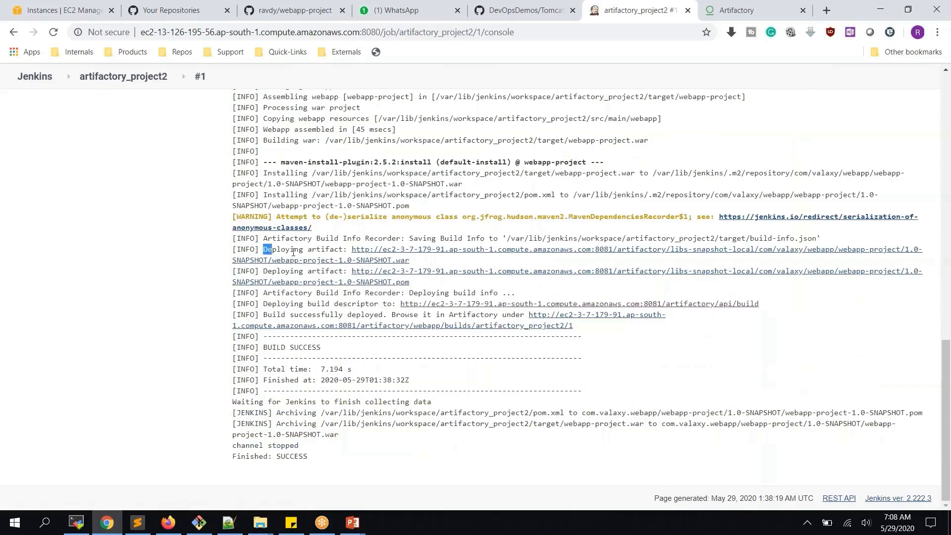
{"action": "left_click_drag", "start_coordinate": [263, 249], "coordinate": [346, 251]}
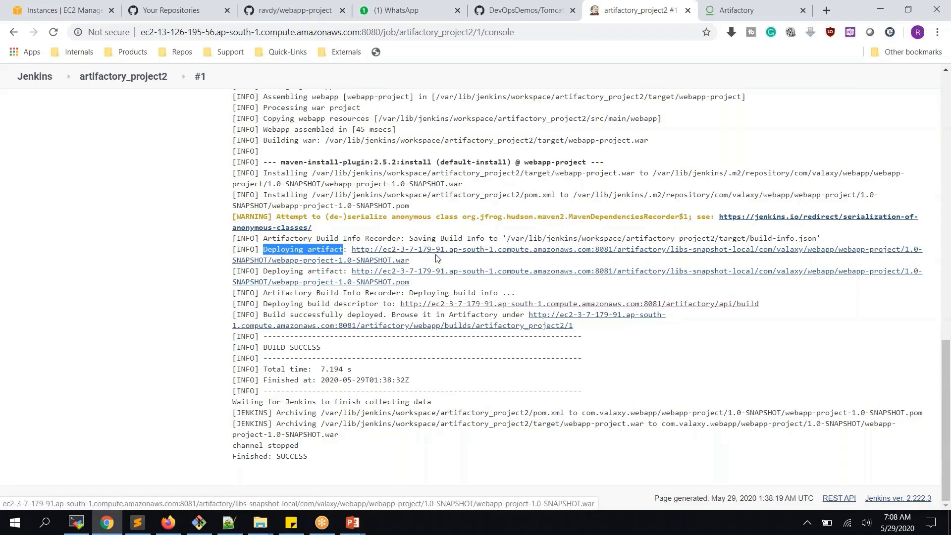
- Reload Artifactory and expand libs-snapshot-local to webapp-project 1.0-SNAPSHOT, then open GitHub's pom.xml
{"action": "left_click", "coordinate": [713, 9]}
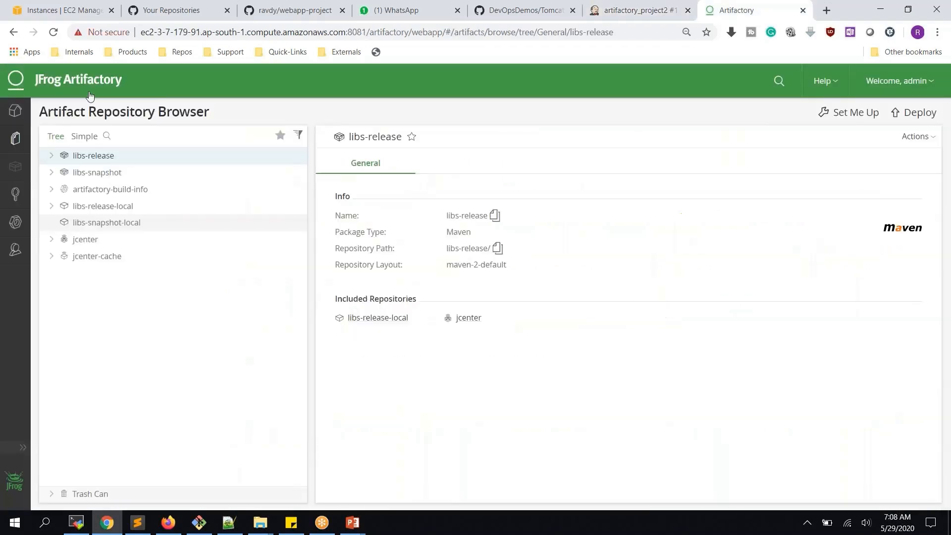
{"action": "left_click", "coordinate": [53, 32]}
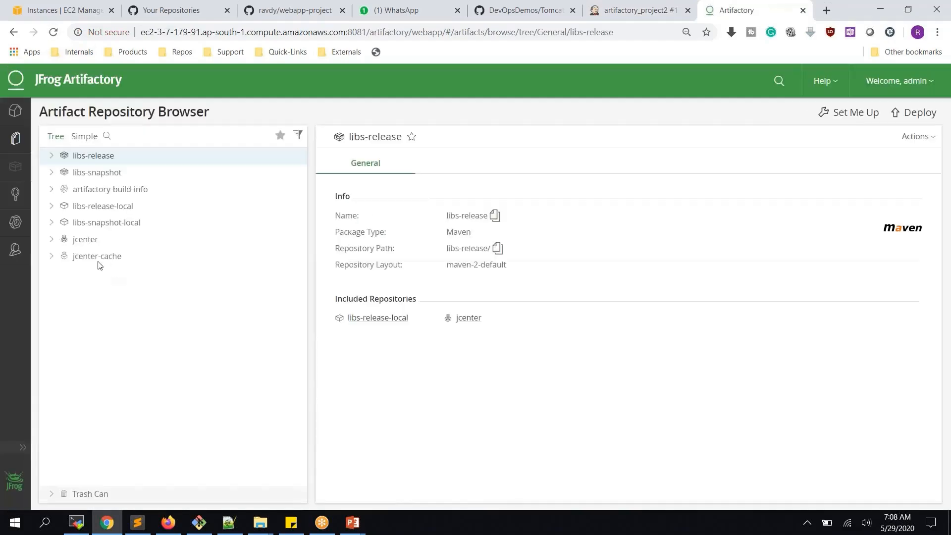
{"action": "left_click", "coordinate": [51, 223]}
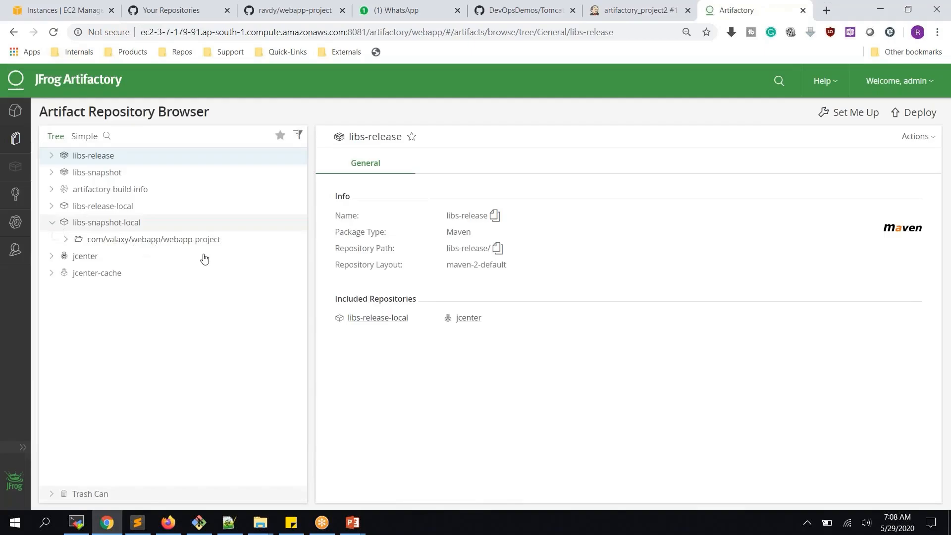
{"action": "left_click", "coordinate": [66, 240]}
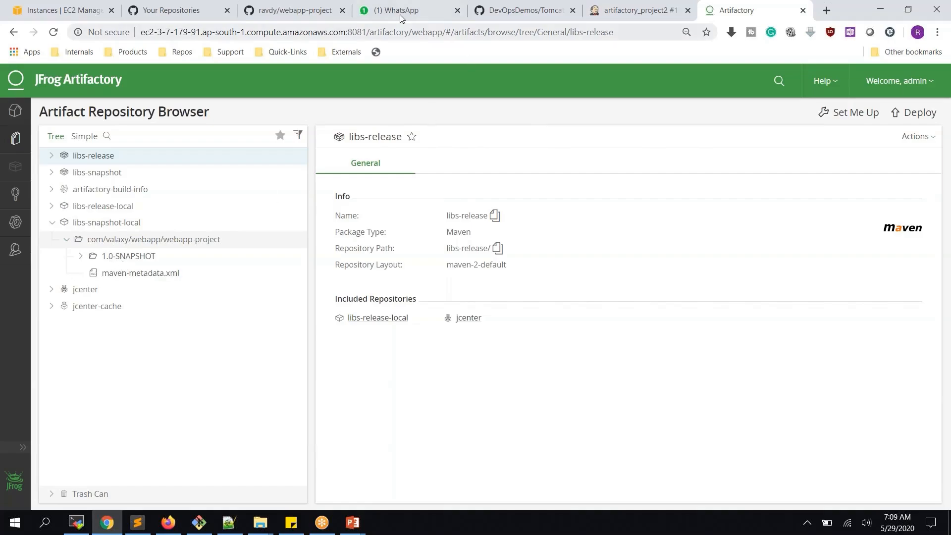
{"action": "left_click", "coordinate": [292, 10]}
{"action": "left_click", "coordinate": [195, 367]}
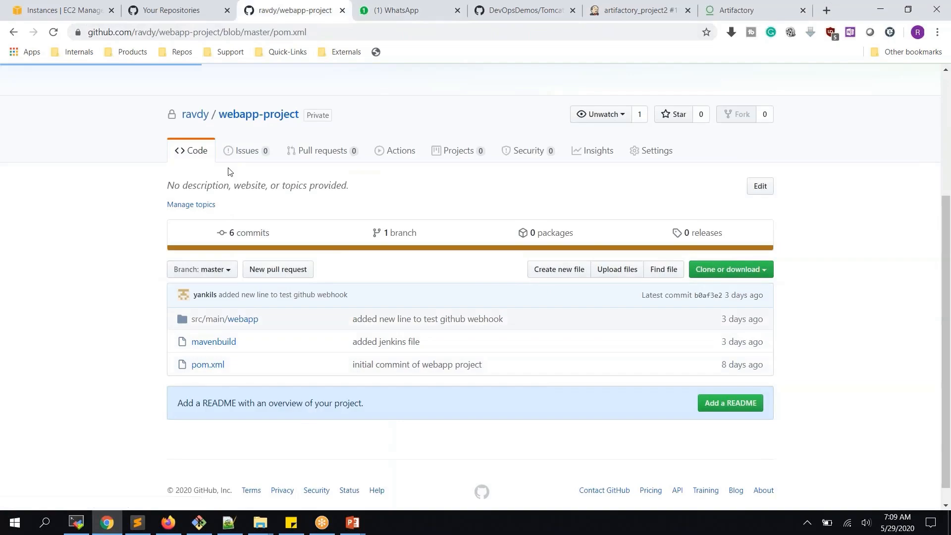
- Highlight the 1.0-SNAPSHOT version in pom.xml, then return to the Artifactory browser
{"action": "scroll", "coordinate": [230, 171], "scroll_direction": "down", "scroll_amount": 6}
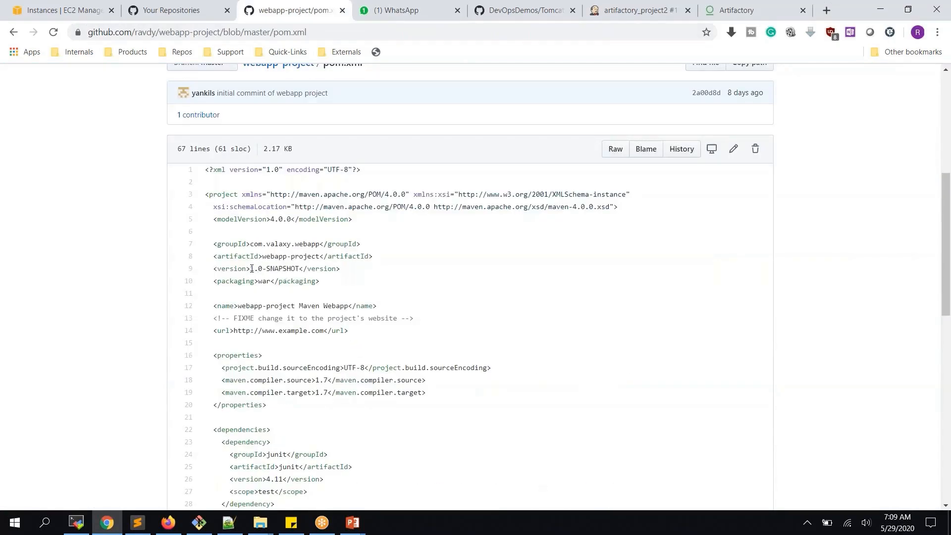
{"action": "left_click_drag", "start_coordinate": [252, 268], "coordinate": [314, 260]}
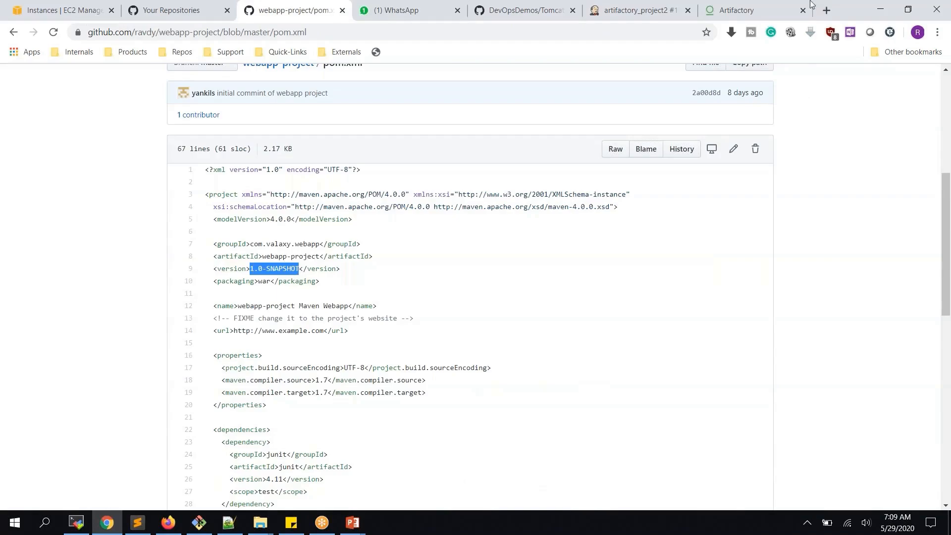
{"action": "left_click", "coordinate": [736, 8]}
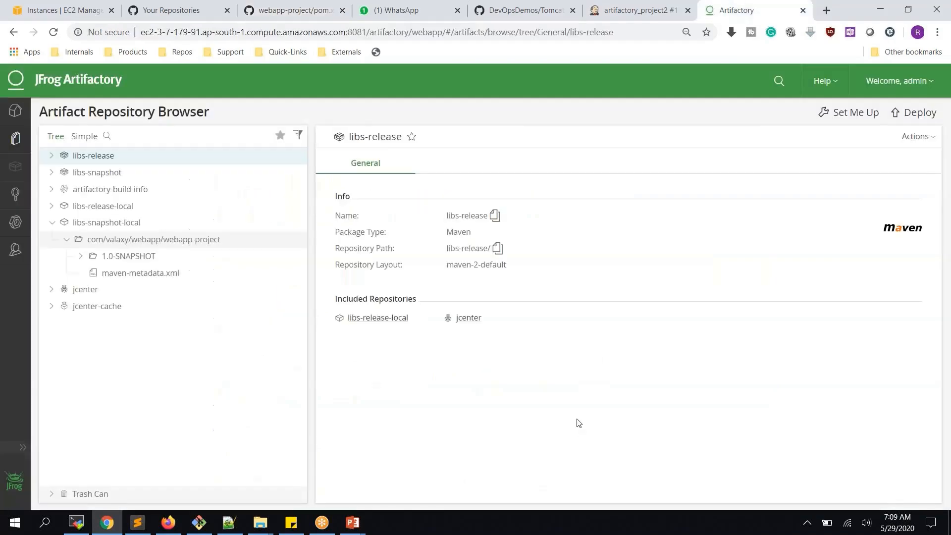
- Read through build #1's clean install console log, then return to the artifactory_project2 job page
{"action": "left_click", "coordinate": [625, 15]}
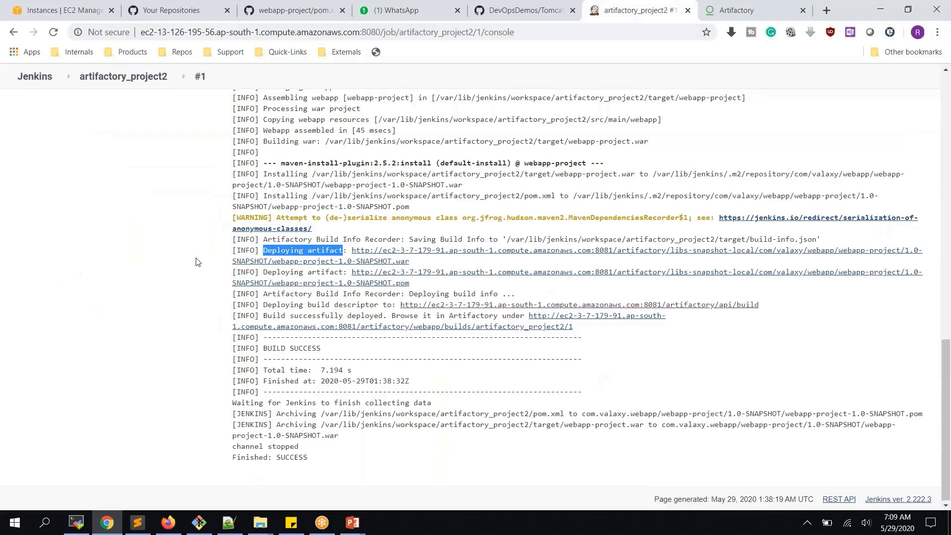
{"action": "scroll", "coordinate": [197, 262], "scroll_direction": "up", "scroll_amount": 3}
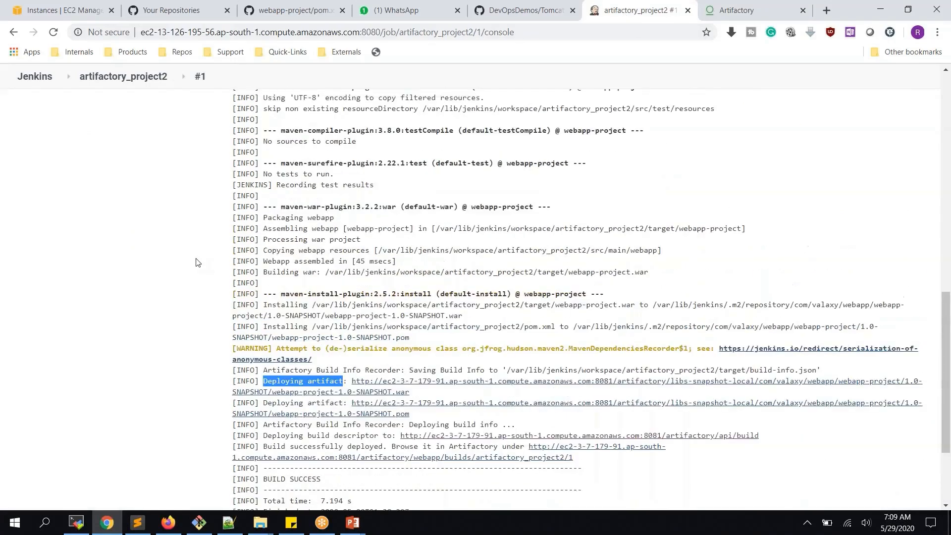
{"action": "scroll", "coordinate": [196, 262], "scroll_direction": "up", "scroll_amount": 10}
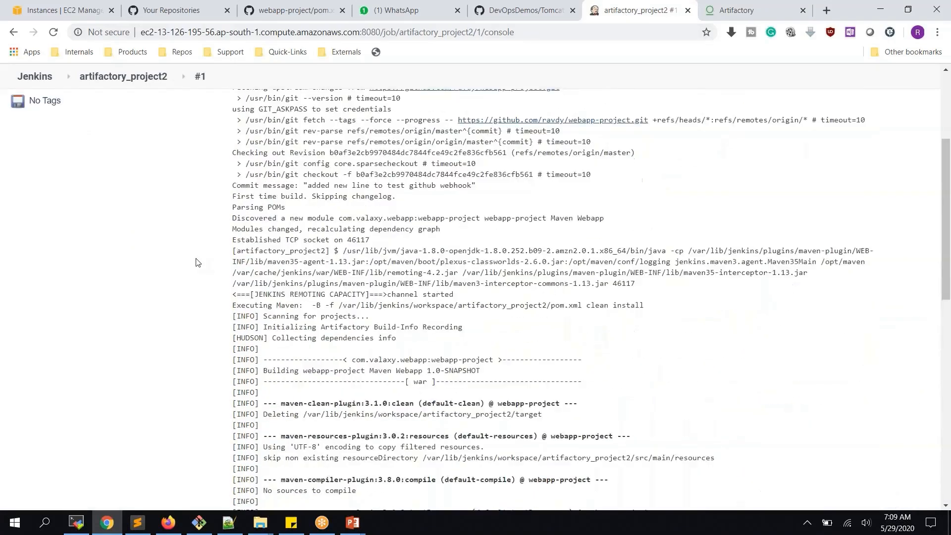
{"action": "scroll", "coordinate": [196, 261], "scroll_direction": "up", "scroll_amount": 4}
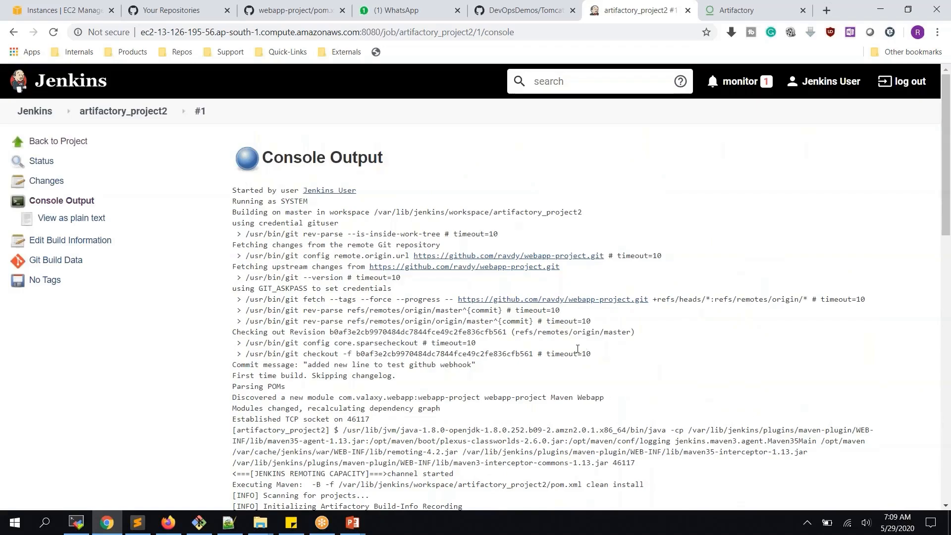
{"action": "scroll", "coordinate": [577, 349], "scroll_direction": "down", "scroll_amount": 3}
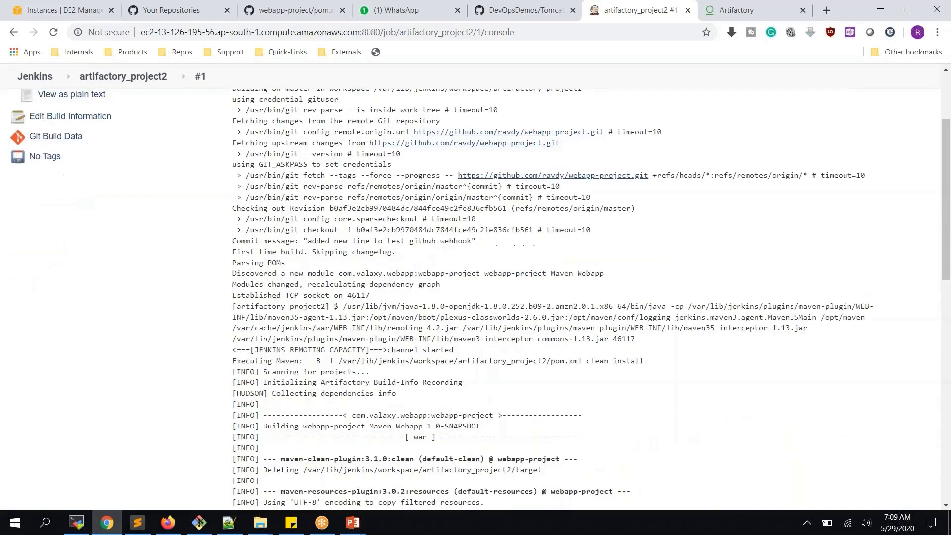
{"action": "scroll", "coordinate": [577, 299], "scroll_direction": "down", "scroll_amount": 1}
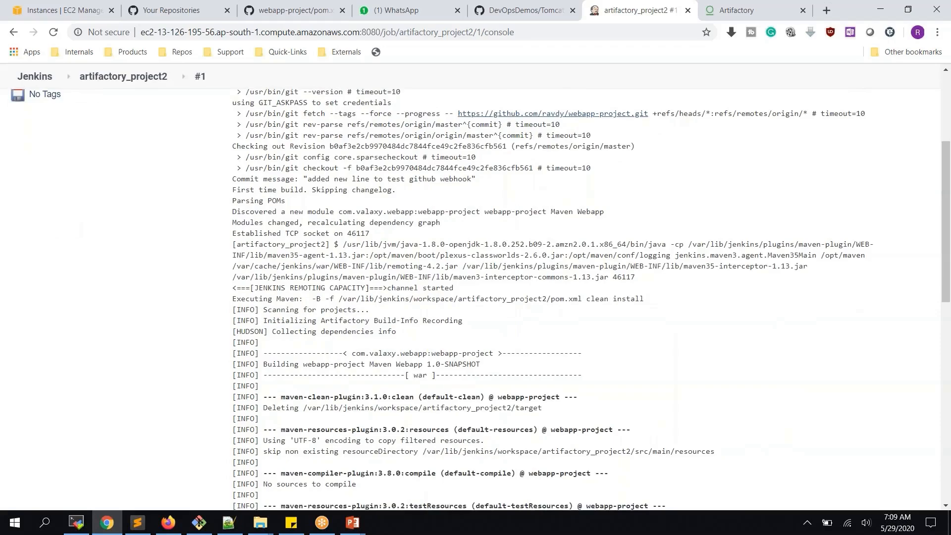
{"action": "scroll", "coordinate": [480, 300], "scroll_direction": "down", "scroll_amount": 3}
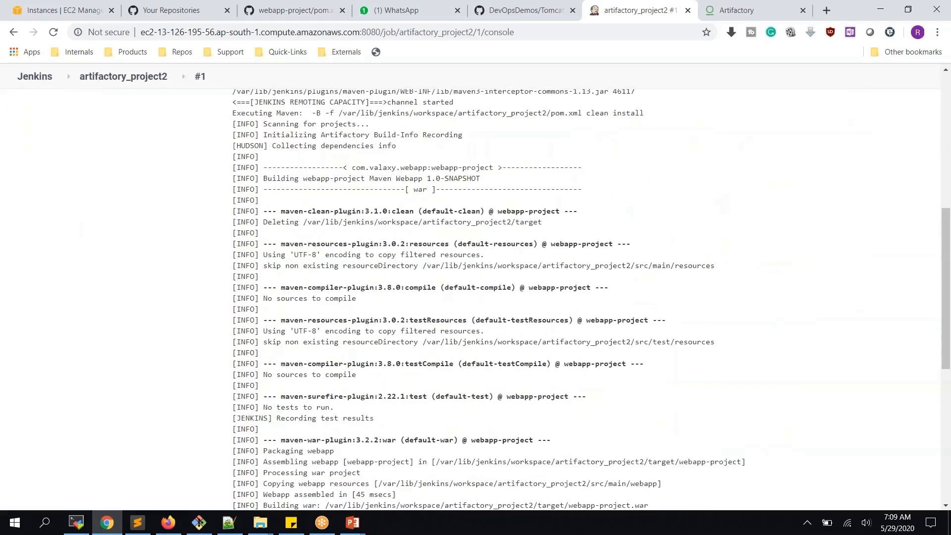
{"action": "scroll", "coordinate": [481, 300], "scroll_direction": "down", "scroll_amount": 2}
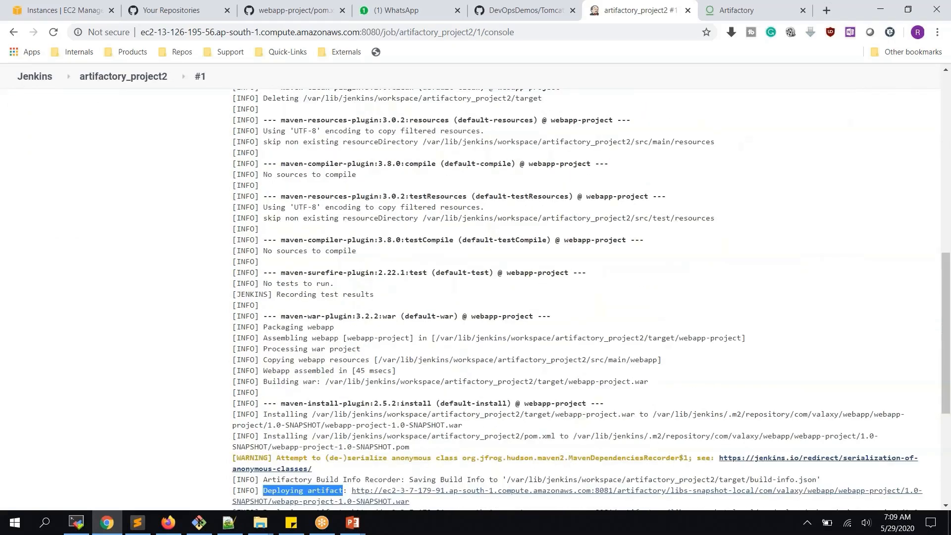
{"action": "scroll", "coordinate": [481, 300], "scroll_direction": "down", "scroll_amount": 1}
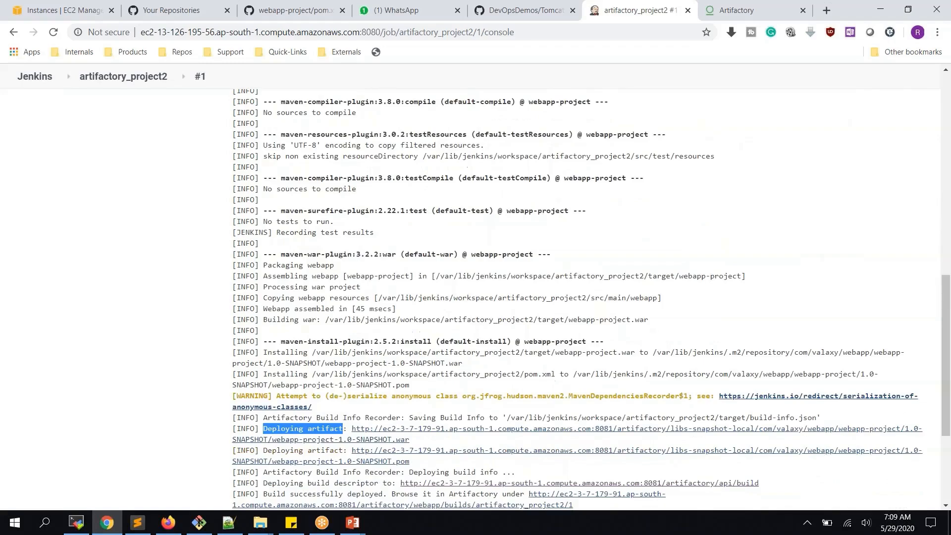
{"action": "scroll", "coordinate": [590, 300], "scroll_direction": "down", "scroll_amount": 2}
{"action": "scroll", "coordinate": [589, 300], "scroll_direction": "up", "scroll_amount": 5}
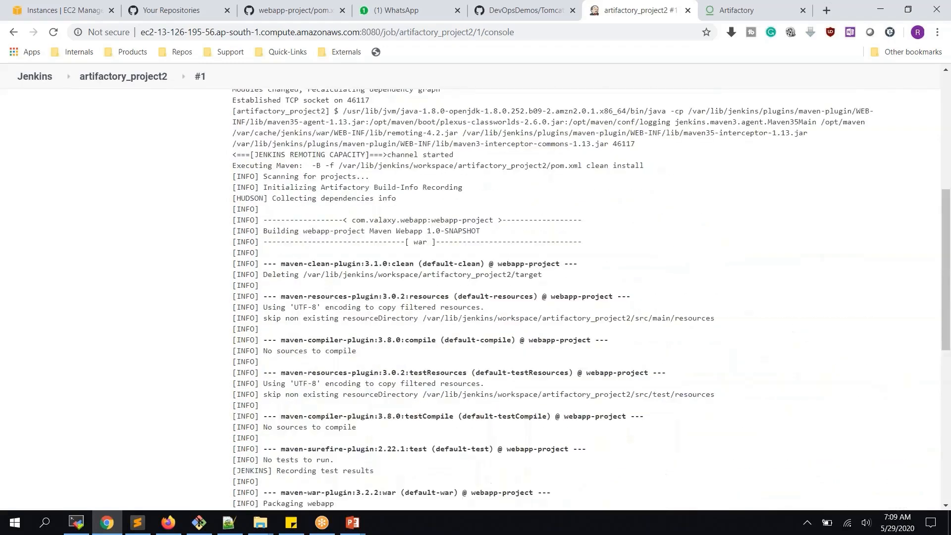
{"action": "scroll", "coordinate": [480, 299], "scroll_direction": "up", "scroll_amount": 3}
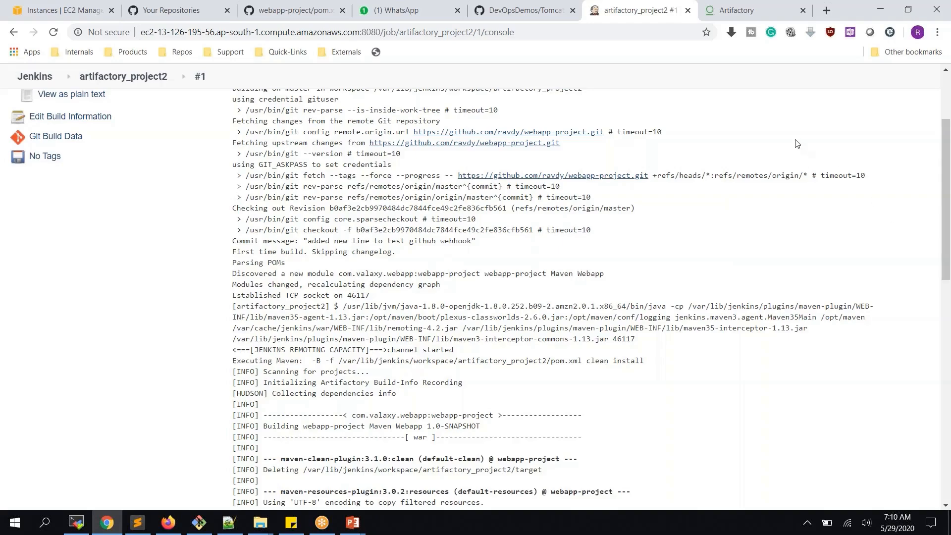
{"action": "left_click", "coordinate": [148, 77]}
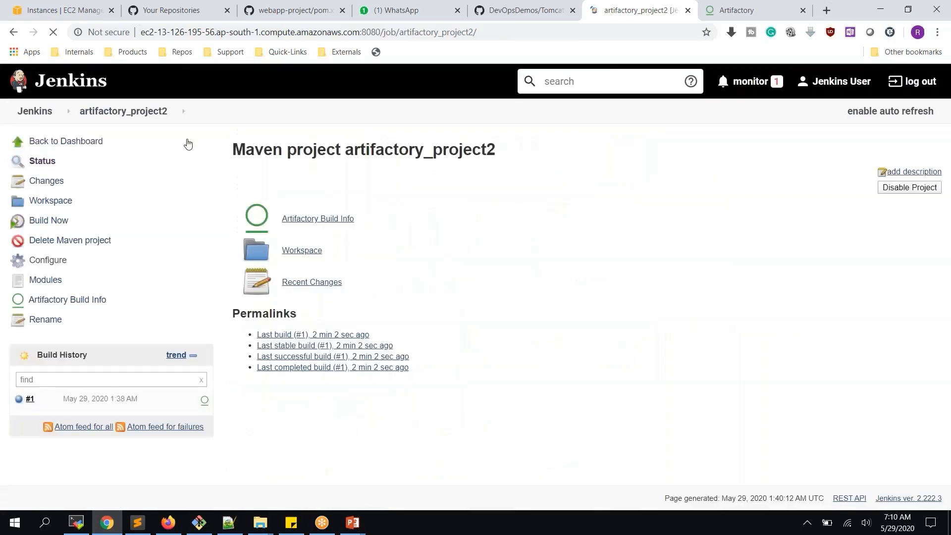
- Enable 'Resolve artifacts from Artifactory' in the job configuration
{"action": "left_click", "coordinate": [47, 261]}
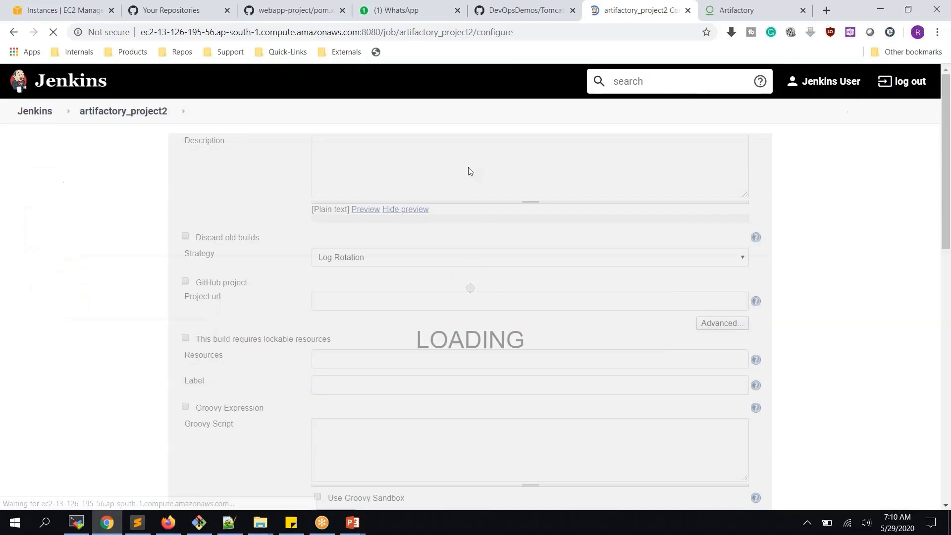
{"action": "scroll", "coordinate": [264, 182], "scroll_direction": "down", "scroll_amount": 5}
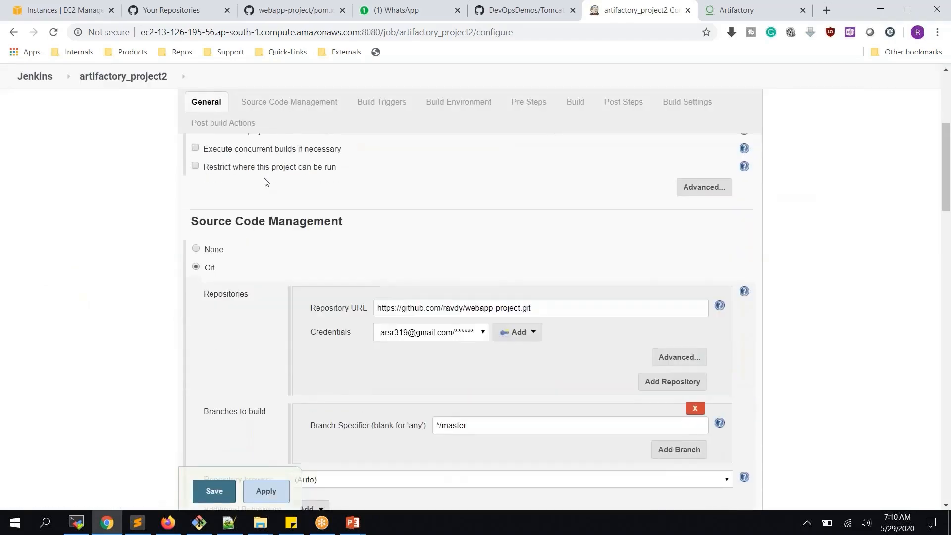
{"action": "scroll", "coordinate": [266, 183], "scroll_direction": "down", "scroll_amount": 6}
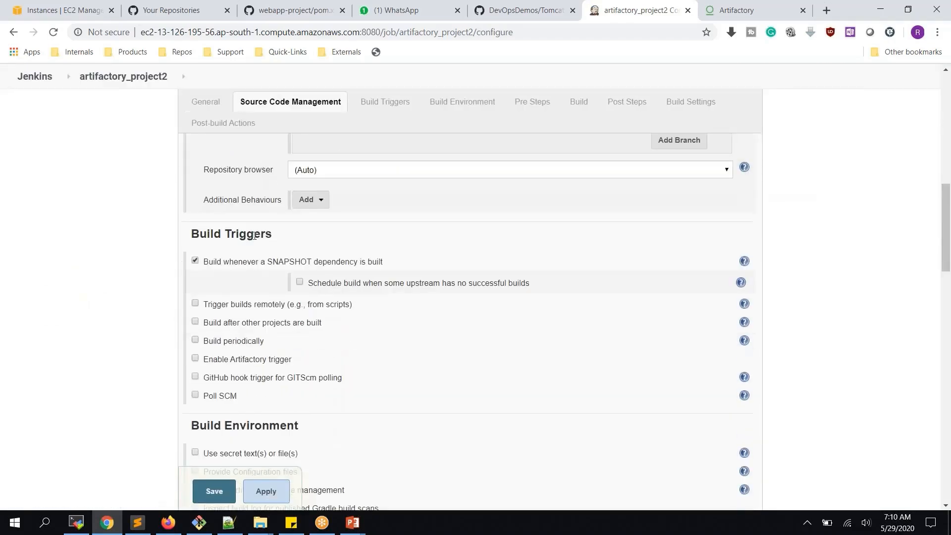
{"action": "scroll", "coordinate": [254, 236], "scroll_direction": "down", "scroll_amount": 5}
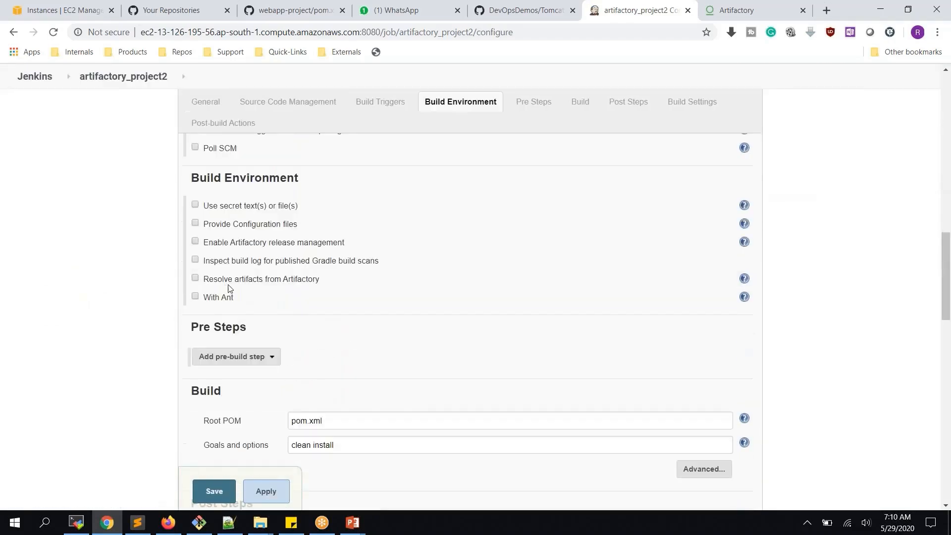
{"action": "left_click", "coordinate": [264, 281]}
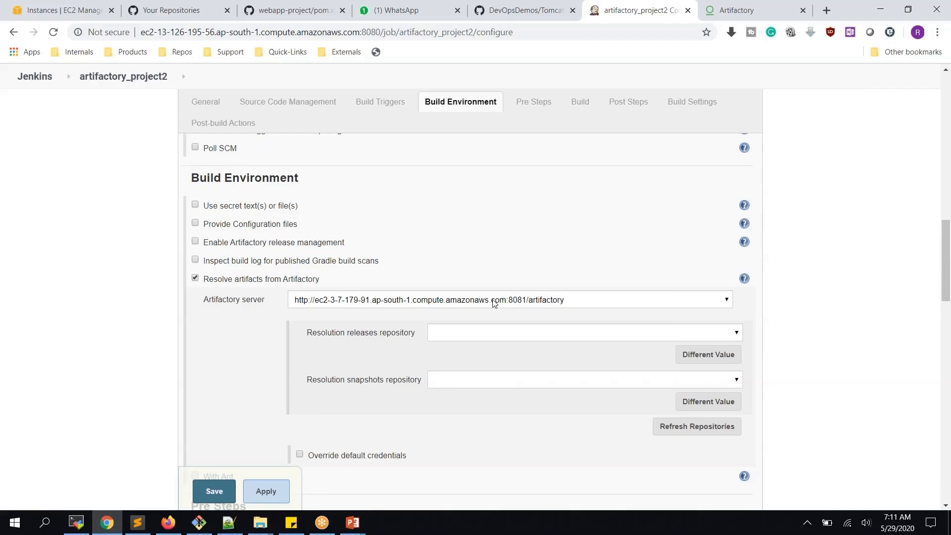
- Refresh repositories, set resolution to libs-release and libs-snapshot, and apply
{"action": "scroll", "coordinate": [493, 302], "scroll_direction": "down", "scroll_amount": 3}
{"action": "left_click", "coordinate": [677, 305]}
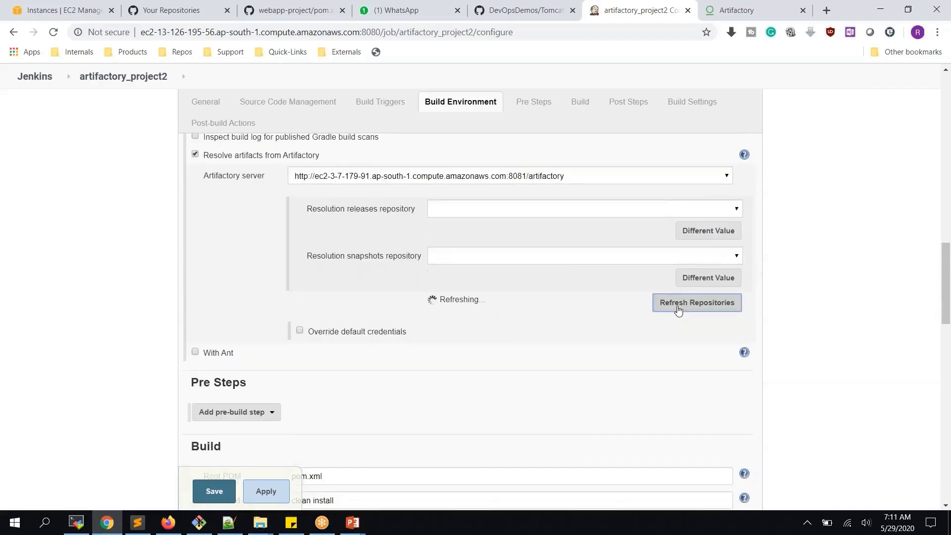
{"action": "left_click", "coordinate": [498, 212]}
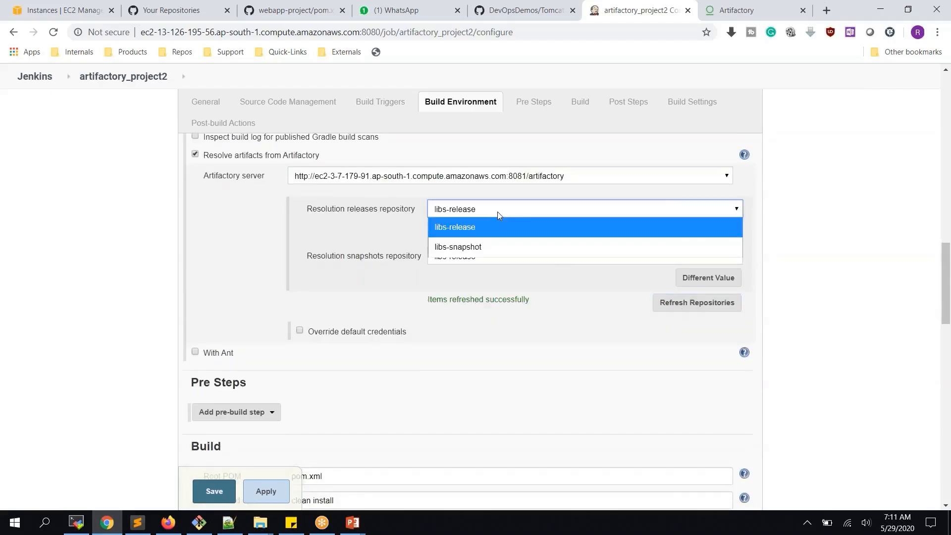
{"action": "left_click", "coordinate": [469, 227]}
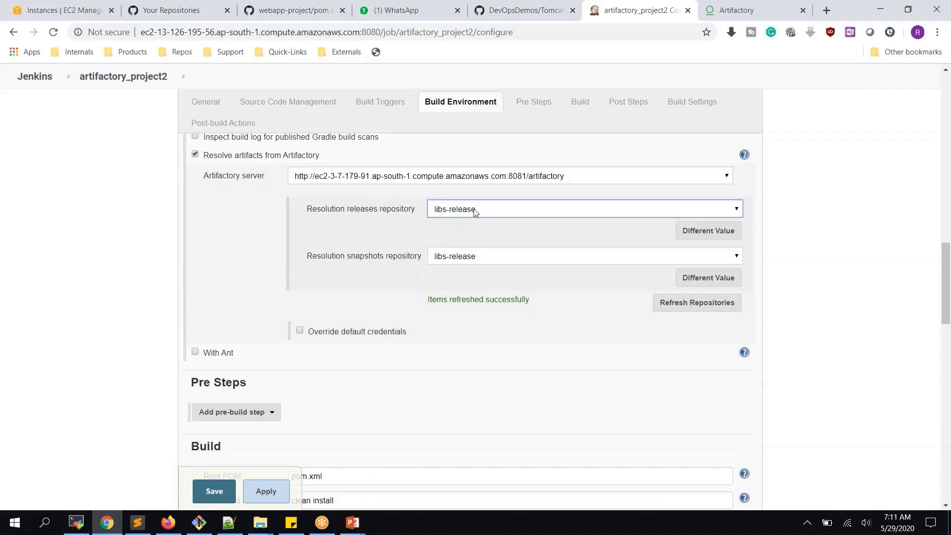
{"action": "left_click", "coordinate": [455, 261]}
{"action": "left_click", "coordinate": [467, 304]}
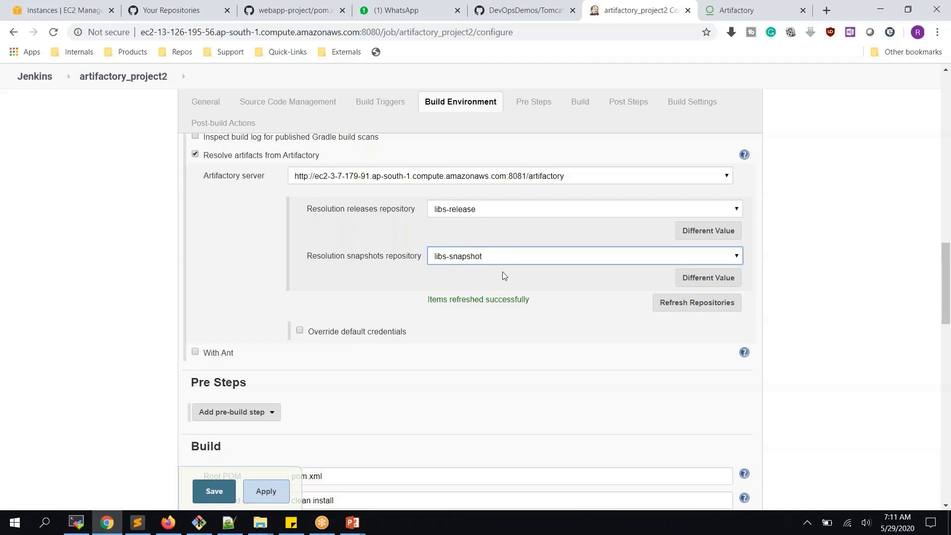
{"action": "scroll", "coordinate": [502, 275], "scroll_direction": "down", "scroll_amount": 10}
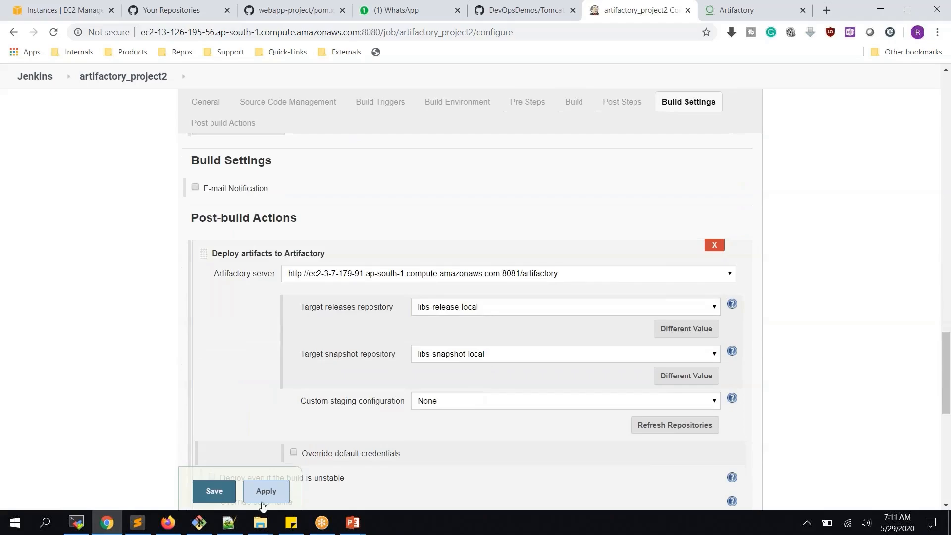
{"action": "left_click", "coordinate": [246, 496]}
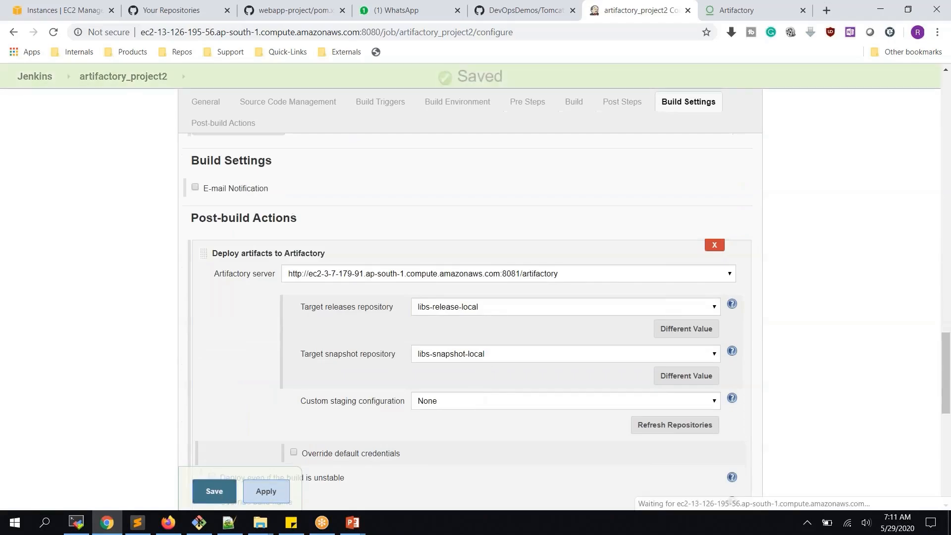
- Save, run build #2, check its console output, and return to the job page
{"action": "left_click", "coordinate": [214, 491]}
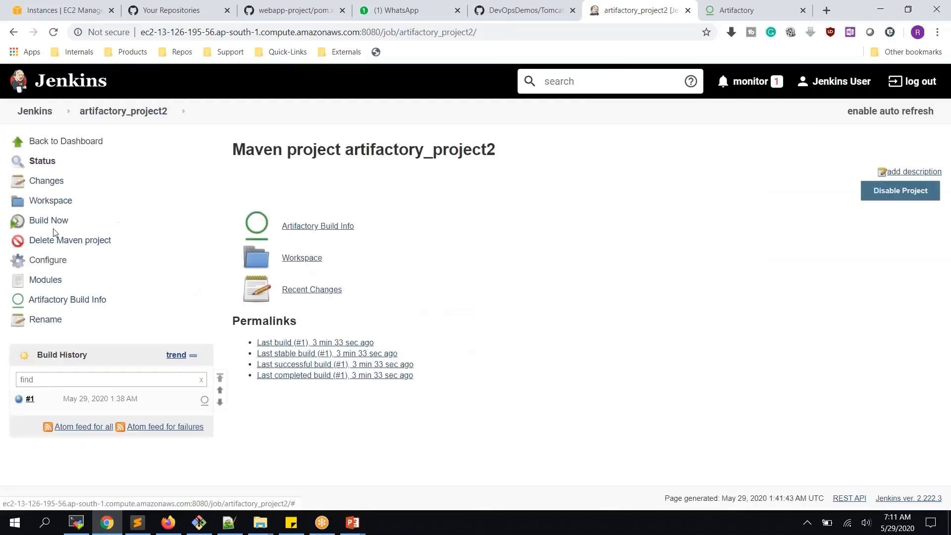
{"action": "left_click", "coordinate": [50, 223]}
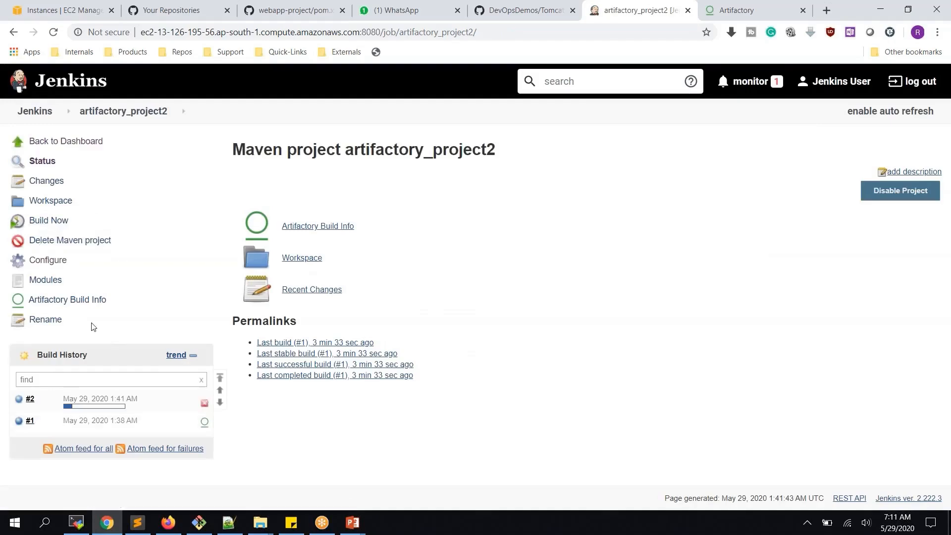
{"action": "left_click", "coordinate": [16, 404]}
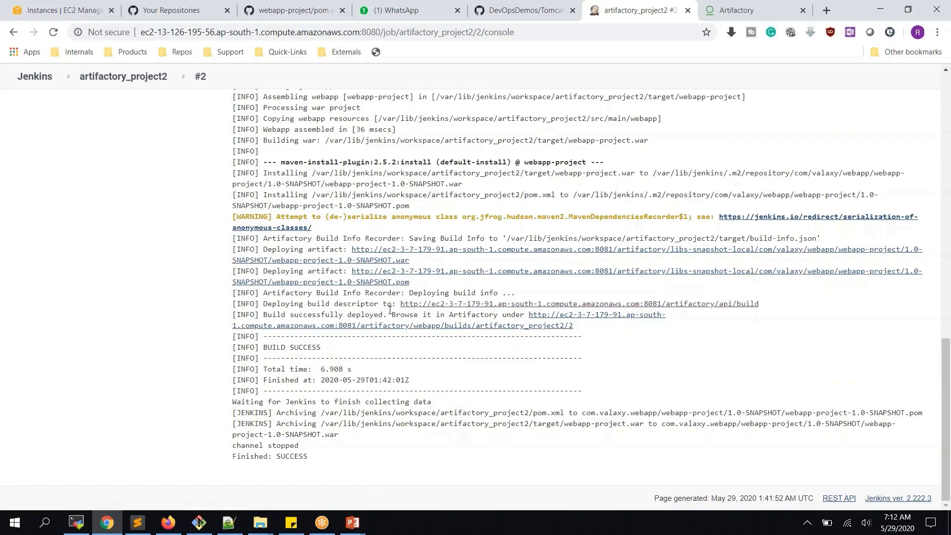
{"action": "scroll", "coordinate": [390, 310], "scroll_direction": "up", "scroll_amount": 6}
{"action": "left_click", "coordinate": [123, 76]}
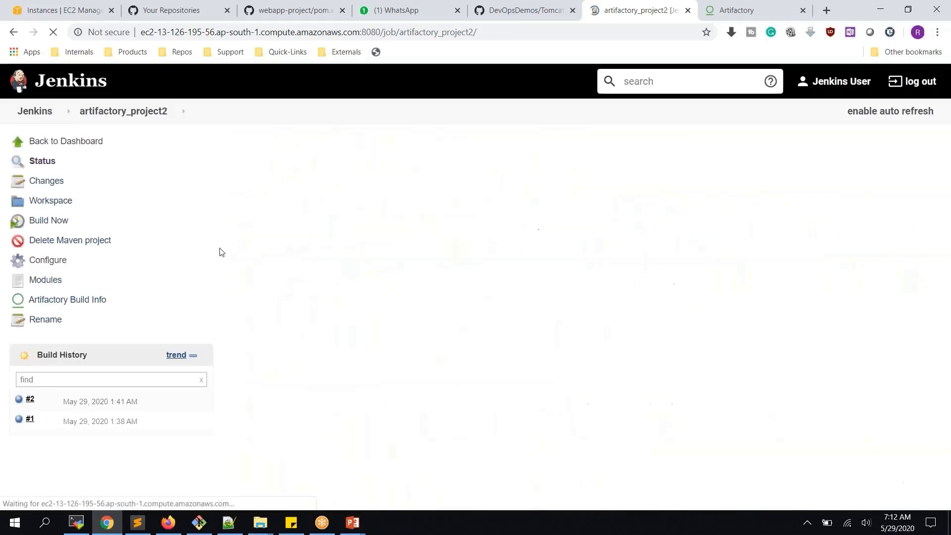
- Review the job's Artifactory resolution settings, then switch to GitHub's pom.xml
{"action": "left_click", "coordinate": [53, 264]}
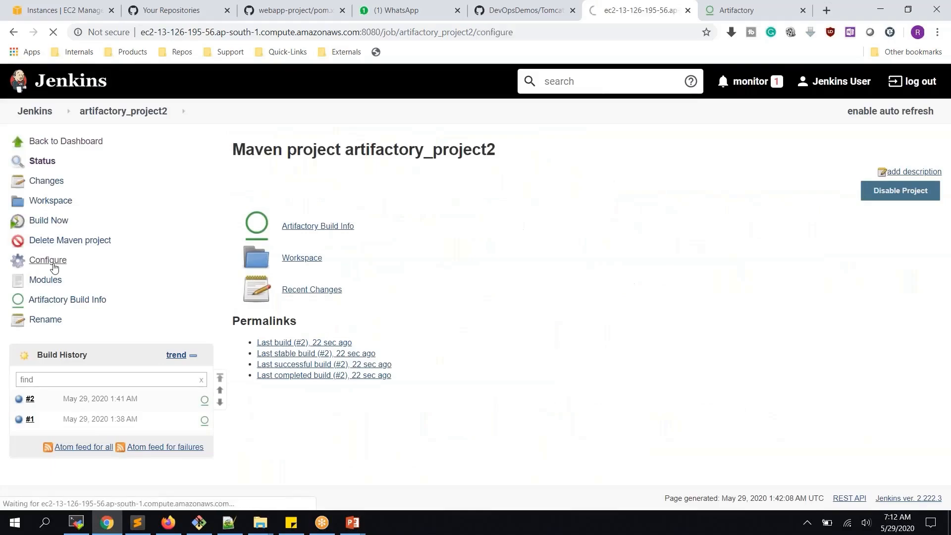
{"action": "scroll", "coordinate": [384, 308], "scroll_direction": "down", "scroll_amount": 3}
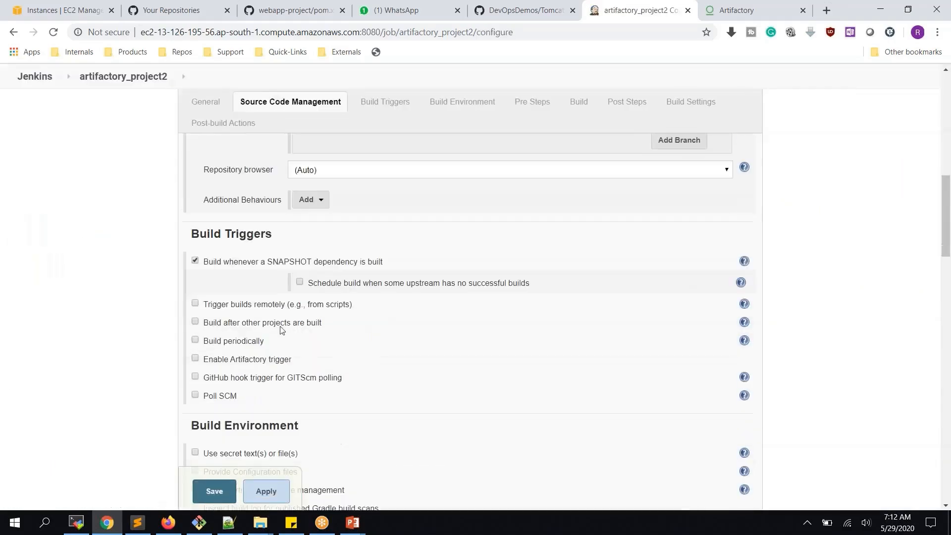
{"action": "scroll", "coordinate": [412, 380], "scroll_direction": "down", "scroll_amount": 4}
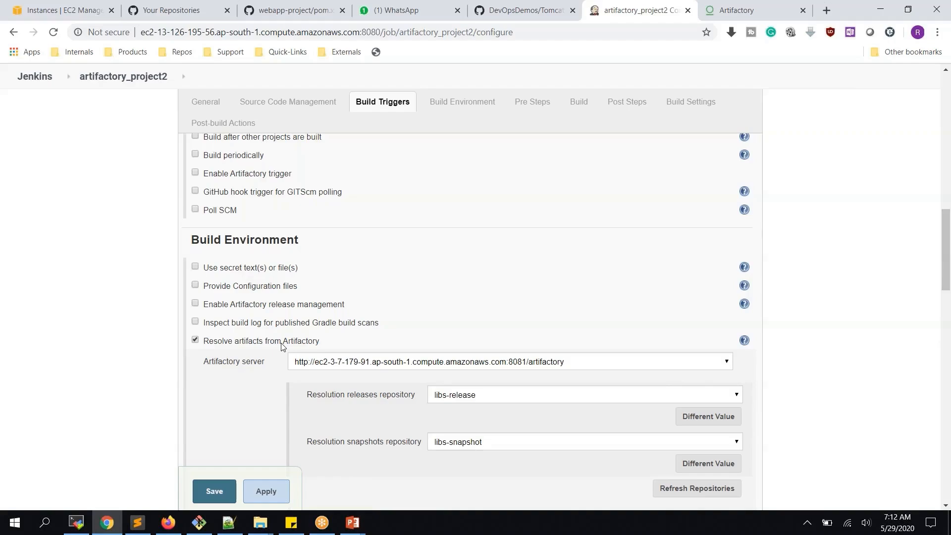
{"action": "left_click", "coordinate": [266, 13]}
{"action": "scroll", "coordinate": [297, 315], "scroll_direction": "down", "scroll_amount": 4}
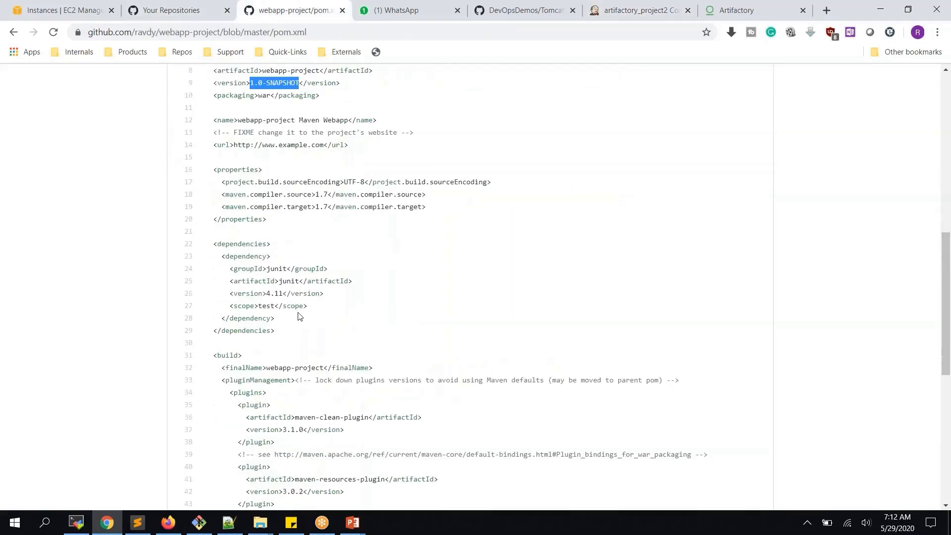
{"action": "scroll", "coordinate": [347, 293], "scroll_direction": "down", "scroll_amount": 5}
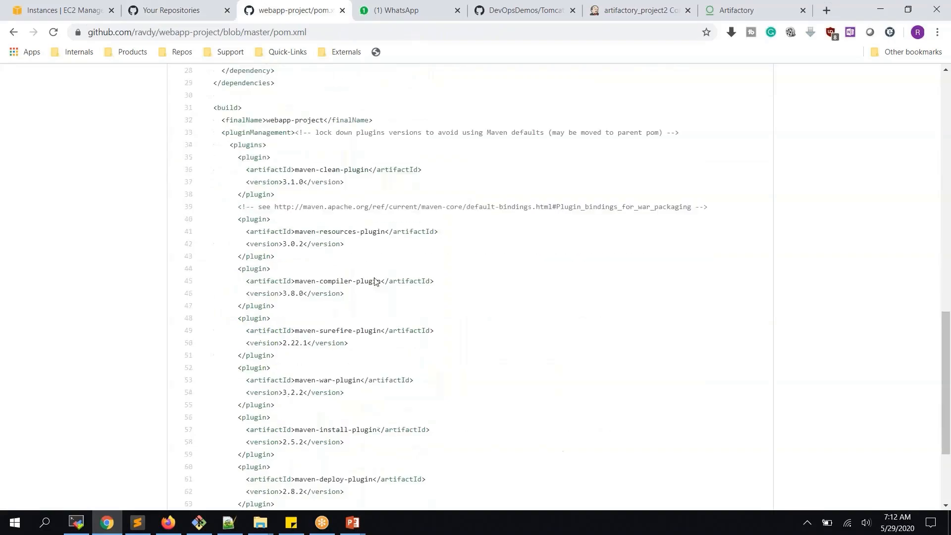
{"action": "scroll", "coordinate": [375, 278], "scroll_direction": "down", "scroll_amount": 1}
{"action": "scroll", "coordinate": [375, 278], "scroll_direction": "down", "scroll_amount": 1}
{"action": "scroll", "coordinate": [376, 277], "scroll_direction": "up", "scroll_amount": 3}
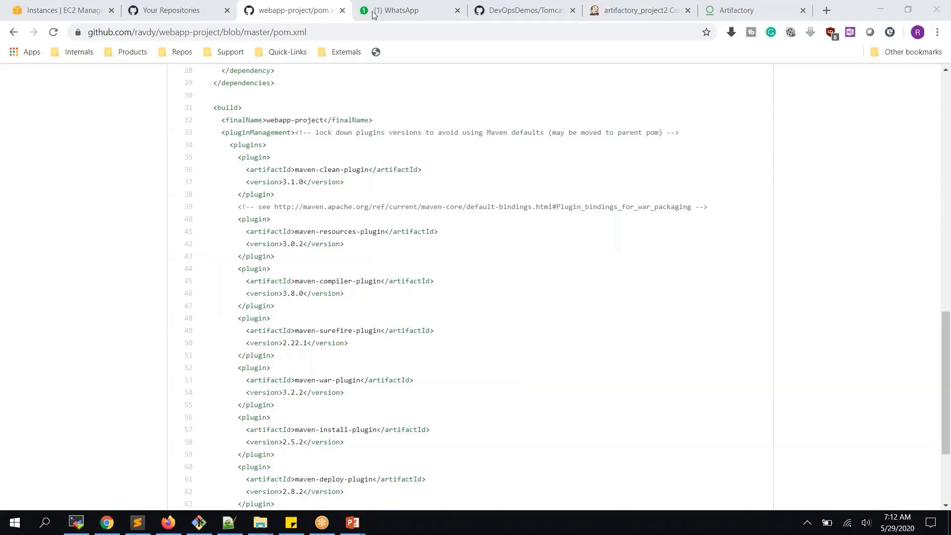
{"action": "left_click", "coordinate": [635, 19]}
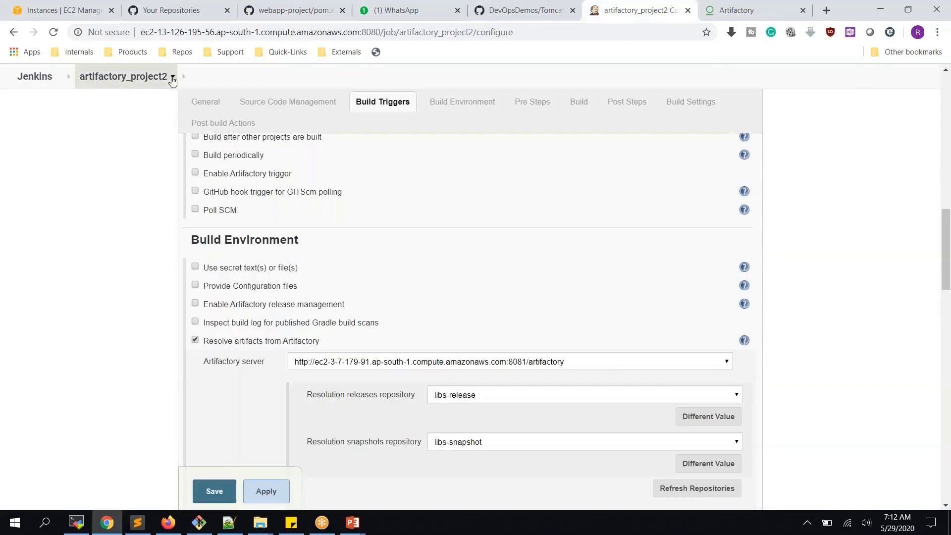
- Open artifactory_project1 from the Jenkins dashboard, then switch back to GitHub's pom.xml
{"action": "left_click", "coordinate": [123, 79]}
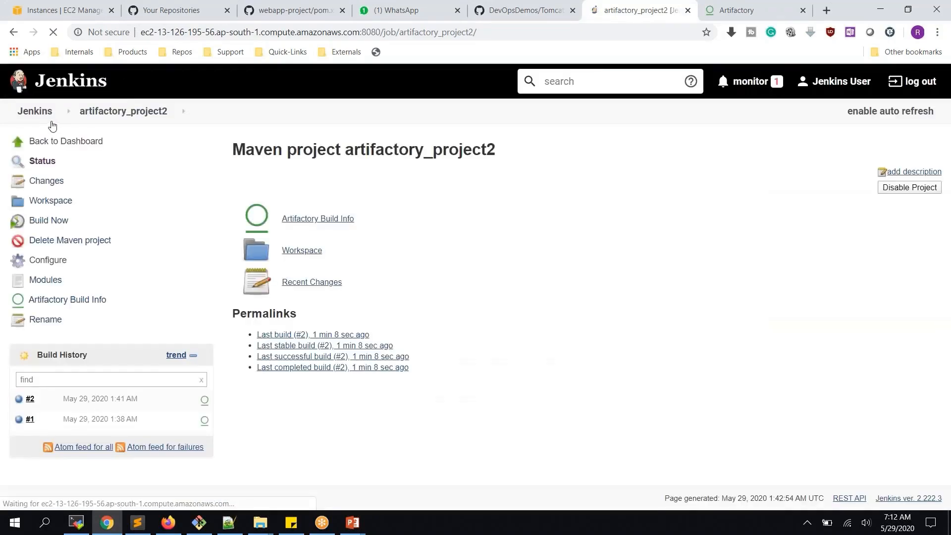
{"action": "left_click", "coordinate": [47, 116]}
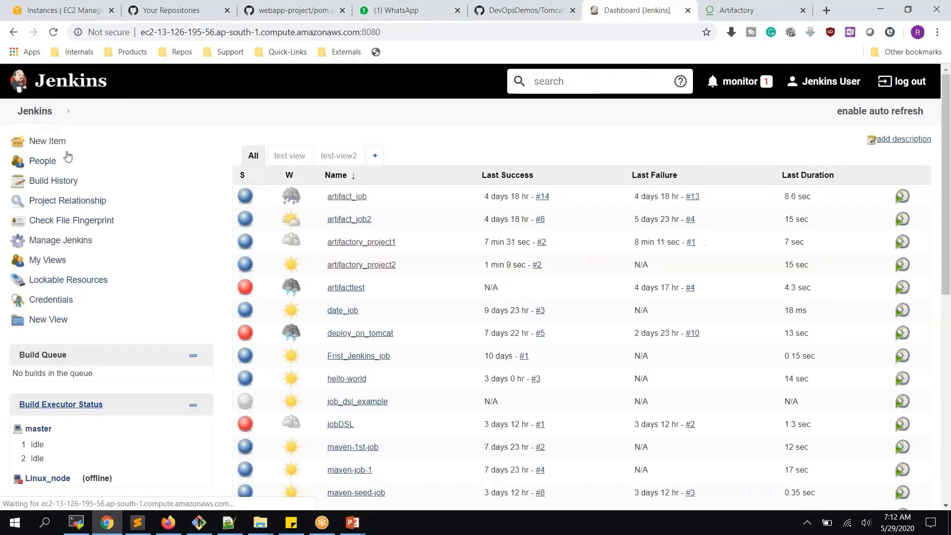
{"action": "left_click", "coordinate": [374, 246]}
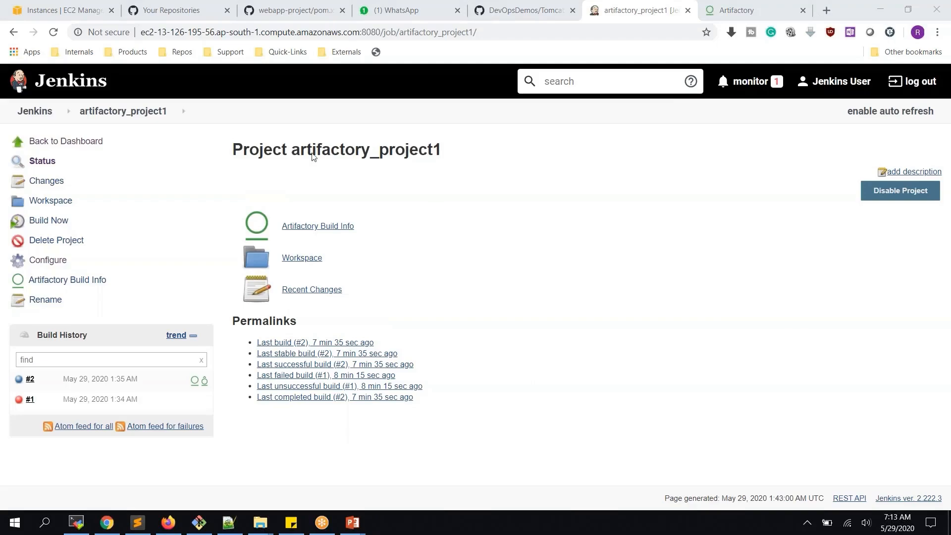
{"action": "left_click", "coordinate": [306, 20]}
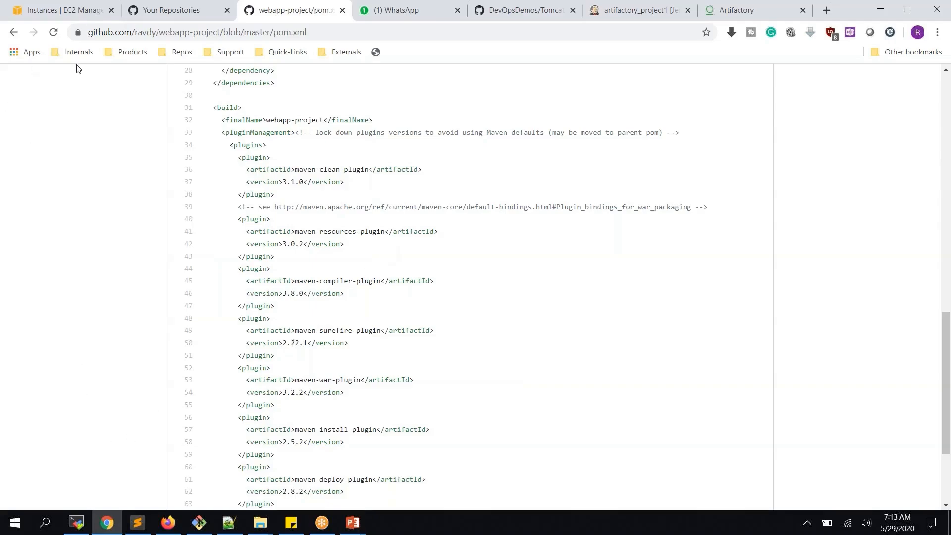
- Copy the Jenkins_Server instance's public IPv4 address 13.126.195.56 from the EC2 instances list
{"action": "left_click", "coordinate": [58, 10]}
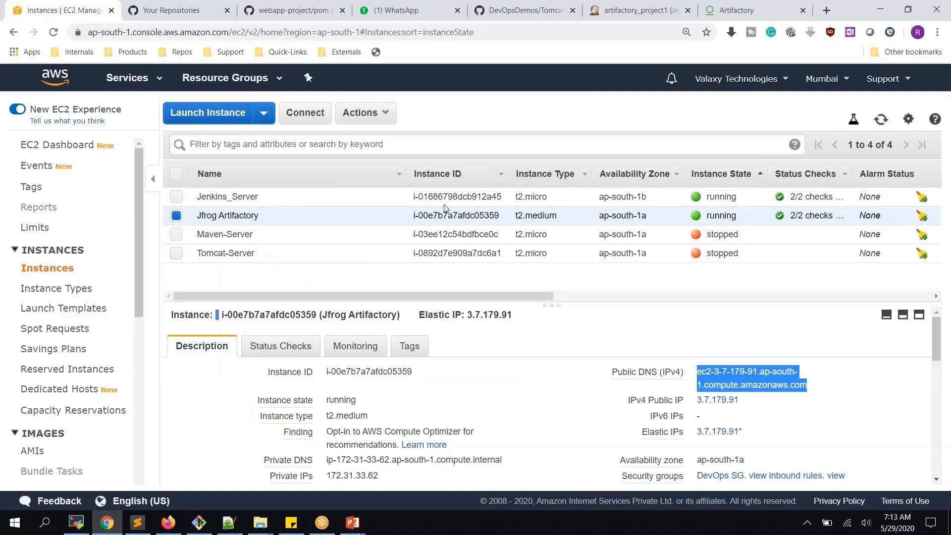
{"action": "left_click", "coordinate": [444, 198]}
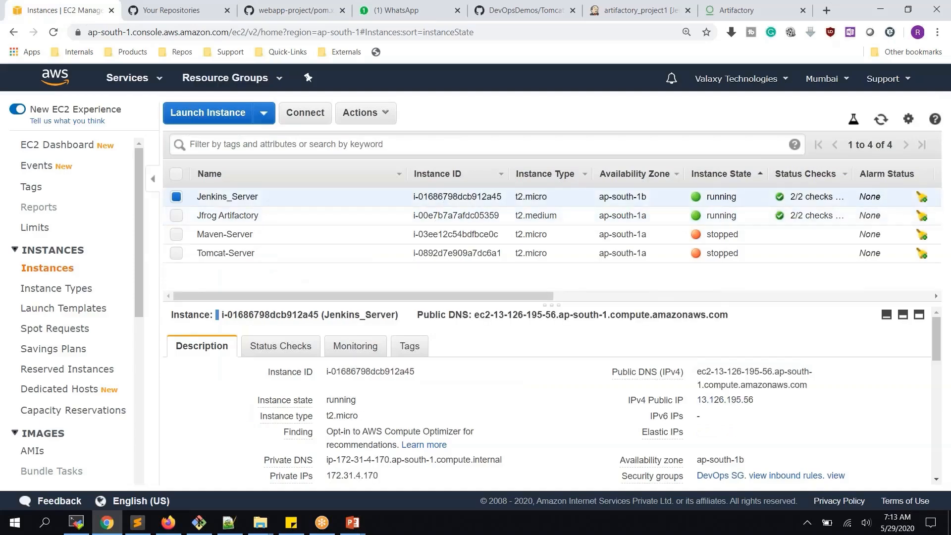
{"action": "left_click", "coordinate": [765, 400]}
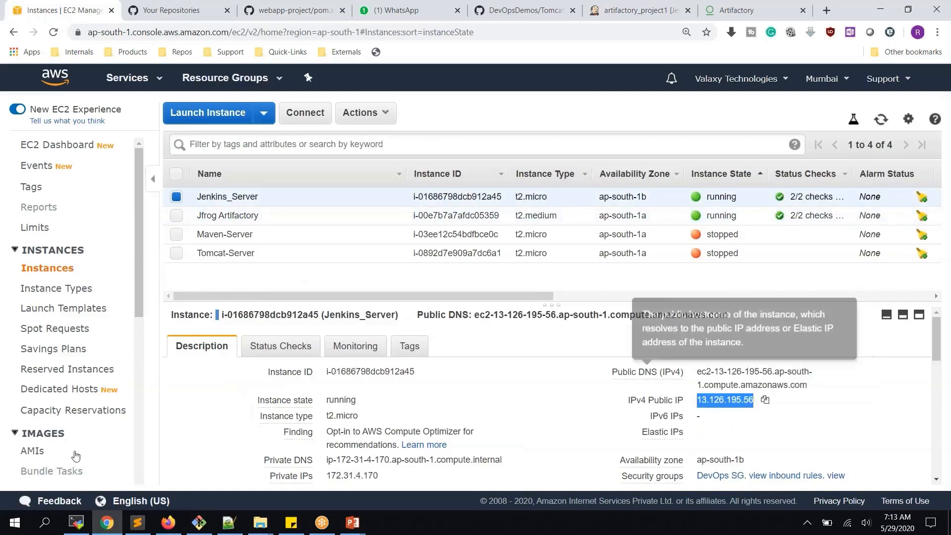
{"action": "left_click", "coordinate": [77, 527]}
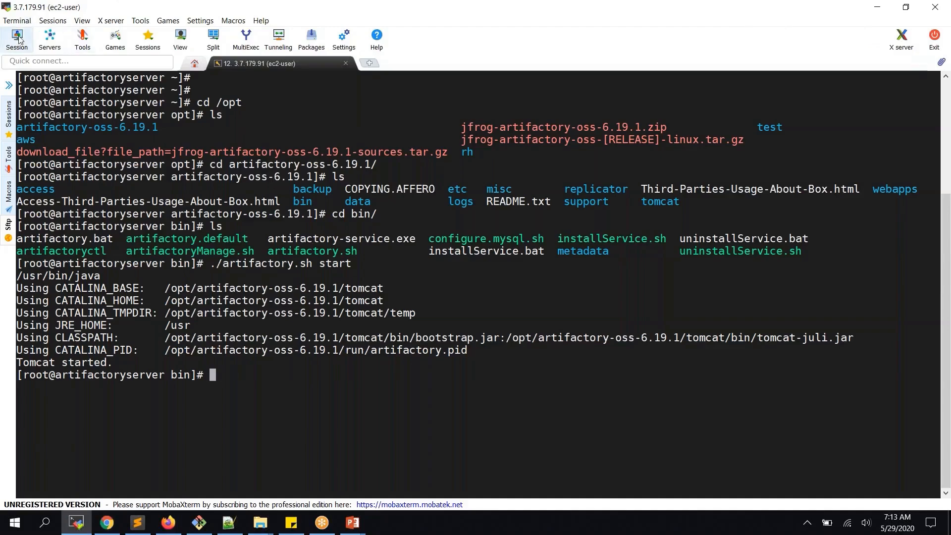
- Open an SSH session to 13.126.195.56 as ec2-user using the DevOpsKey.pem private key
{"action": "left_click", "coordinate": [18, 39]}
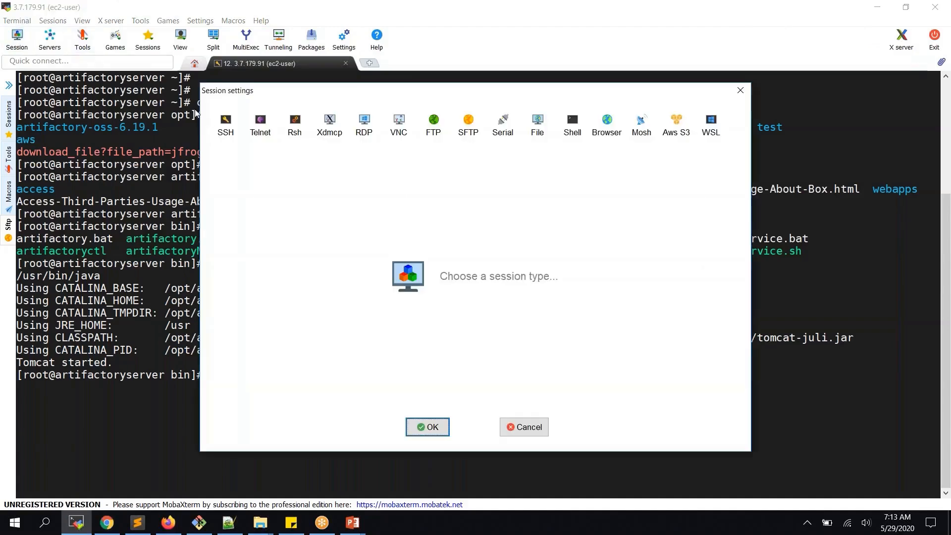
{"action": "left_click", "coordinate": [241, 130]}
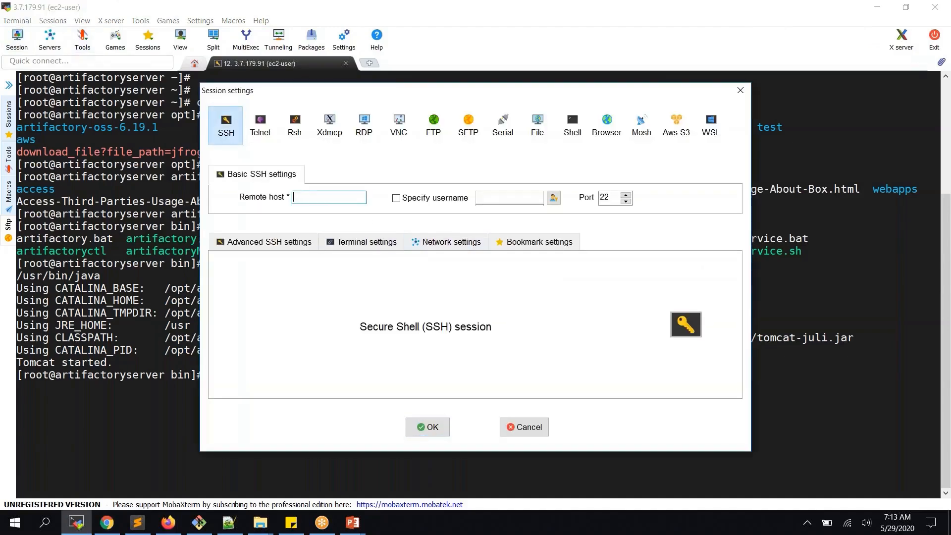
{"action": "key", "text": "ctrl+v"}
{"action": "left_click", "coordinate": [280, 246]}
{"action": "left_click", "coordinate": [281, 353]}
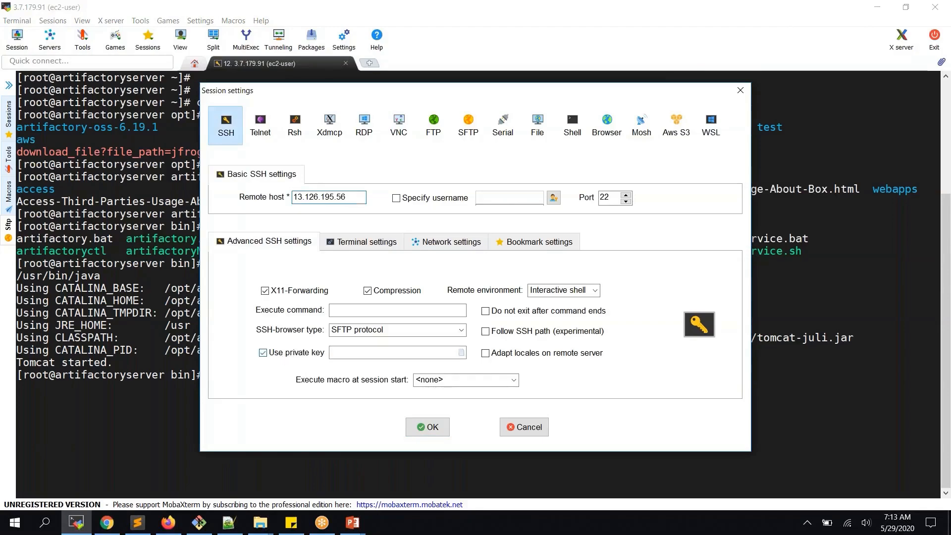
{"action": "left_click", "coordinate": [462, 352]}
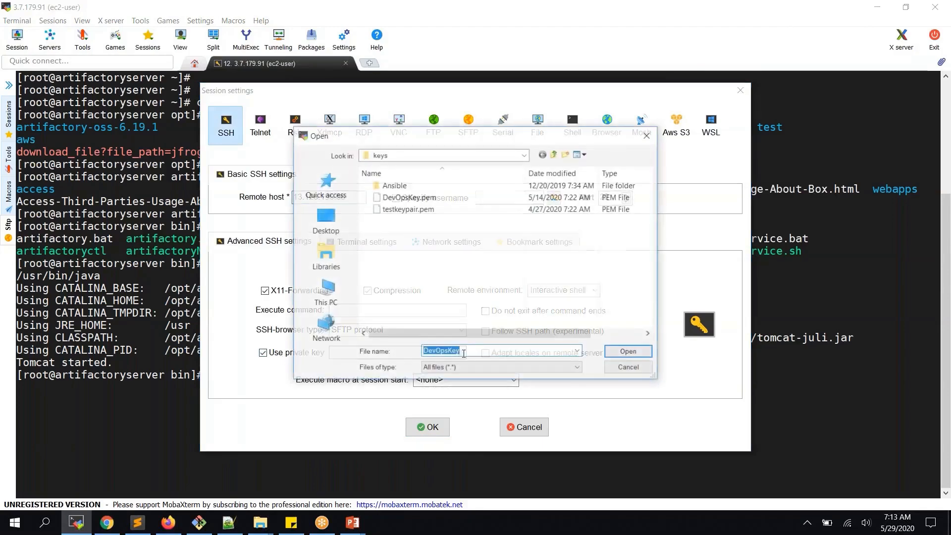
{"action": "double_click", "coordinate": [420, 203]}
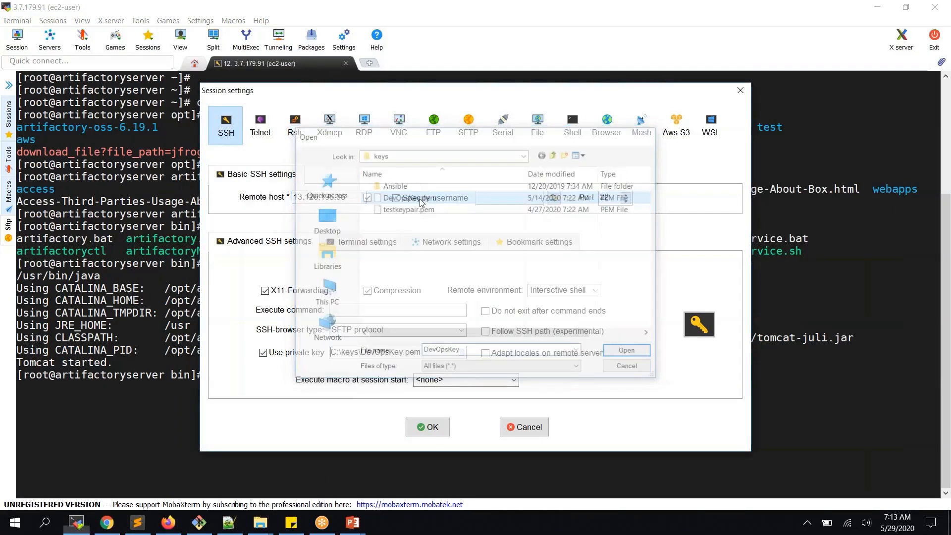
{"action": "left_click", "coordinate": [481, 201]}
{"action": "type", "text": "ec"}
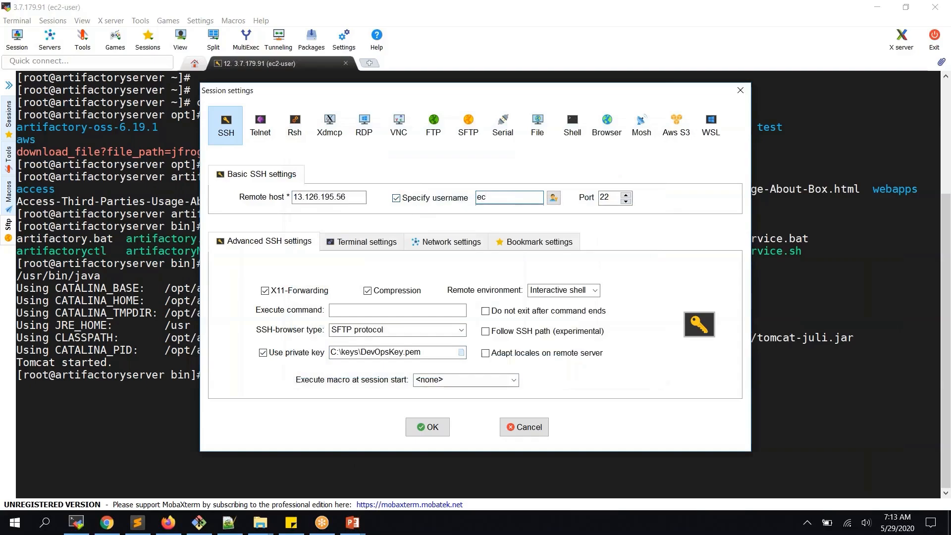
{"action": "type", "text": "2-user"}
{"action": "key", "text": "Return"}
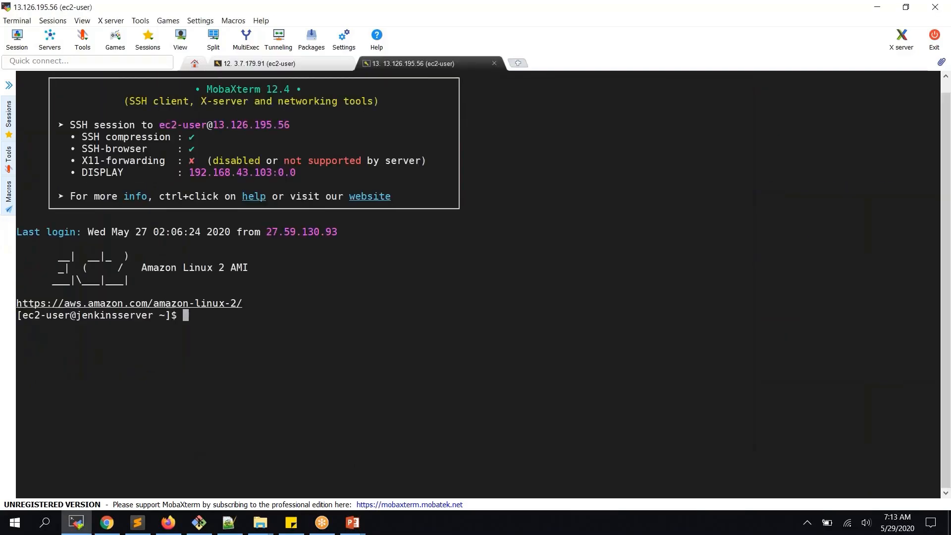
- Become root with sudo su - and list the home directory in a cleared, widened terminal
{"action": "type", "text": "sudo su -"}
{"action": "key", "text": "Return"}
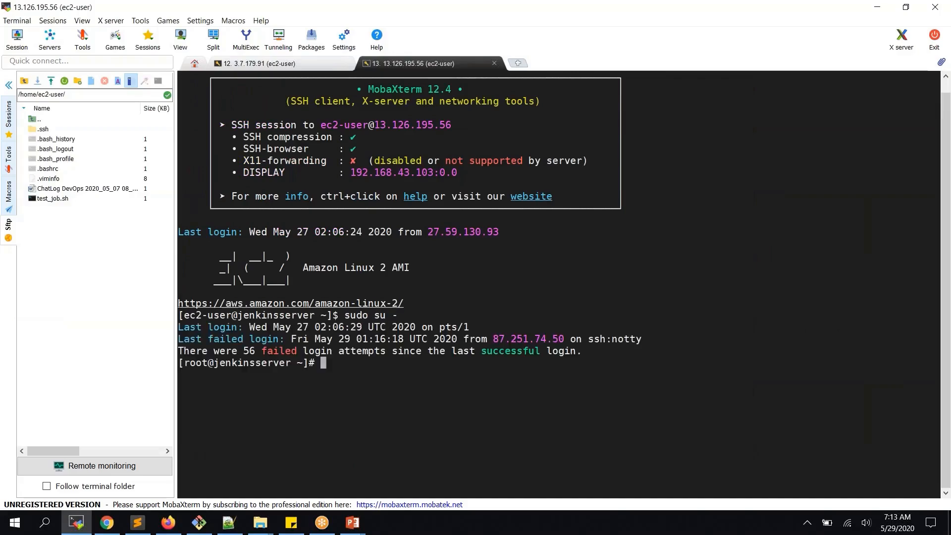
{"action": "left_click", "coordinate": [8, 86]}
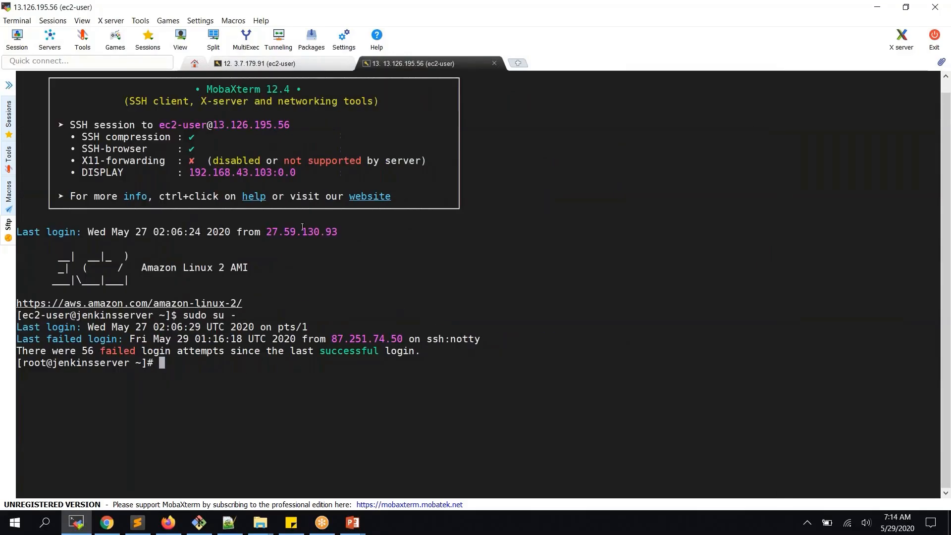
{"action": "type", "text": "clear"}
{"action": "key", "text": "Return"}
{"action": "key", "text": "Return"}
{"action": "type", "text": "ls"}
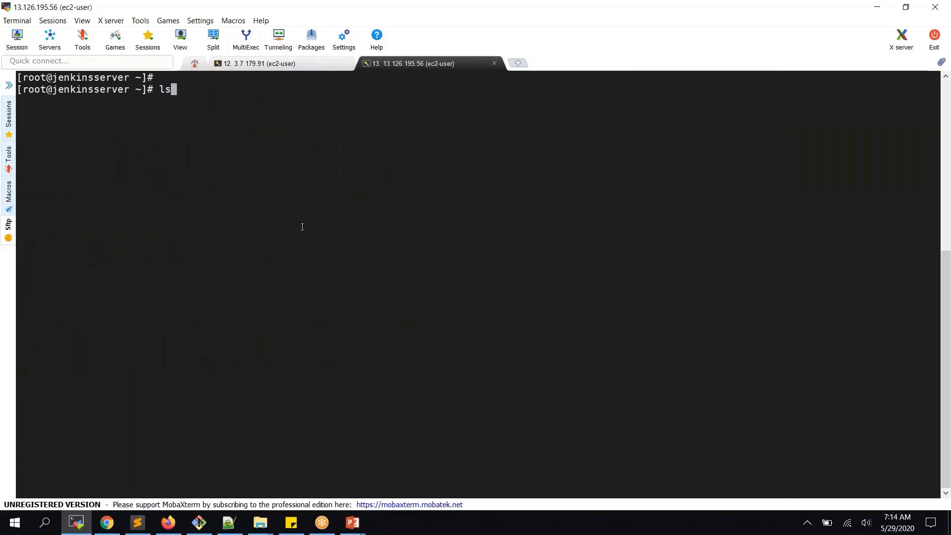
{"action": "key", "text": "Return"}
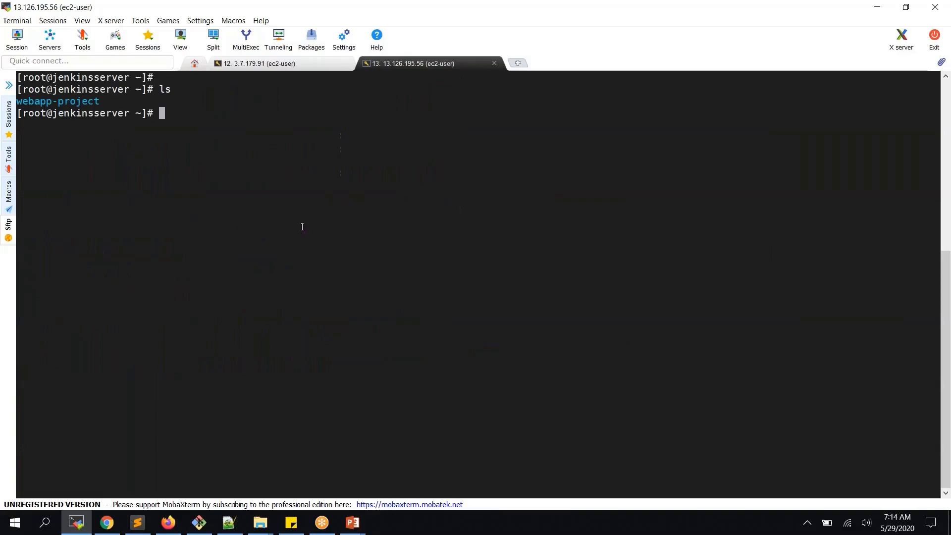
- Delete the old webapp-project folder with rm -rf, confirm it's gone, and begin a git clone command
{"action": "type", "text": "rm -rf w"}
{"action": "key", "text": "Tab"}
{"action": "key", "text": "Return"}
{"action": "type", "text": "ls"}
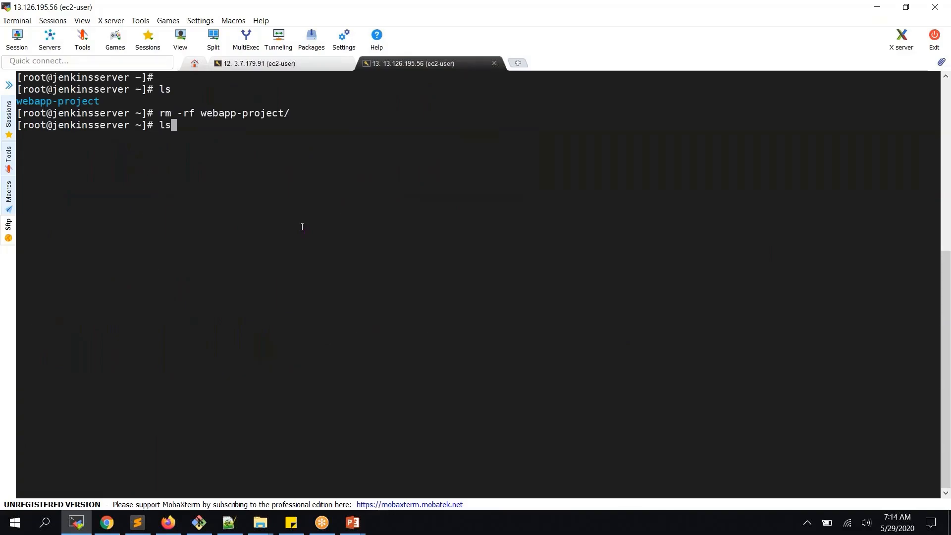
{"action": "key", "text": "Return"}
{"action": "scroll", "coordinate": [274, 412], "scroll_direction": "up", "scroll_amount": 2, "text": "ctrl"}
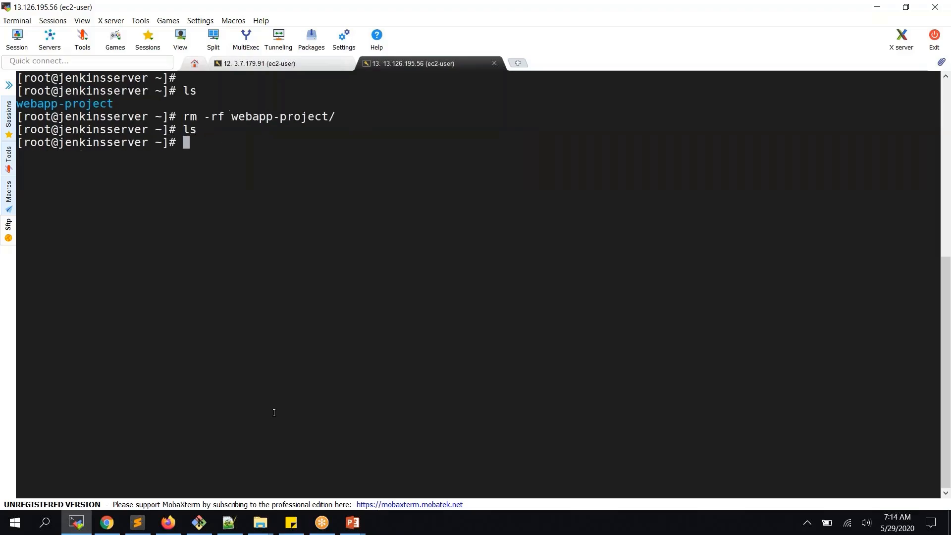
{"action": "type", "text": "git clone"}
{"action": "key", "text": "alt+Tab"}
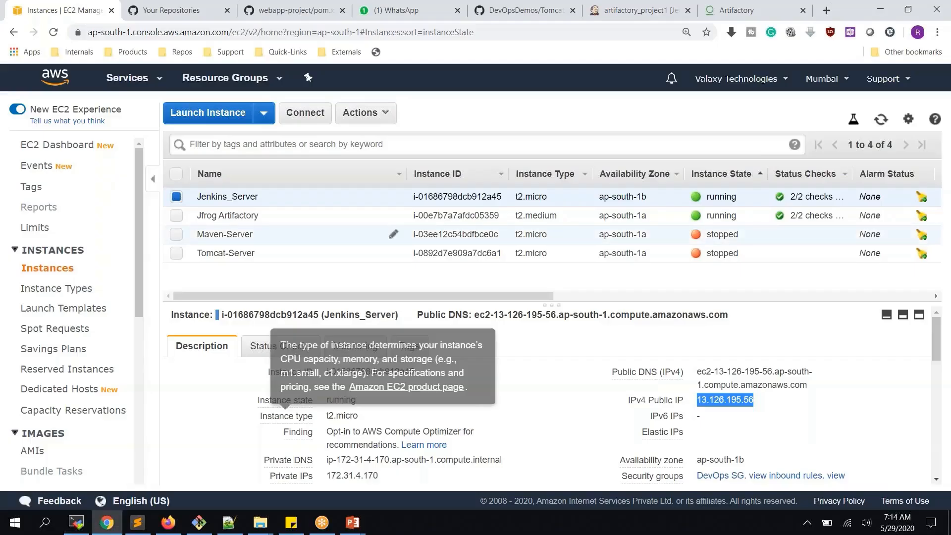
- Copy webapp-project's HTTPS clone URL from GitHub and run git clone with it on the Jenkins server
{"action": "left_click", "coordinate": [306, 11]}
{"action": "scroll", "coordinate": [332, 119], "scroll_direction": "up", "scroll_amount": 7}
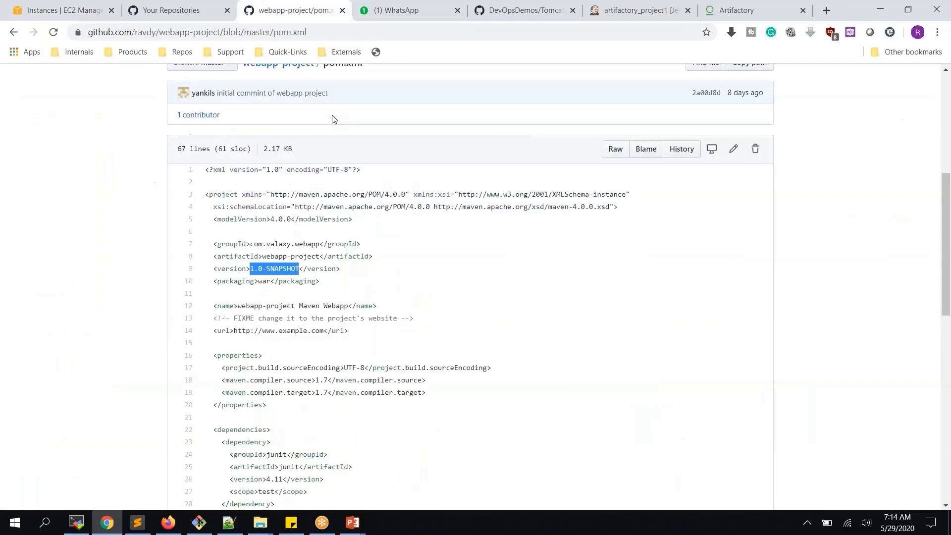
{"action": "left_click", "coordinate": [276, 301]}
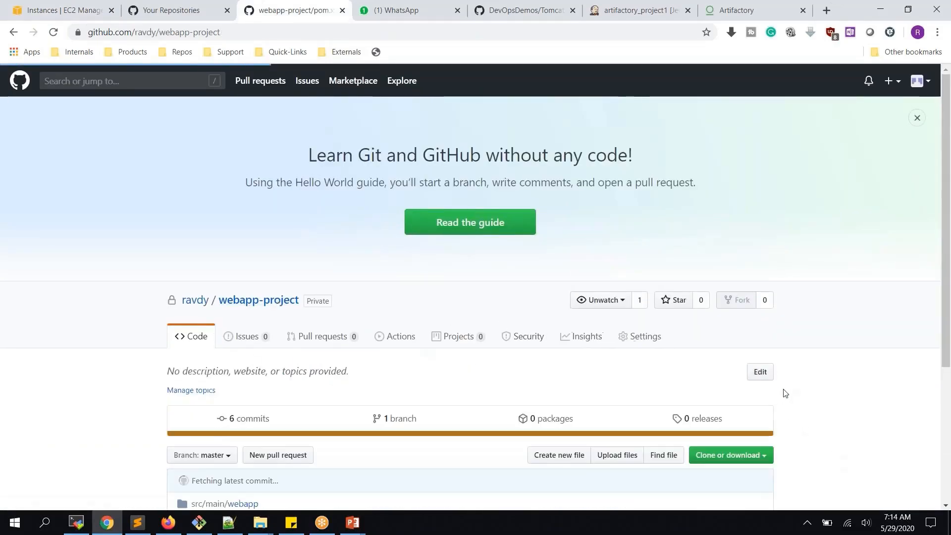
{"action": "left_click", "coordinate": [747, 456]}
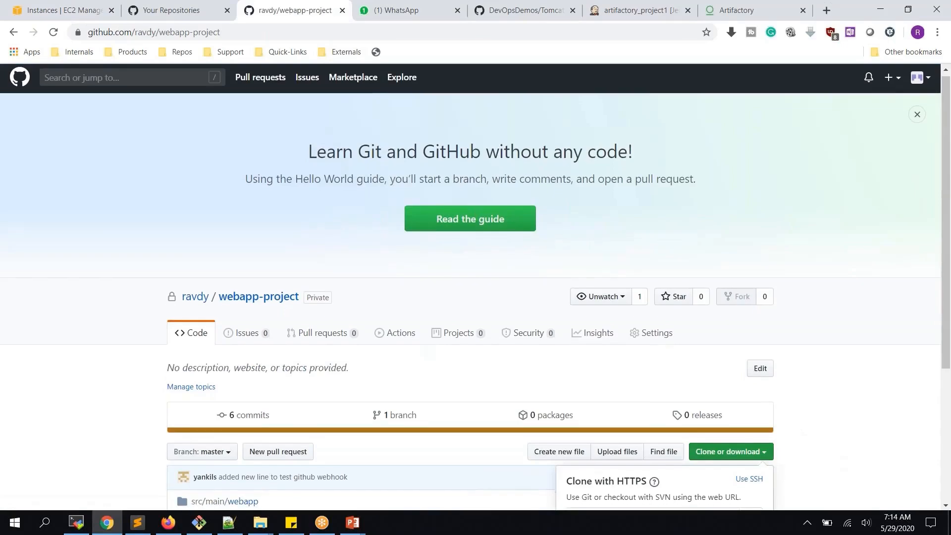
{"action": "scroll", "coordinate": [750, 401], "scroll_direction": "down", "scroll_amount": 3}
{"action": "left_click", "coordinate": [750, 396]}
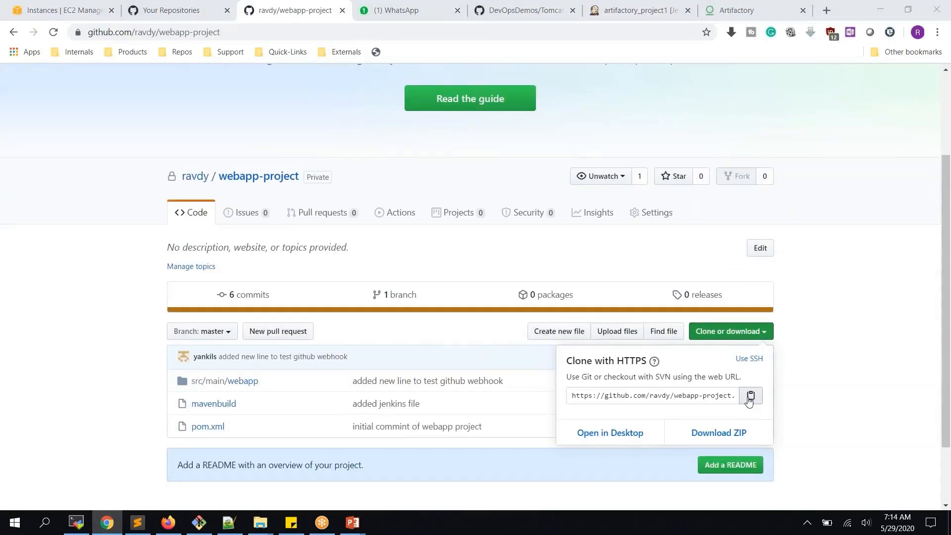
{"action": "key", "text": "alt+Tab"}
{"action": "right_click", "coordinate": [401, 269]}
{"action": "key", "text": "Return"}
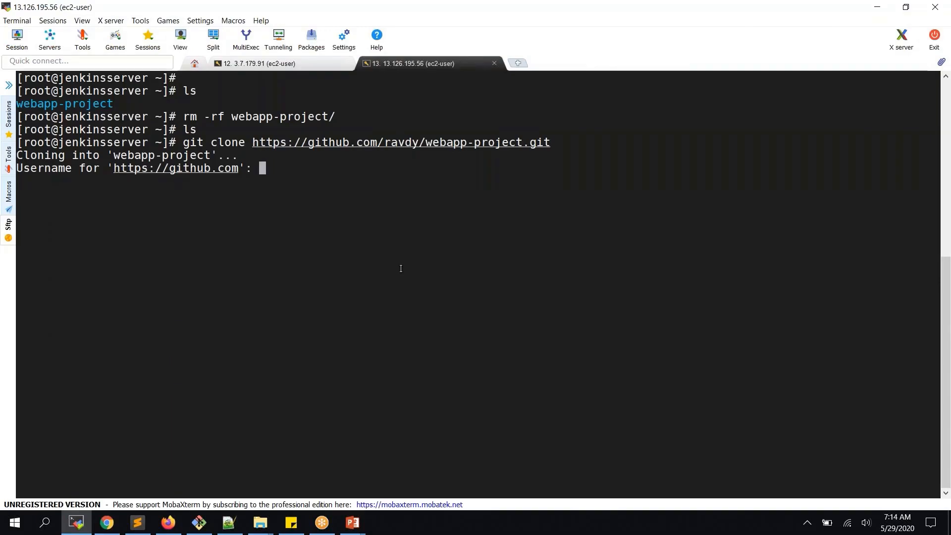
- Enter the GitHub username and password, retrying the clone until the credentials are accepted
{"action": "type", "text": "arvdy"}
{"action": "key", "text": "Return"}
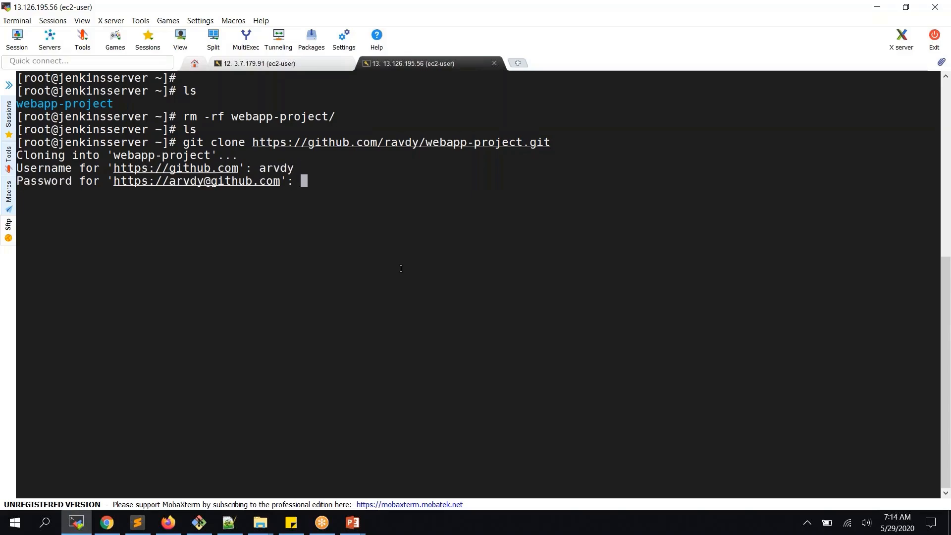
{"action": "key", "text": "Return"}
{"action": "key", "text": "Up"}
{"action": "key", "text": "Return"}
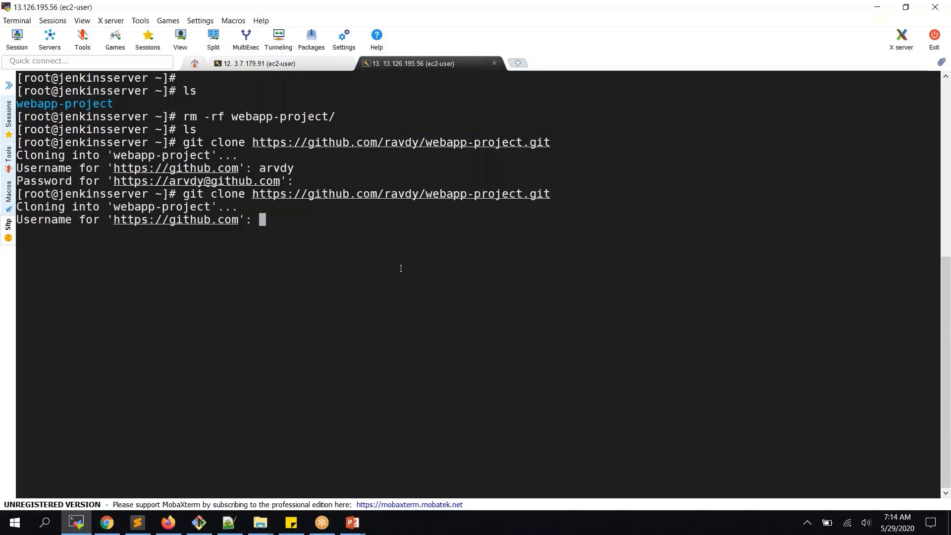
{"action": "type", "text": "ravdy"}
{"action": "key", "text": "Return"}
{"action": "key", "text": "Return"}
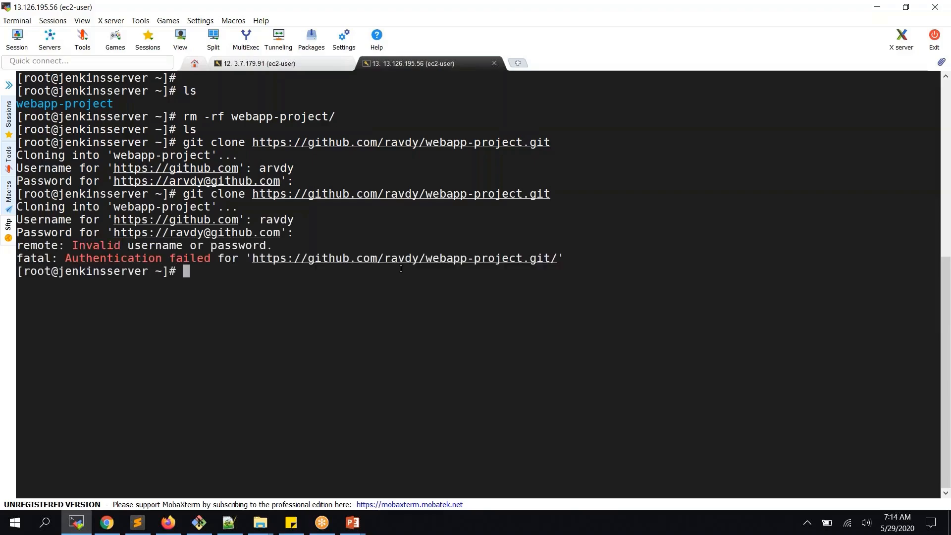
{"action": "key", "text": "Up"}
{"action": "key", "text": "Return"}
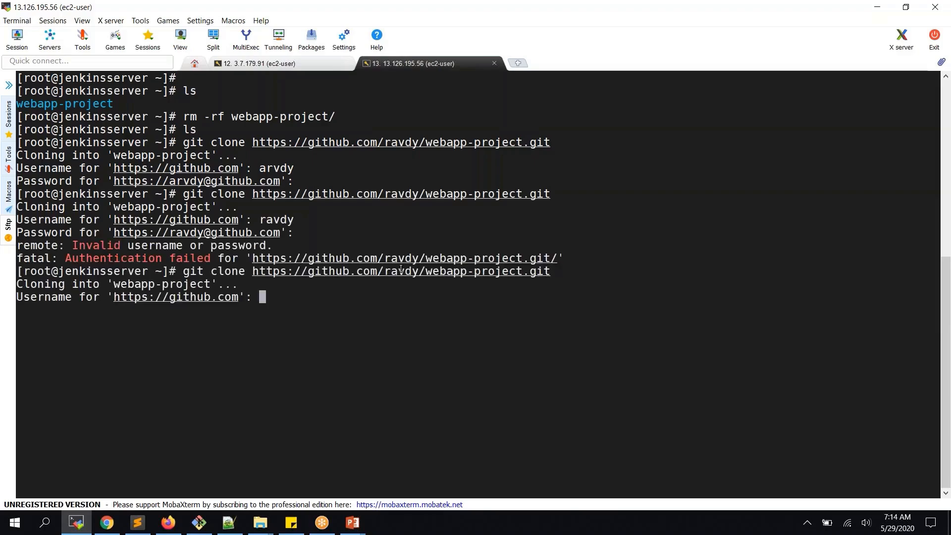
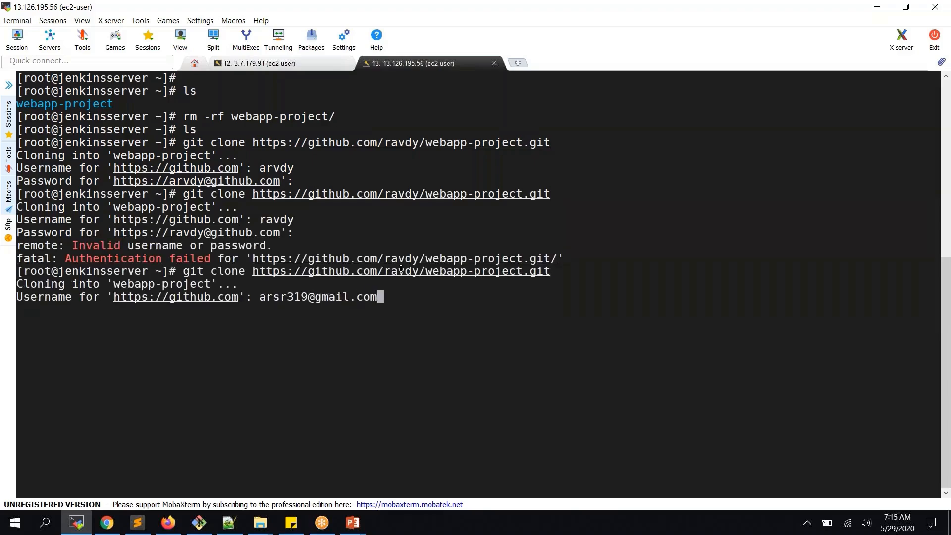
{"action": "key", "text": "Return"}
- Move into the webapp-project folder, list its files, and open pom.xml in vi
{"action": "key", "text": "Return"}
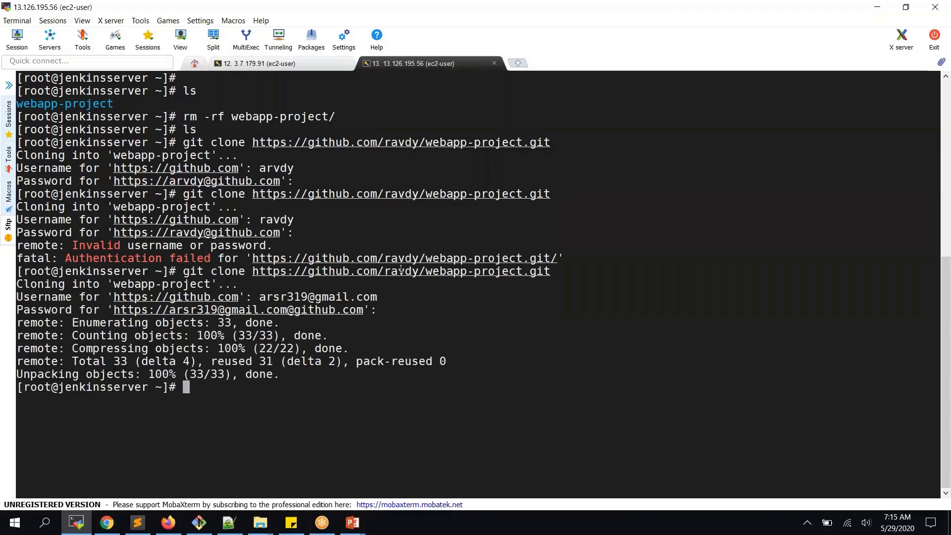
{"action": "type", "text": "clear"}
{"action": "key", "text": "Return"}
{"action": "key", "text": "Return"}
{"action": "type", "text": "ls"}
{"action": "key", "text": "Return"}
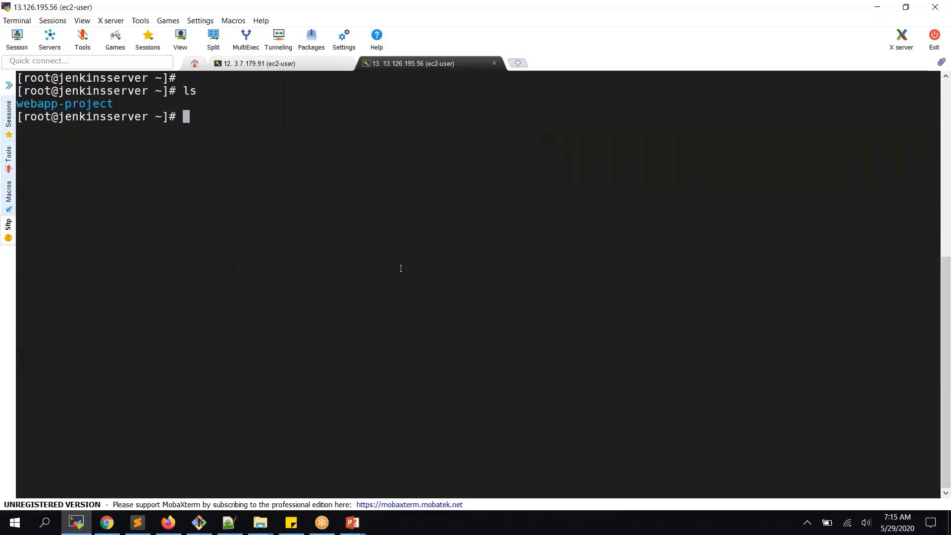
{"action": "type", "text": "cd w"}
{"action": "key", "text": "Tab"}
{"action": "key", "text": "Return"}
{"action": "type", "text": "ls"}
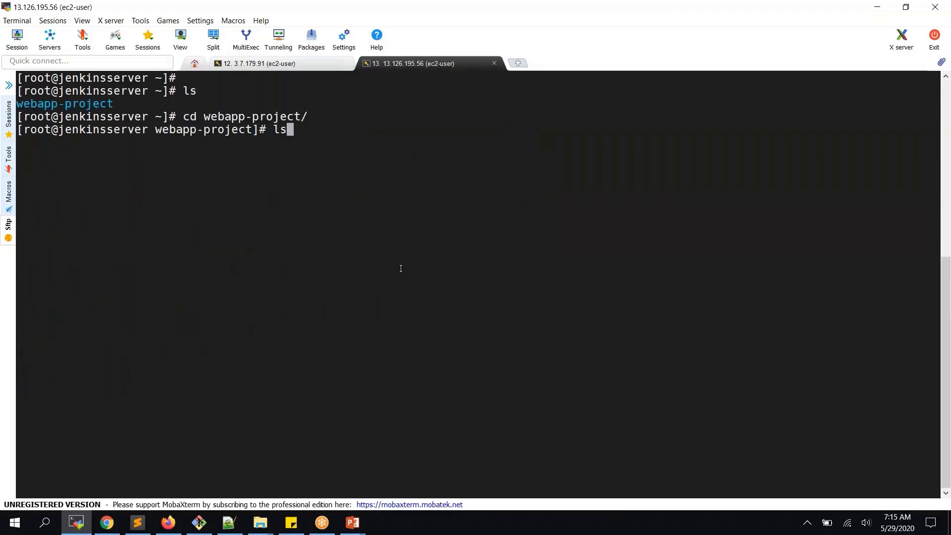
{"action": "key", "text": "Return"}
{"action": "type", "text": "vi p"}
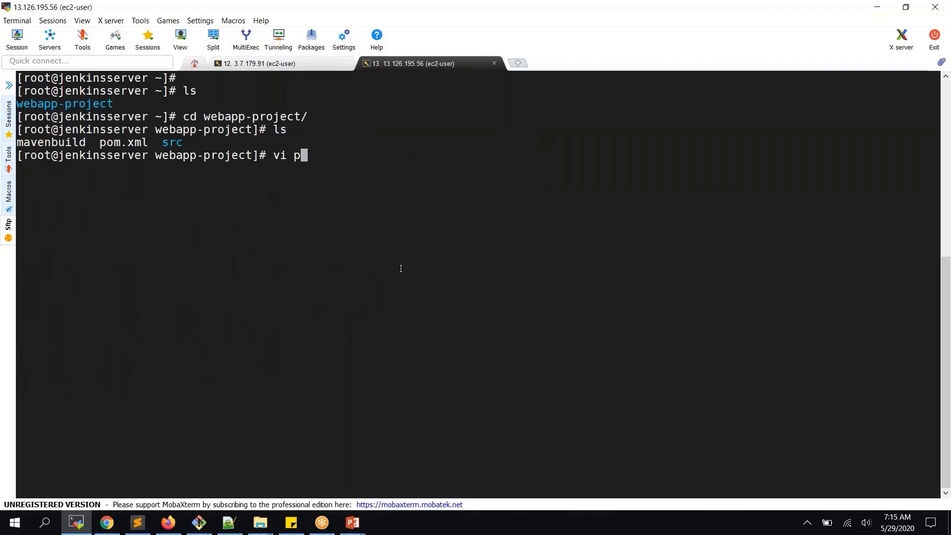
{"action": "key", "text": "Tab"}
{"action": "key", "text": "Return"}
- Scroll through pom.xml to review its dependencies, pluginManagement and build sections
{"action": "key", "text": "Down"}
{"action": "key", "text": "Down"}
{"action": "key", "text": "Down"}
{"action": "key", "text": "Down"}
{"action": "key", "text": "Down"}
{"action": "key", "text": "Down"}
{"action": "key", "text": "Down"}
{"action": "key", "text": "Down"}
{"action": "key", "text": "Down"}
{"action": "key", "text": "Down"}
{"action": "key", "text": "Down"}
{"action": "key", "text": "Down"}
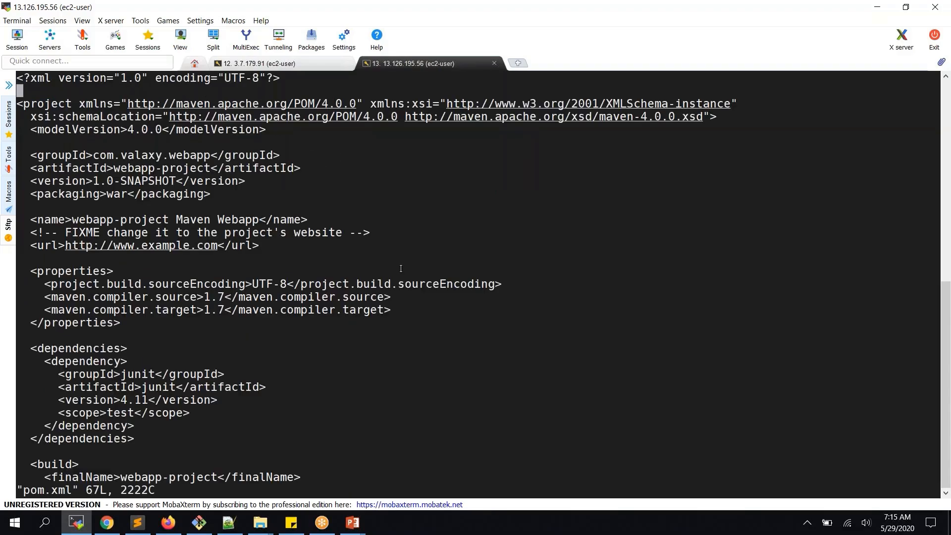
{"action": "key", "text": "Down"}
{"action": "key", "text": "Down"}
{"action": "key", "text": "Down"}
{"action": "key", "text": "Down"}
{"action": "key", "text": "Down"}
{"action": "key", "text": "Down"}
{"action": "key", "text": "Down"}
{"action": "key", "text": "Down"}
{"action": "key", "text": "Down"}
{"action": "key", "text": "Down"}
{"action": "key", "text": "Down"}
{"action": "key", "text": "Down"}
{"action": "key", "text": "Down"}
{"action": "key", "text": "Down"}
{"action": "key", "text": "Down"}
{"action": "key", "text": "Down"}
{"action": "key", "text": "Down"}
{"action": "key", "text": "Down"}
{"action": "key", "text": "Down"}
{"action": "key", "text": "Down"}
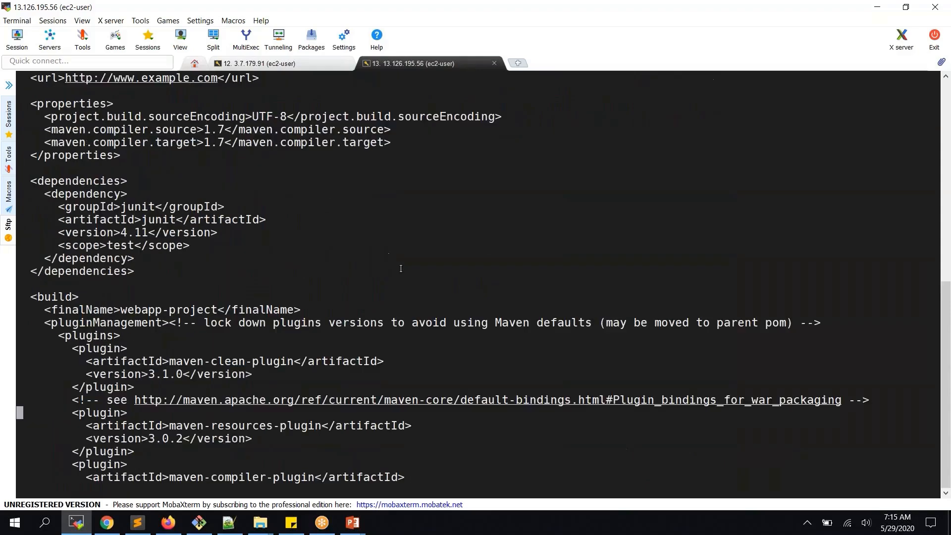
{"action": "key", "text": "Down"}
{"action": "key", "text": "Down"}
{"action": "key", "text": "Down"}
{"action": "key", "text": "Down"}
{"action": "key", "text": "Down"}
{"action": "key", "text": "Down"}
{"action": "key", "text": "Down"}
{"action": "key", "text": "Up"}
{"action": "key", "text": "Up"}
{"action": "key", "text": "Up"}
{"action": "key", "text": "Up"}
{"action": "key", "text": "Up"}
{"action": "key", "text": "Up"}
{"action": "key", "text": "Up"}
{"action": "key", "text": "Up"}
{"action": "key", "text": "Up"}
{"action": "key", "text": "Up"}
{"action": "key", "text": "Up"}
{"action": "key", "text": "Up"}
{"action": "key", "text": "Up"}
{"action": "key", "text": "Up"}
{"action": "key", "text": "Up"}
{"action": "key", "text": "Up"}
{"action": "key", "text": "Up"}
{"action": "key", "text": "Up"}
{"action": "key", "text": "Up"}
{"action": "key", "text": "Up"}
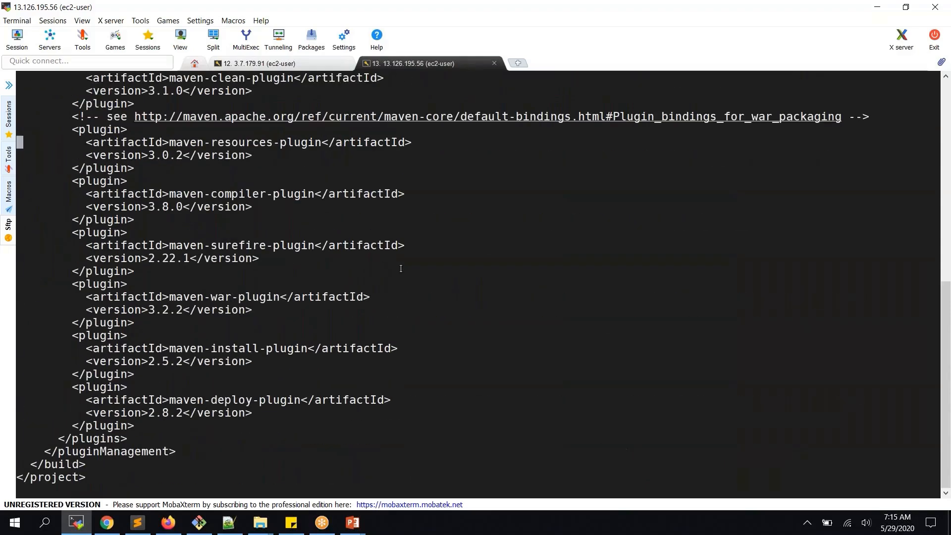
{"action": "key", "text": "Up"}
{"action": "key", "text": "Up"}
{"action": "key", "text": "Up"}
{"action": "key", "text": "Up"}
{"action": "key", "text": "Up"}
{"action": "key", "text": "Up"}
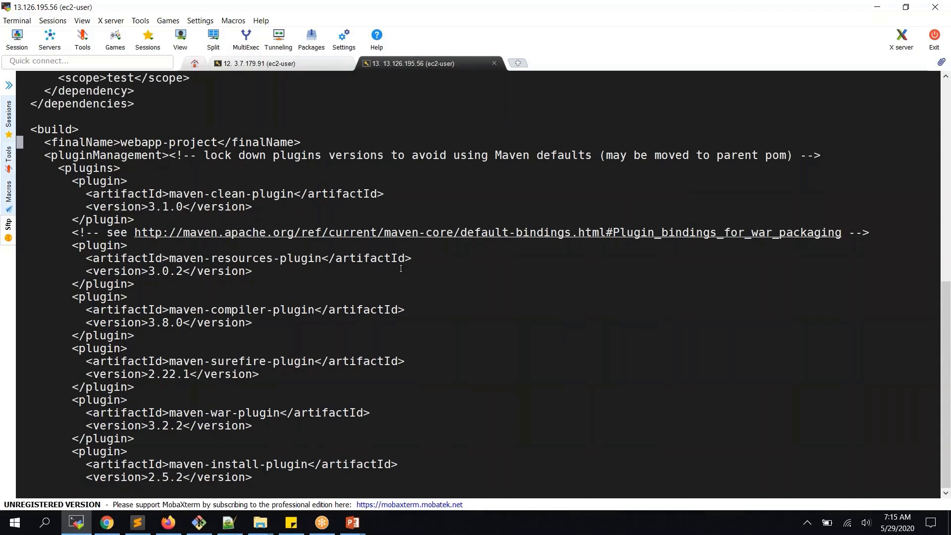
{"action": "left_click", "coordinate": [118, 523]}
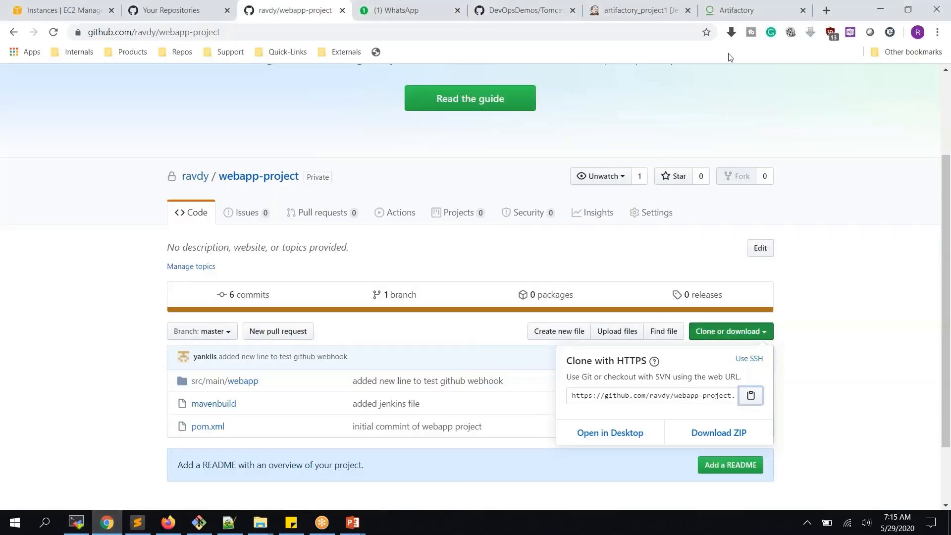
- Open Artifactory's Set Me Up for libs-release-local and select the Maven deploy snippet
{"action": "left_click", "coordinate": [746, 10]}
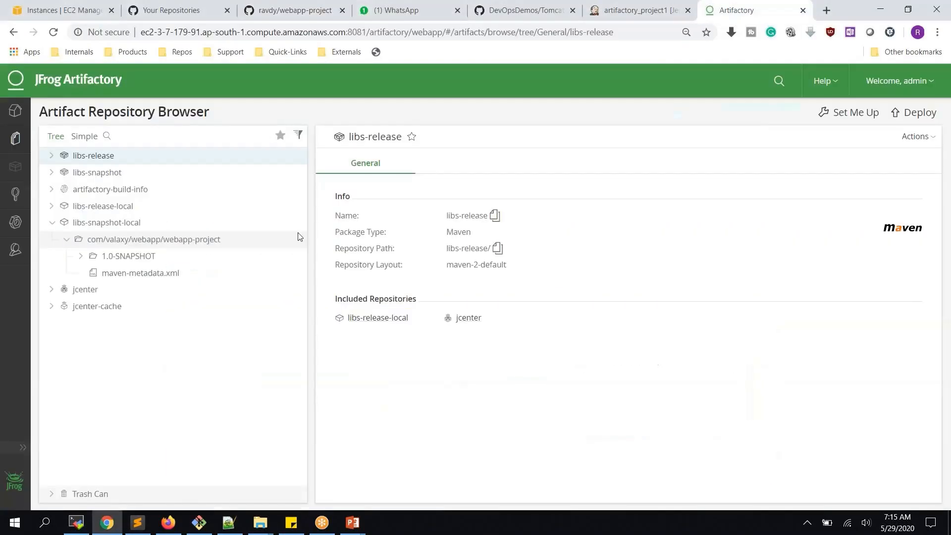
{"action": "left_click", "coordinate": [17, 139]}
{"action": "left_click", "coordinate": [852, 113]}
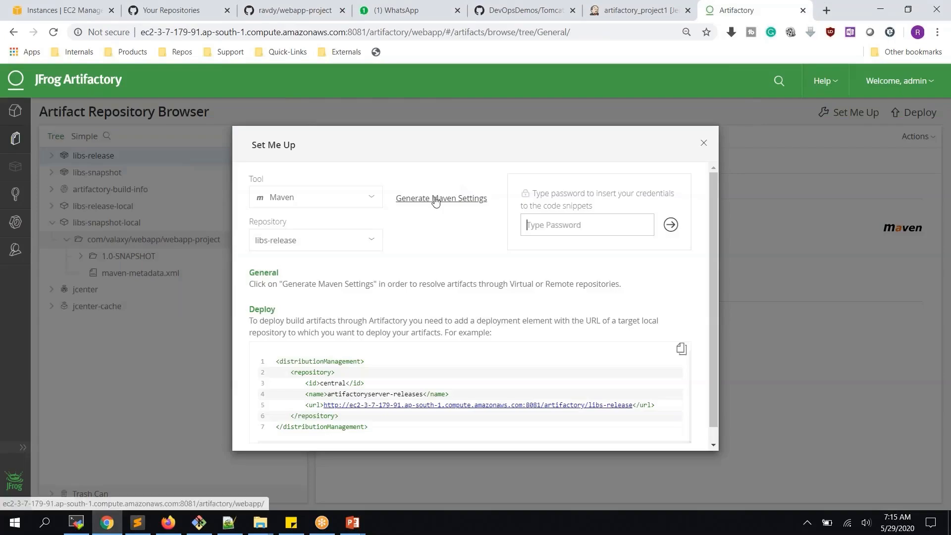
{"action": "left_click", "coordinate": [326, 248]}
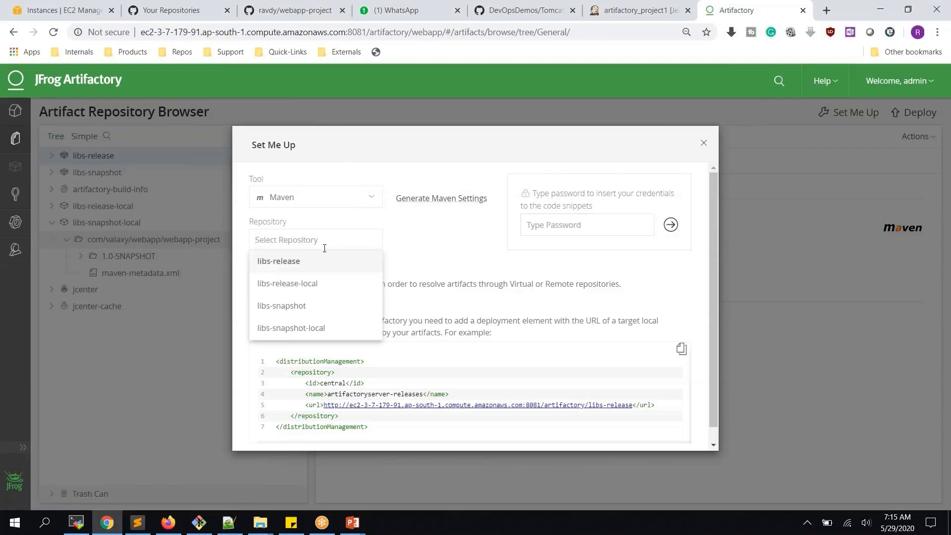
{"action": "left_click", "coordinate": [339, 289]}
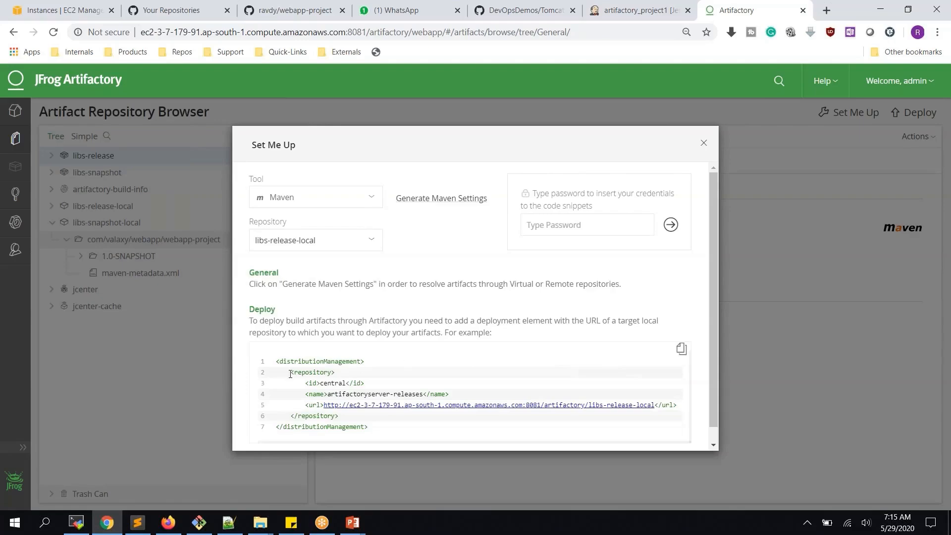
{"action": "scroll", "coordinate": [343, 363], "scroll_direction": "down", "scroll_amount": 1}
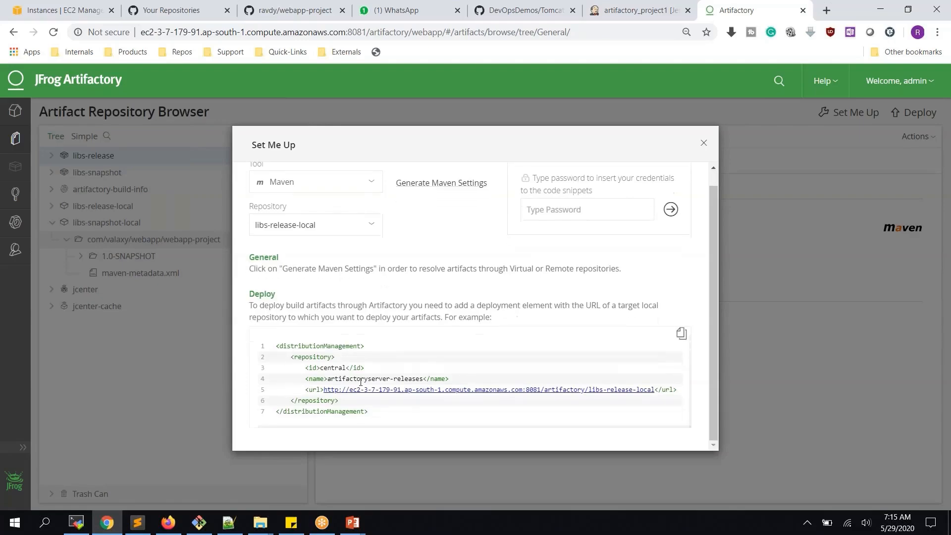
{"action": "left_click_drag", "start_coordinate": [369, 412], "coordinate": [276, 345]}
{"action": "key", "text": "ctrl+c"}
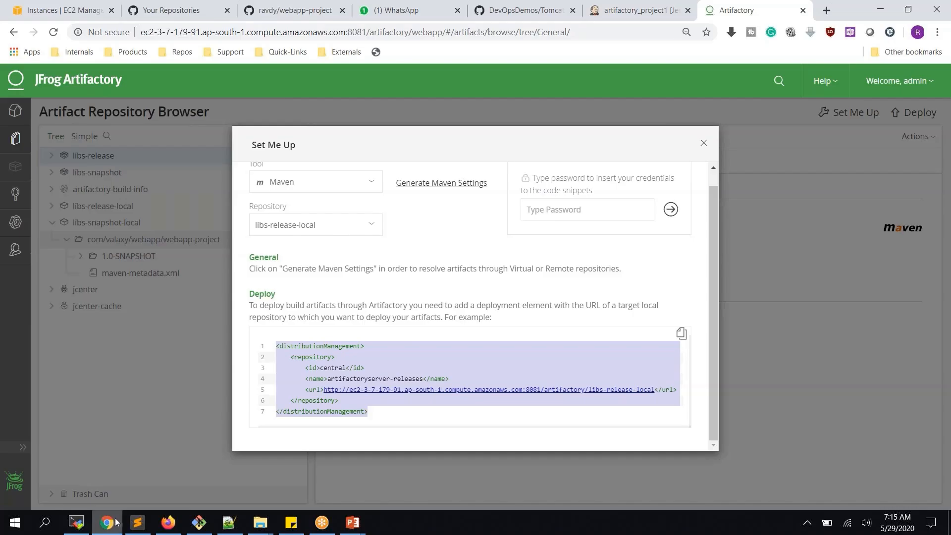
{"action": "left_click", "coordinate": [138, 522]}
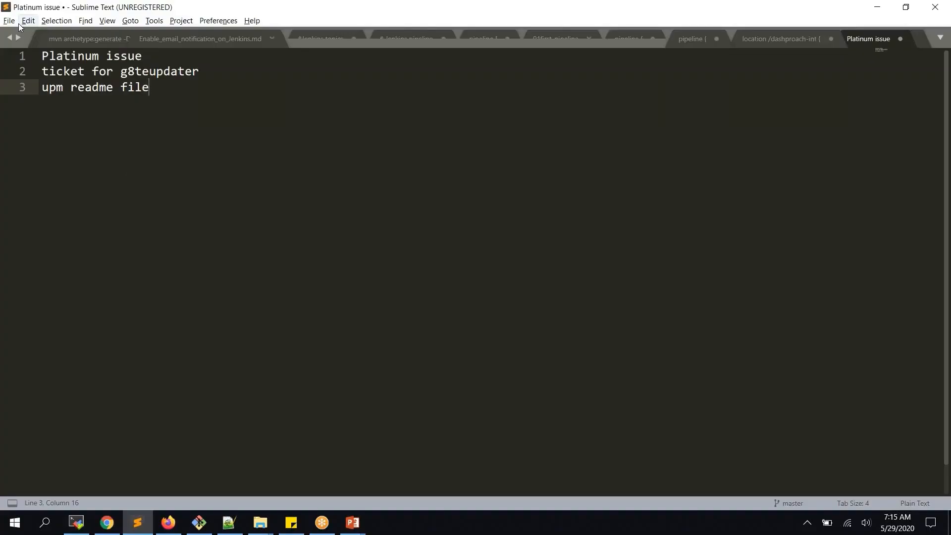
- Paste the libs-release-local distributionManagement snippet into a new Sublime Text file
{"action": "left_click", "coordinate": [11, 20]}
{"action": "left_click", "coordinate": [22, 31]}
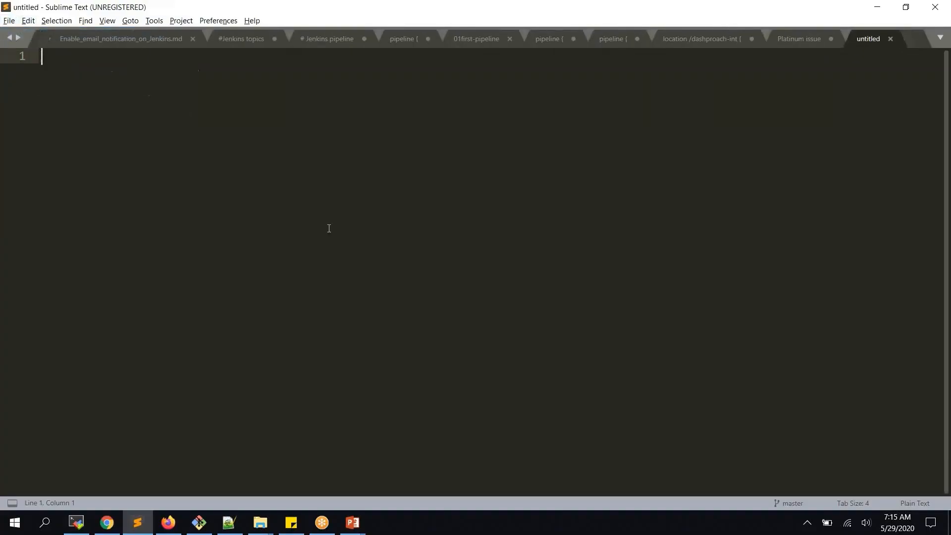
{"action": "key", "text": "ctrl+v"}
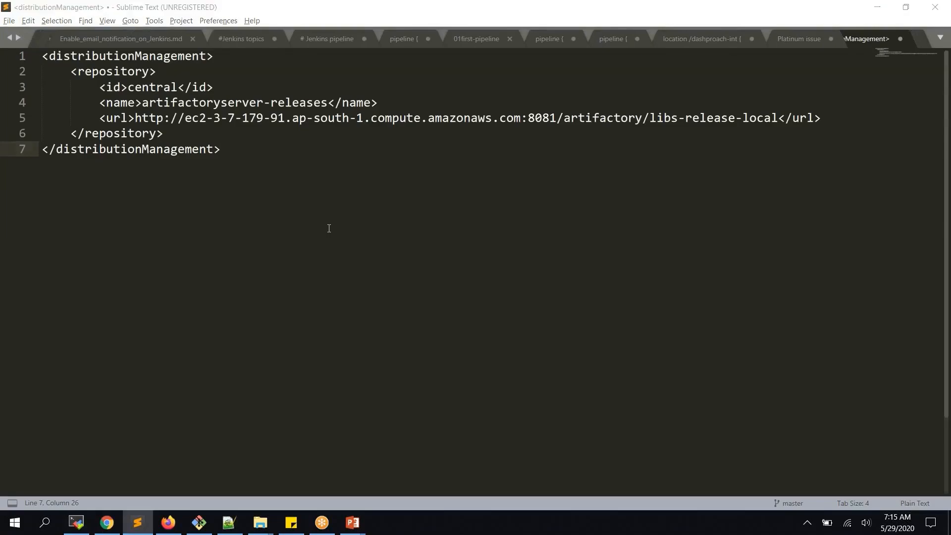
{"action": "key", "text": "alt+Tab"}
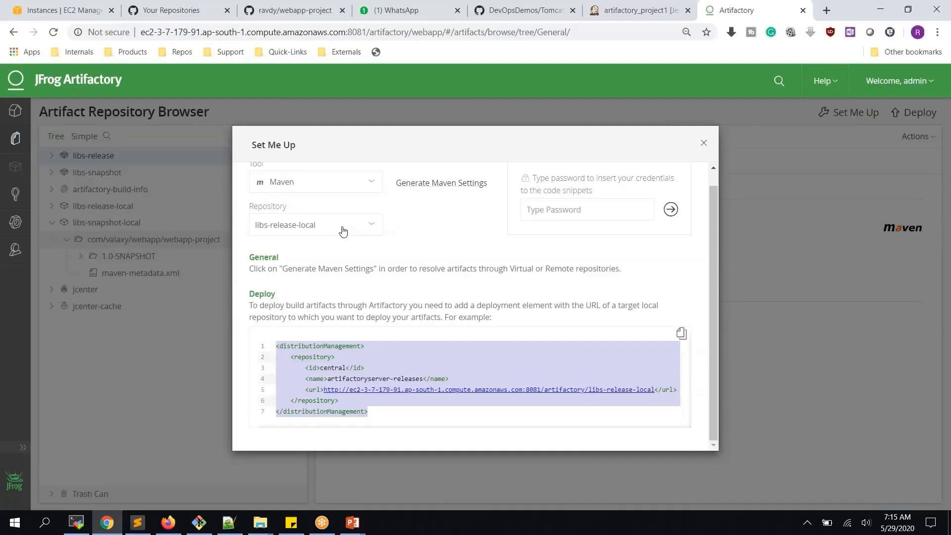
- Switch the Set Me Up repository to libs-snapshot-local and select its deploy snippet
{"action": "left_click", "coordinate": [346, 229]}
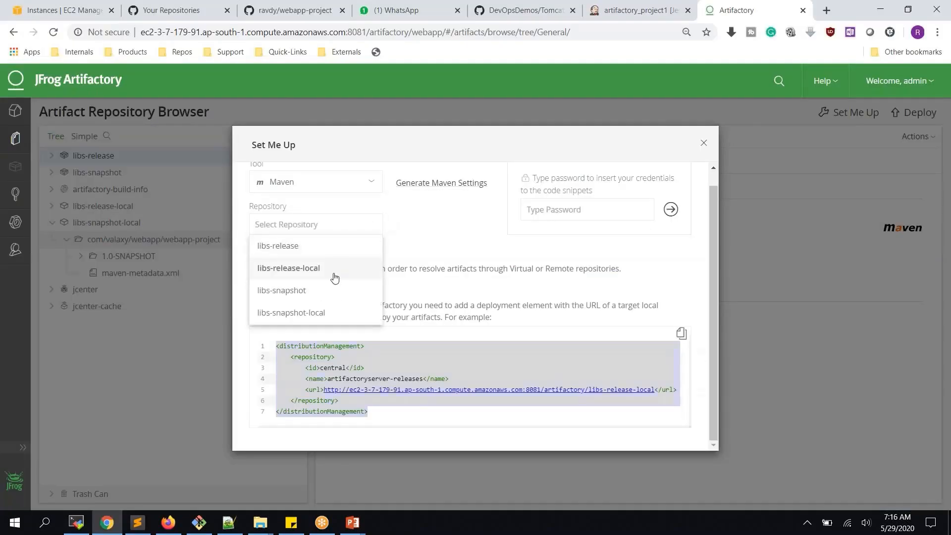
{"action": "left_click", "coordinate": [322, 276]}
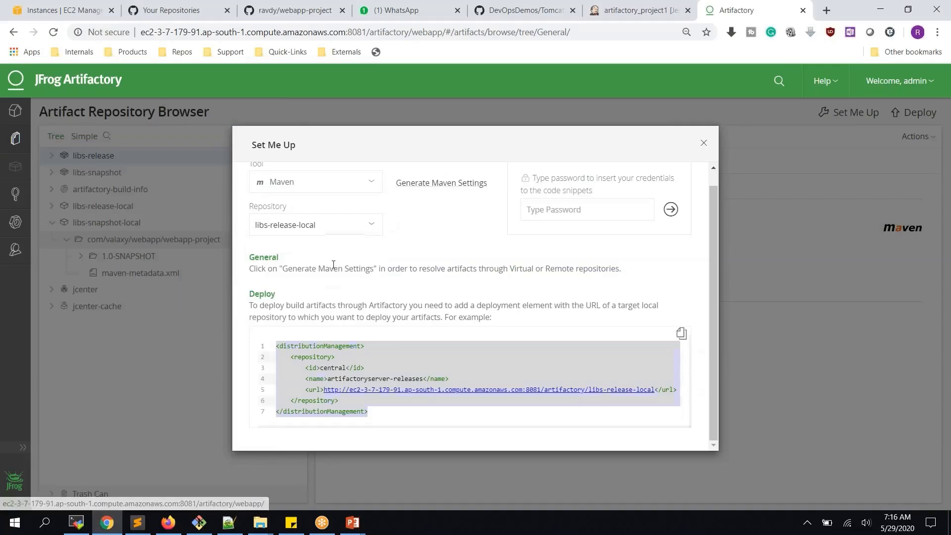
{"action": "left_click", "coordinate": [360, 227]}
{"action": "left_click", "coordinate": [338, 314]}
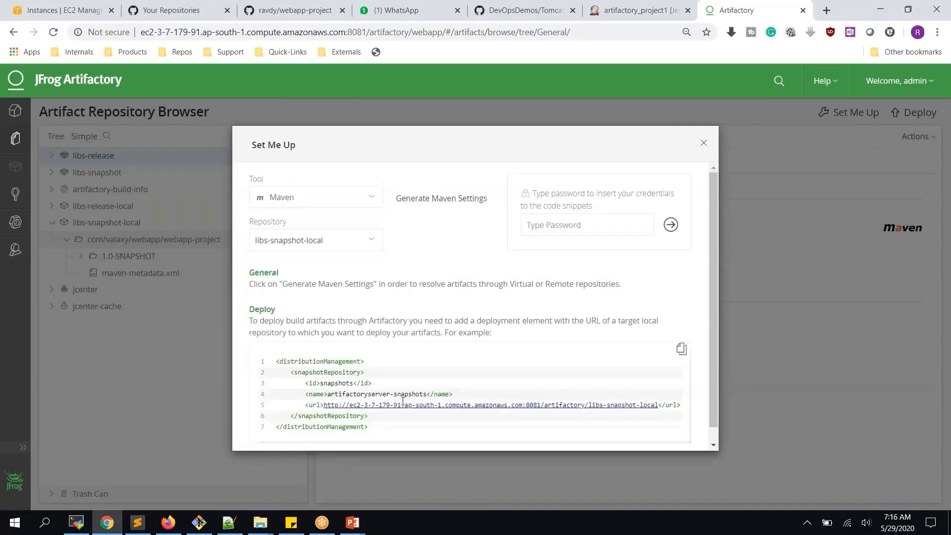
{"action": "left_click_drag", "start_coordinate": [372, 426], "coordinate": [256, 365]}
{"action": "key", "text": "ctrl+c"}
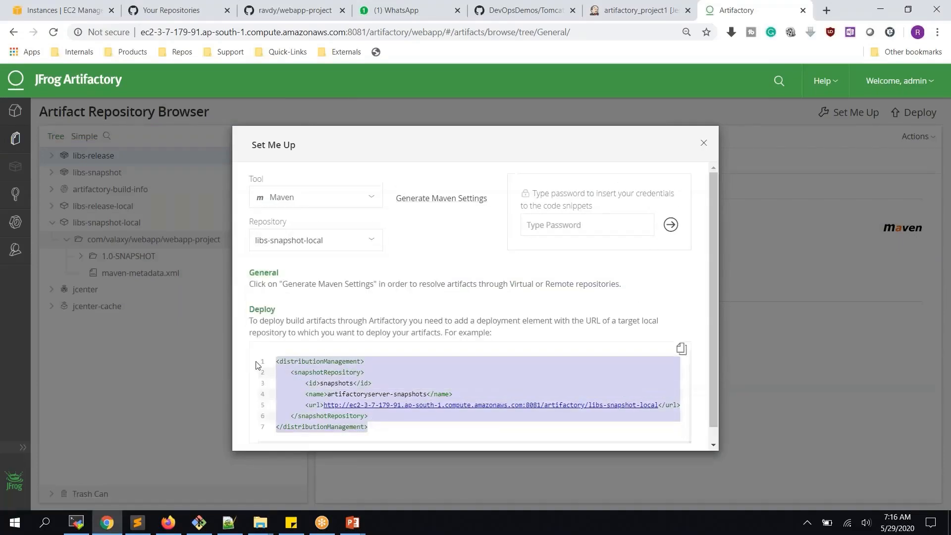
- Append the snapshot snippet, delete the duplicate wrapper lines, and copy the combined 12-line block
{"action": "key", "text": "alt+Tab"}
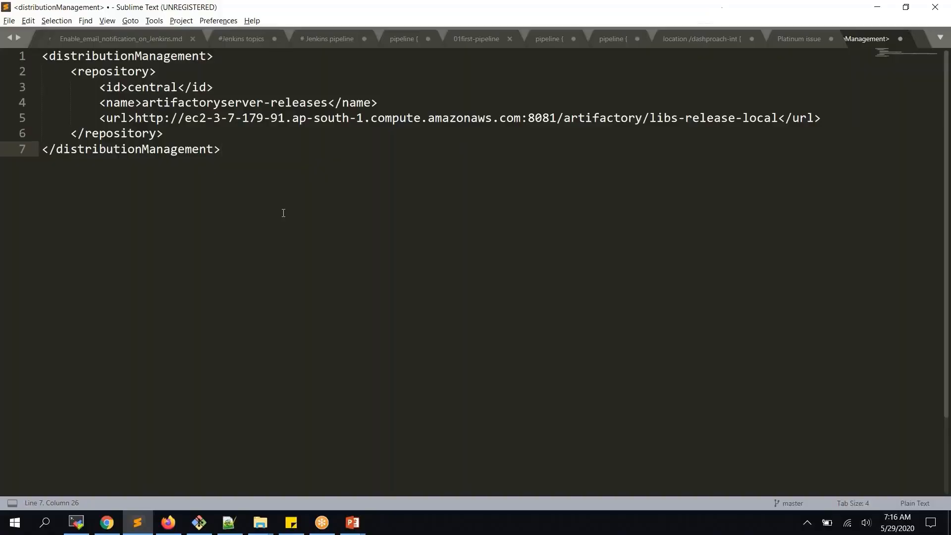
{"action": "key", "text": "Return"}
{"action": "key", "text": "Return"}
{"action": "key", "text": "ctrl+v"}
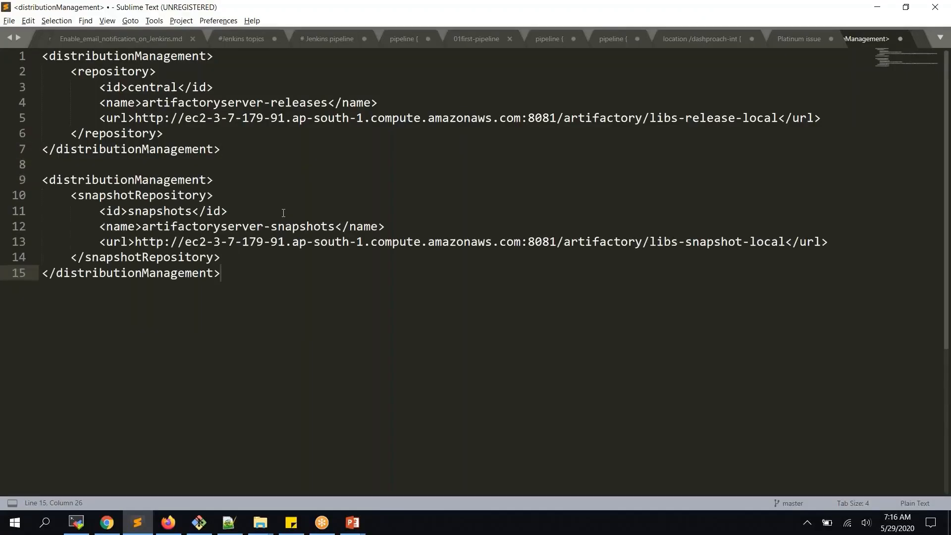
{"action": "left_click_drag", "start_coordinate": [216, 183], "coordinate": [22, 153]}
{"action": "key", "text": "Delete"}
{"action": "key", "text": "Delete"}
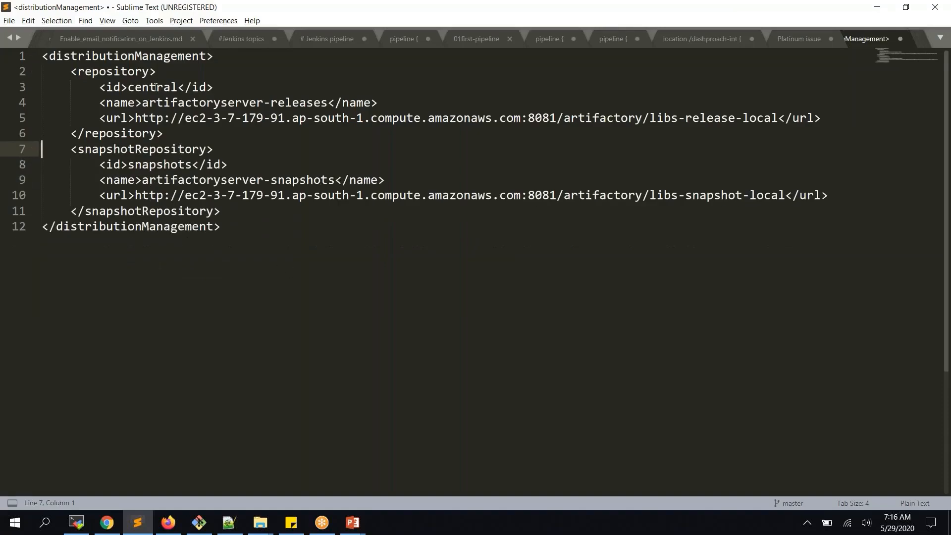
{"action": "left_click", "coordinate": [121, 71]}
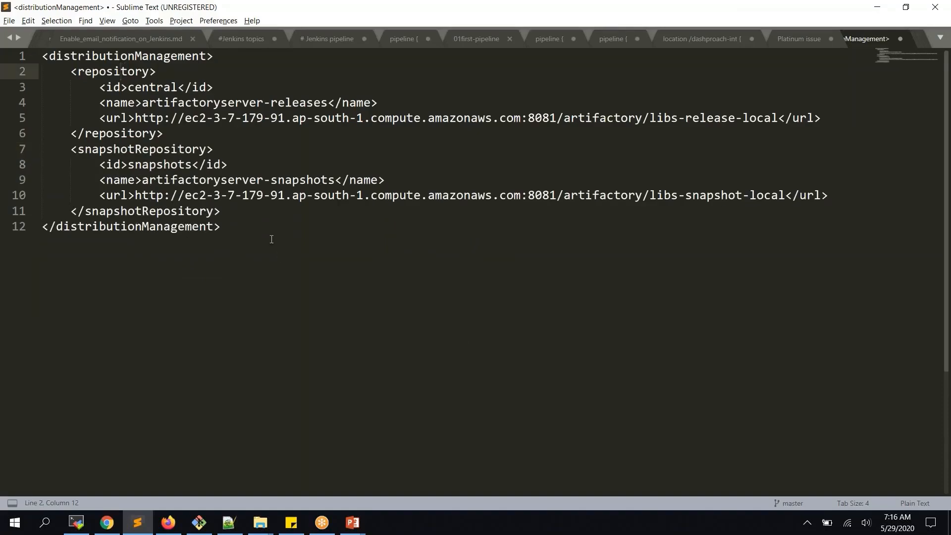
{"action": "left_click_drag", "start_coordinate": [247, 233], "coordinate": [44, 55]}
{"action": "key", "text": "ctrl+c"}
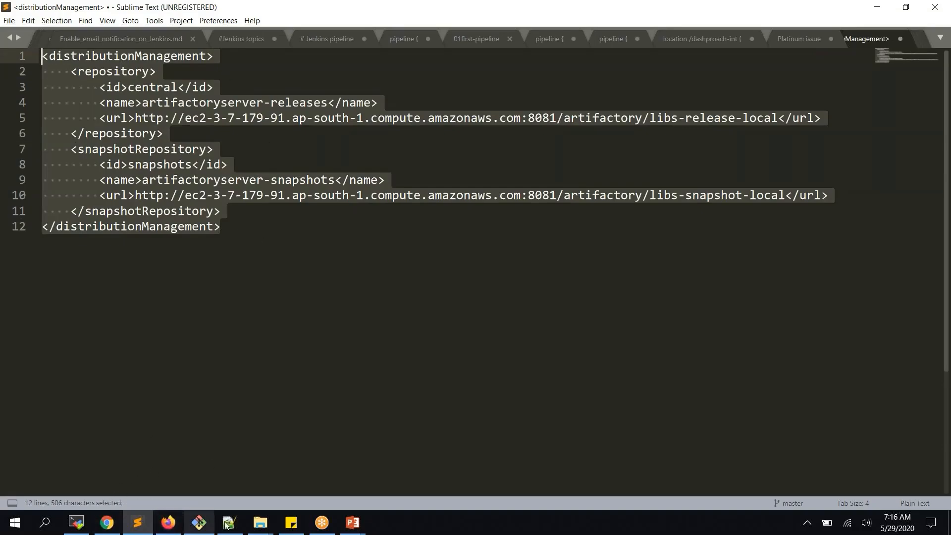
{"action": "left_click", "coordinate": [85, 525]}
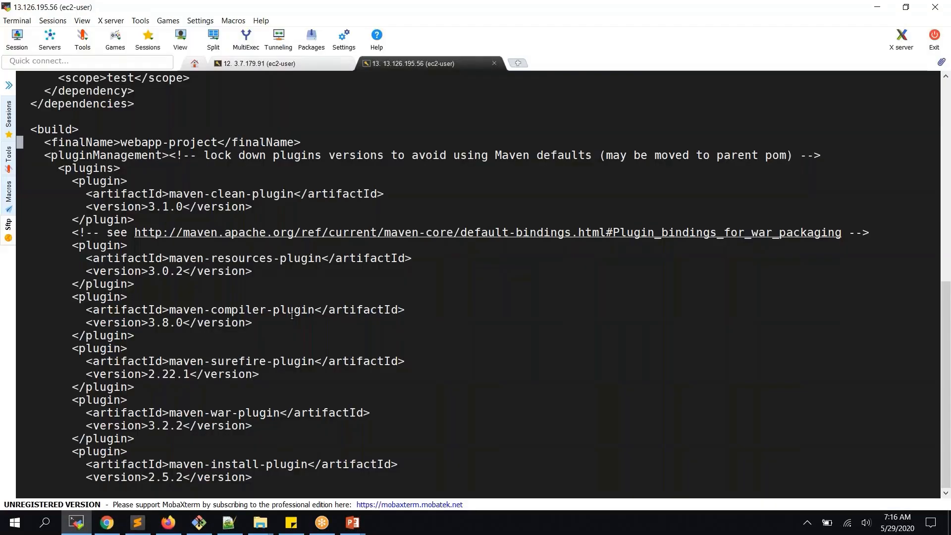
- Replace pom.xml's build plugin lines in vi with the pasted distributionManagement block above </project>
{"action": "key", "text": "d"}
{"action": "key", "text": "d"}
{"action": "key", "text": "d"}
{"action": "key", "text": "d"}
{"action": "key", "text": "d"}
{"action": "key", "text": "d"}
{"action": "key", "text": "d"}
{"action": "key", "text": "d"}
{"action": "key", "text": "d"}
{"action": "key", "text": "d"}
{"action": "key", "text": "d"}
{"action": "key", "text": "d"}
{"action": "key", "text": "d"}
{"action": "key", "text": "d"}
{"action": "key", "text": "d"}
{"action": "key", "text": "d"}
{"action": "key", "text": "d"}
{"action": "key", "text": "d"}
{"action": "key", "text": "d"}
{"action": "key", "text": "d"}
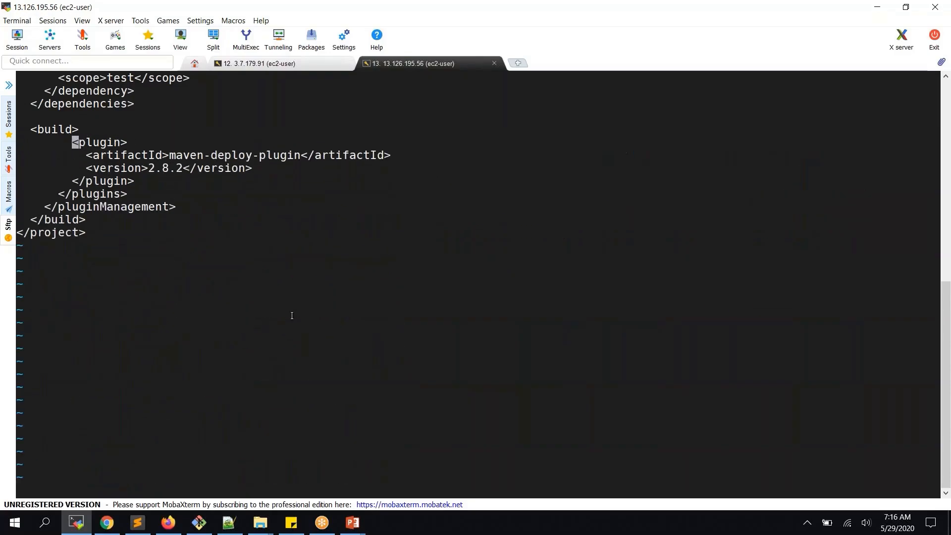
{"action": "key", "text": "d"}
{"action": "key", "text": "d"}
{"action": "key", "text": "d"}
{"action": "key", "text": "d"}
{"action": "key", "text": "k"}
{"action": "key", "text": "d"}
{"action": "key", "text": "d"}
{"action": "key", "text": "d"}
{"action": "key", "text": "d"}
{"action": "key", "text": "d"}
{"action": "key", "text": "d"}
{"action": "key", "text": "d"}
{"action": "key", "text": "d"}
{"action": "key", "text": "d"}
{"action": "key", "text": "d"}
{"action": "key", "text": "d"}
{"action": "key", "text": "d"}
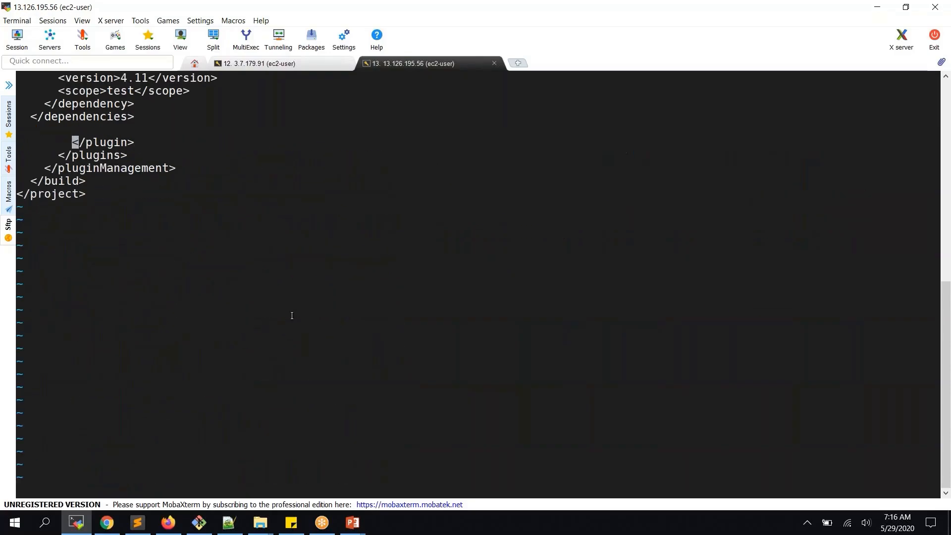
{"action": "key", "text": "O"}
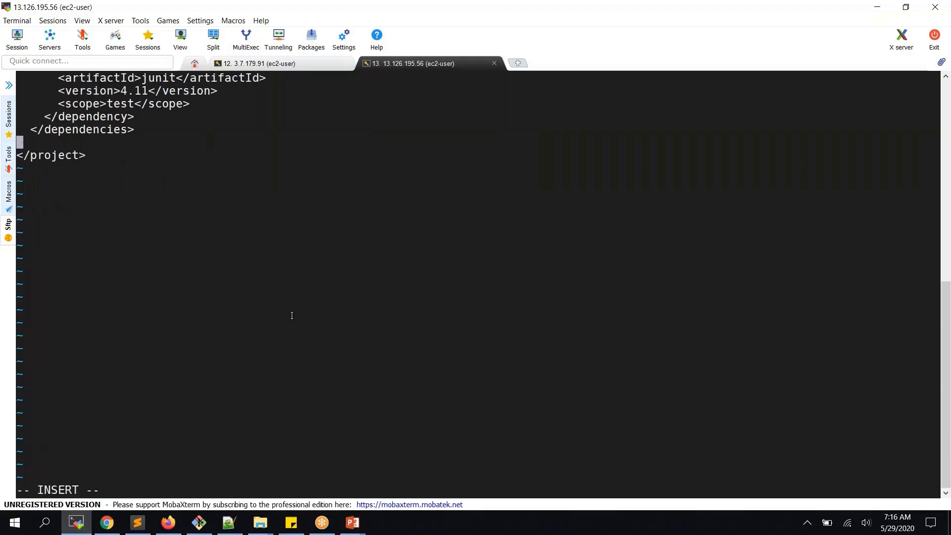
{"action": "right_click", "coordinate": [292, 315]}
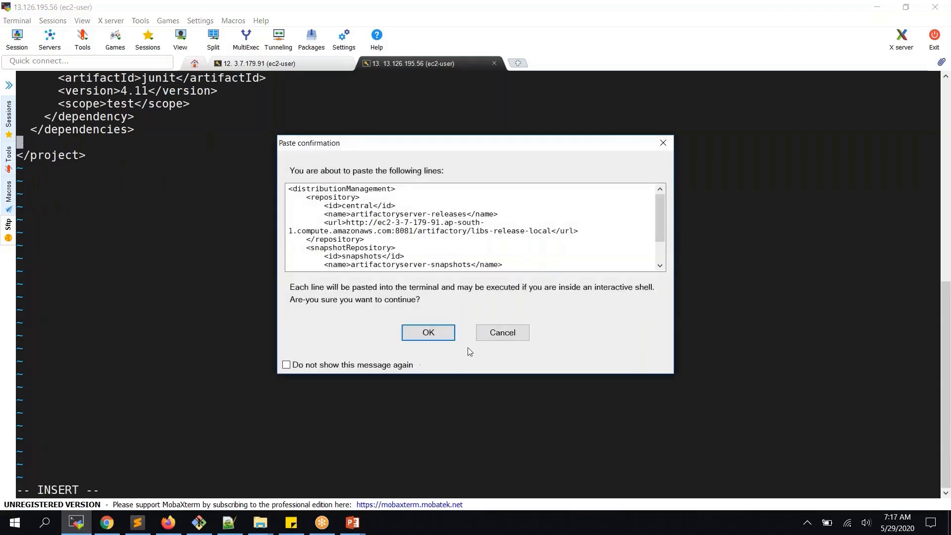
{"action": "left_click", "coordinate": [440, 334]}
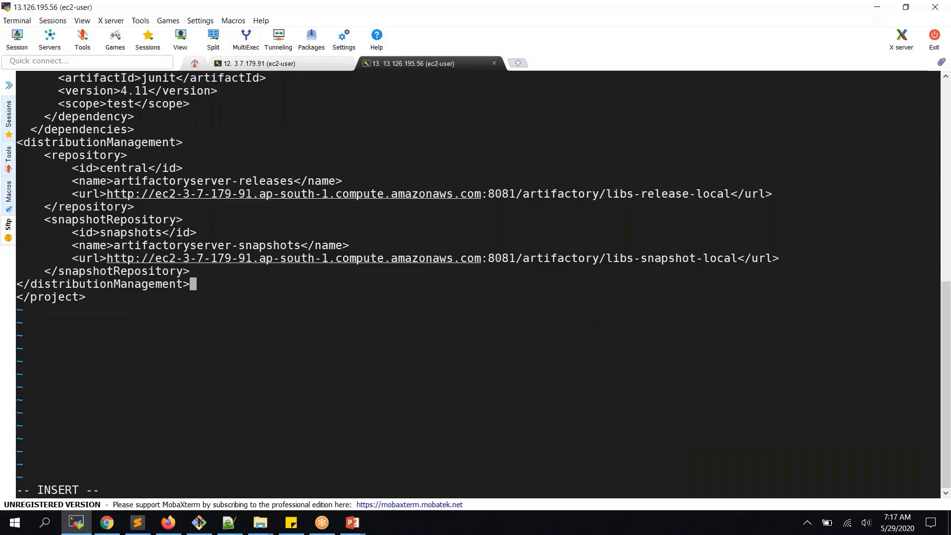
{"action": "key", "text": "Escape"}
- Save pom.xml with :wq and stage all changes with git add ., checking git status
{"action": "type", "text": ":wq"}
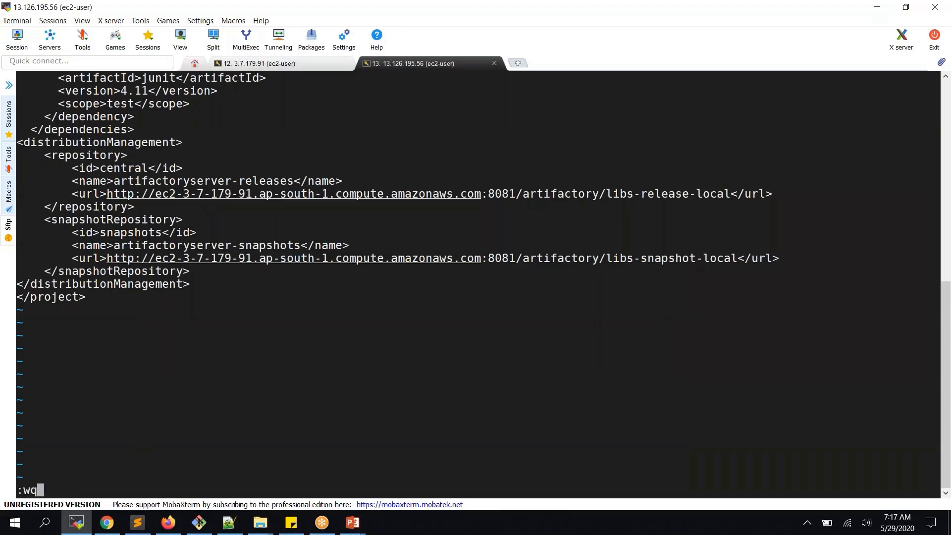
{"action": "key", "text": "Return"}
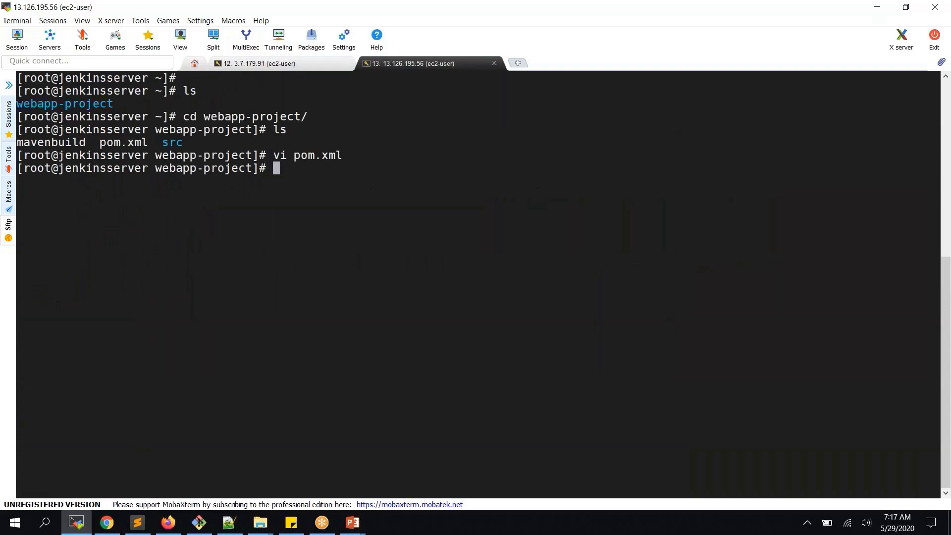
{"action": "type", "text": "git status"}
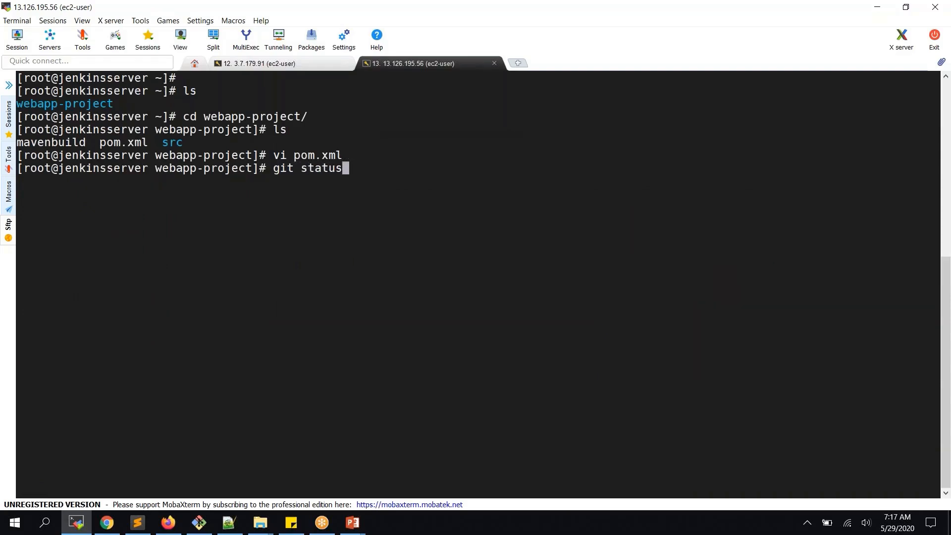
{"action": "key", "text": "Return"}
{"action": "type", "text": "git add ."}
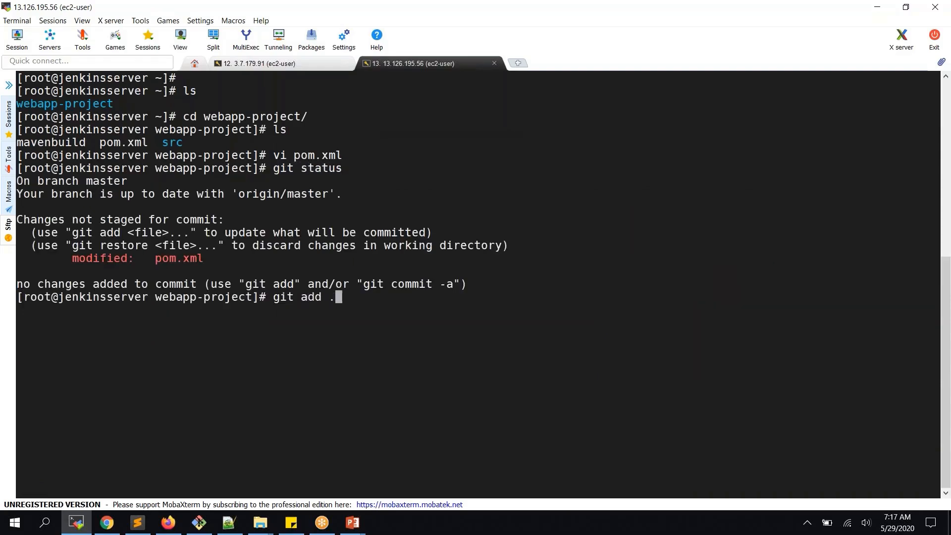
{"action": "key", "text": "Return"}
{"action": "type", "text": "git status"}
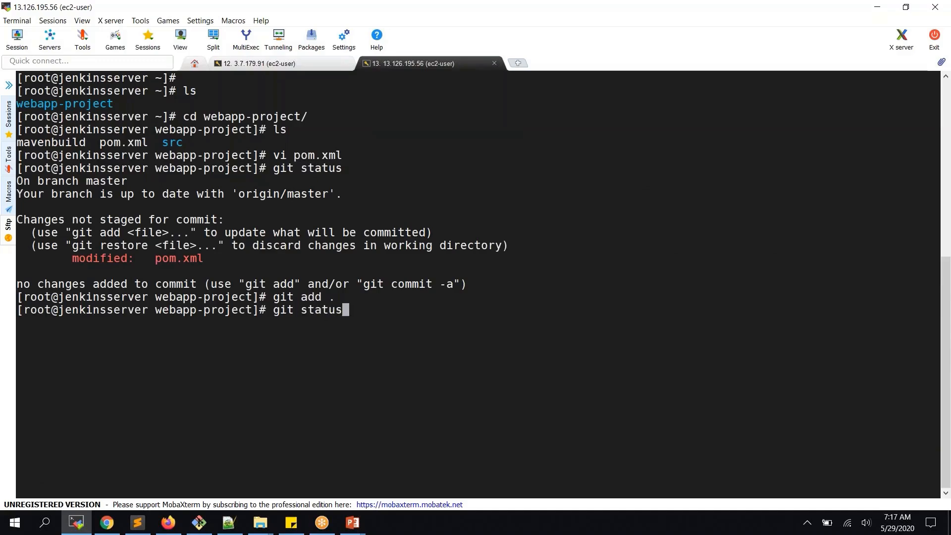
{"action": "key", "text": "Return"}
- Abort a premature push, then commit with message 'updated pox.xml with artifactory info'
{"action": "type", "text": "git pus"}
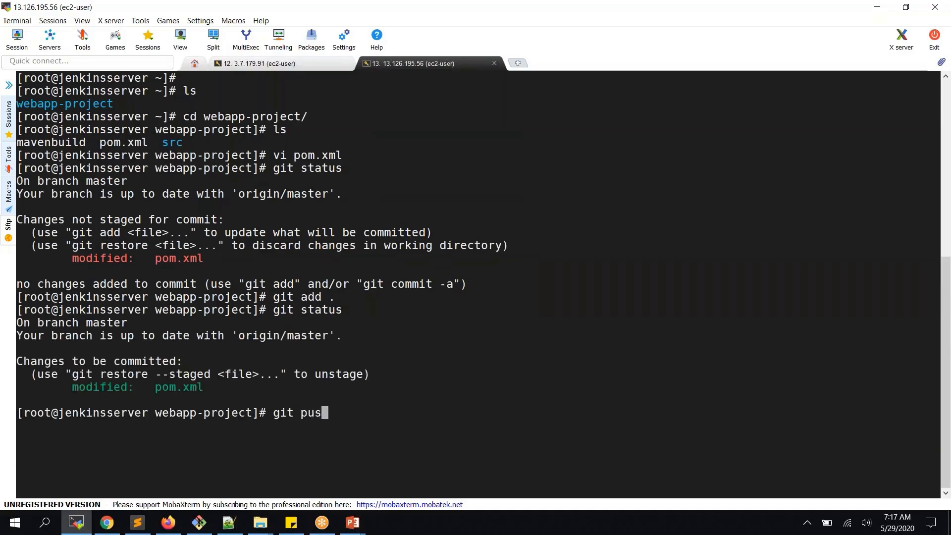
{"action": "type", "text": "h origin master"}
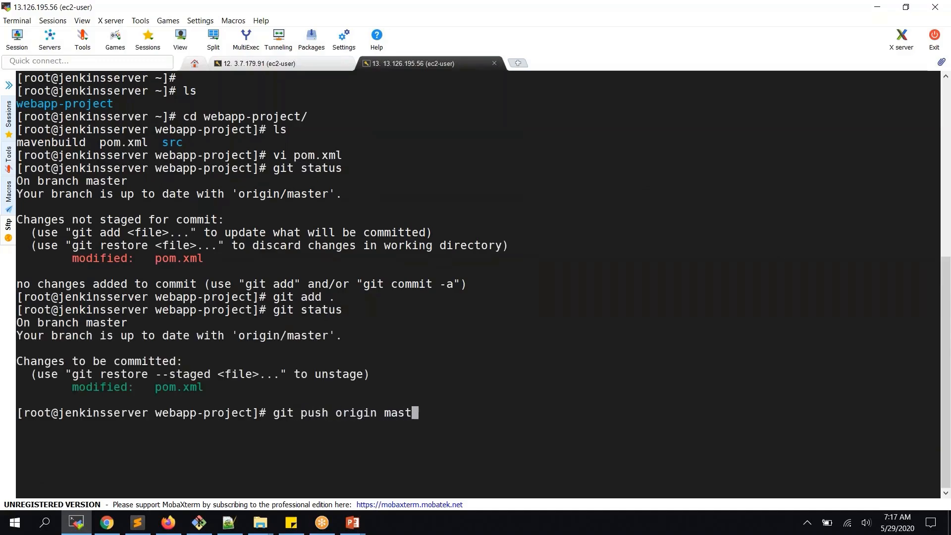
{"action": "key", "text": "Return"}
{"action": "type", "text": "arsr"}
{"action": "key", "text": "BackSpace"}
{"action": "key", "text": "BackSpace"}
{"action": "key", "text": "BackSpace"}
{"action": "key", "text": "BackSpace"}
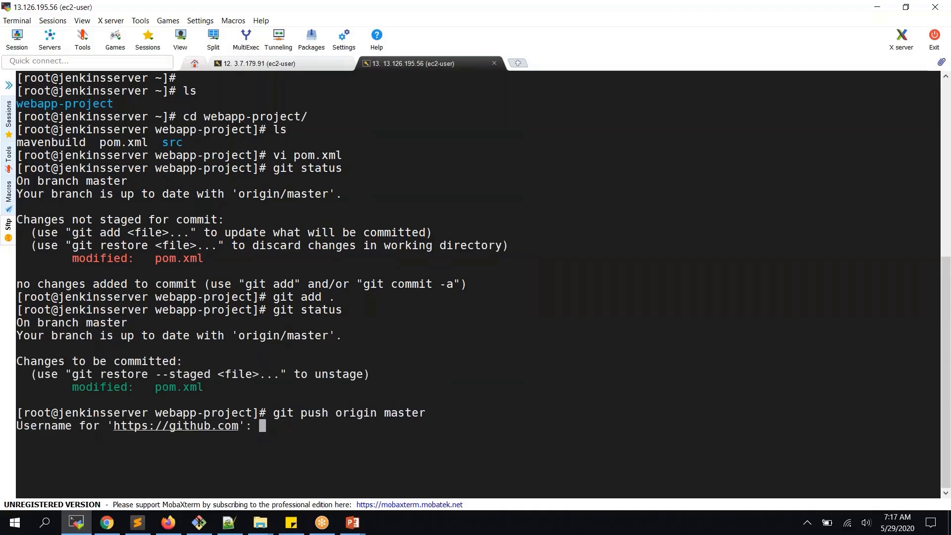
{"action": "key", "text": "ctrl+c"}
{"action": "type", "text": "git "}
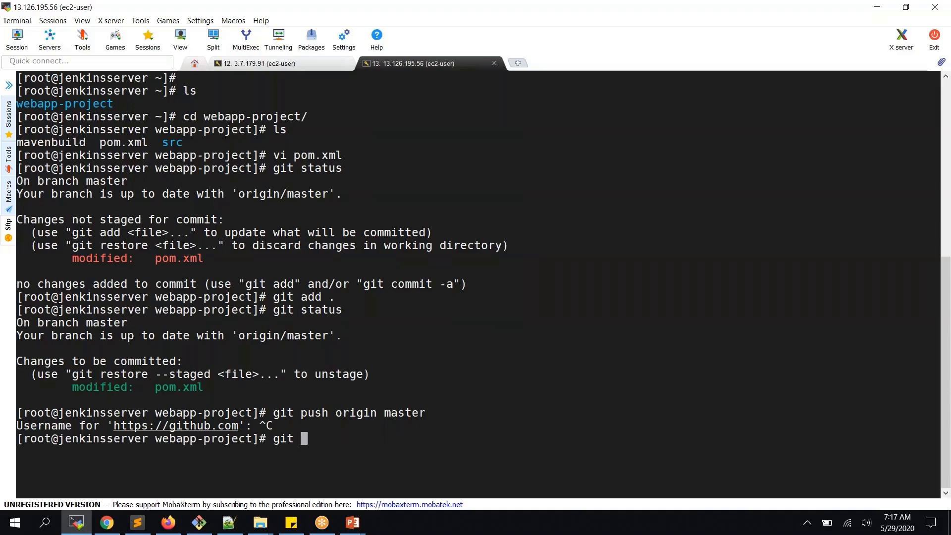
{"action": "type", "text": "commit -m \"updated "}
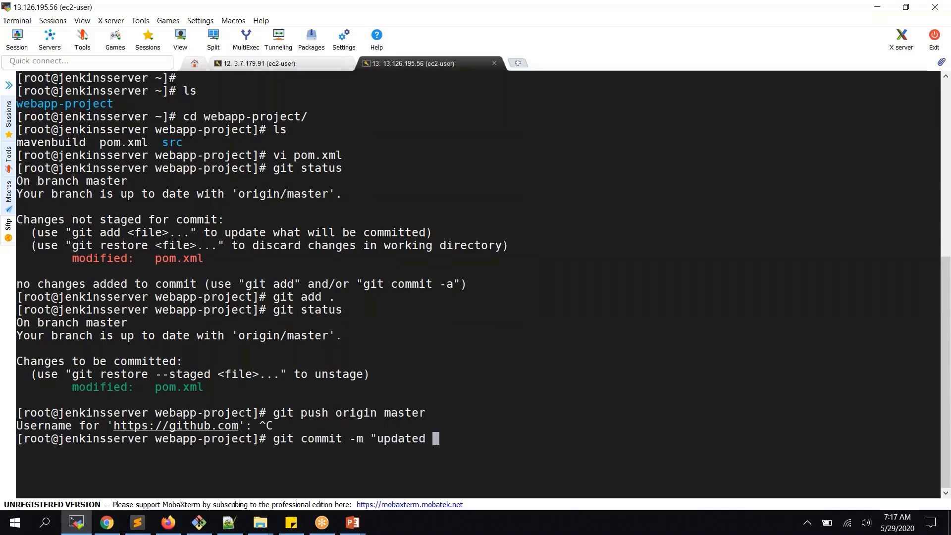
{"action": "type", "text": "pox.xml with repo i"}
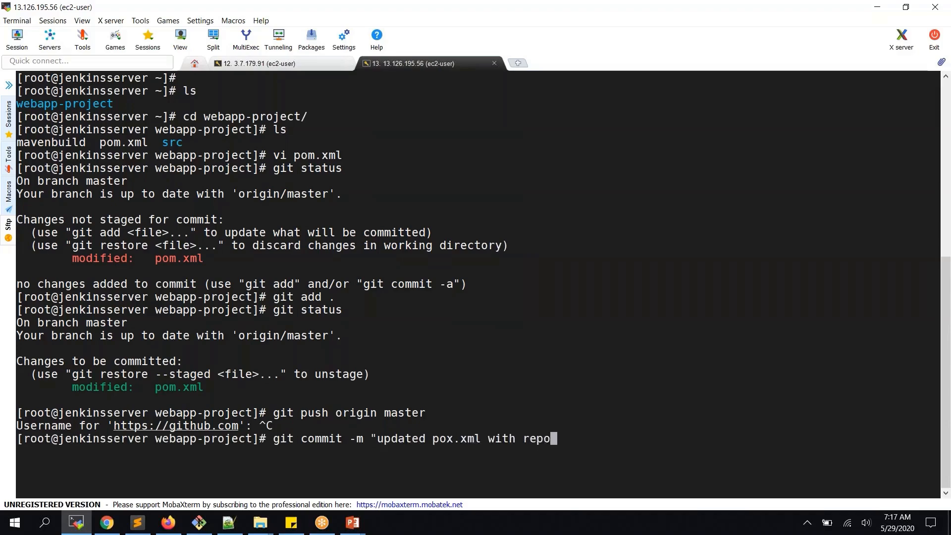
{"action": "key", "text": "BackSpace"}
{"action": "key", "text": "BackSpace"}
{"action": "key", "text": "BackSpace"}
{"action": "key", "text": "BackSpace"}
{"action": "key", "text": "BackSpace"}
{"action": "key", "text": "BackSpace"}
{"action": "type", "text": "artifactory"}
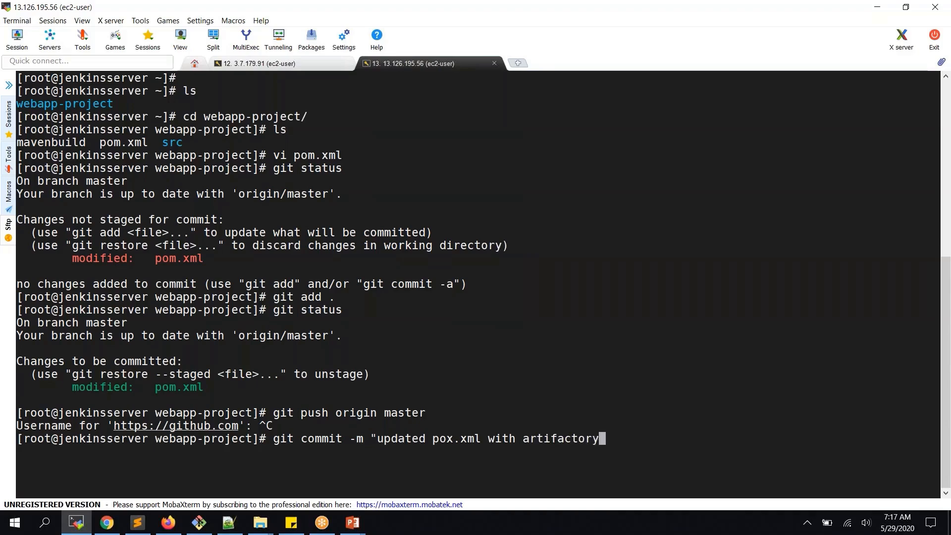
{"action": "type", "text": " rep"}
{"action": "key", "text": "BackSpace"}
{"action": "key", "text": "BackSpace"}
{"action": "key", "text": "BackSpace"}
{"action": "type", "text": "info\""}
{"action": "key", "text": "Return"}
- Push the commit to GitHub's master branch, entering GitHub credentials and retrying once
{"action": "type", "text": "gi"}
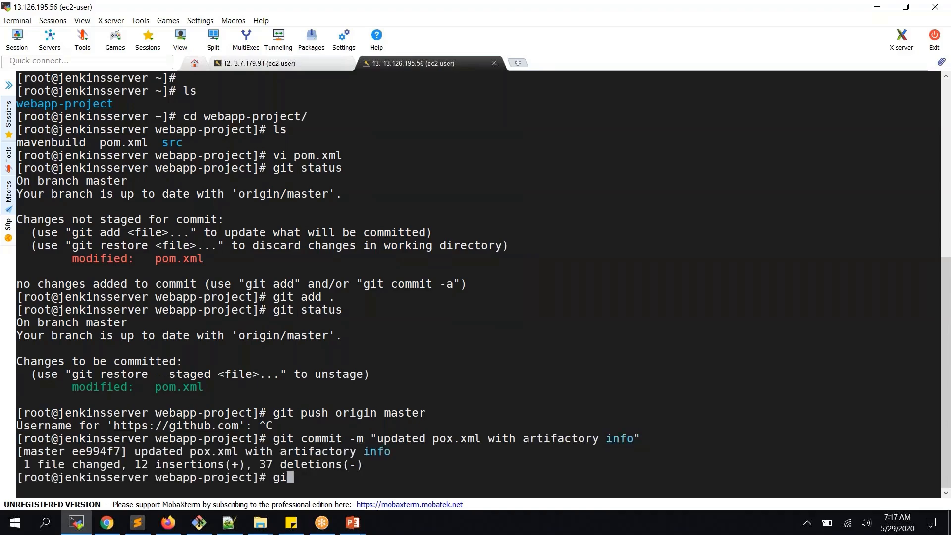
{"action": "type", "text": "t push origin master"}
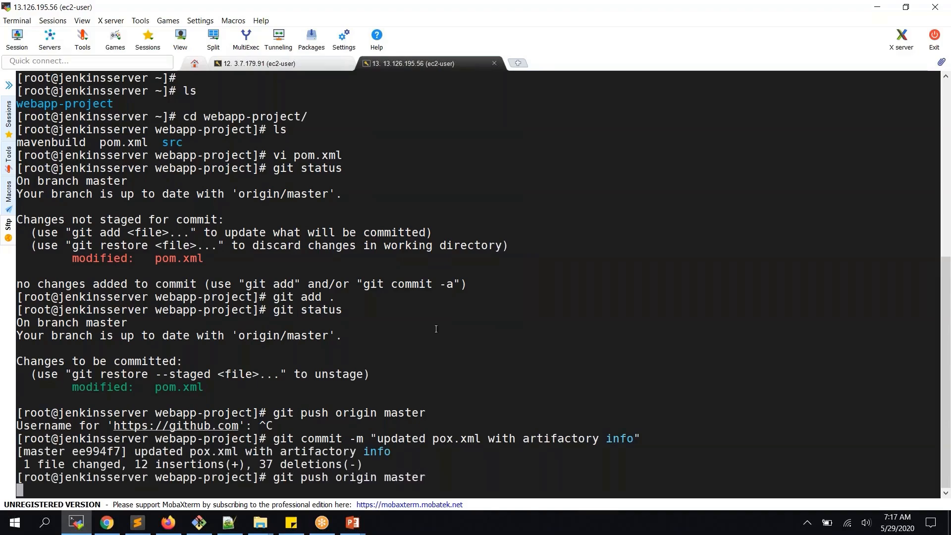
{"action": "key", "text": "Return"}
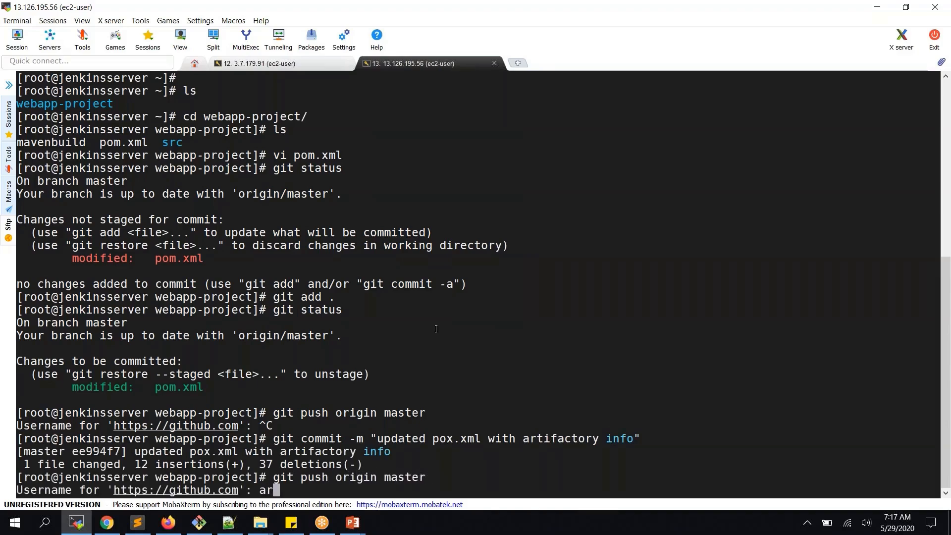
{"action": "key", "text": "Return"}
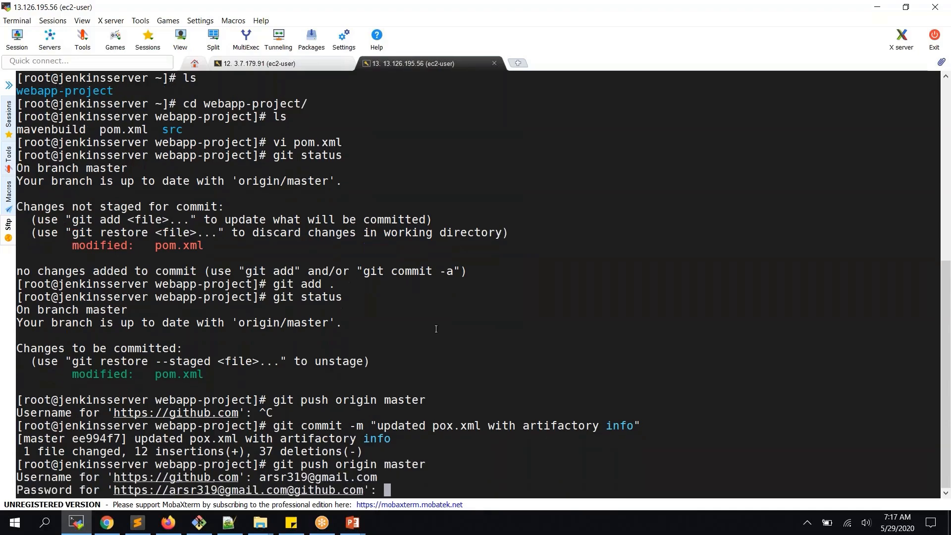
{"action": "key", "text": "Return"}
{"action": "key", "text": "Up"}
{"action": "key", "text": "Return"}
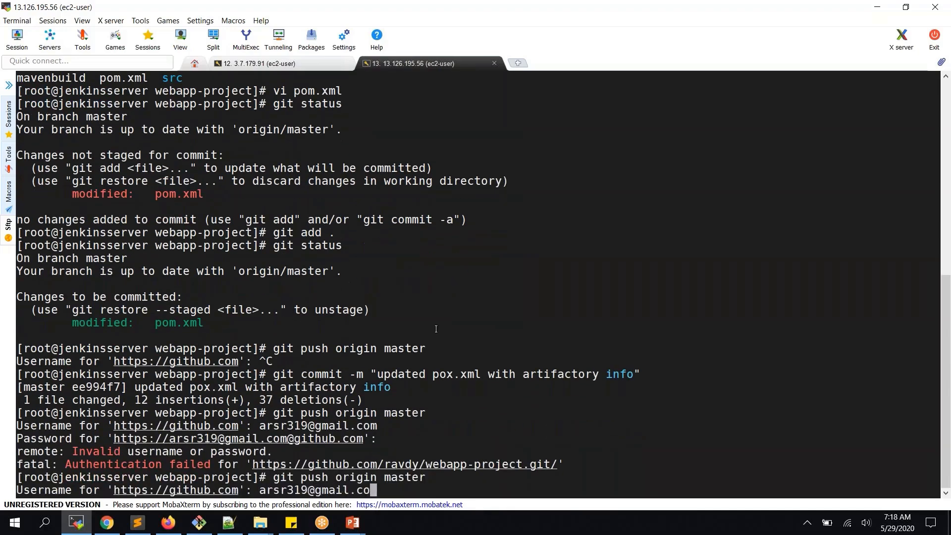
{"action": "key", "text": "Return"}
{"action": "key", "text": "Return"}
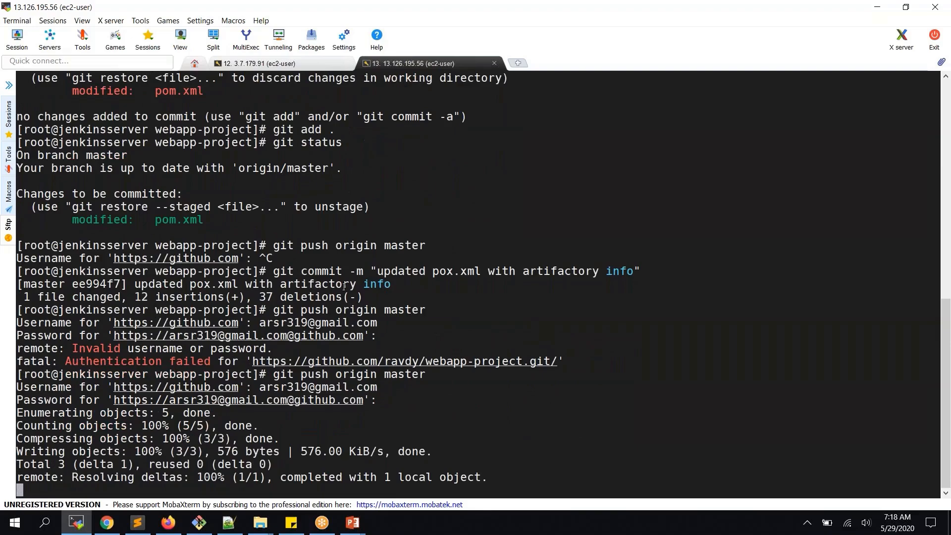
{"action": "left_click", "coordinate": [102, 525]}
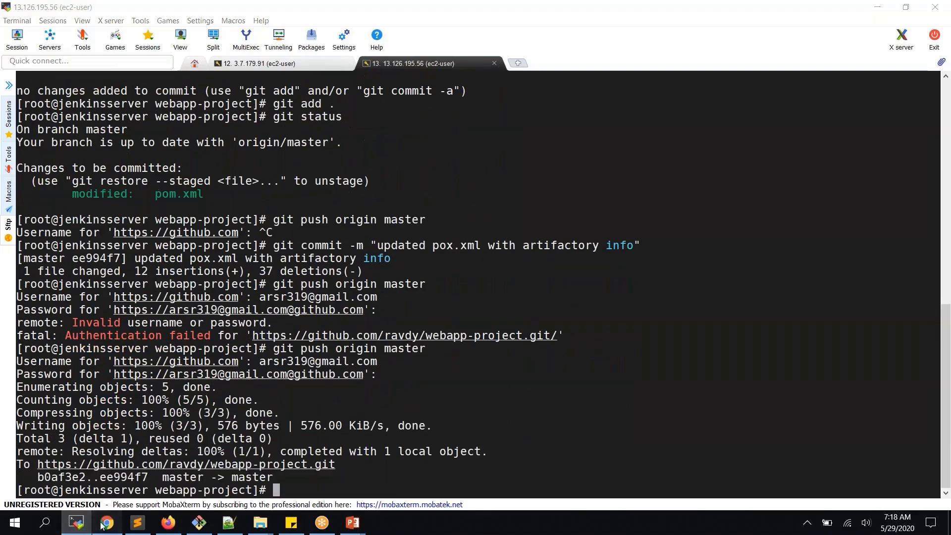
{"action": "key", "text": "alt+Tab"}
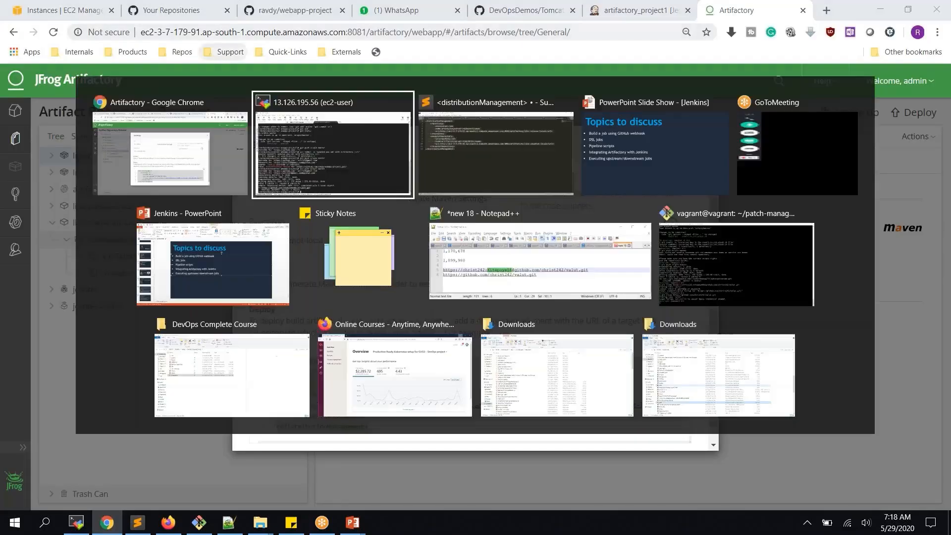
- Open webapp-project's pom.xml on GitHub and check the distributionManagement block with libs-release-local and libs-snapshot-local
{"action": "key", "text": "alt+Tab"}
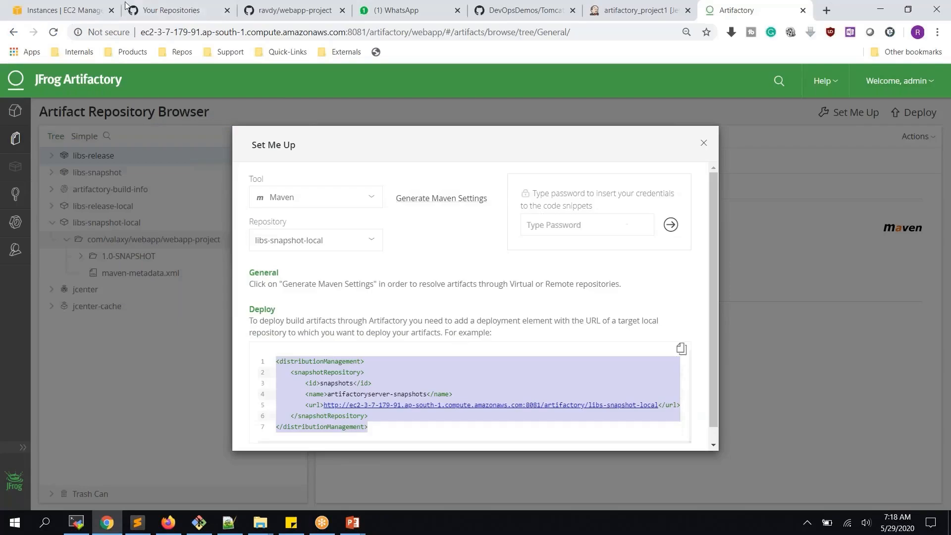
{"action": "left_click", "coordinate": [325, 15]}
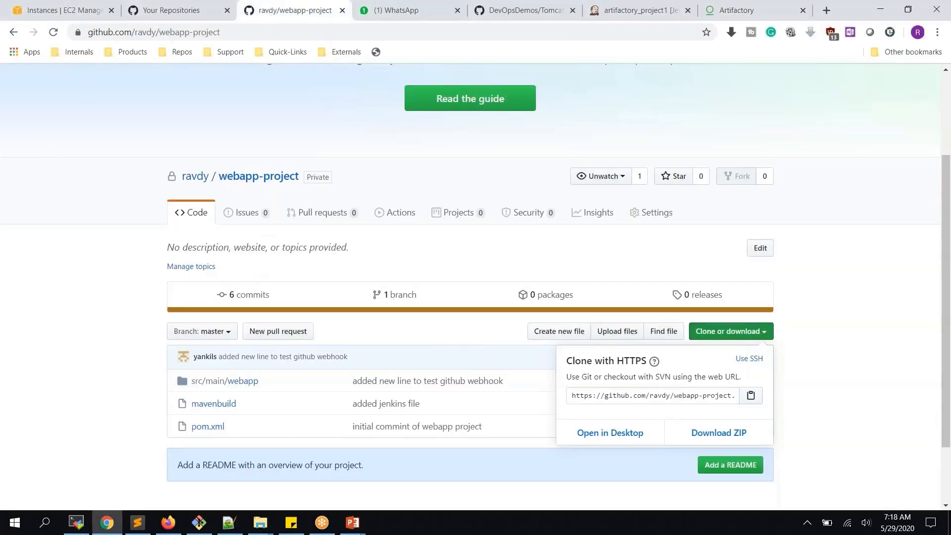
{"action": "left_click", "coordinate": [216, 426]}
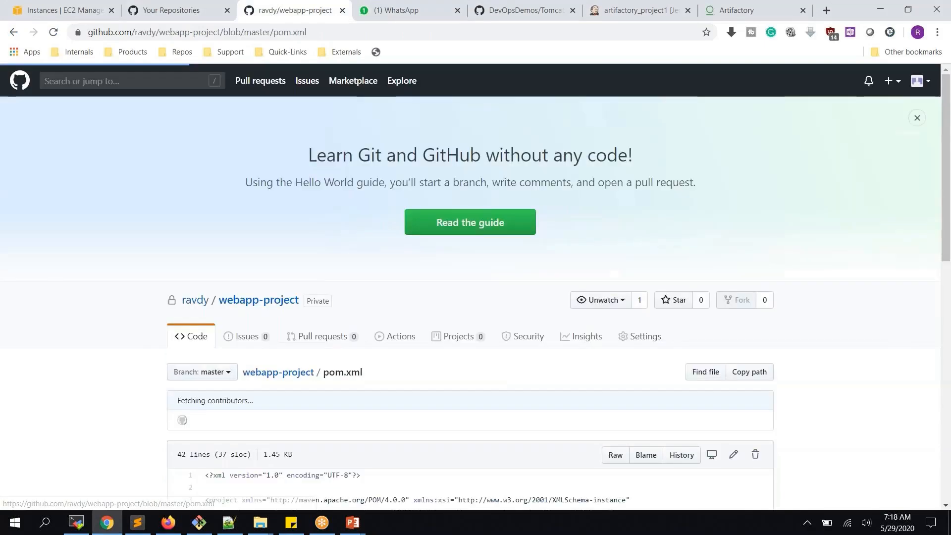
{"action": "scroll", "coordinate": [171, 296], "scroll_direction": "down", "scroll_amount": 8}
{"action": "scroll", "coordinate": [264, 416], "scroll_direction": "down", "scroll_amount": 3}
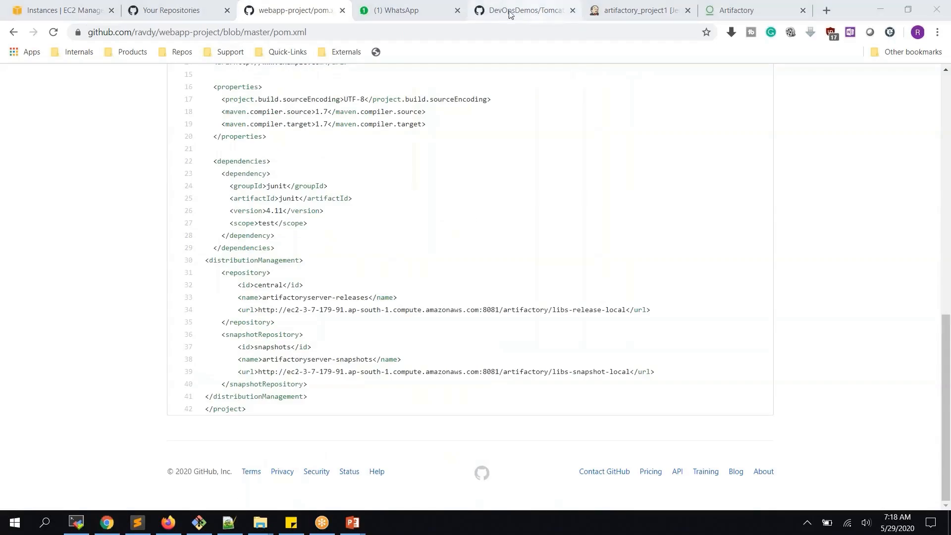
- Run build #3 of artifactory_project1 and review its console, highlighting the local .m2 install path
{"action": "left_click", "coordinate": [628, 14]}
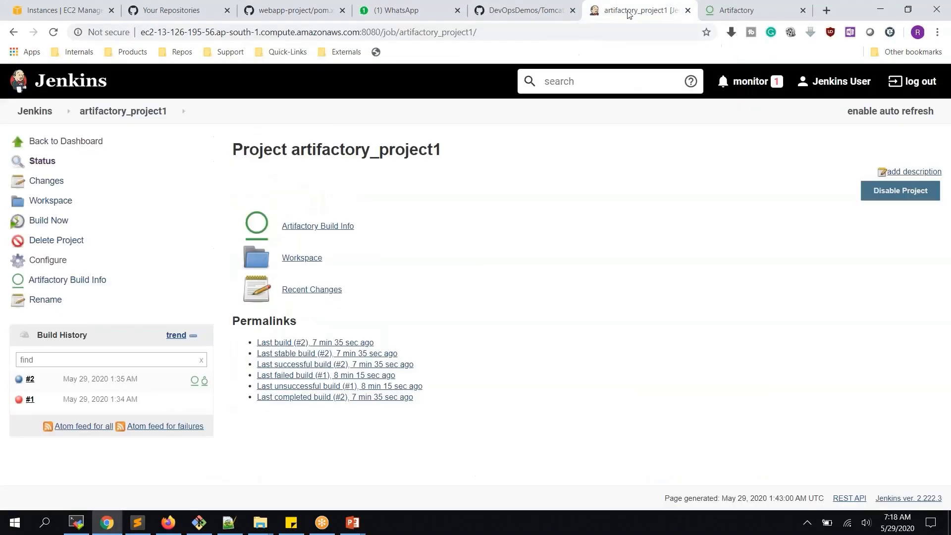
{"action": "left_click", "coordinate": [54, 222]}
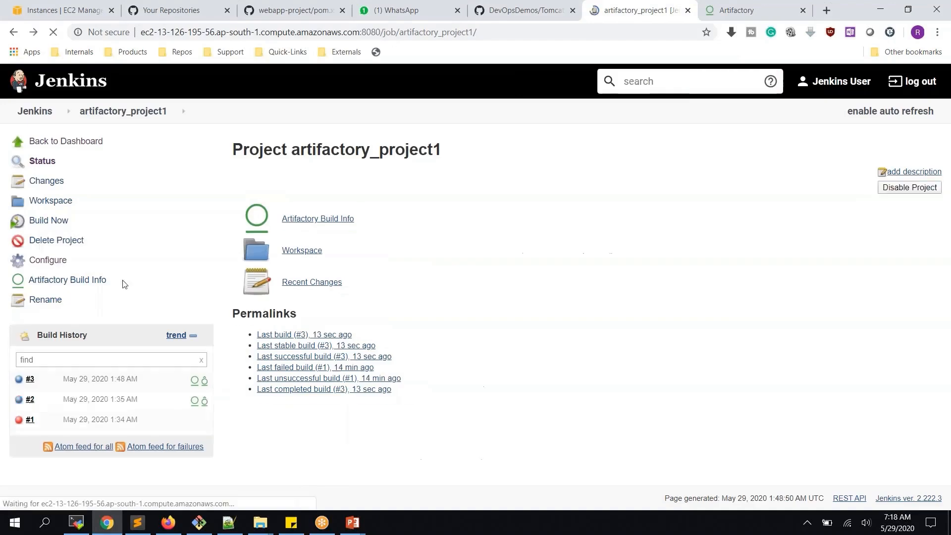
{"action": "left_click", "coordinate": [20, 387]}
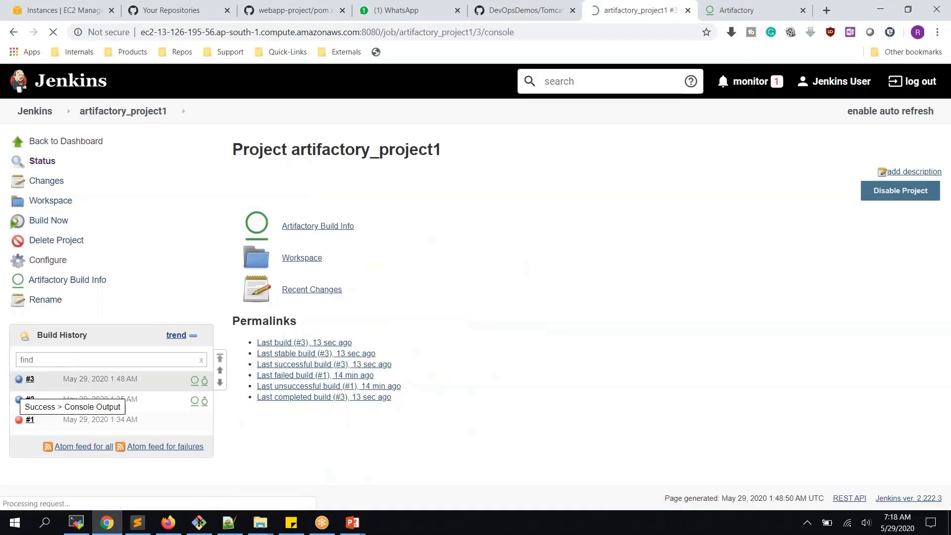
{"action": "scroll", "coordinate": [445, 297], "scroll_direction": "down", "scroll_amount": 4}
{"action": "scroll", "coordinate": [325, 369], "scroll_direction": "down", "scroll_amount": 5}
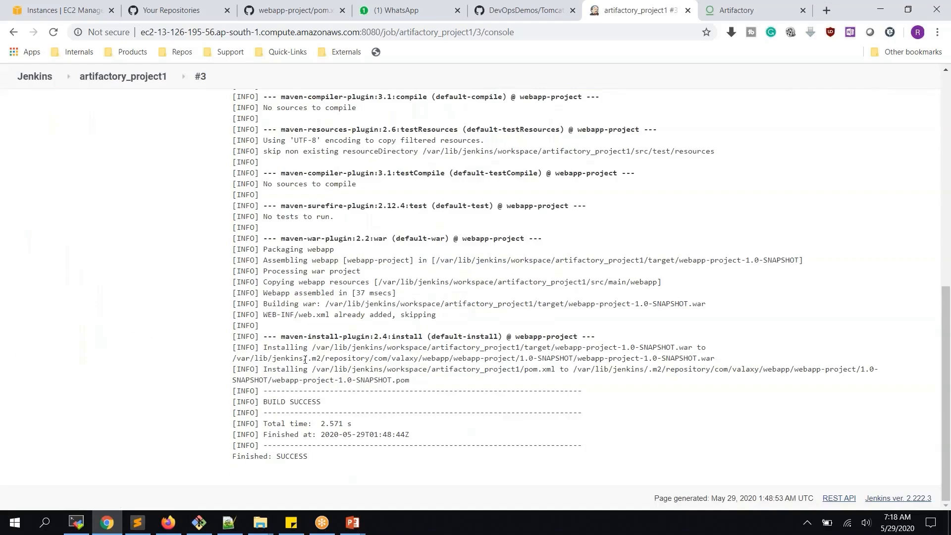
{"action": "left_click_drag", "start_coordinate": [304, 359], "coordinate": [730, 360]}
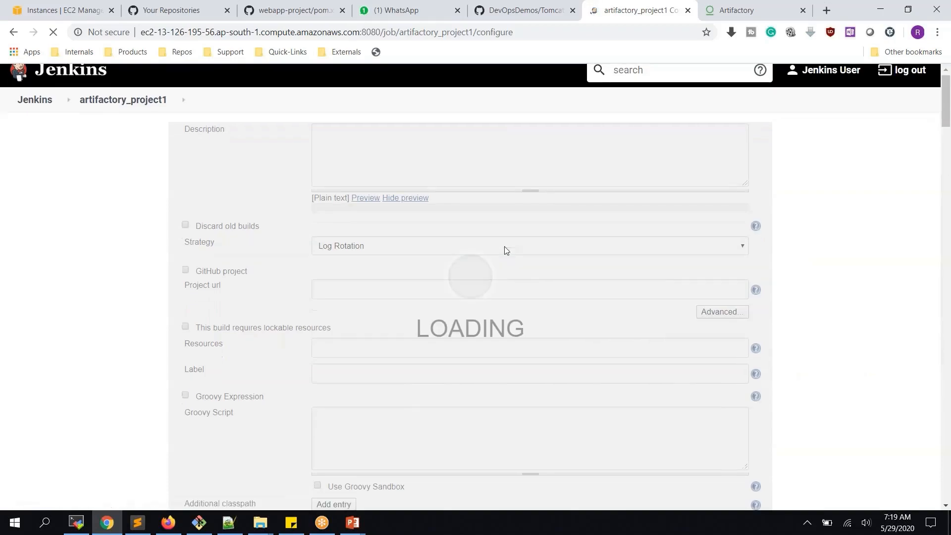
- Change the Maven goals to 'clean install deploy', save the job, and start build #4
{"action": "scroll", "coordinate": [505, 248], "scroll_direction": "down", "scroll_amount": 10}
{"action": "scroll", "coordinate": [504, 246], "scroll_direction": "down", "scroll_amount": 15}
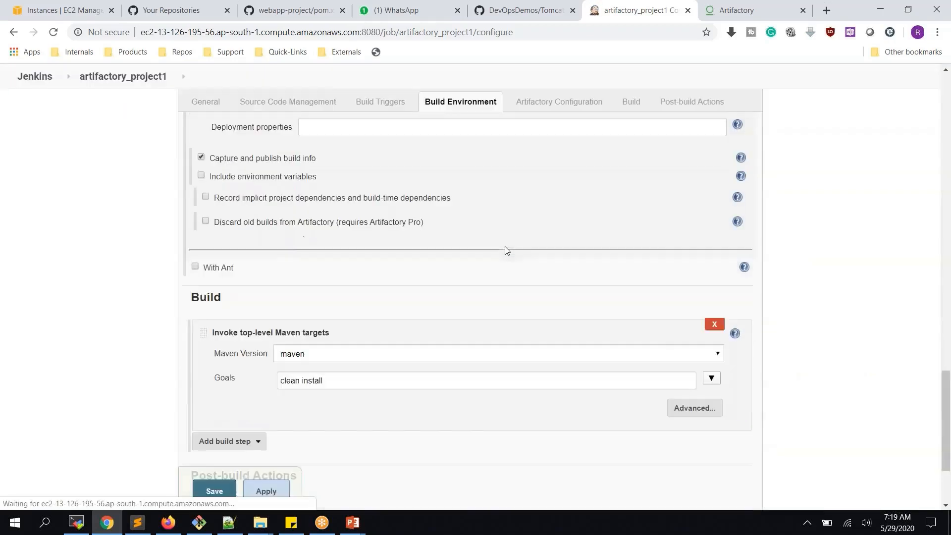
{"action": "left_click", "coordinate": [421, 247]}
{"action": "type", "text": "deploy"}
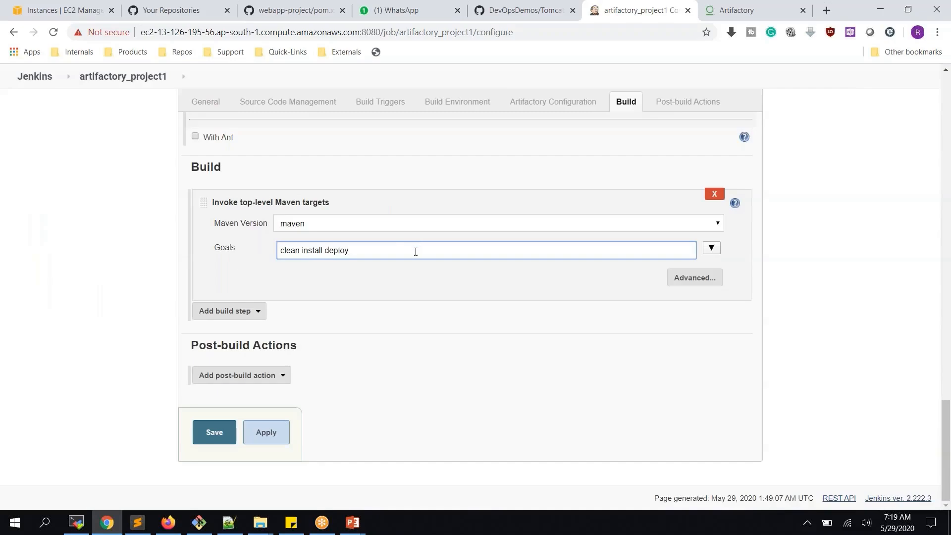
{"action": "left_click", "coordinate": [267, 433]}
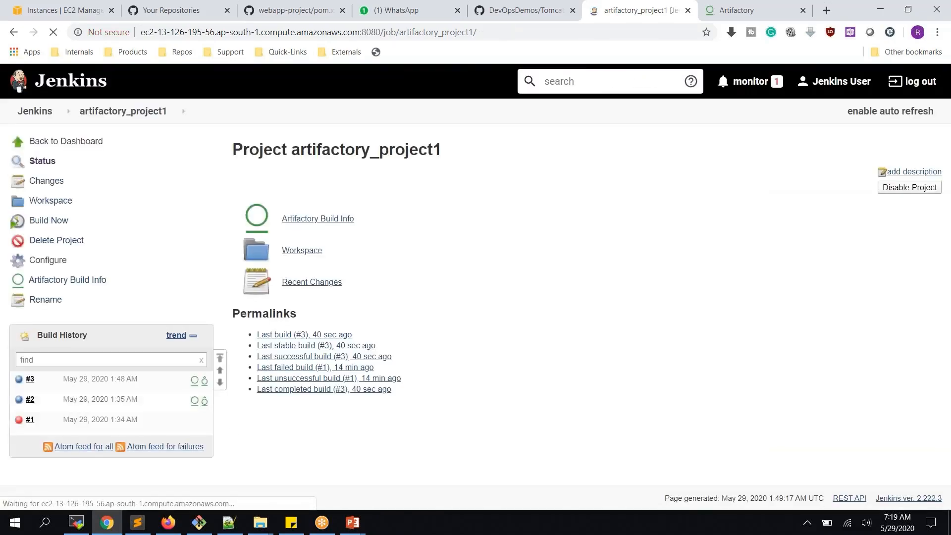
{"action": "left_click", "coordinate": [56, 225]}
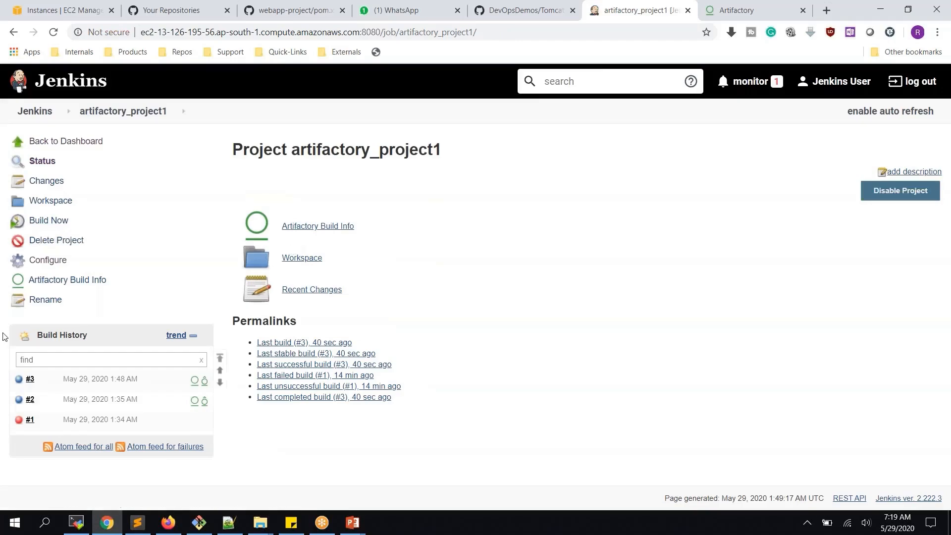
{"action": "left_click", "coordinate": [74, 386]}
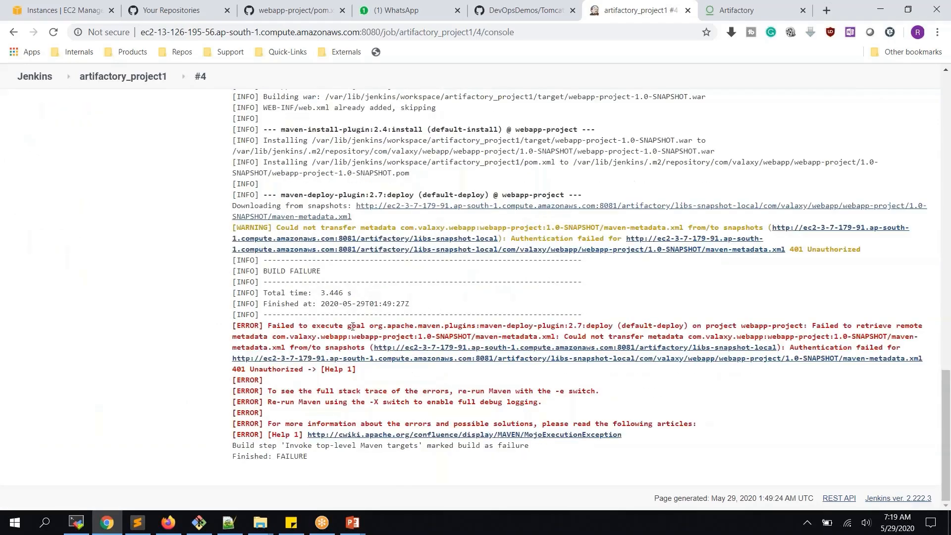
- Inspect build #4's failing maven-deploy-plugin error and the Artifactory snapshots URL in the console
{"action": "left_click_drag", "start_coordinate": [381, 326], "coordinate": [610, 327]}
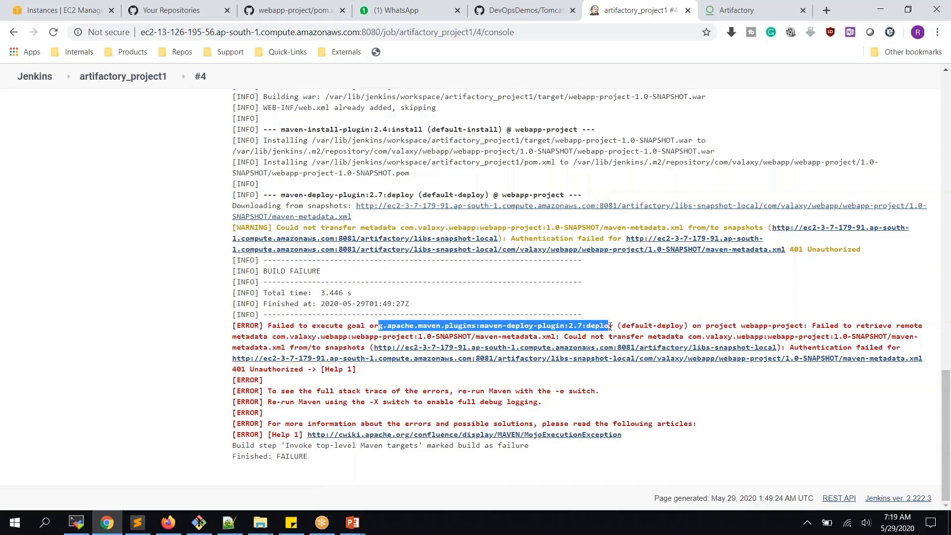
{"action": "left_click", "coordinate": [99, 311]}
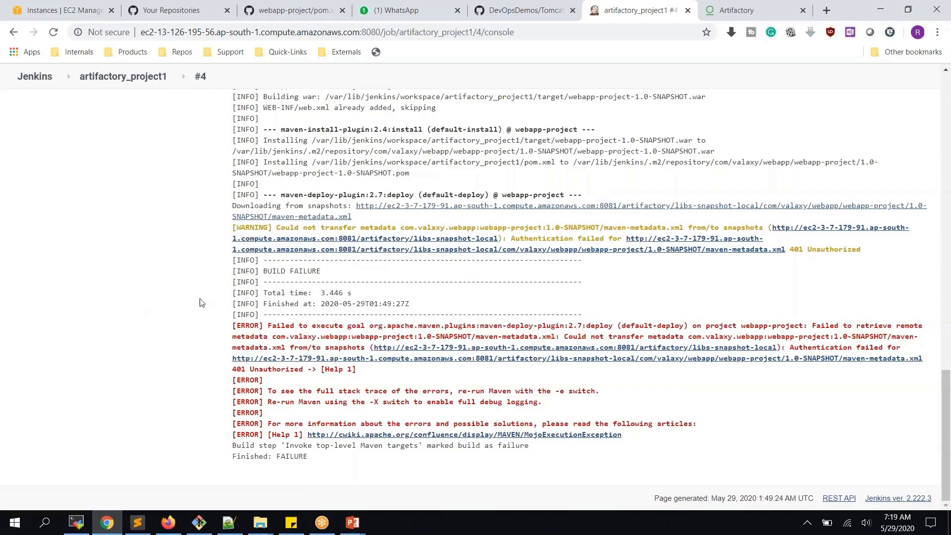
{"action": "scroll", "coordinate": [218, 302], "scroll_direction": "up", "scroll_amount": 1}
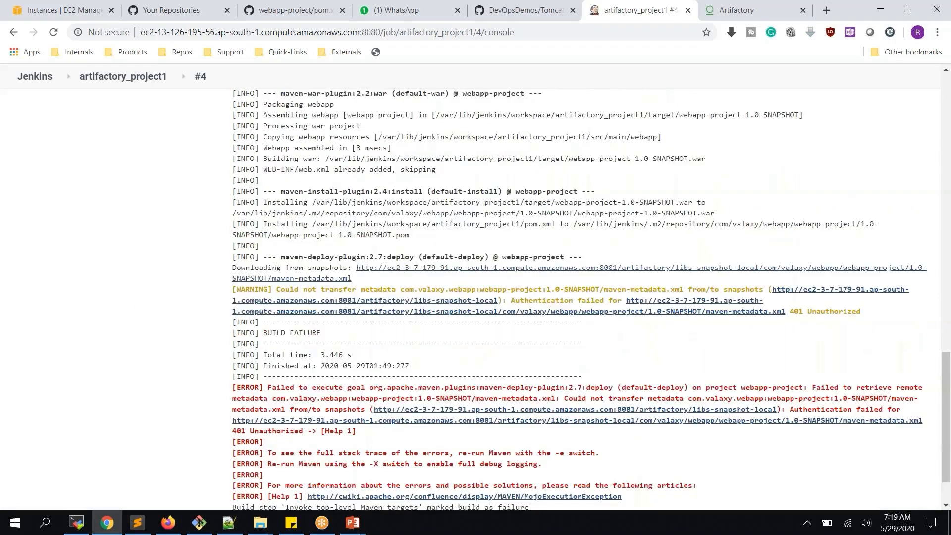
{"action": "left_click_drag", "start_coordinate": [355, 269], "coordinate": [360, 279]}
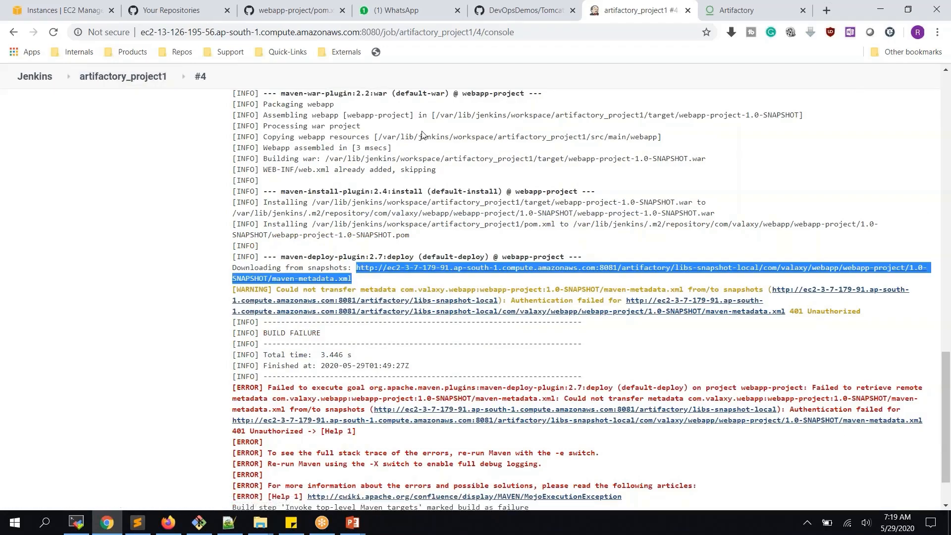
- Clear the terminal, change into /opt and list its contents
{"action": "left_click", "coordinate": [83, 525]}
{"action": "type", "text": "clea"}
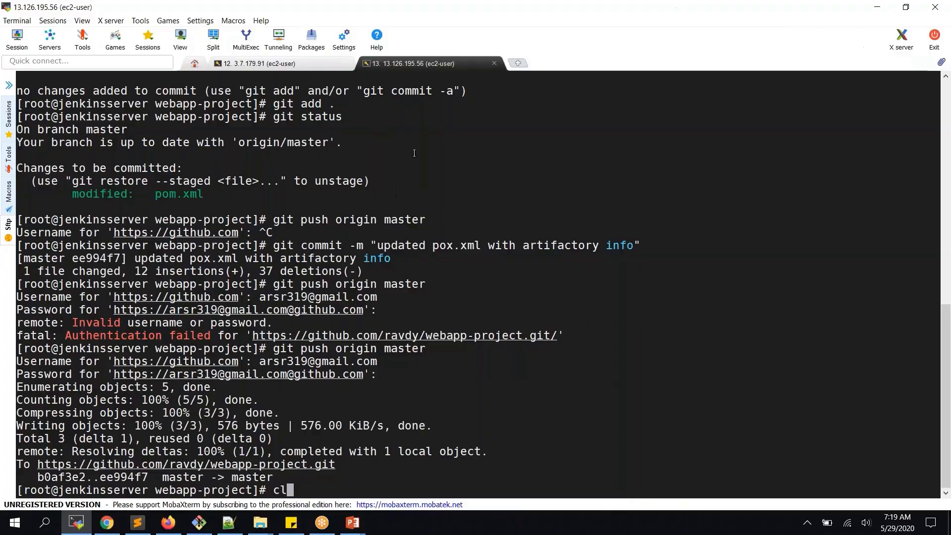
{"action": "key", "text": "Return"}
{"action": "type", "text": "clear"}
{"action": "key", "text": "Return"}
{"action": "key", "text": "Return"}
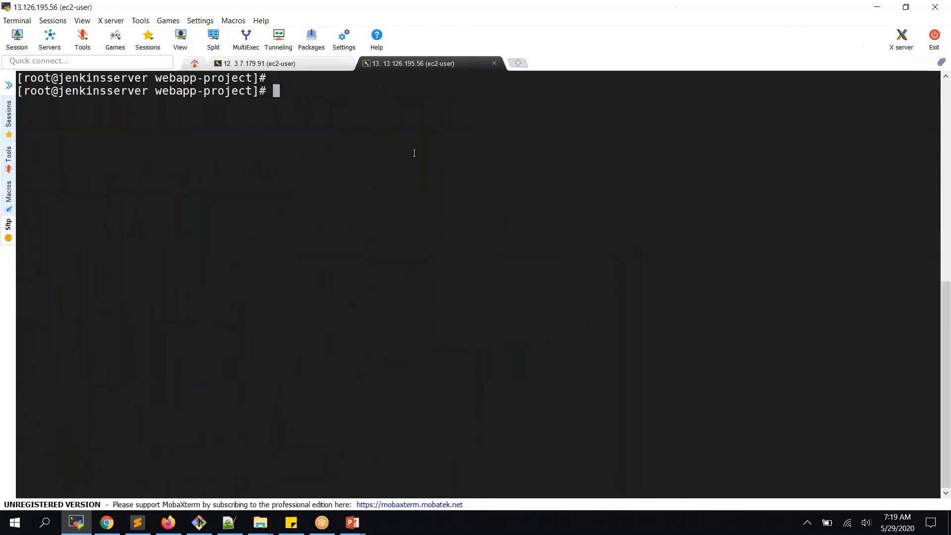
{"action": "type", "text": "cd /opt"}
{"action": "key", "text": "Return"}
{"action": "type", "text": "ls"}
{"action": "key", "text": "Return"}
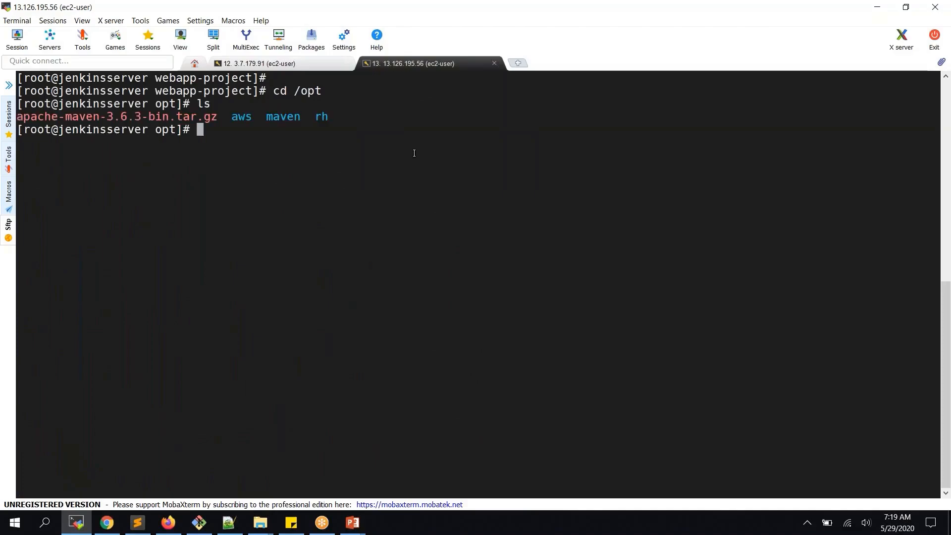
- Move into maven/conf and list its files
{"action": "type", "text": "cd m"}
{"action": "key", "text": "Tab"}
{"action": "key", "text": "Return"}
{"action": "type", "text": "ls"}
{"action": "key", "text": "Return"}
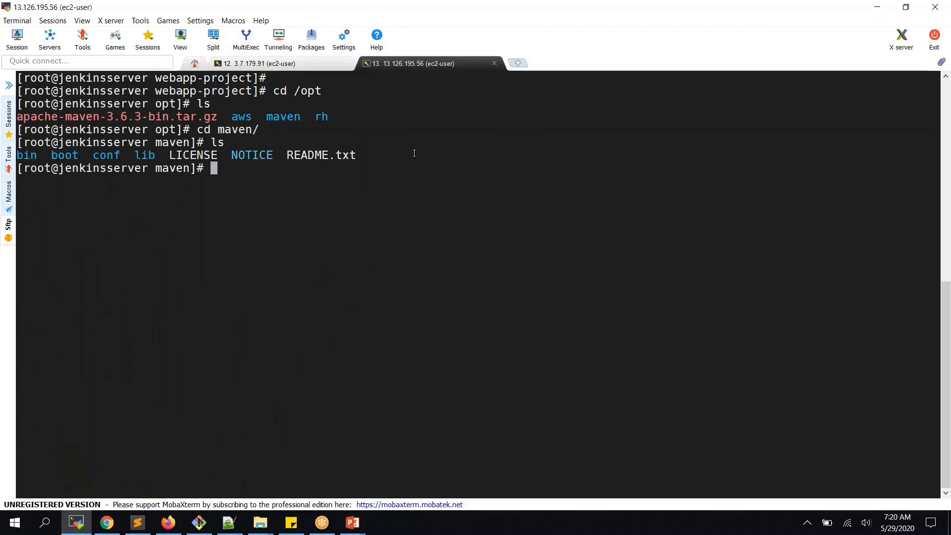
{"action": "type", "text": "cd co"}
{"action": "key", "text": "Tab"}
{"action": "key", "text": "Return"}
{"action": "type", "text": "ls"}
{"action": "key", "text": "Return"}
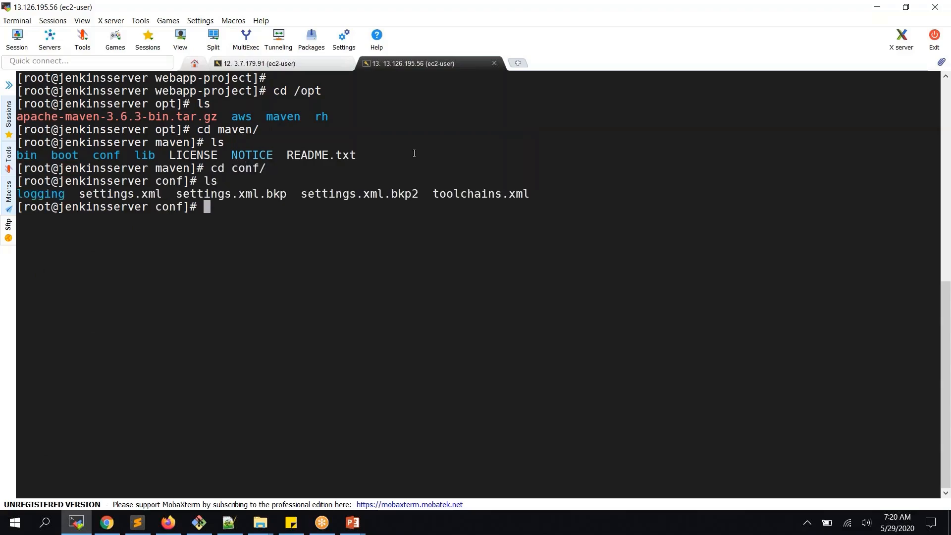
- Print settings.xml with cat and review its commented-out activeProfiles block
{"action": "double_click", "coordinate": [134, 203]}
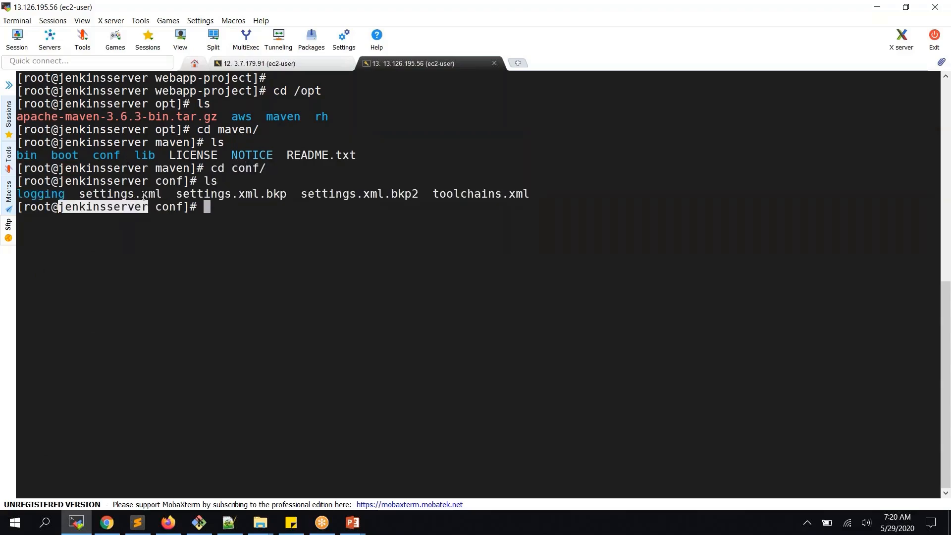
{"action": "double_click", "coordinate": [143, 196]}
{"action": "key", "text": "ctrl+c"}
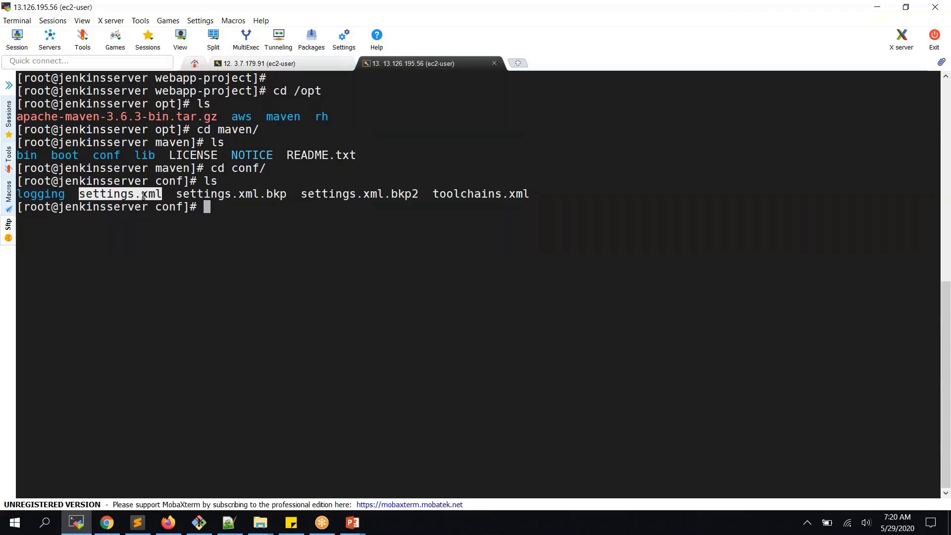
{"action": "type", "text": "cat"}
{"action": "right_click", "coordinate": [144, 197]}
{"action": "key", "text": "Return"}
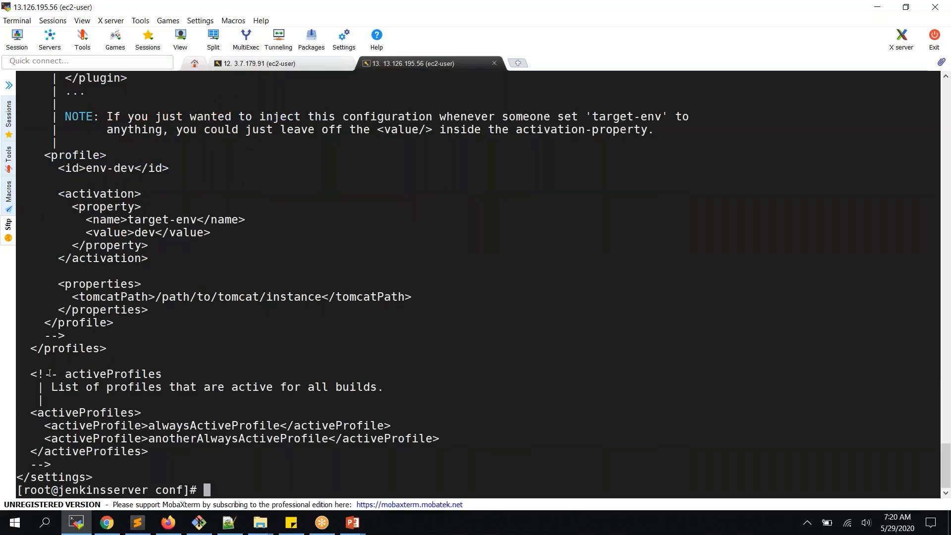
{"action": "left_click_drag", "start_coordinate": [31, 374], "coordinate": [70, 461]}
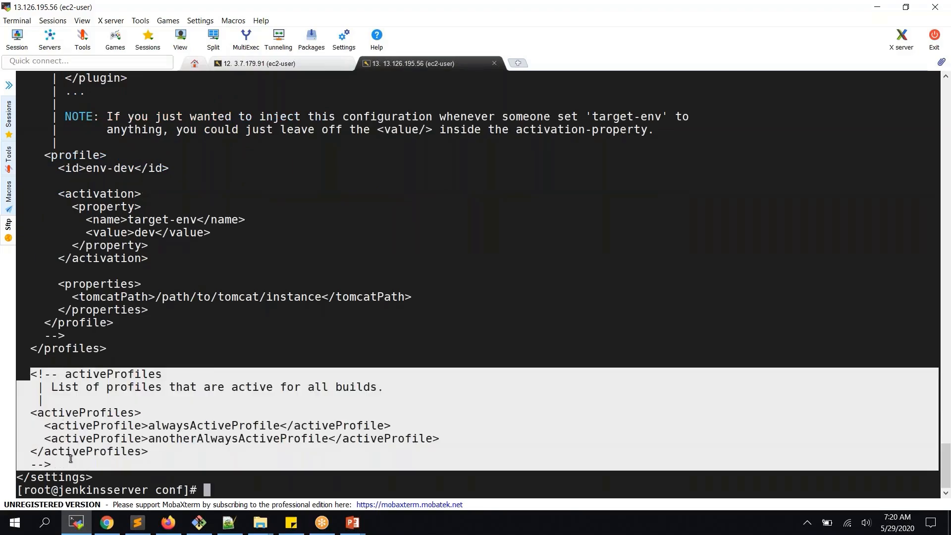
{"action": "left_click", "coordinate": [252, 386]}
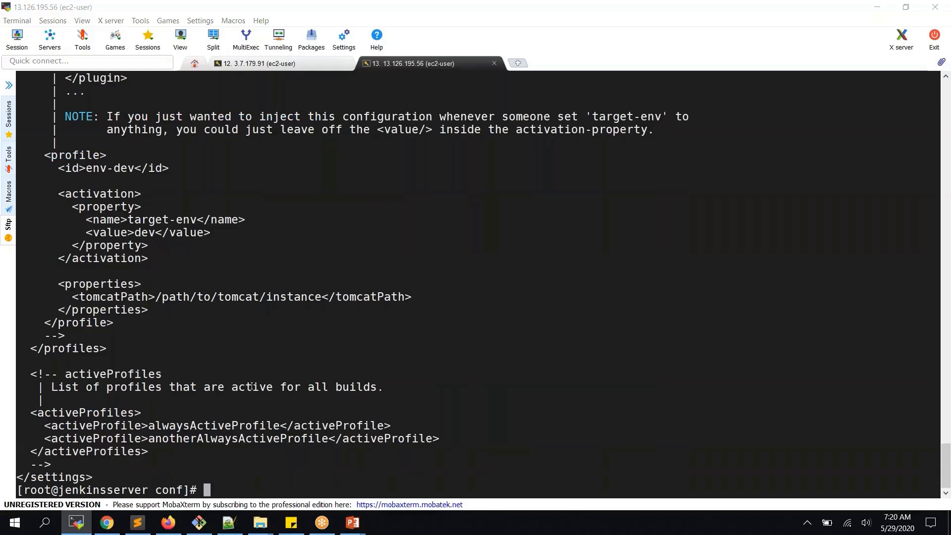
{"action": "key", "text": "alt+Tab"}
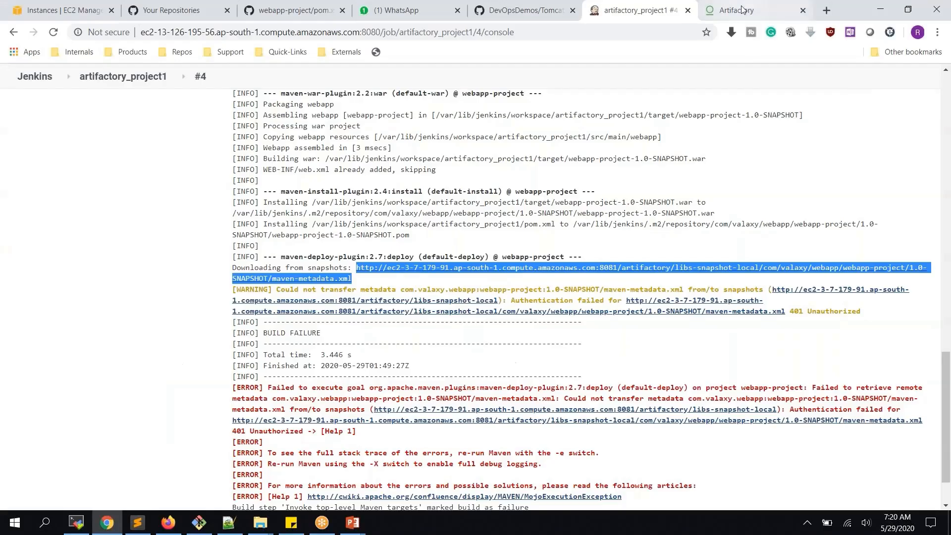
- In Artifactory's Set Me Up, generate Maven settings for libs-release and libs-snapshot and copy the snippet
{"action": "left_click", "coordinate": [738, 10]}
{"action": "left_click", "coordinate": [425, 198]}
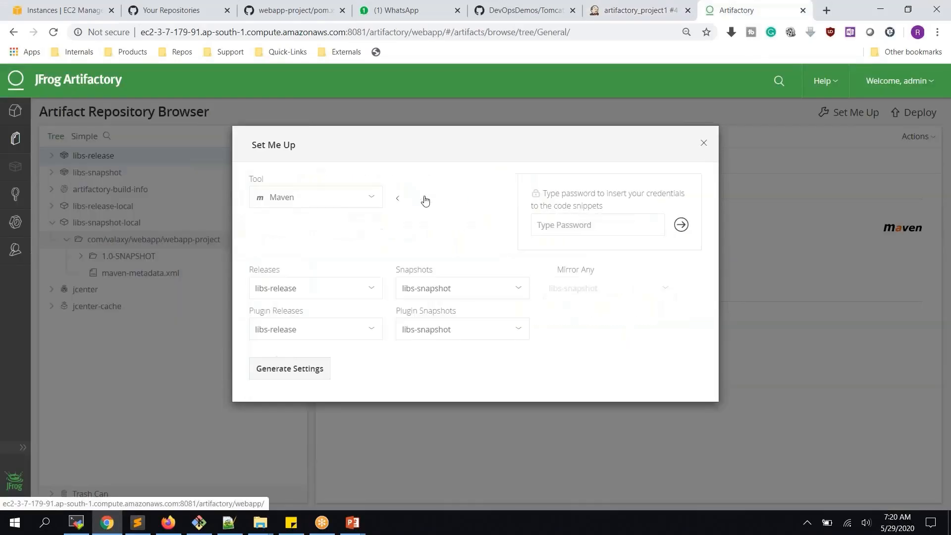
{"action": "left_click", "coordinate": [308, 375]}
{"action": "scroll", "coordinate": [389, 306], "scroll_direction": "down", "scroll_amount": 3}
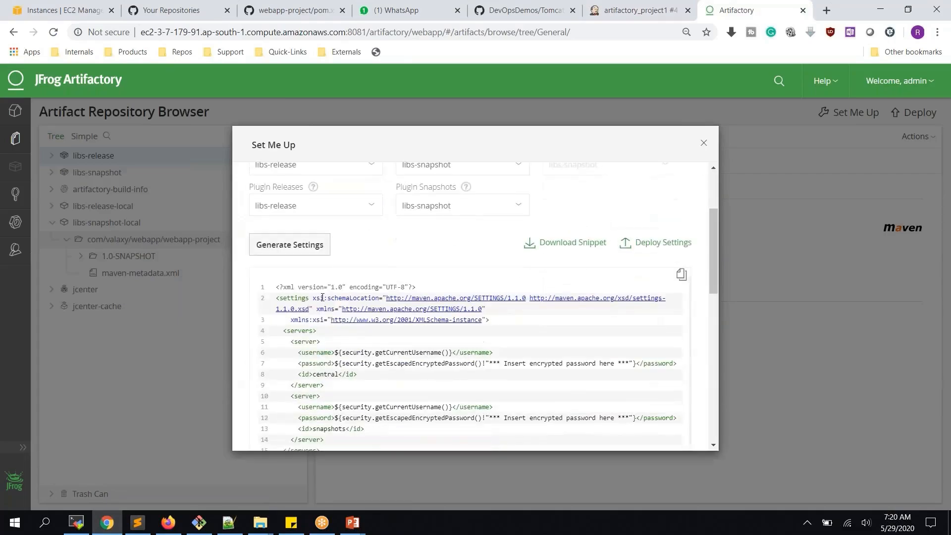
{"action": "left_click", "coordinate": [682, 279]}
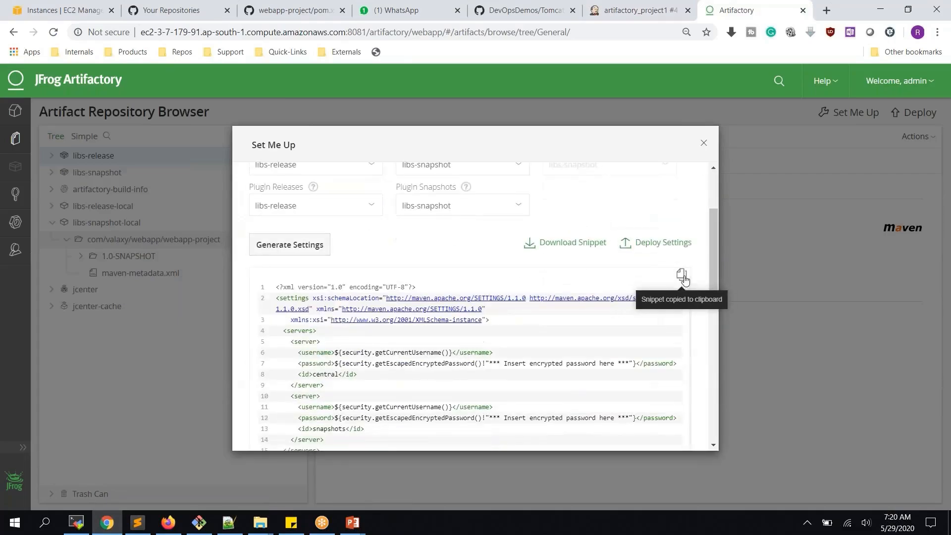
{"action": "key", "text": "alt+Tab"}
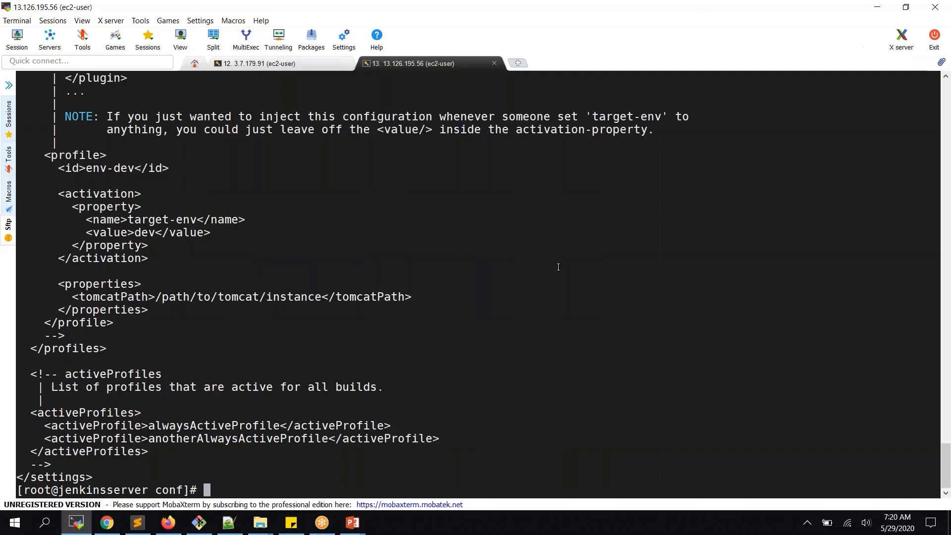
- Overwrite settings.xml with the copied Artifactory snippet using 'cat > settings.xml'
{"action": "type", "text": "clear"}
{"action": "key", "text": "Return"}
{"action": "key", "text": "Return"}
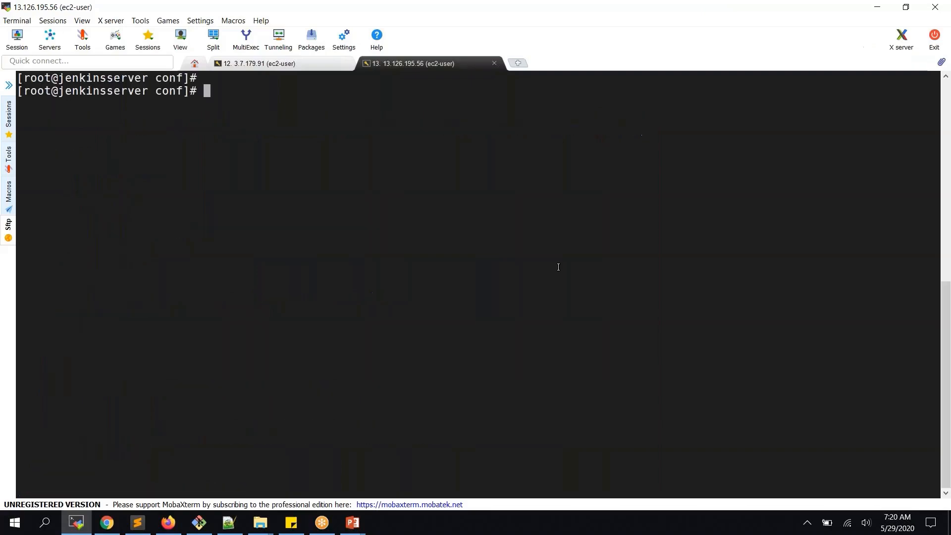
{"action": "type", "text": "cat > settings.xml"}
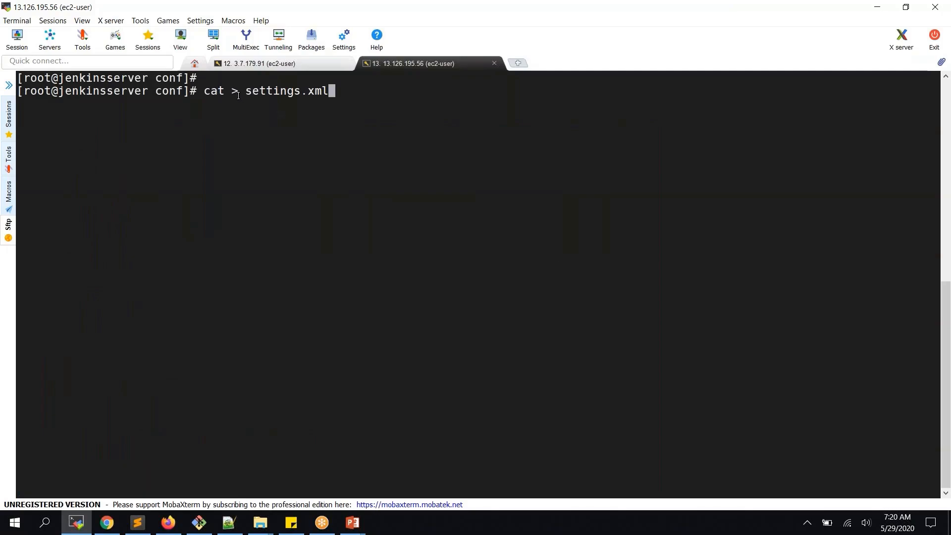
{"action": "key", "text": "Return"}
{"action": "right_click", "coordinate": [262, 152]}
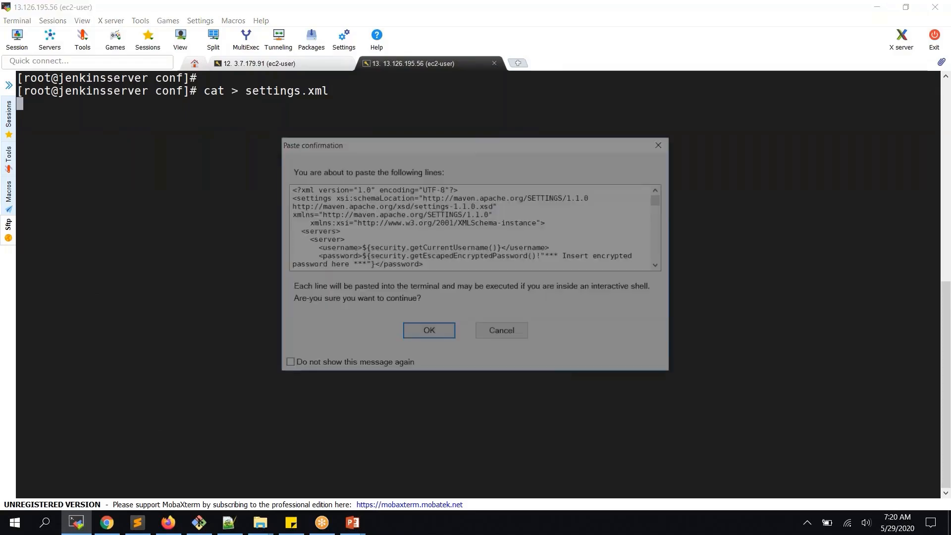
{"action": "left_click", "coordinate": [416, 332]}
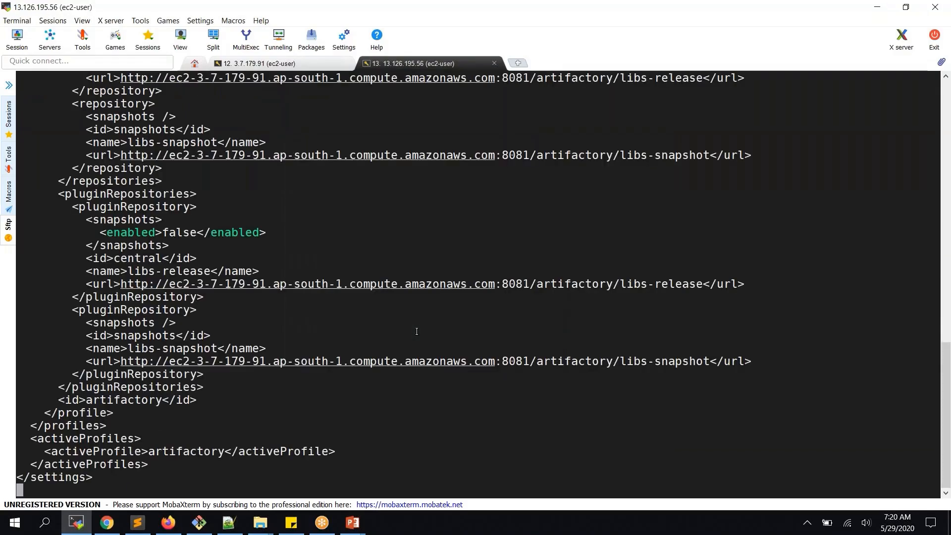
{"action": "key", "text": "ctrl+c"}
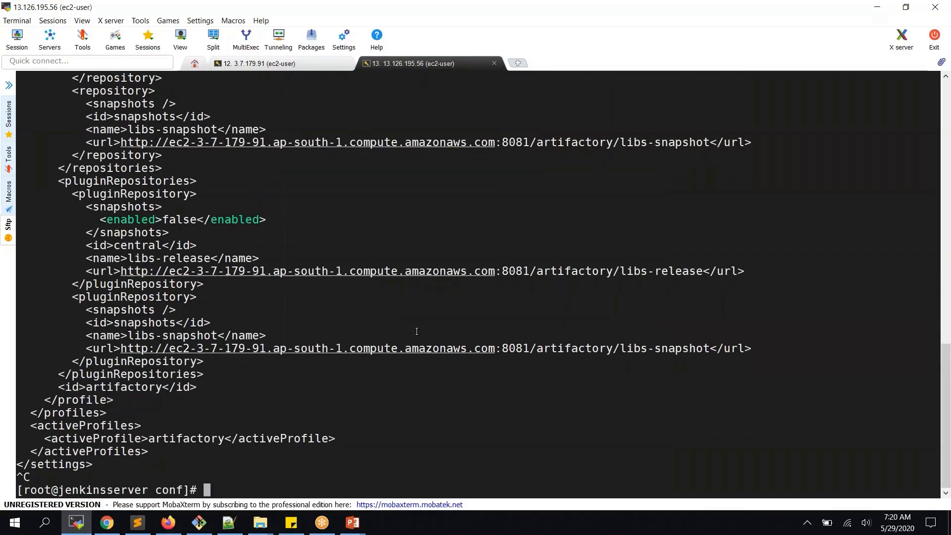
- Clear the screen and list the conf folder, showing settings.xml and its backups
{"action": "type", "text": "clear"}
{"action": "key", "text": "Return"}
{"action": "key", "text": "Return"}
{"action": "type", "text": "ls"}
{"action": "key", "text": "Return"}
{"action": "type", "text": "vi "}
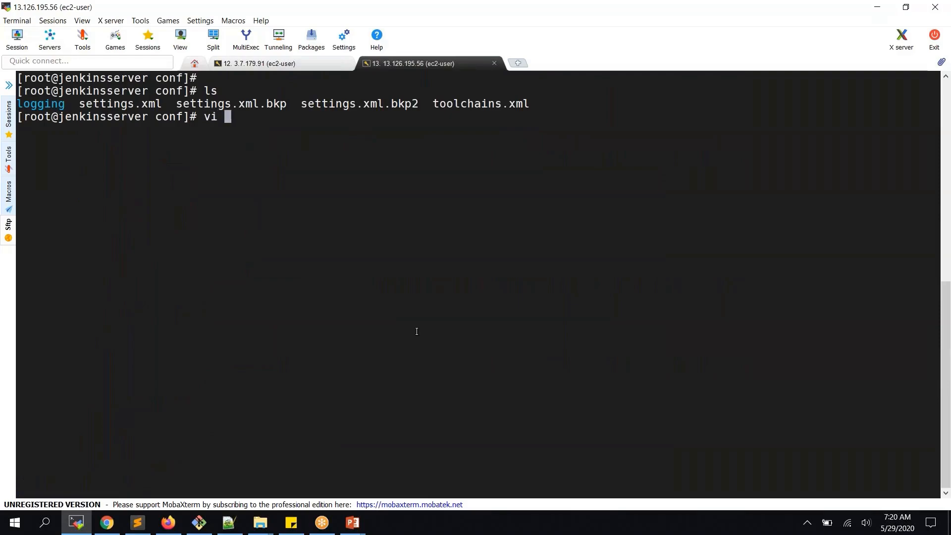
{"action": "type", "text": "settings.xml"}
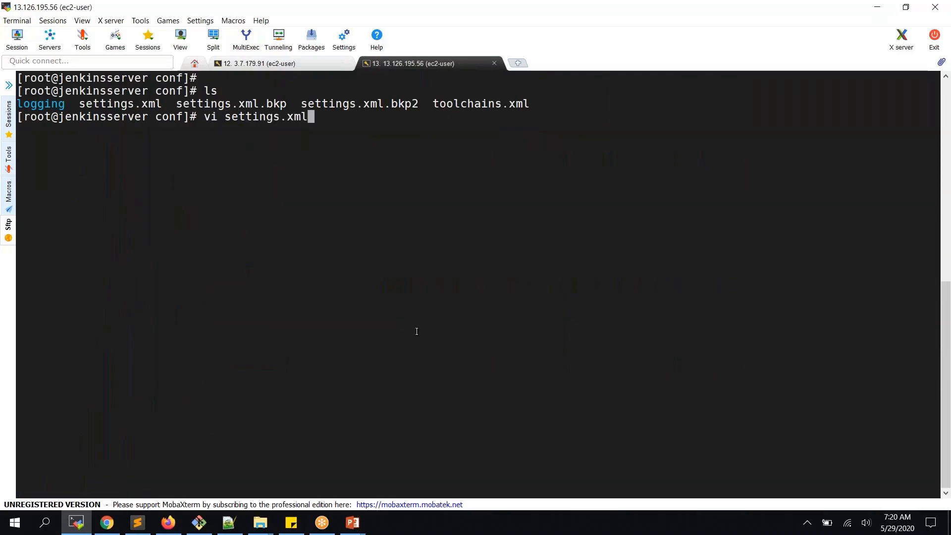
- In vi, replace the central server's placeholder username and password with the Jenkins user's credentials
{"action": "key", "text": "Return"}
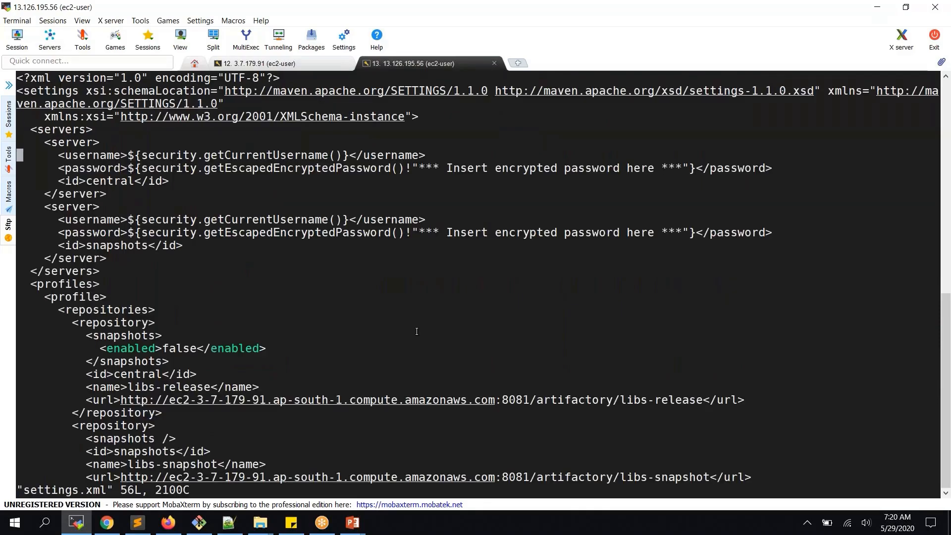
{"action": "key", "text": "Right"}
{"action": "key", "text": "Right"}
{"action": "key", "text": "Right"}
{"action": "key", "text": "Right"}
{"action": "key", "text": "Right"}
{"action": "key", "text": "Right"}
{"action": "key", "text": "Right"}
{"action": "key", "text": "Right"}
{"action": "key", "text": "Right"}
{"action": "key", "text": "Right"}
{"action": "key", "text": "Right"}
{"action": "key", "text": "Right"}
{"action": "key", "text": "Right"}
{"action": "key", "text": "Right"}
{"action": "key", "text": "Right"}
{"action": "key", "text": "Right"}
{"action": "key", "text": "Delete"}
{"action": "key", "text": "Delete"}
{"action": "key", "text": "Delete"}
{"action": "key", "text": "Delete"}
{"action": "key", "text": "Delete"}
{"action": "key", "text": "Delete"}
{"action": "key", "text": "Delete"}
{"action": "key", "text": "Delete"}
{"action": "key", "text": "Delete"}
{"action": "key", "text": "Delete"}
{"action": "key", "text": "Delete"}
{"action": "key", "text": "Delete"}
{"action": "key", "text": "Delete"}
{"action": "key", "text": "Delete"}
{"action": "key", "text": "Delete"}
{"action": "key", "text": "Delete"}
{"action": "key", "text": "Delete"}
{"action": "key", "text": "Delete"}
{"action": "key", "text": "Delete"}
{"action": "key", "text": "Delete"}
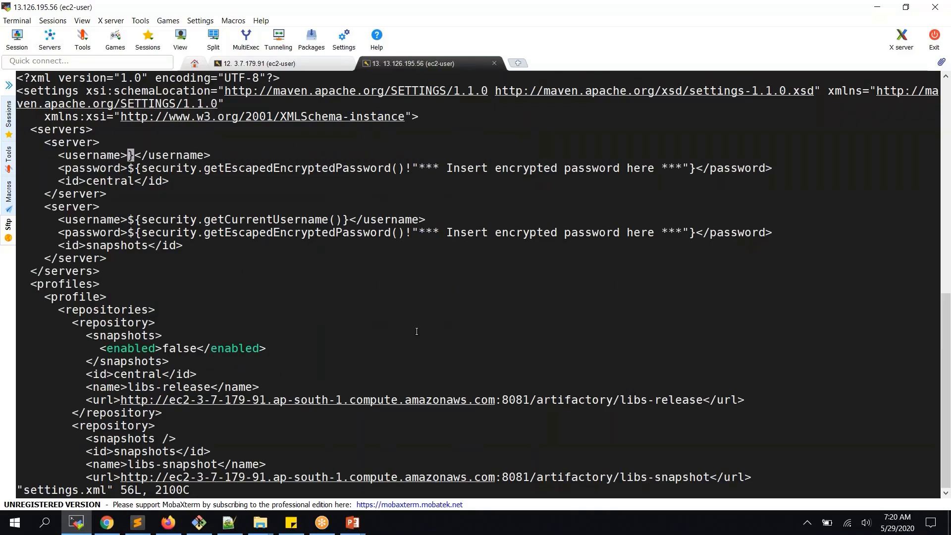
{"action": "key", "text": "Delete"}
{"action": "key", "text": "i"}
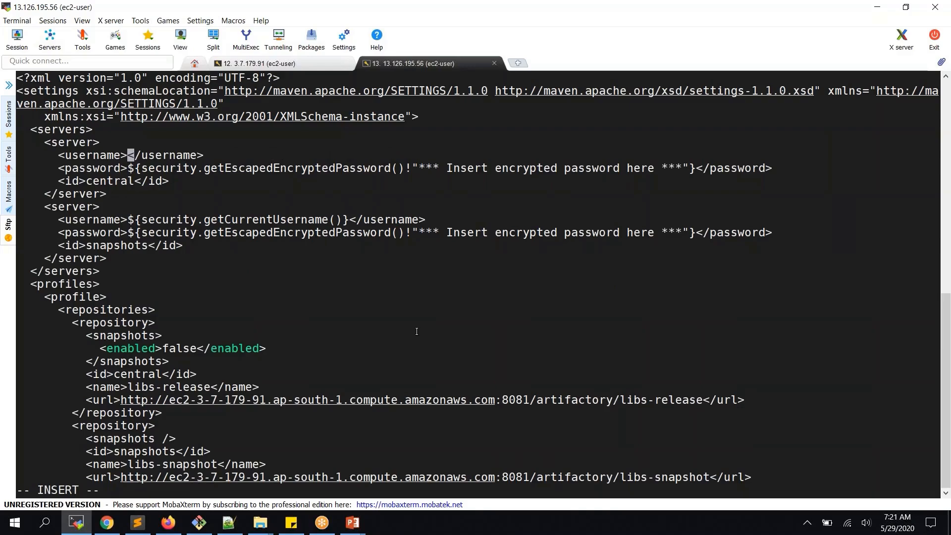
{"action": "type", "text": "ar"}
{"action": "key", "text": "BackSpace"}
{"action": "key", "text": "BackSpace"}
{"action": "type", "text": "jenkins"}
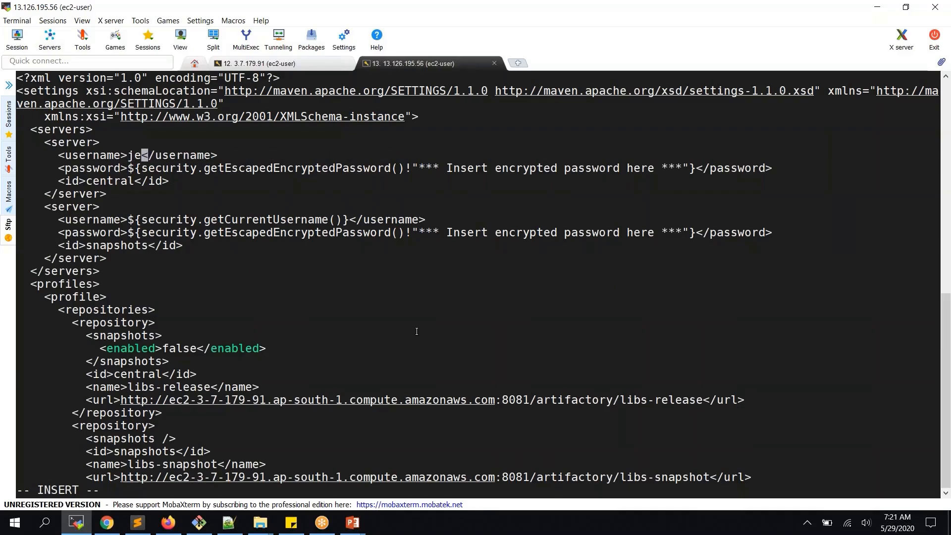
{"action": "key", "text": "Down"}
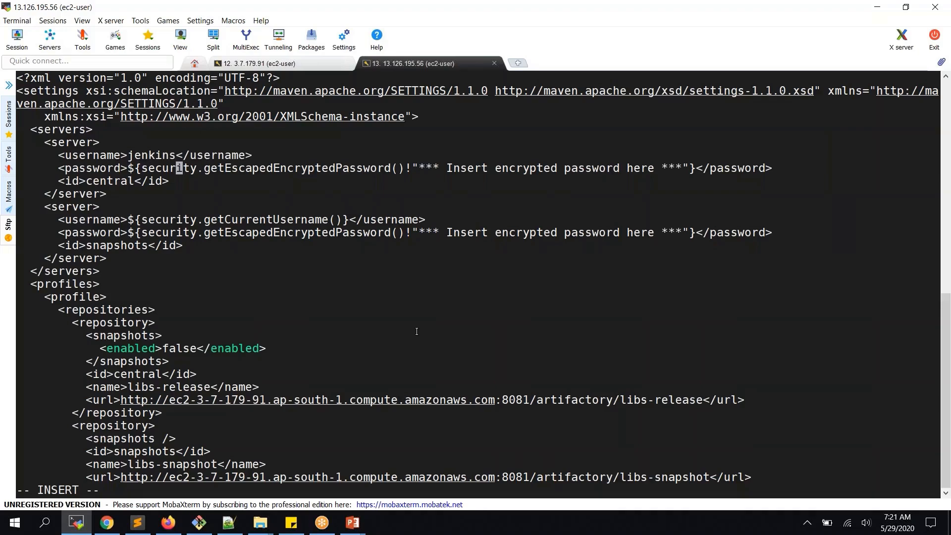
{"action": "key", "text": "Left"}
{"action": "key", "text": "Left"}
{"action": "key", "text": "Left"}
{"action": "key", "text": "Left"}
{"action": "key", "text": "Left"}
{"action": "key", "text": "Left"}
{"action": "key", "text": "Left"}
{"action": "key", "text": "Delete"}
{"action": "key", "text": "Delete"}
{"action": "key", "text": "Delete"}
{"action": "key", "text": "Delete"}
{"action": "key", "text": "Delete"}
{"action": "key", "text": "Delete"}
{"action": "key", "text": "Delete"}
{"action": "key", "text": "Delete"}
{"action": "key", "text": "Delete"}
{"action": "key", "text": "Delete"}
{"action": "key", "text": "Delete"}
{"action": "key", "text": "Delete"}
{"action": "key", "text": "Delete"}
{"action": "key", "text": "Delete"}
{"action": "key", "text": "Delete"}
{"action": "key", "text": "Delete"}
{"action": "key", "text": "Delete"}
{"action": "key", "text": "Delete"}
{"action": "key", "text": "Delete"}
{"action": "key", "text": "Delete"}
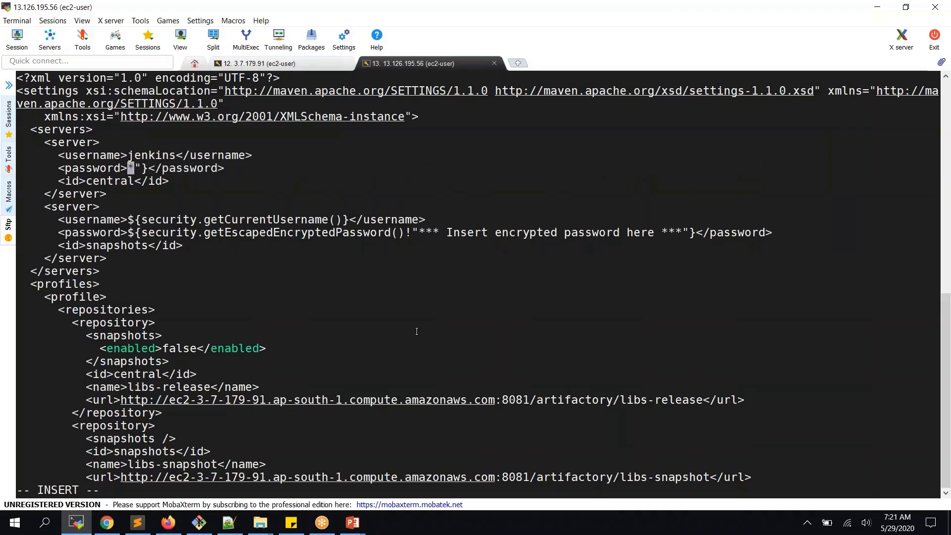
{"action": "key", "text": "Delete"}
{"action": "key", "text": "Delete"}
{"action": "key", "text": "Delete"}
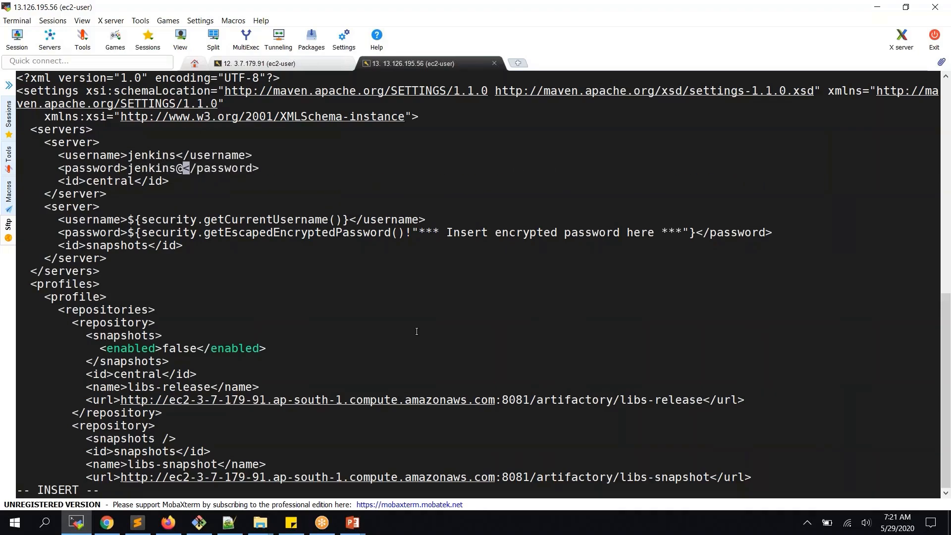
{"action": "key", "text": "Down"}
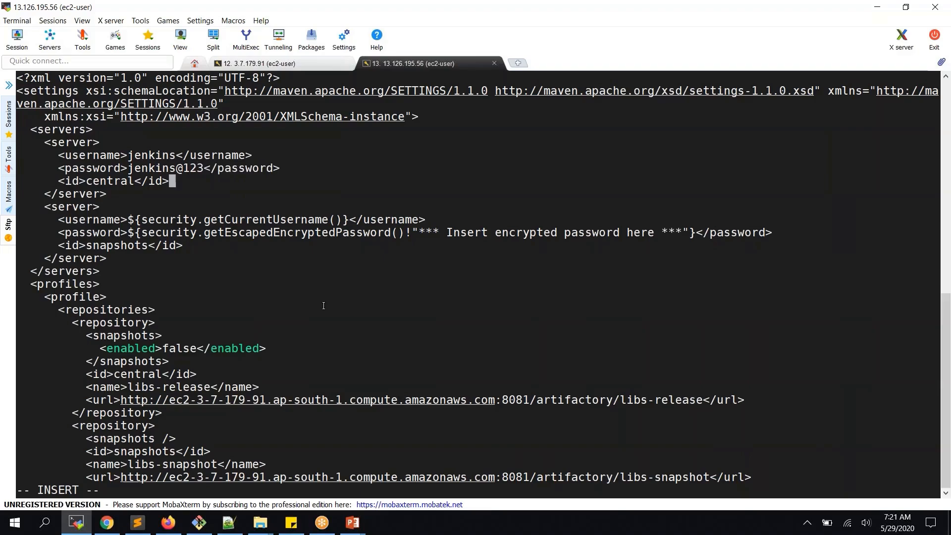
- Copy the credential lines into the snapshots server entry and save the file with :wq
{"action": "left_click_drag", "start_coordinate": [283, 169], "coordinate": [15, 154]}
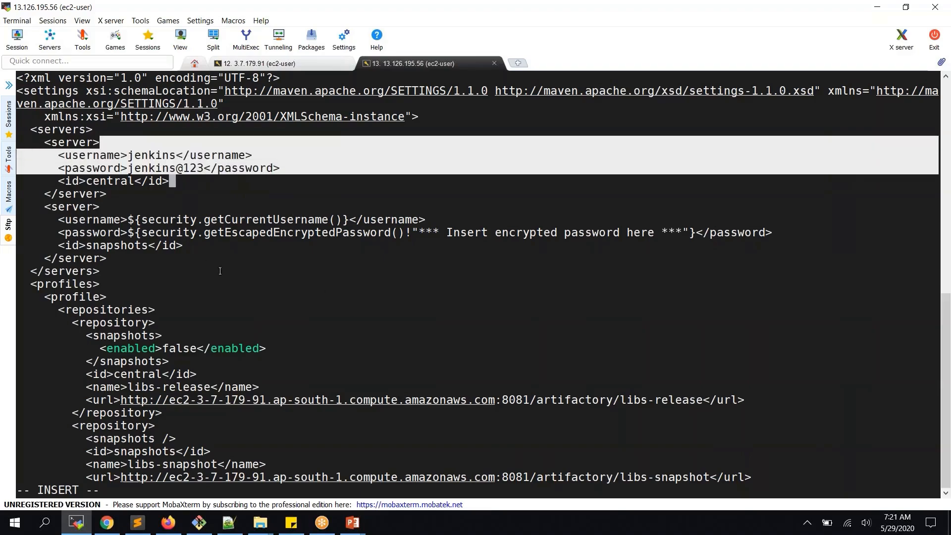
{"action": "key", "text": "Down"}
{"action": "key", "text": "Down"}
{"action": "key", "text": "Down"}
{"action": "key", "text": "Escape"}
{"action": "key", "text": "d"}
{"action": "key", "text": "d"}
{"action": "key", "text": "d"}
{"action": "key", "text": "d"}
{"action": "key", "text": "shift+o"}
{"action": "right_click", "coordinate": [219, 271]}
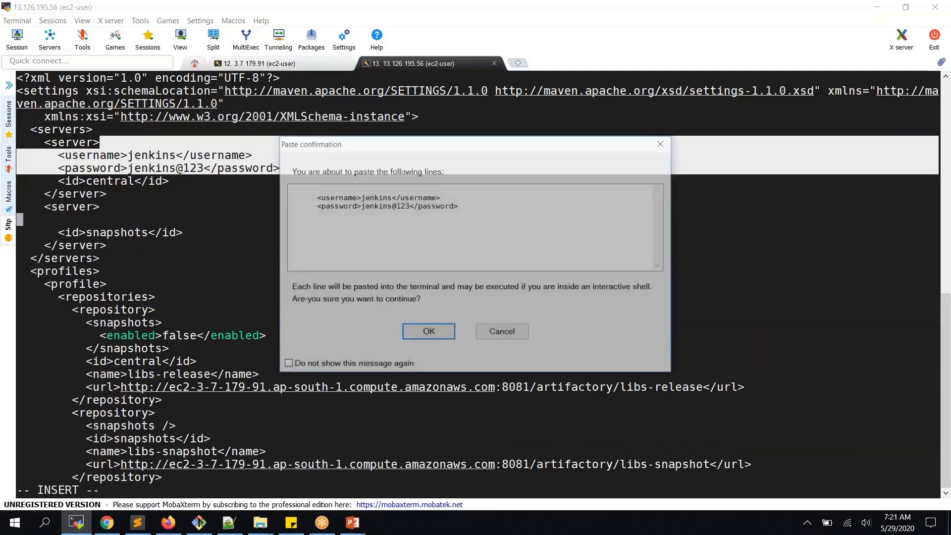
{"action": "left_click", "coordinate": [427, 330]}
{"action": "key", "text": "Escape"}
{"action": "type", "text": ":wq"}
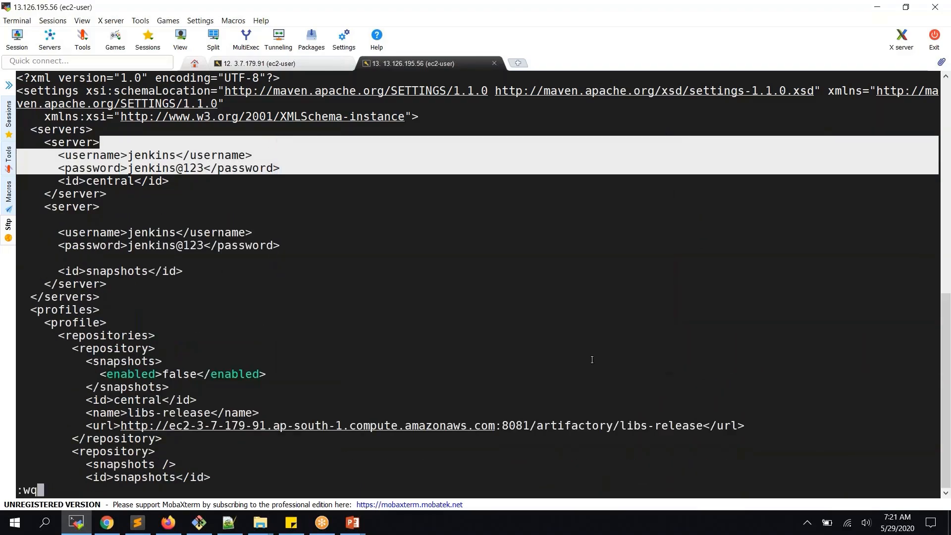
{"action": "key", "text": "Return"}
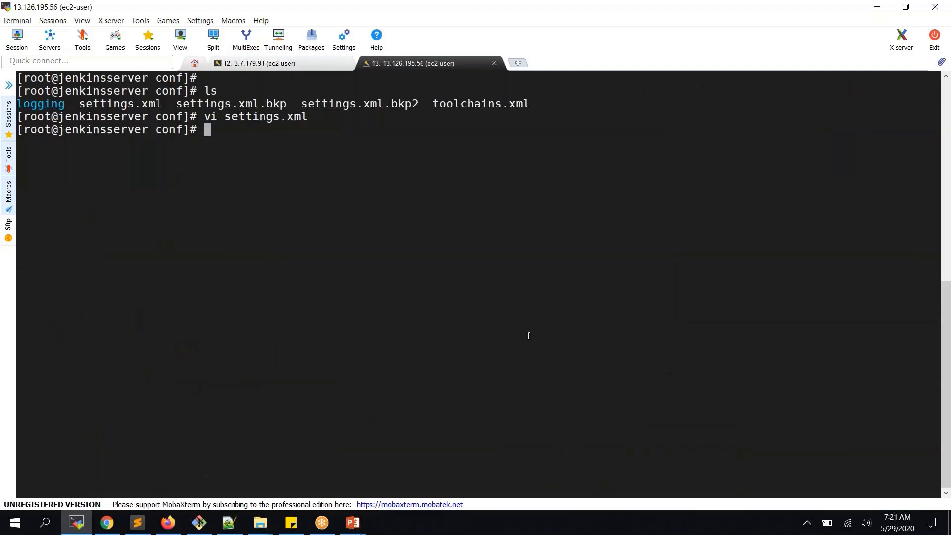
- Return to the browser and open the Jenkins artifactory_project1 job page
{"action": "left_click", "coordinate": [105, 525]}
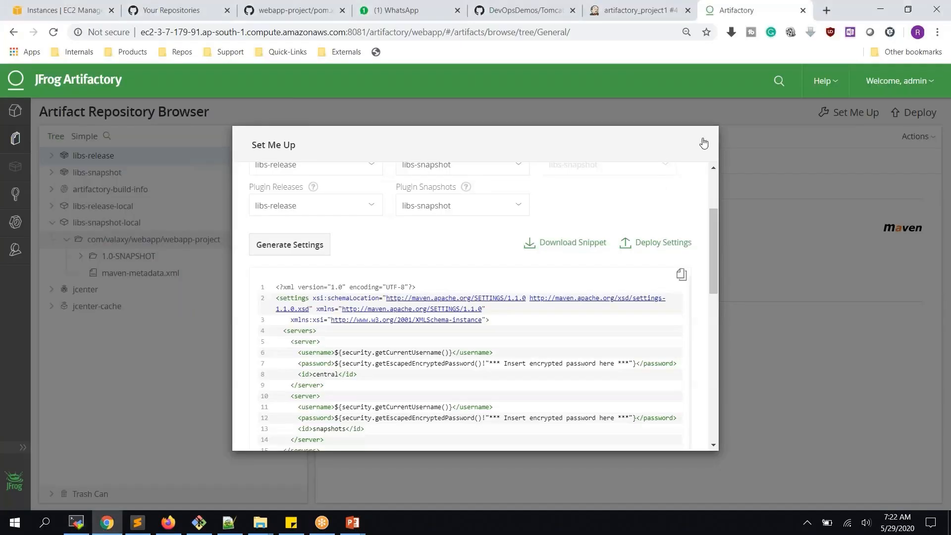
{"action": "left_click", "coordinate": [623, 15]}
{"action": "left_click", "coordinate": [141, 78]}
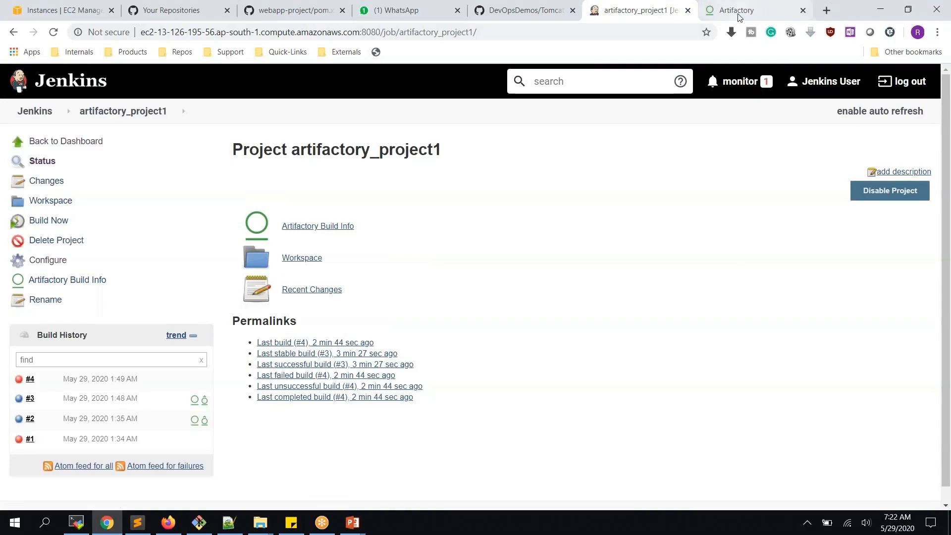
- Run build #5 and follow its console through the WAR, POM and metadata uploads to libs-snapshot-local
{"action": "left_click", "coordinate": [56, 224]}
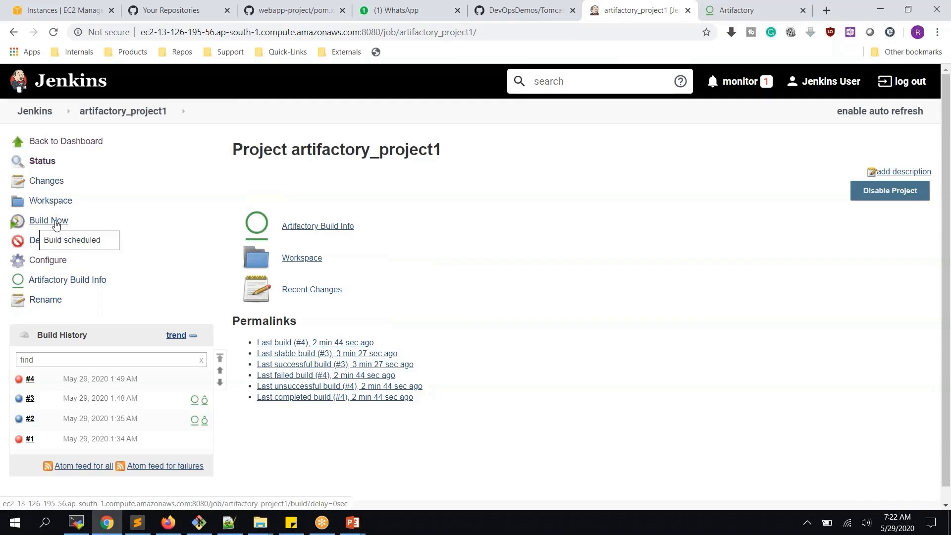
{"action": "left_click", "coordinate": [20, 386]}
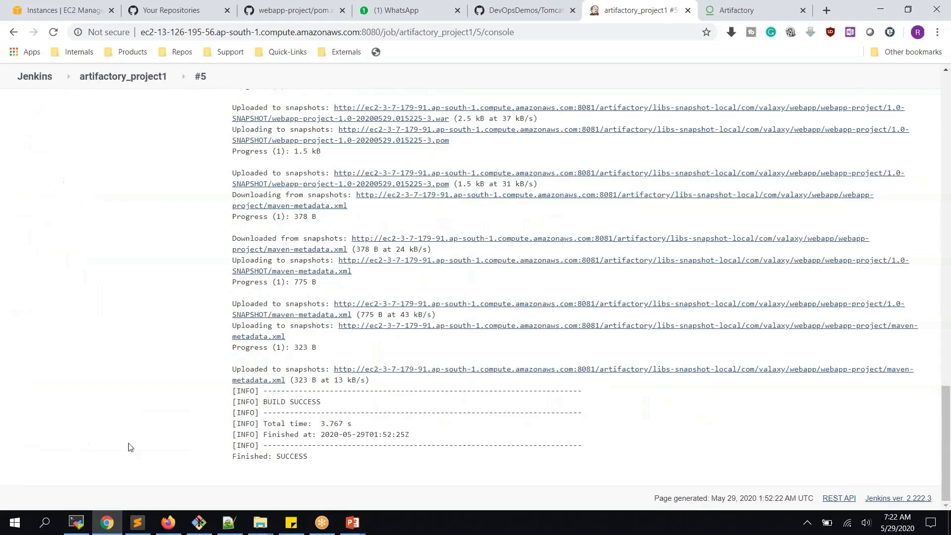
{"action": "scroll", "coordinate": [575, 297], "scroll_direction": "up", "scroll_amount": 2}
{"action": "scroll", "coordinate": [271, 382], "scroll_direction": "up", "scroll_amount": 6}
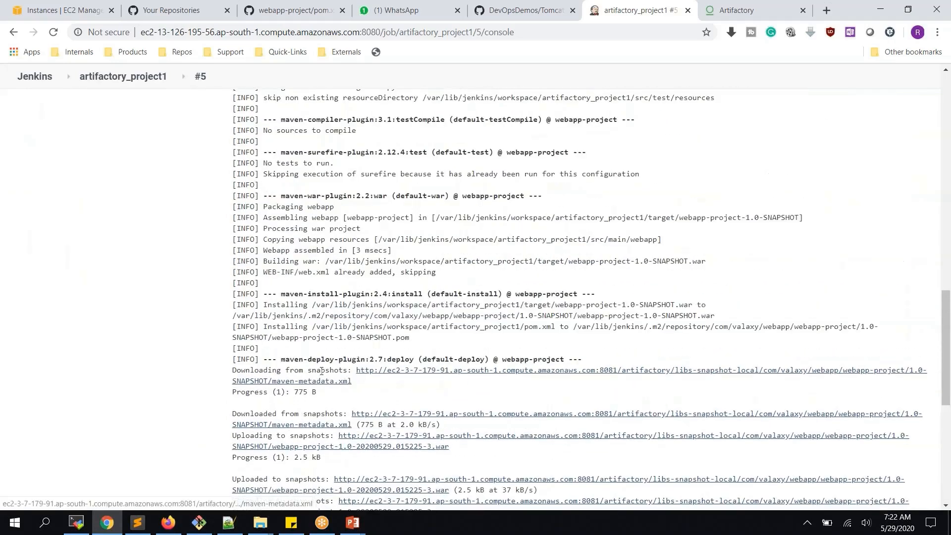
{"action": "left_click_drag", "start_coordinate": [231, 371], "coordinate": [358, 389]}
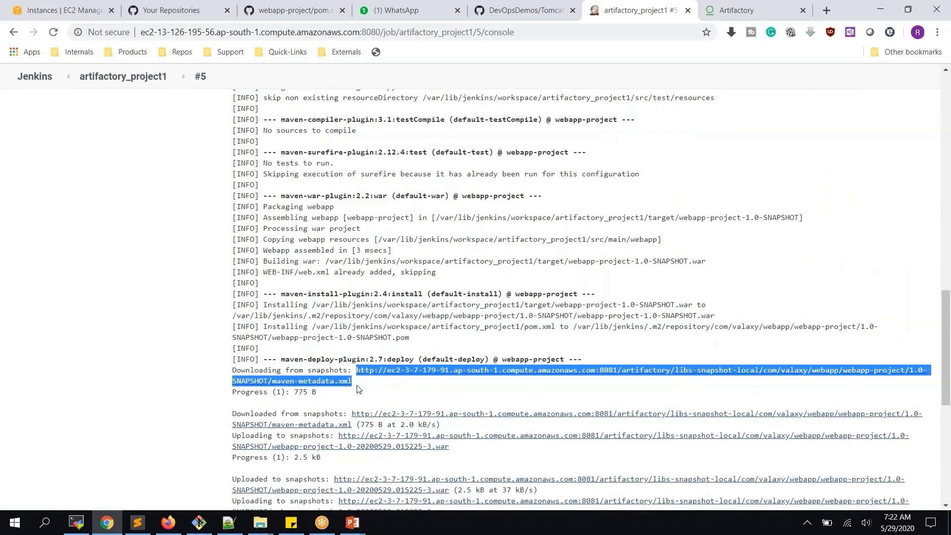
{"action": "scroll", "coordinate": [359, 389], "scroll_direction": "down", "scroll_amount": 3}
{"action": "left_click_drag", "start_coordinate": [351, 290], "coordinate": [458, 305]}
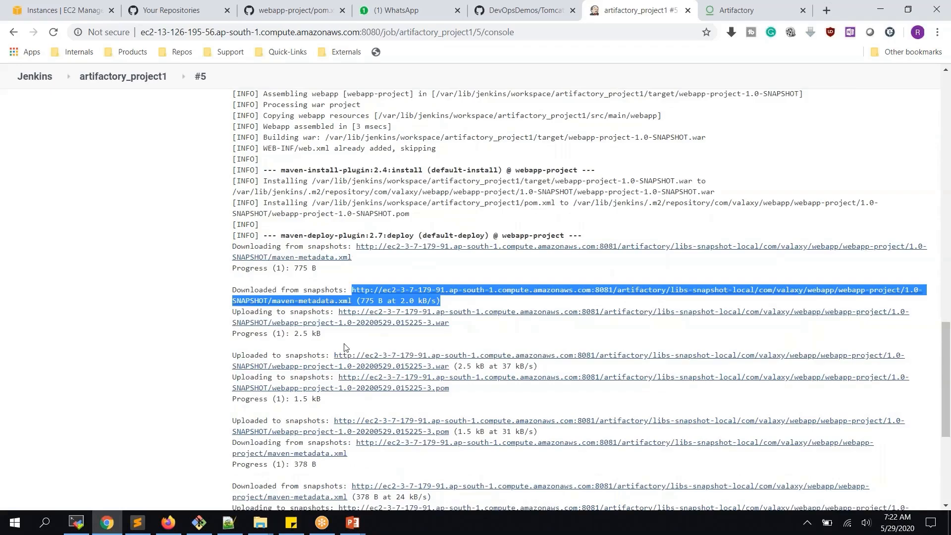
{"action": "scroll", "coordinate": [327, 258], "scroll_direction": "down", "scroll_amount": 2}
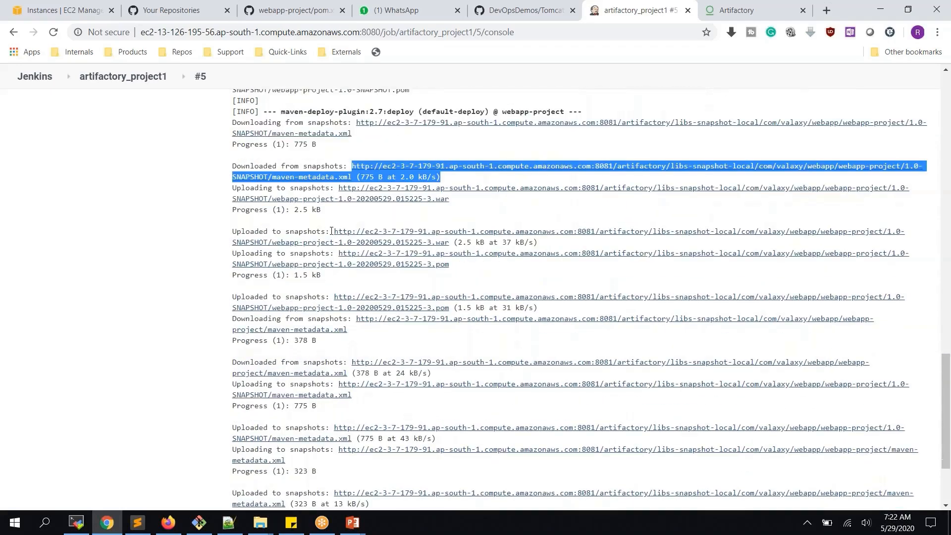
{"action": "left_click_drag", "start_coordinate": [331, 231], "coordinate": [321, 275]}
{"action": "scroll", "coordinate": [388, 310], "scroll_direction": "down", "scroll_amount": 1}
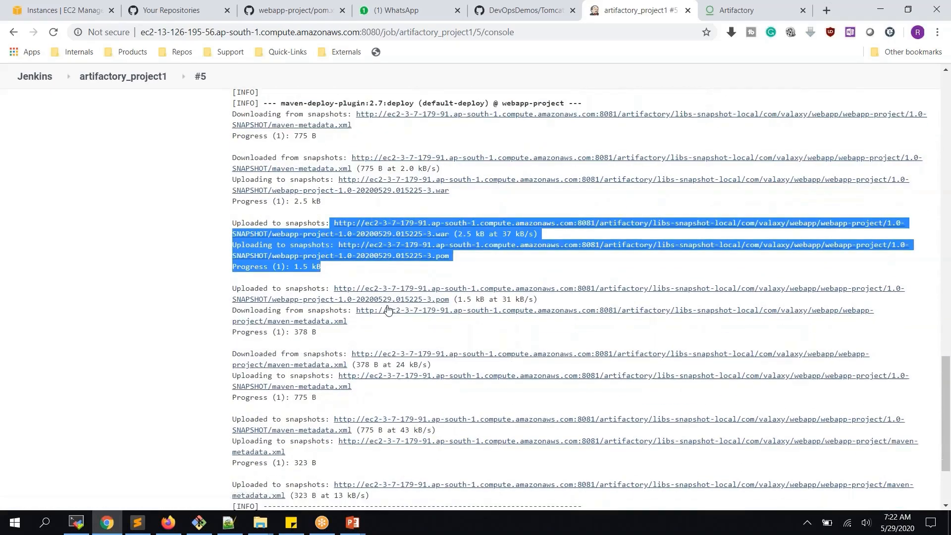
{"action": "scroll", "coordinate": [388, 309], "scroll_direction": "down", "scroll_amount": 2}
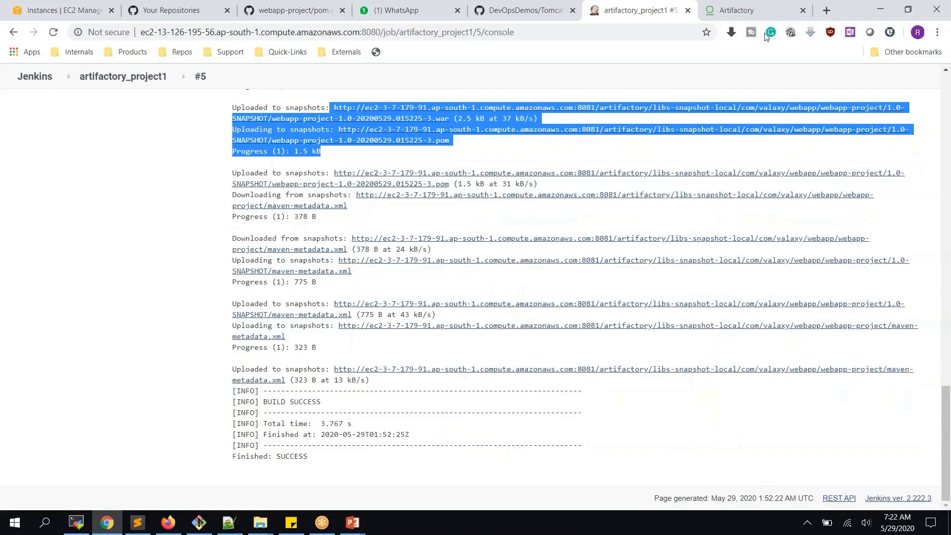
- Refresh Artifactory and expand libs-snapshot-local > webapp-project > 1.0-SNAPSHOT to view the latest war and pom, then collapse it
{"action": "left_click", "coordinate": [726, 7]}
{"action": "left_click", "coordinate": [702, 143]}
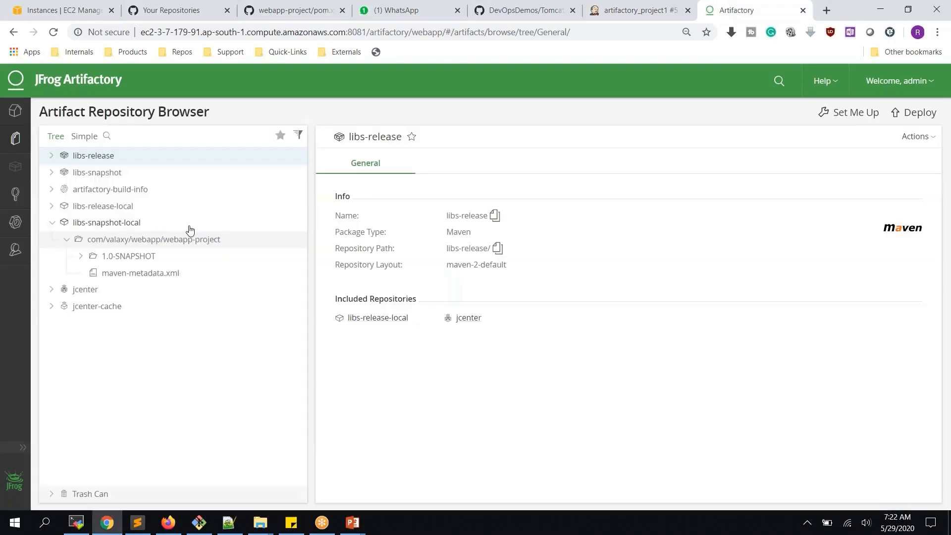
{"action": "left_click", "coordinate": [54, 32]}
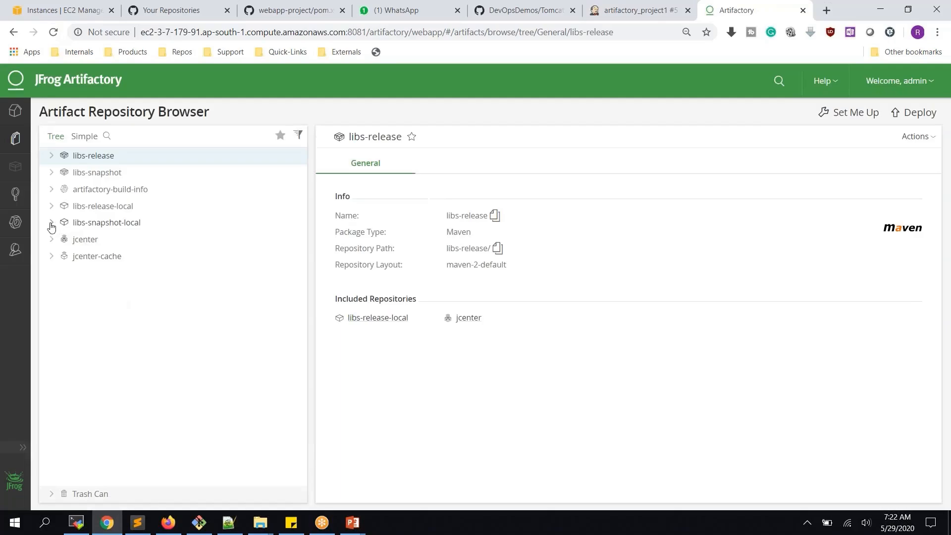
{"action": "left_click", "coordinate": [52, 223]}
{"action": "left_click", "coordinate": [67, 240]}
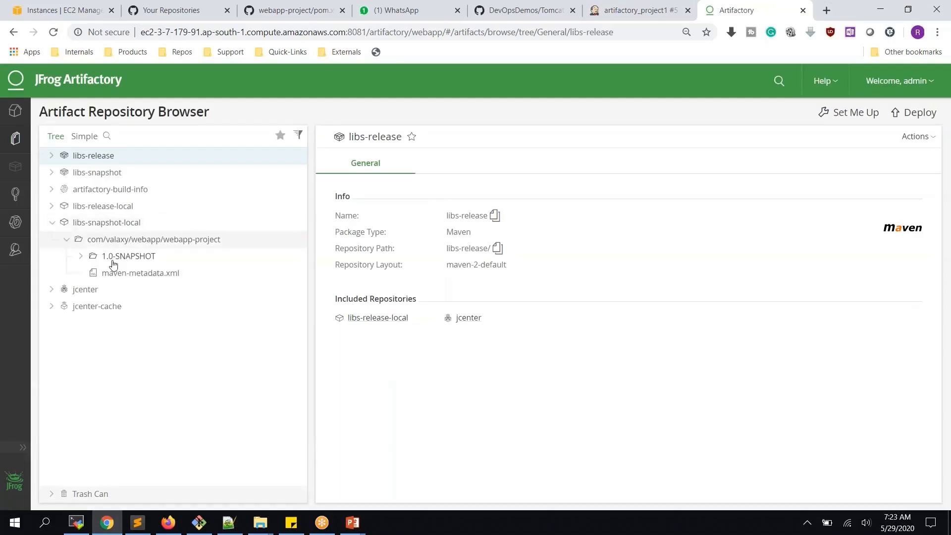
{"action": "left_click", "coordinate": [81, 256]}
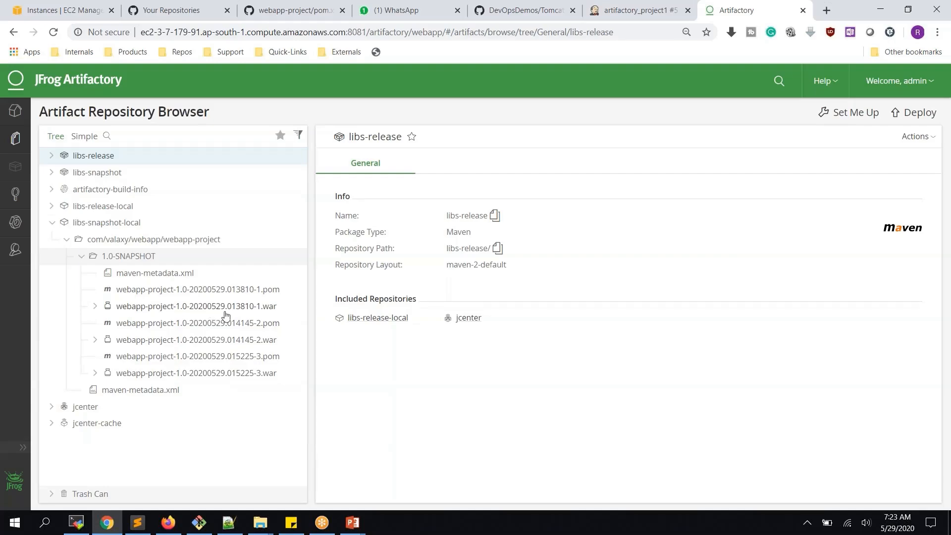
{"action": "left_click", "coordinate": [66, 240]}
{"action": "left_click", "coordinate": [51, 224]}
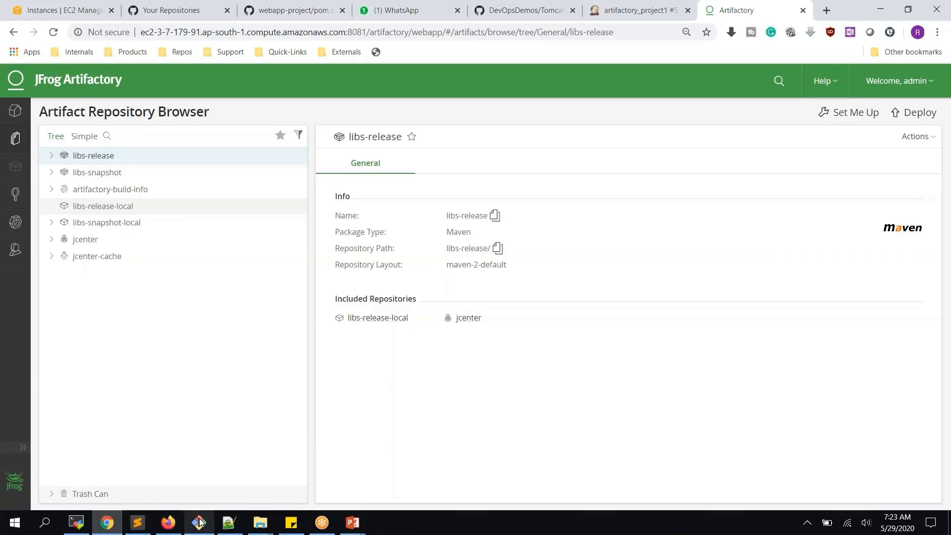
- Return to the jenkinsserver session in MobaXterm and list the current folder
{"action": "left_click", "coordinate": [82, 523]}
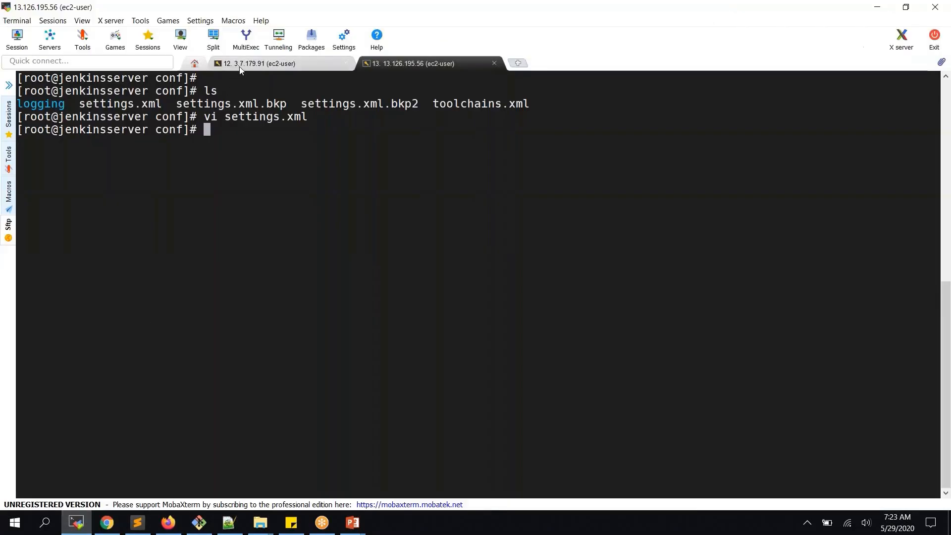
{"action": "left_click", "coordinate": [239, 64]}
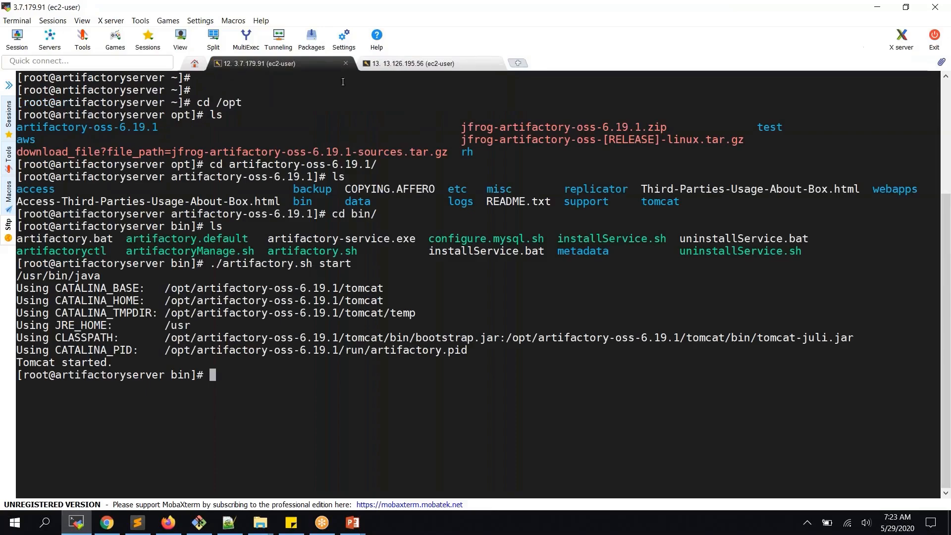
{"action": "left_click", "coordinate": [376, 64]}
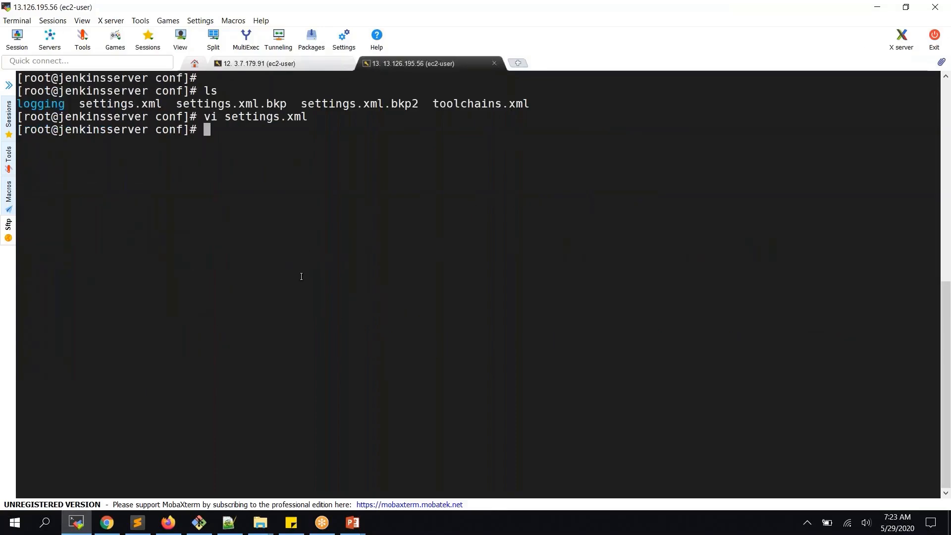
{"action": "type", "text": "ls"}
{"action": "key", "text": "Return"}
{"action": "type", "text": "vi"}
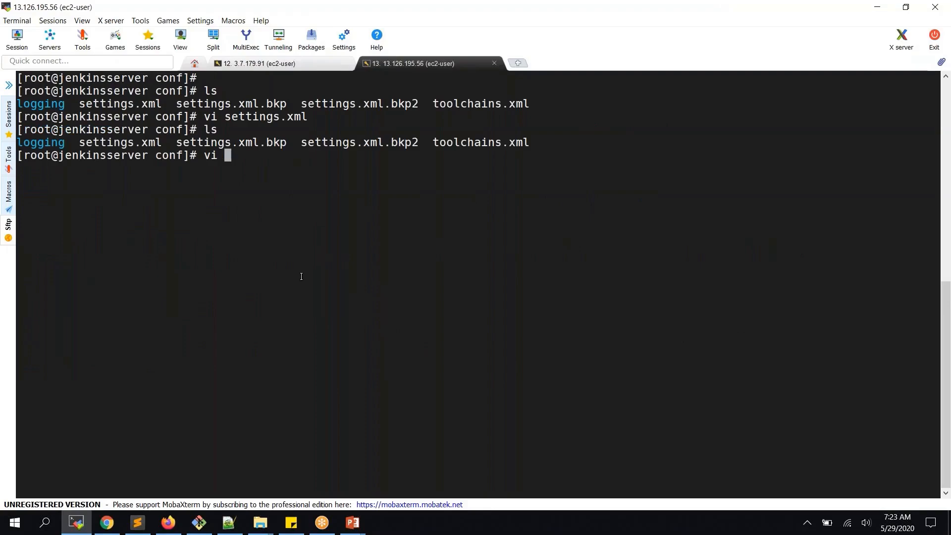
{"action": "key", "text": "BackSpace"}
{"action": "key", "text": "BackSpace"}
{"action": "key", "text": "BackSpace"}
- Move into ~/webapp-project and list its files
{"action": "type", "text": "cd ~"}
{"action": "key", "text": "Return"}
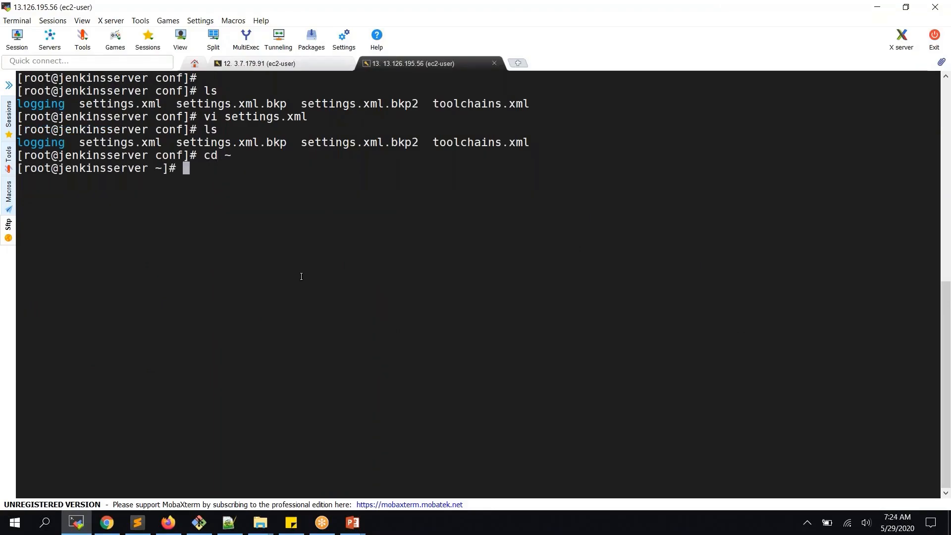
{"action": "type", "text": "ls"}
{"action": "key", "text": "Return"}
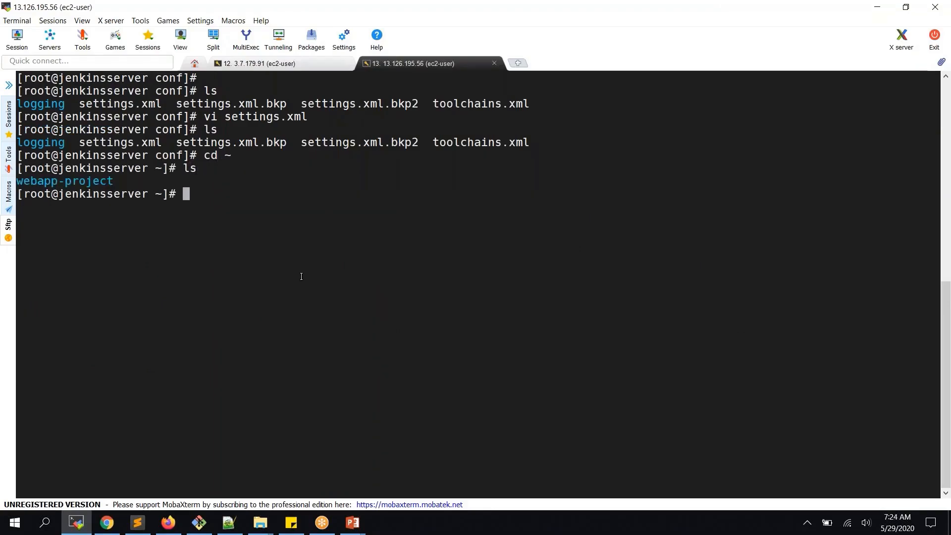
{"action": "type", "text": "cd we"}
{"action": "key", "text": "Tab"}
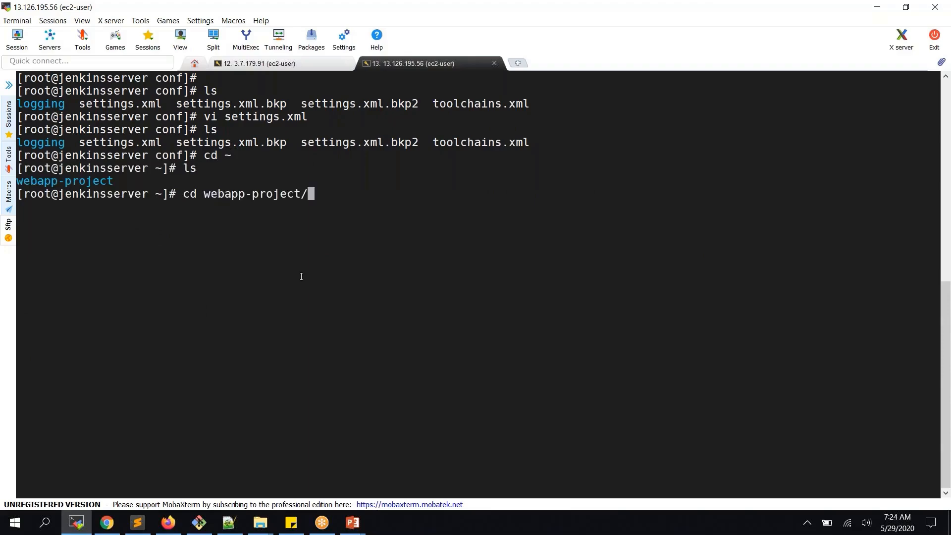
{"action": "key", "text": "Return"}
{"action": "type", "text": "ls"}
{"action": "key", "text": "Return"}
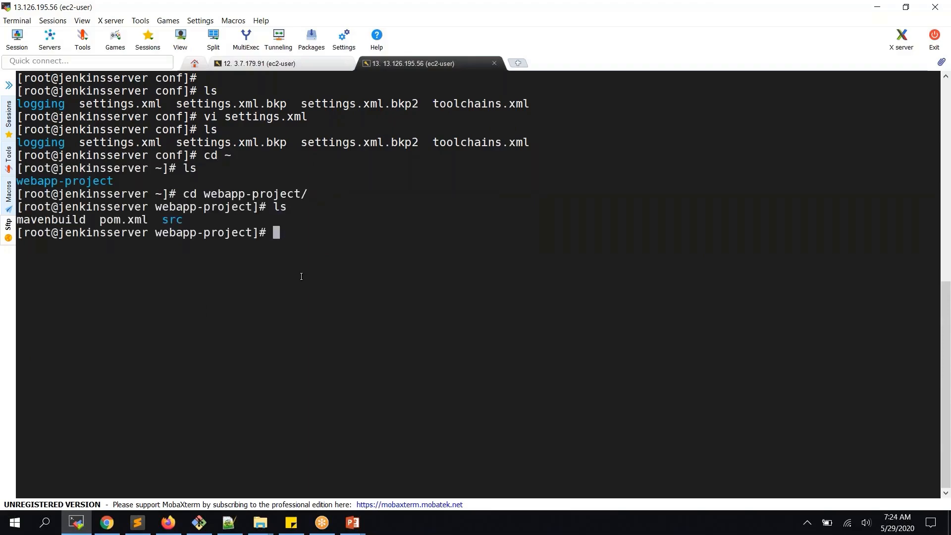
- Edit pom.xml in vi to change the version from 1.0-SNAPSHOT to 2.0 and save with :wq
{"action": "type", "text": "vi p"}
{"action": "key", "text": "Tab"}
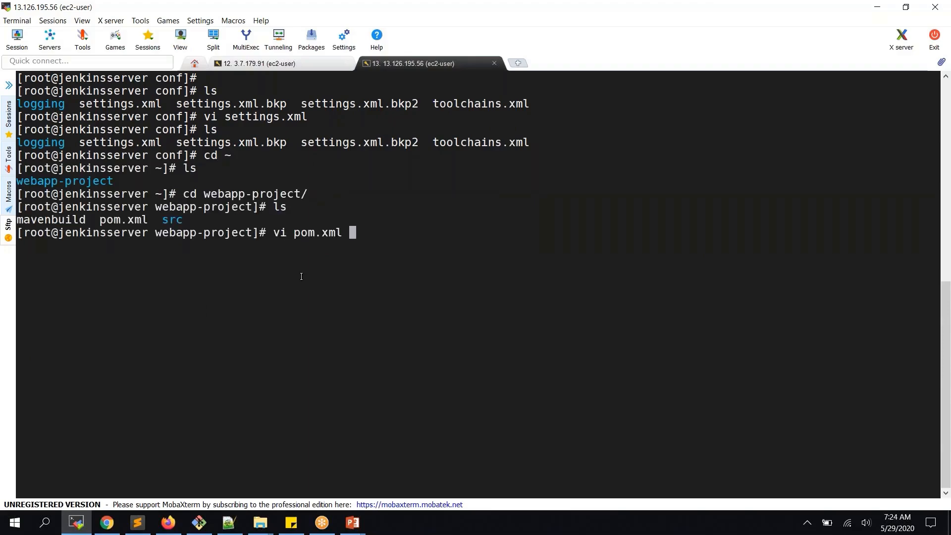
{"action": "key", "text": "Return"}
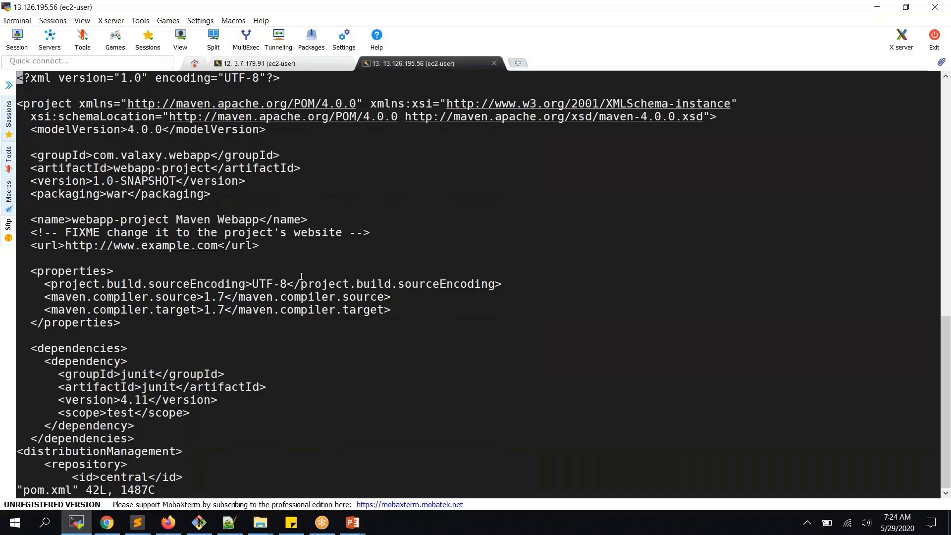
{"action": "key", "text": "Down"}
{"action": "key", "text": "Down"}
{"action": "key", "text": "Down"}
{"action": "key", "text": "Down"}
{"action": "key", "text": "Down"}
{"action": "key", "text": "Down"}
{"action": "key", "text": "Down"}
{"action": "key", "text": "Down"}
{"action": "key", "text": "Right"}
{"action": "key", "text": "Right"}
{"action": "key", "text": "Right"}
{"action": "key", "text": "Right"}
{"action": "key", "text": "Right"}
{"action": "key", "text": "Right"}
{"action": "key", "text": "Right"}
{"action": "key", "text": "Right"}
{"action": "key", "text": "Right"}
{"action": "key", "text": "Right"}
{"action": "key", "text": "Right"}
{"action": "key", "text": "Right"}
{"action": "key", "text": "Right"}
{"action": "key", "text": "Right"}
{"action": "key", "text": "x"}
{"action": "key", "text": "x"}
{"action": "key", "text": "x"}
{"action": "key", "text": "x"}
{"action": "key", "text": "x"}
{"action": "key", "text": "x"}
{"action": "key", "text": "x"}
{"action": "key", "text": "x"}
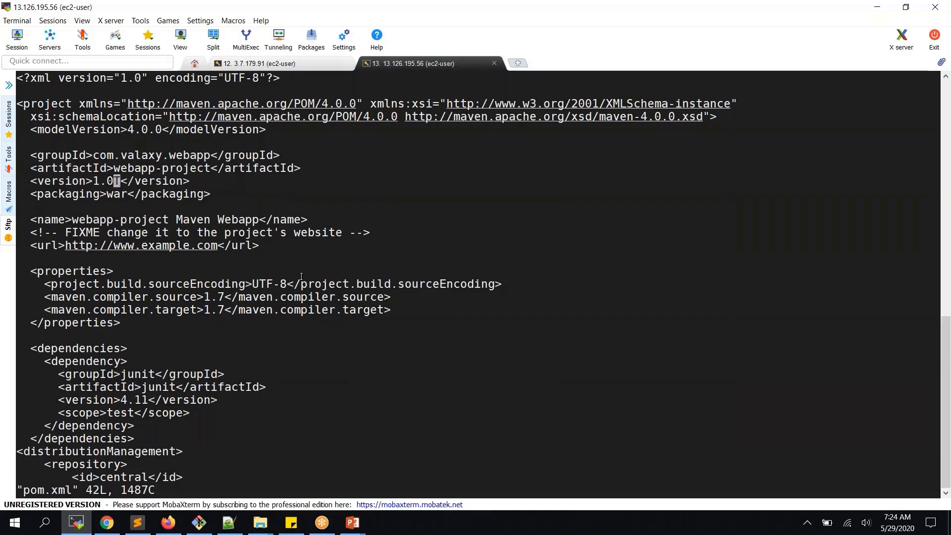
{"action": "key", "text": "x"}
{"action": "key", "text": "Left"}
{"action": "key", "text": "Left"}
{"action": "key", "text": "Left"}
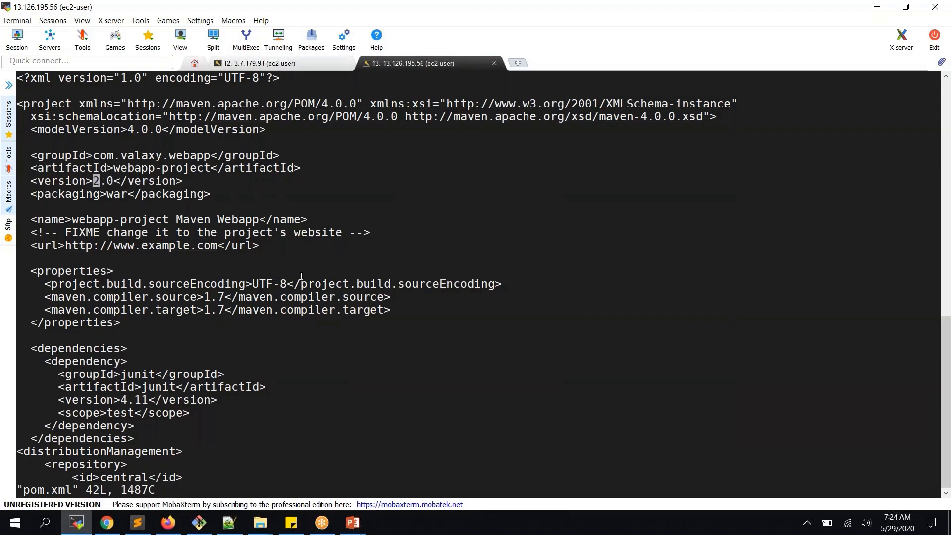
{"action": "type", "text": ":wq"}
{"action": "key", "text": "Return"}
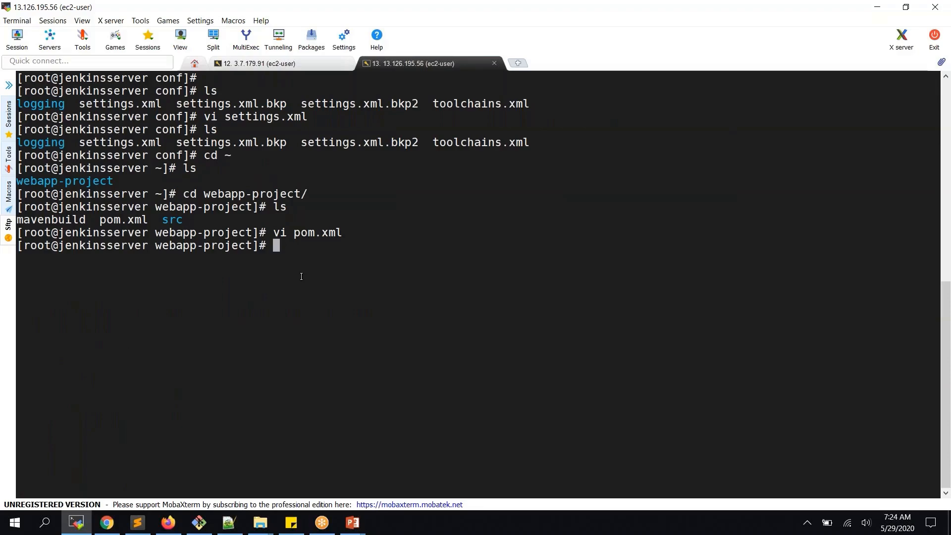
- Stage all changes and commit them with the message "replaced 1.0-SNAPSHOT with 2.0"
{"action": "type", "text": "git add ."}
{"action": "key", "text": "Return"}
{"action": "type", "text": "git commit "}
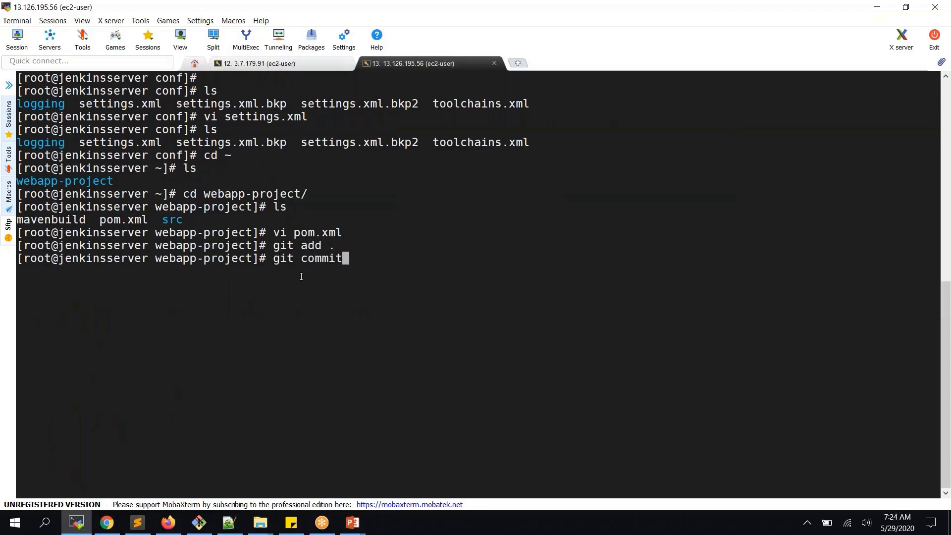
{"action": "type", "text": "-m \"replaced 1"}
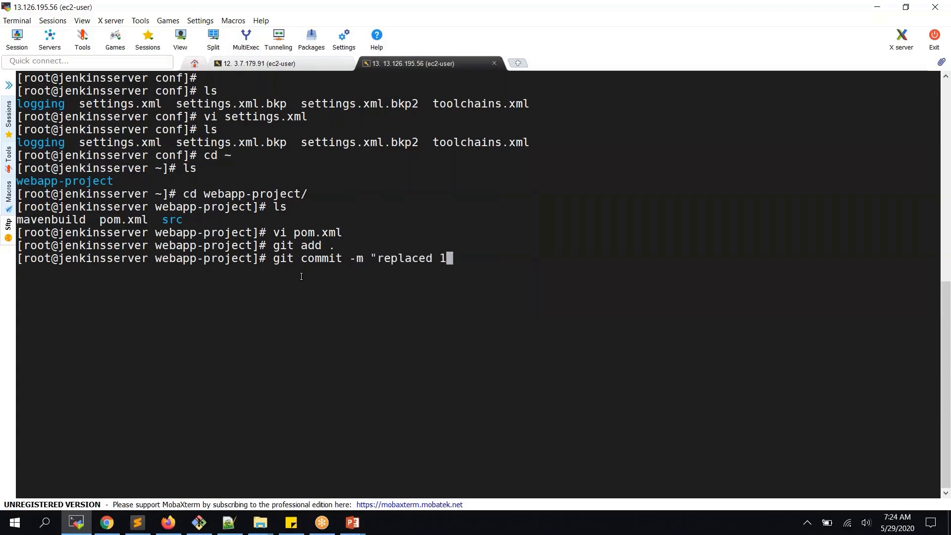
{"action": "type", "text": ".0-SNAPSHOT with ."}
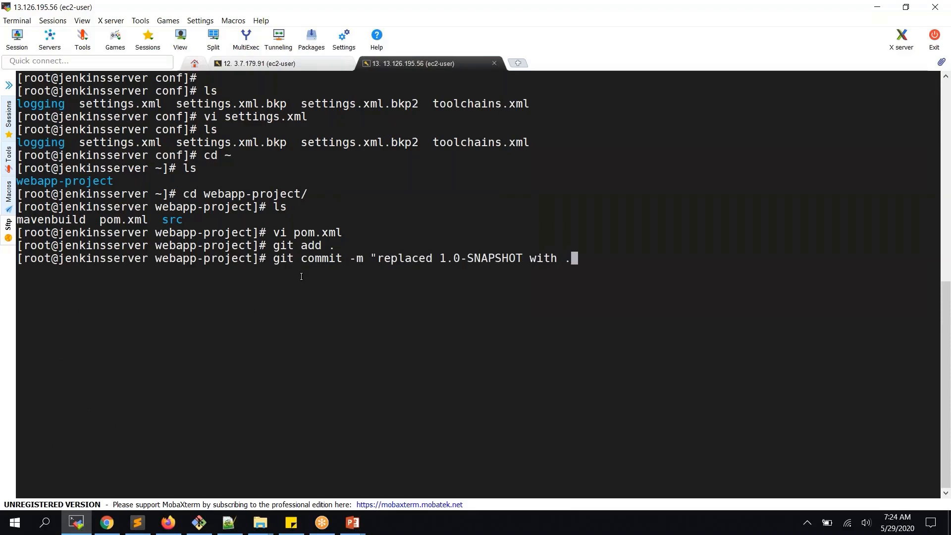
{"action": "type", "text": "0"}
{"action": "key", "text": "BackSpace"}
{"action": "key", "text": "BackSpace"}
{"action": "type", "text": "2.0\""}
{"action": "key", "text": "Return"}
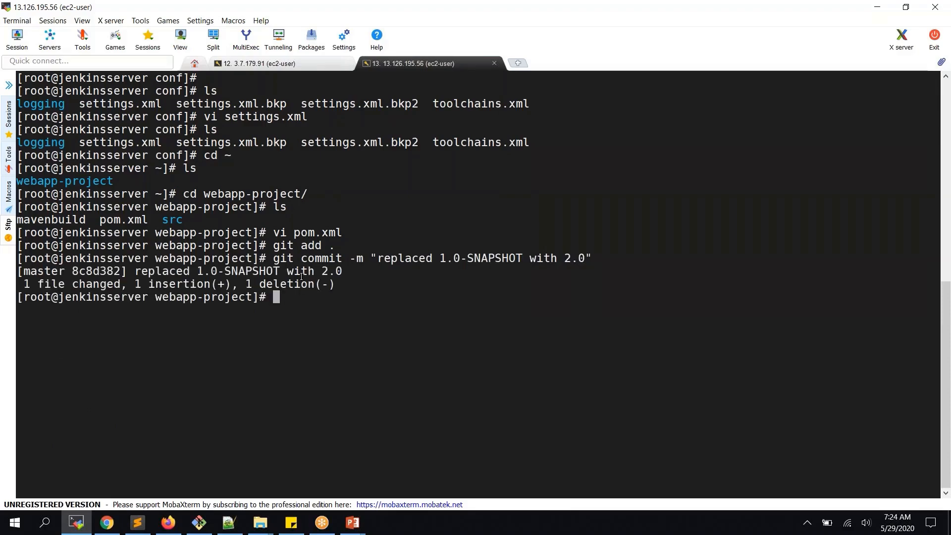
- Push to origin master with the GitHub username and password, retrying after the failed authentication
{"action": "type", "text": "git push origin master"}
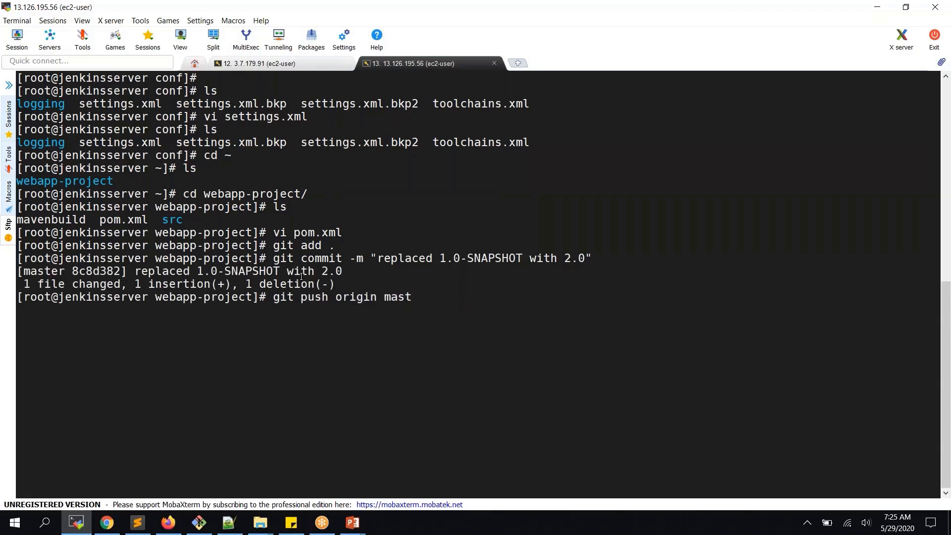
{"action": "key", "text": "Return"}
{"action": "key", "text": "Return"}
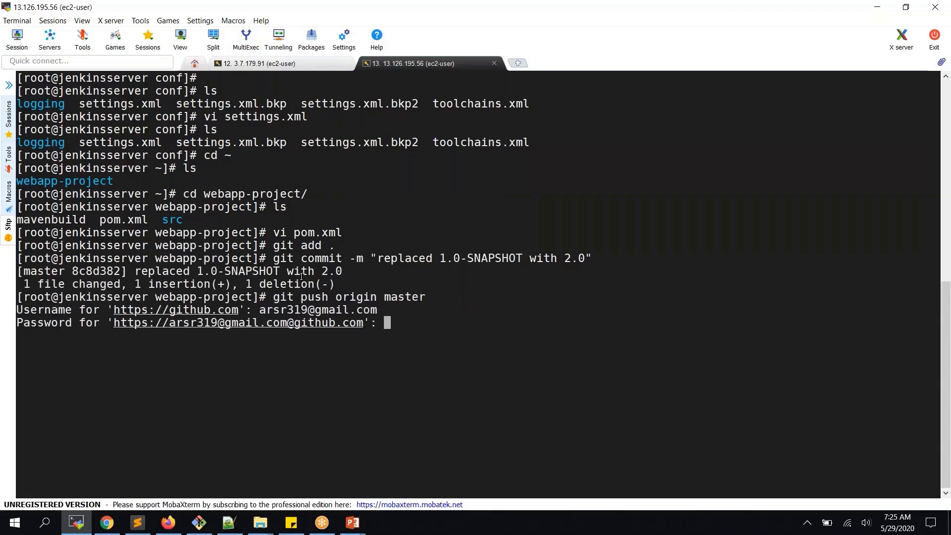
{"action": "key", "text": "Return"}
{"action": "key", "text": "Up"}
{"action": "key", "text": "Return"}
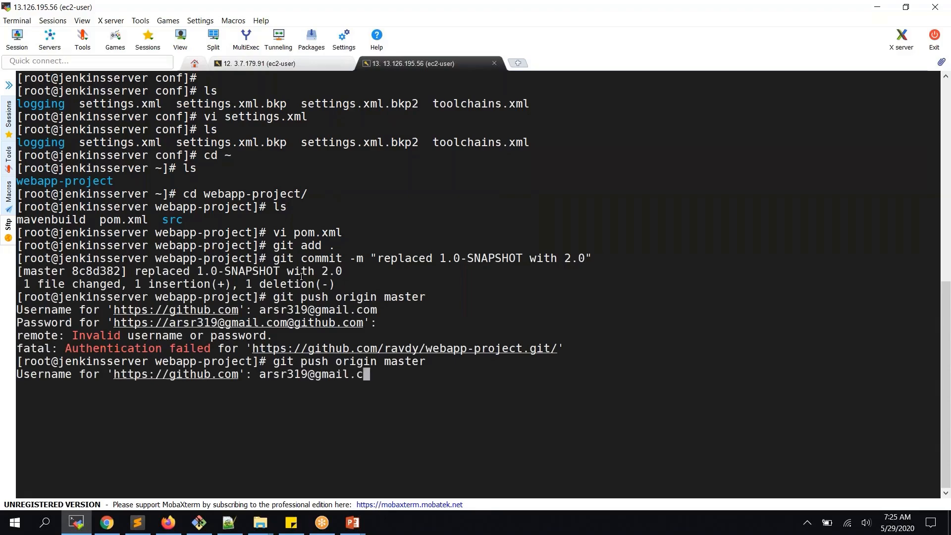
{"action": "key", "text": "Return"}
{"action": "key", "text": "Return"}
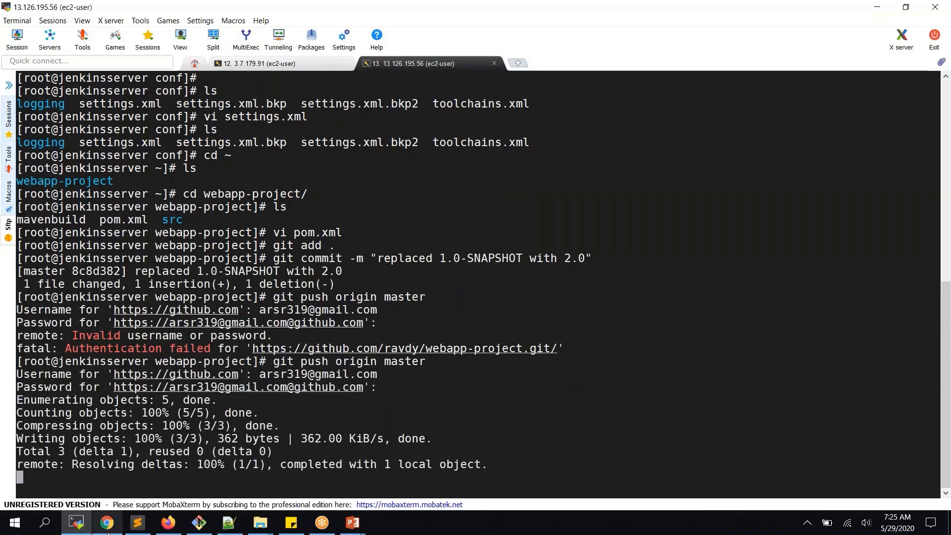
- Start a new artifactory_project1 build and watch build #6's console output reach BUILD SUCCESS
{"action": "left_click", "coordinate": [118, 520]}
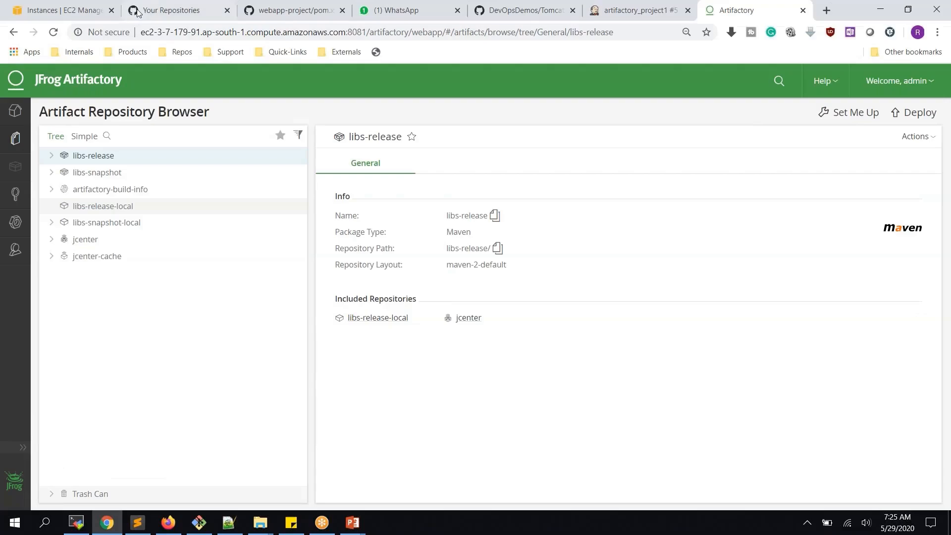
{"action": "left_click", "coordinate": [605, 10]}
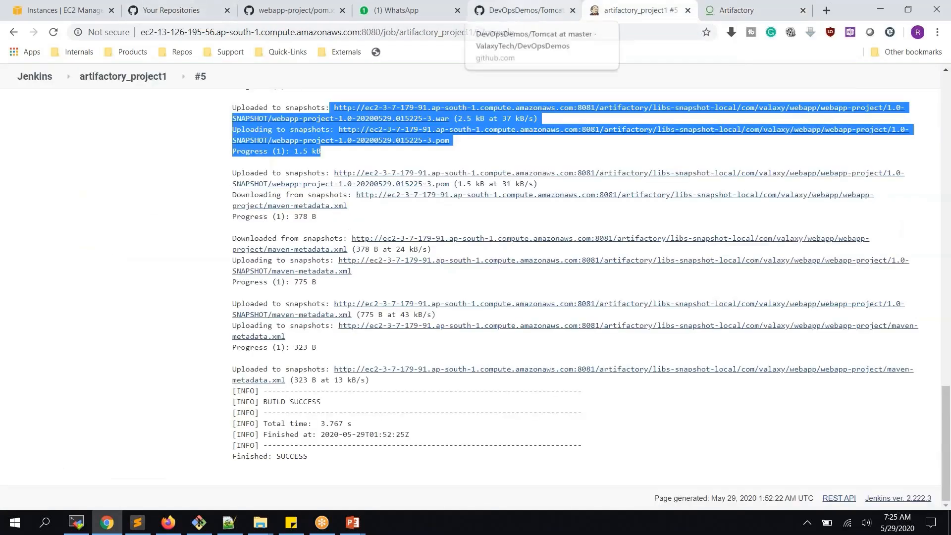
{"action": "left_click", "coordinate": [114, 79]}
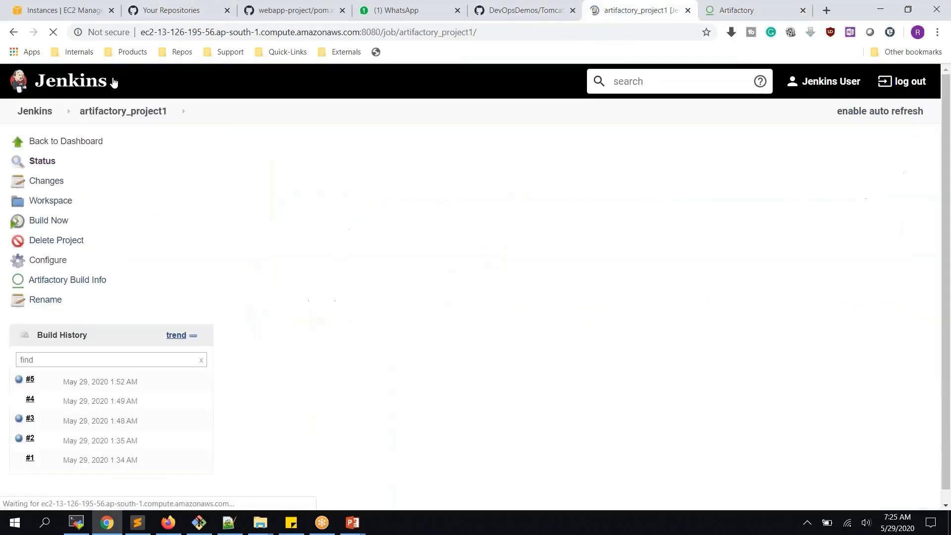
{"action": "left_click", "coordinate": [58, 221]}
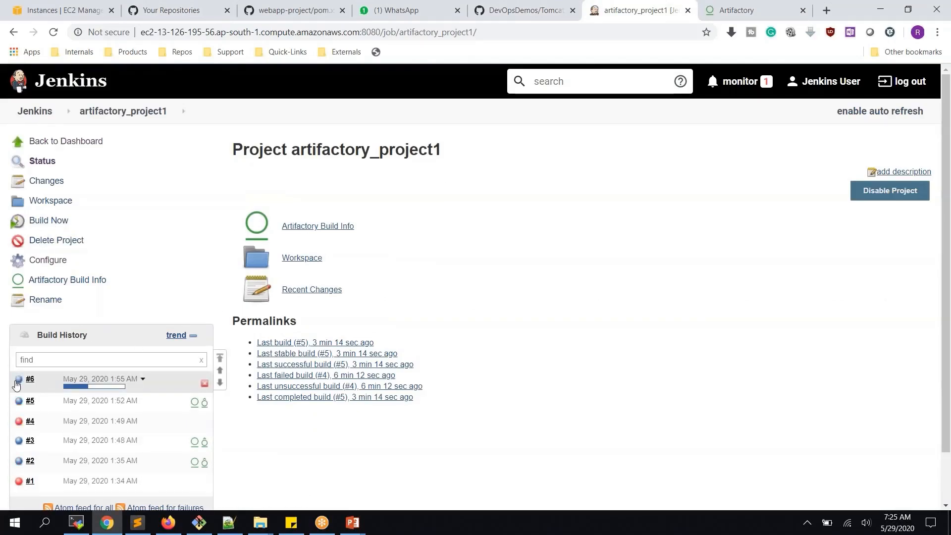
{"action": "left_click", "coordinate": [23, 382]}
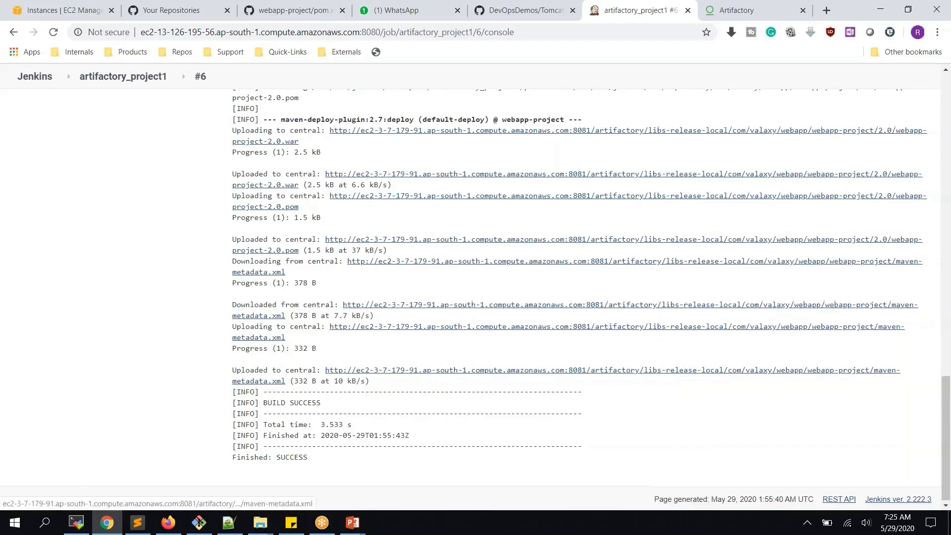
{"action": "scroll", "coordinate": [306, 247], "scroll_direction": "up", "scroll_amount": 1}
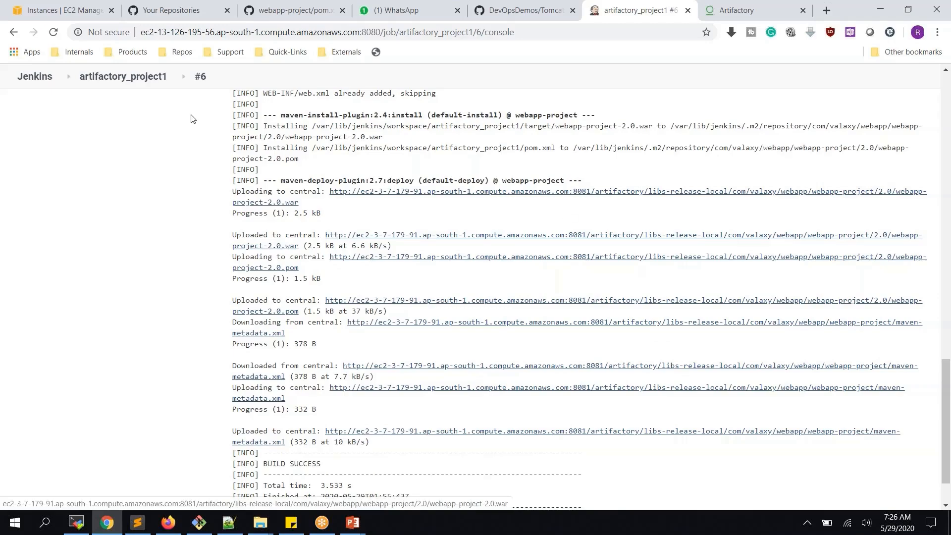
{"action": "middle_click", "coordinate": [151, 77]}
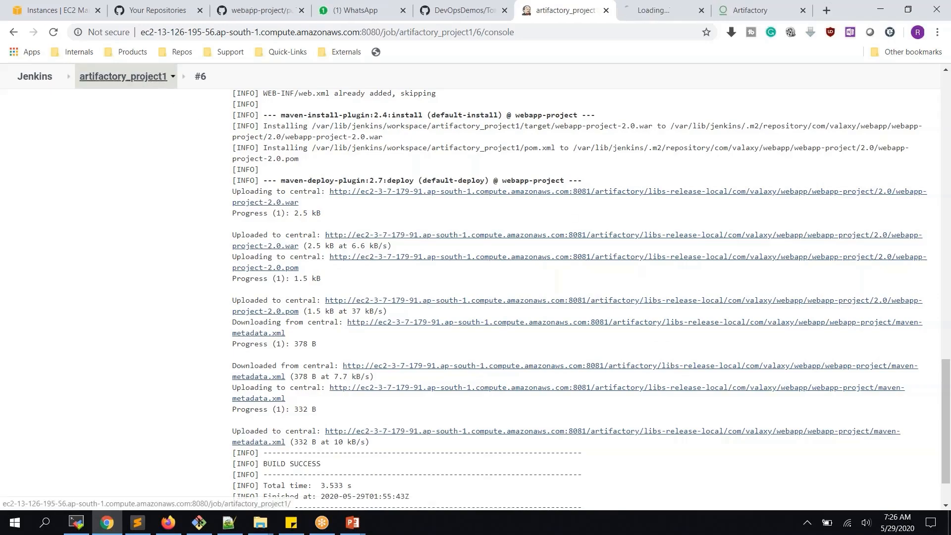
{"action": "left_click", "coordinate": [661, 10]}
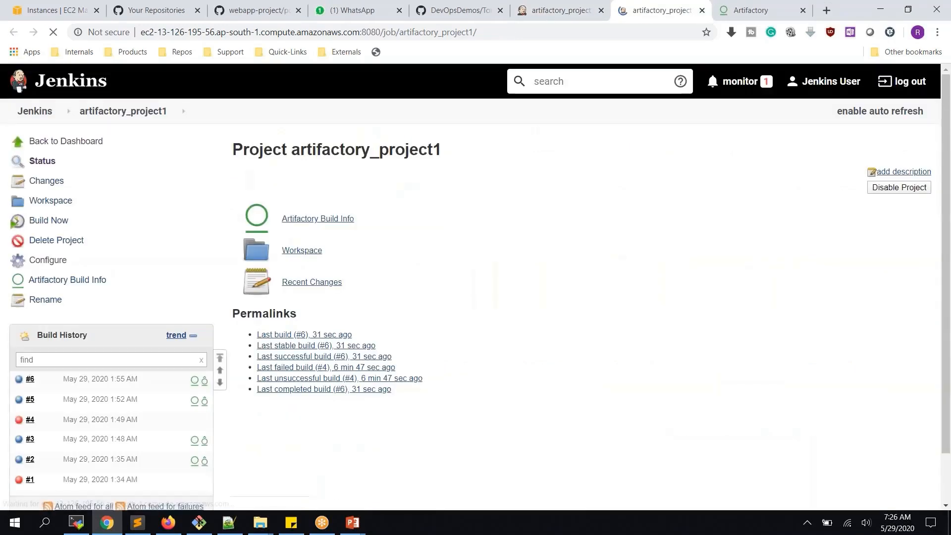
- Glance at build #5's console, then return to build #6's console showing the 2.0 uploads
{"action": "left_click", "coordinate": [21, 402]}
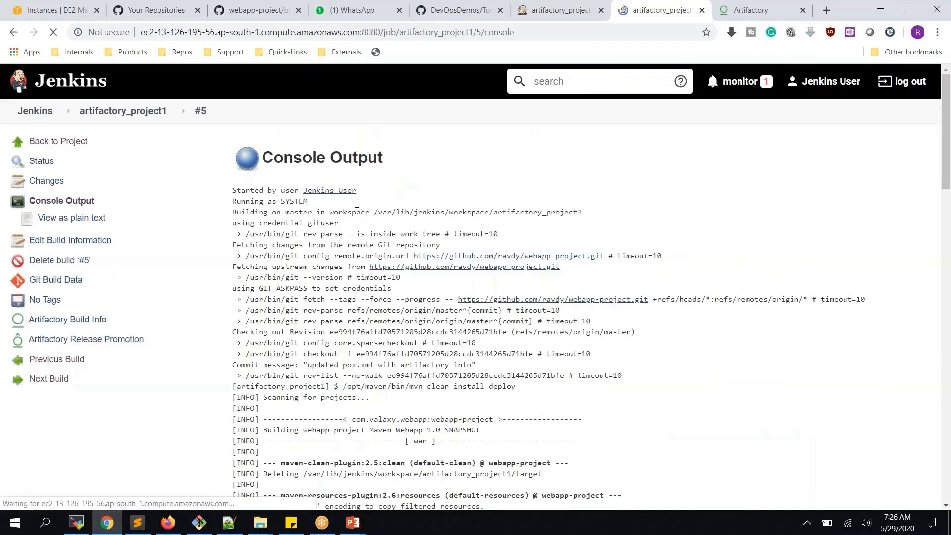
{"action": "scroll", "coordinate": [457, 270], "scroll_direction": "down", "scroll_amount": 15}
{"action": "scroll", "coordinate": [410, 261], "scroll_direction": "down", "scroll_amount": 7}
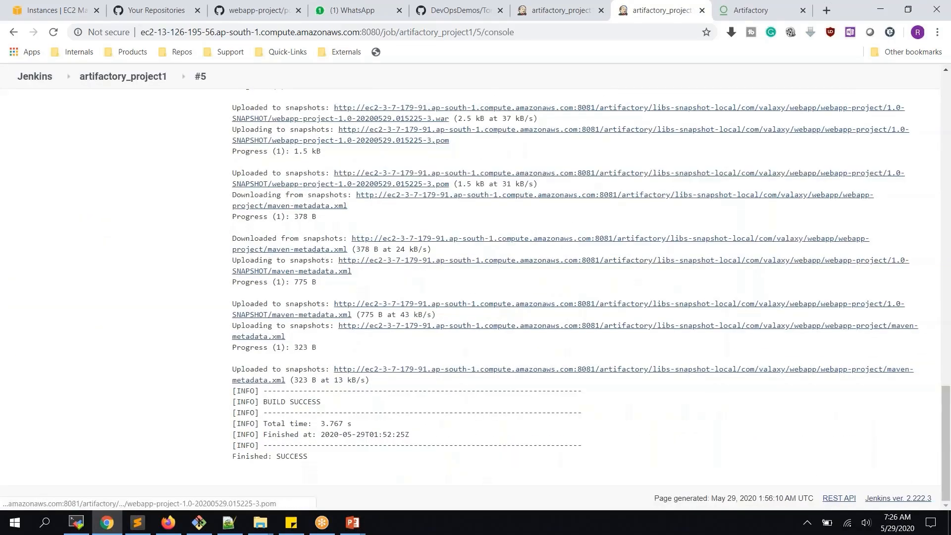
{"action": "scroll", "coordinate": [361, 212], "scroll_direction": "up", "scroll_amount": 3}
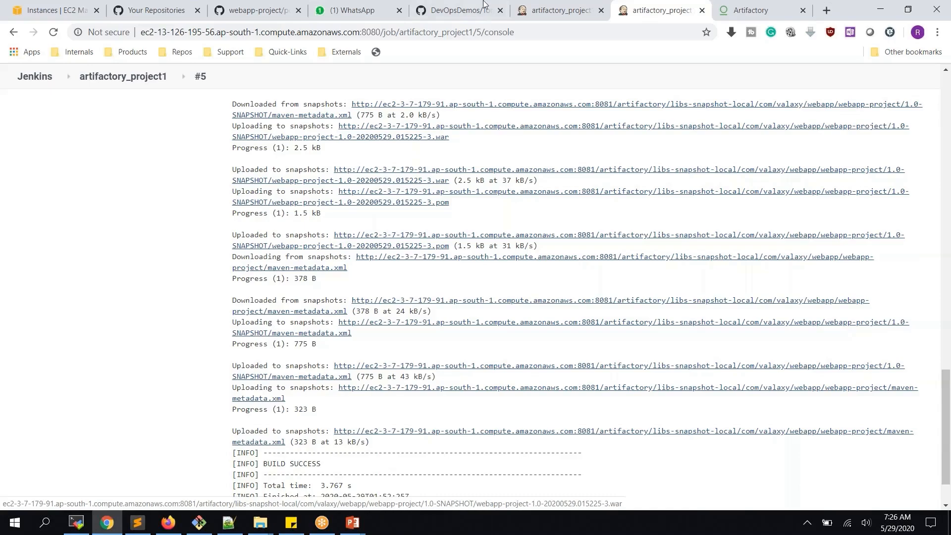
{"action": "left_click", "coordinate": [535, 11]}
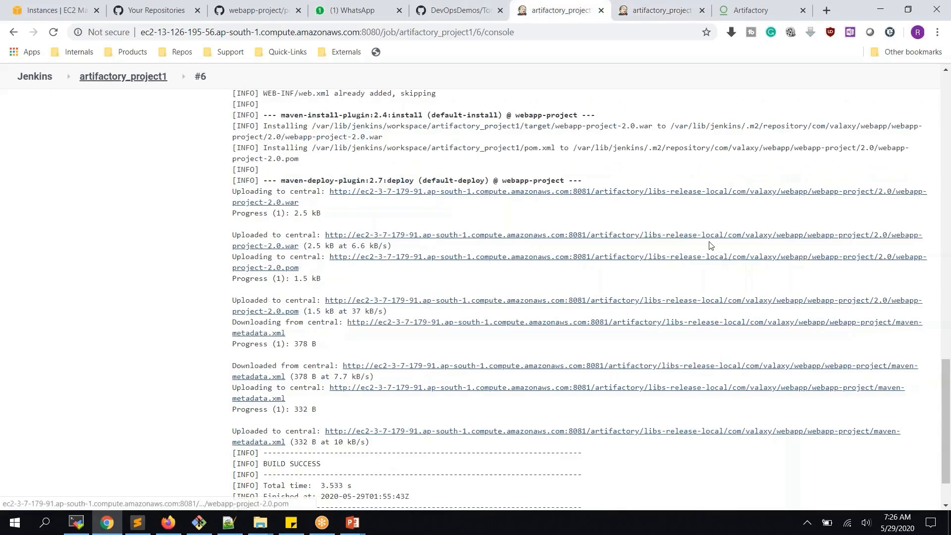
- Refresh Artifactory and expand libs-release-local's webapp-project 2.0 folder and libs-snapshot-local's webapp-project folder
{"action": "left_click", "coordinate": [743, 11]}
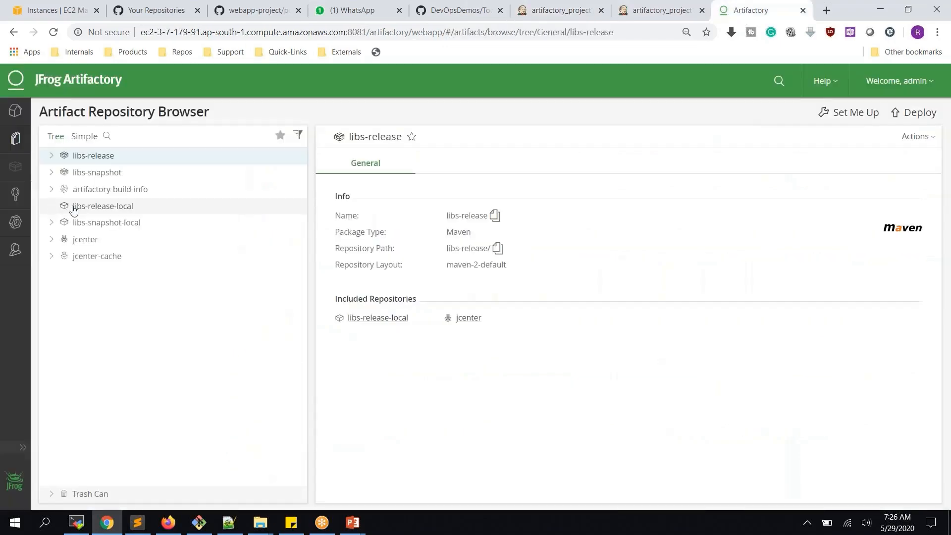
{"action": "left_click", "coordinate": [54, 33]}
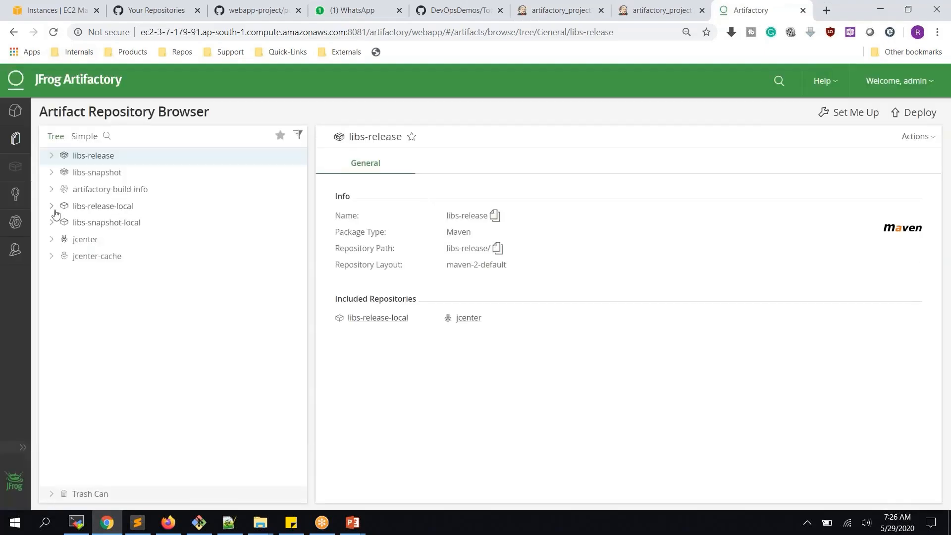
{"action": "left_click", "coordinate": [52, 207]}
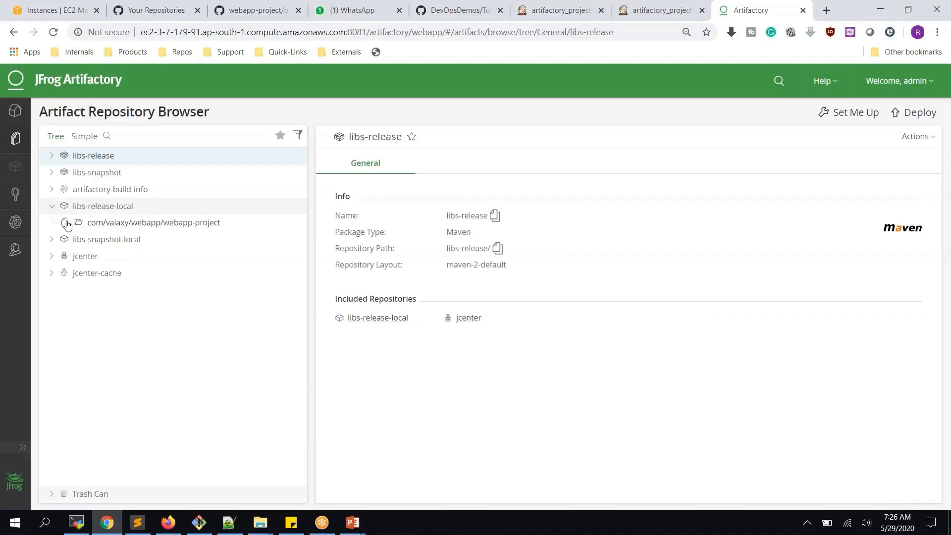
{"action": "left_click", "coordinate": [67, 224]}
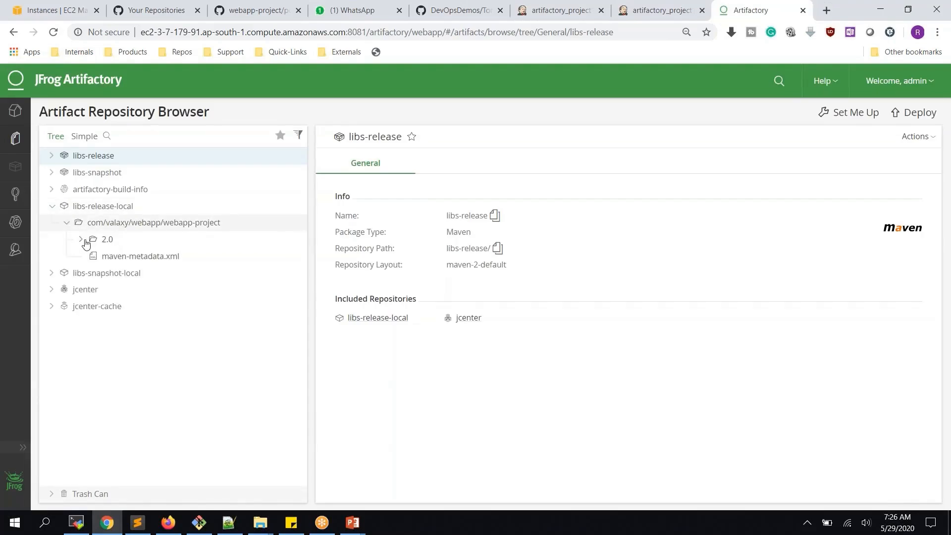
{"action": "left_click", "coordinate": [52, 274]}
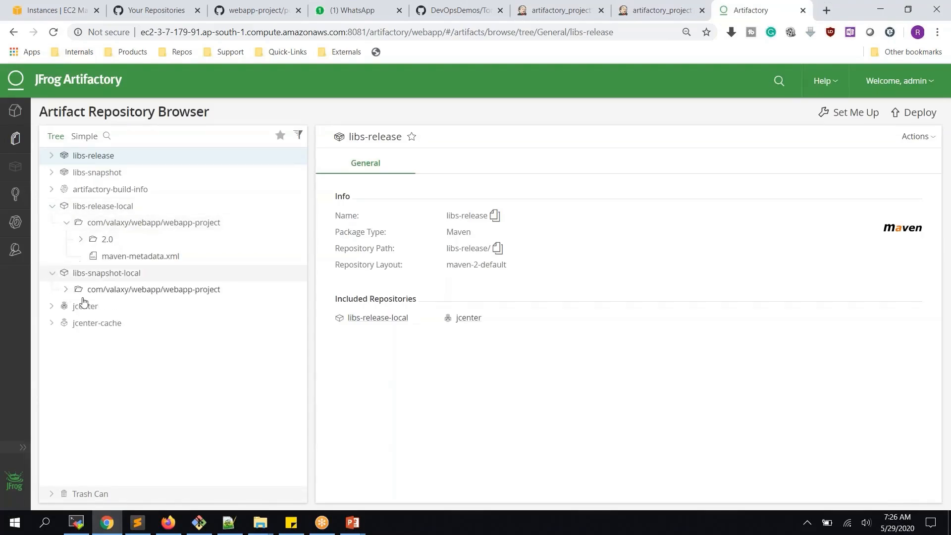
{"action": "left_click", "coordinate": [66, 290]}
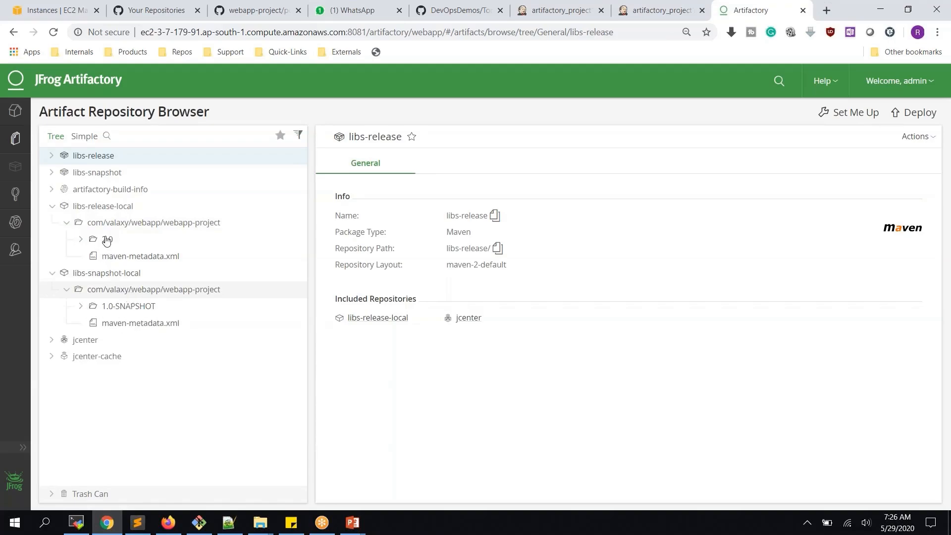
{"action": "left_click", "coordinate": [81, 240]}
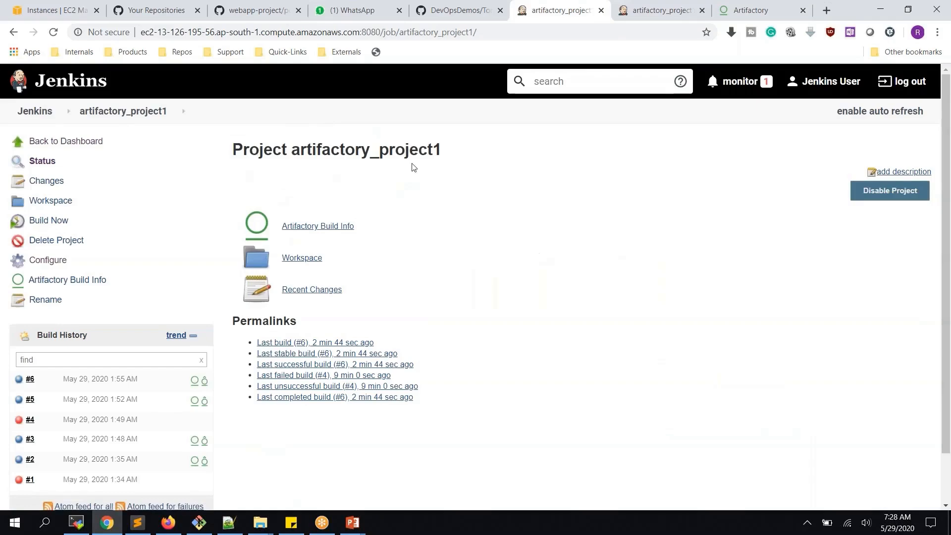
- Look over the artifactory_project2 project page and return to the Jenkins dashboard
{"action": "left_click", "coordinate": [45, 114]}
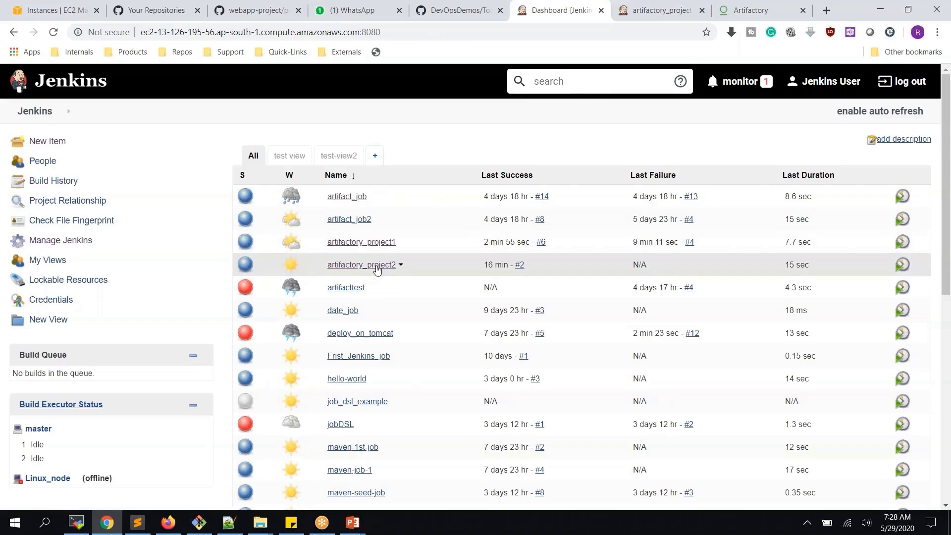
{"action": "left_click", "coordinate": [376, 266]}
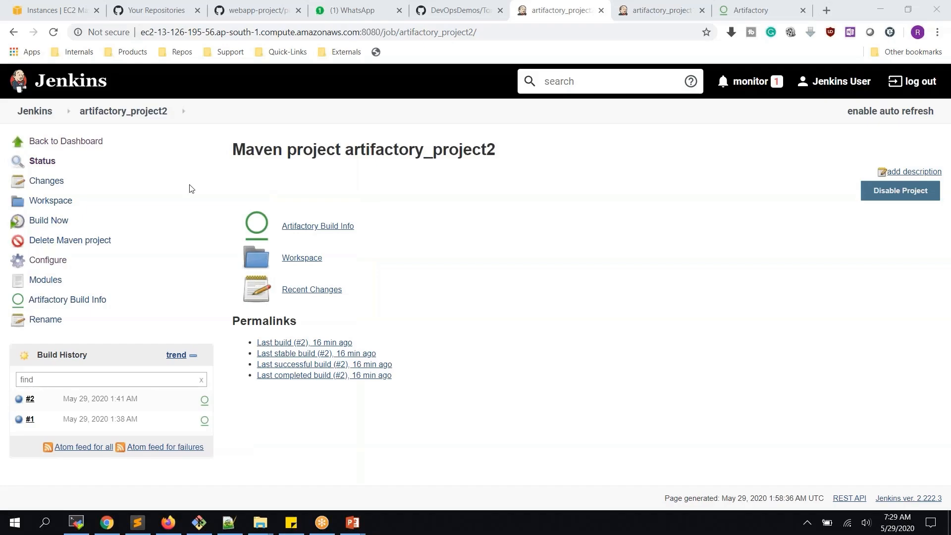
{"action": "left_click", "coordinate": [36, 115]}
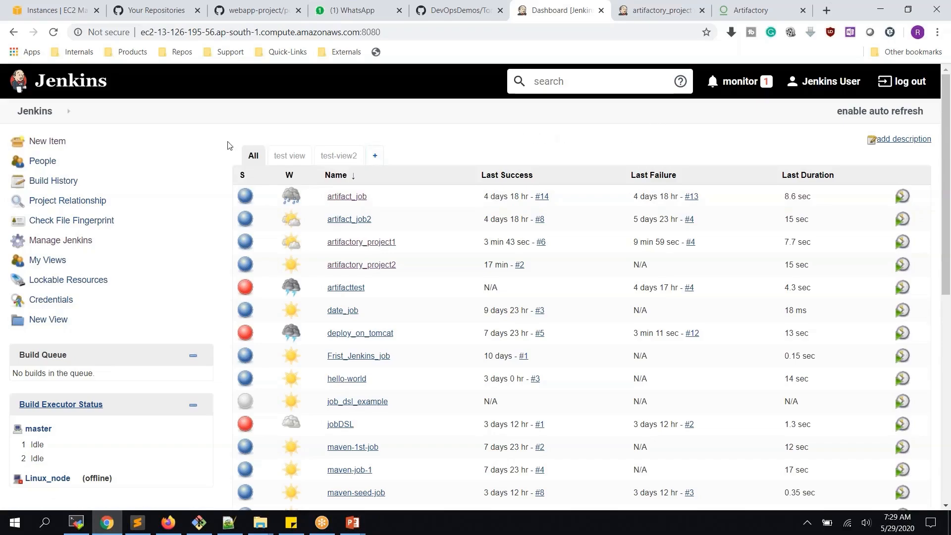
{"action": "left_click", "coordinate": [60, 142]}
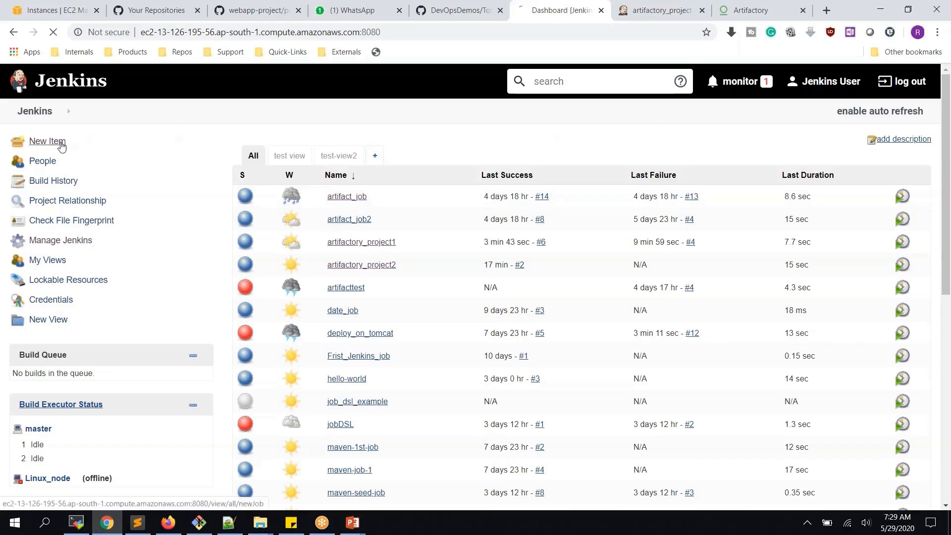
- Create a freestyle project named TestDependencyJob
{"action": "type", "text": "testdependencyjob"}
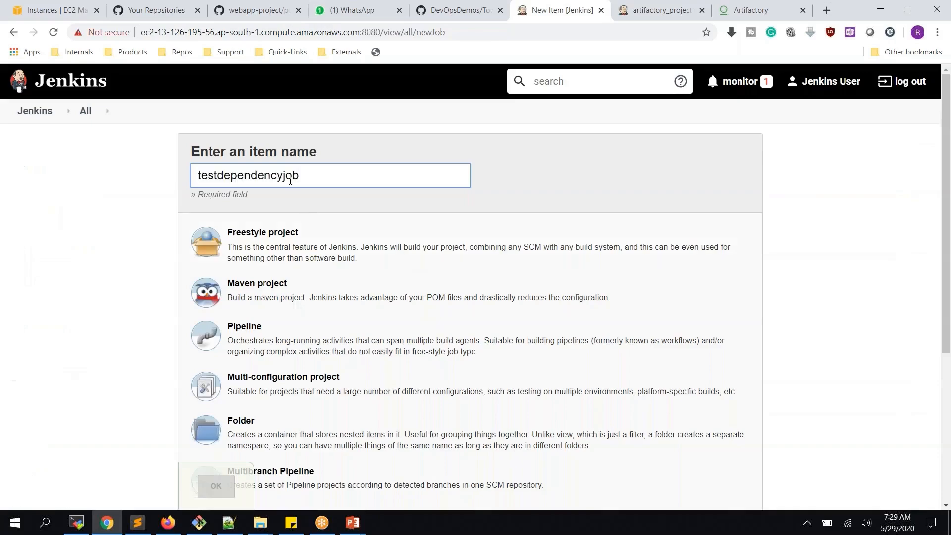
{"action": "key", "text": "BackSpace"}
{"action": "key", "text": "BackSpace"}
{"action": "key", "text": "BackSpace"}
{"action": "type", "text": "Job"}
{"action": "key", "text": "Delete"}
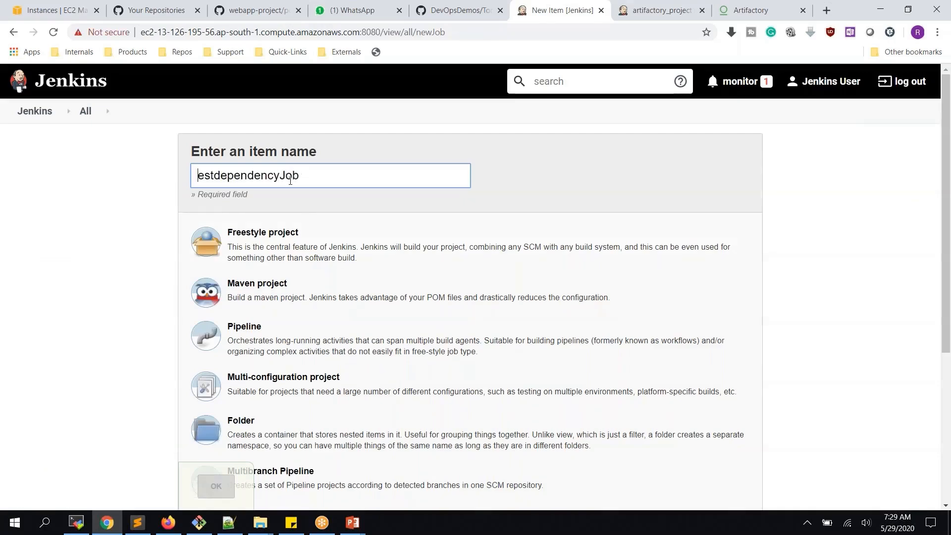
{"action": "type", "text": "T"}
{"action": "key", "text": "Right"}
{"action": "key", "text": "Right"}
{"action": "key", "text": "Right"}
{"action": "key", "text": "Delete"}
{"action": "type", "text": "D"}
{"action": "left_click", "coordinate": [305, 254]}
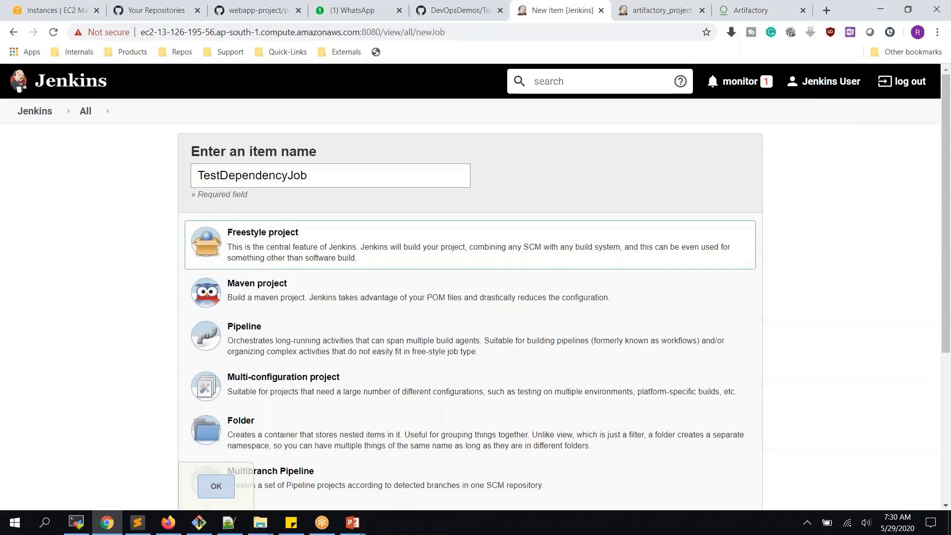
{"action": "left_click", "coordinate": [217, 487]}
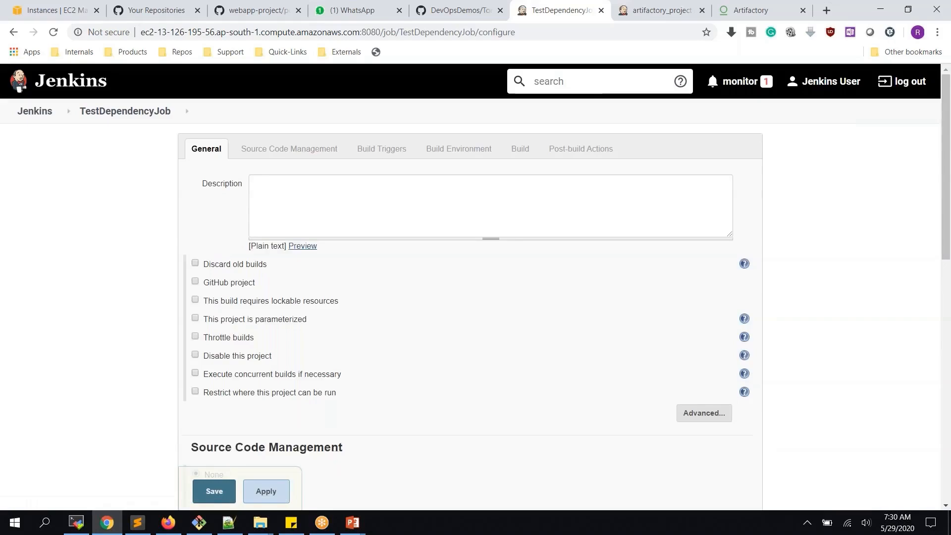
- Add an Execute shell step running echo "I am Job1", save the job, and return to the dashboard
{"action": "scroll", "coordinate": [357, 267], "scroll_direction": "down", "scroll_amount": 10}
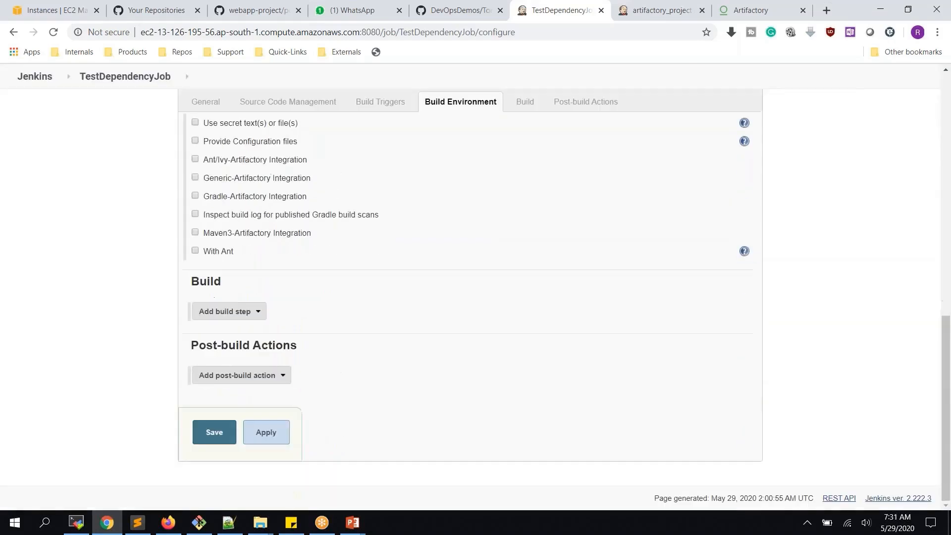
{"action": "left_click", "coordinate": [237, 311]}
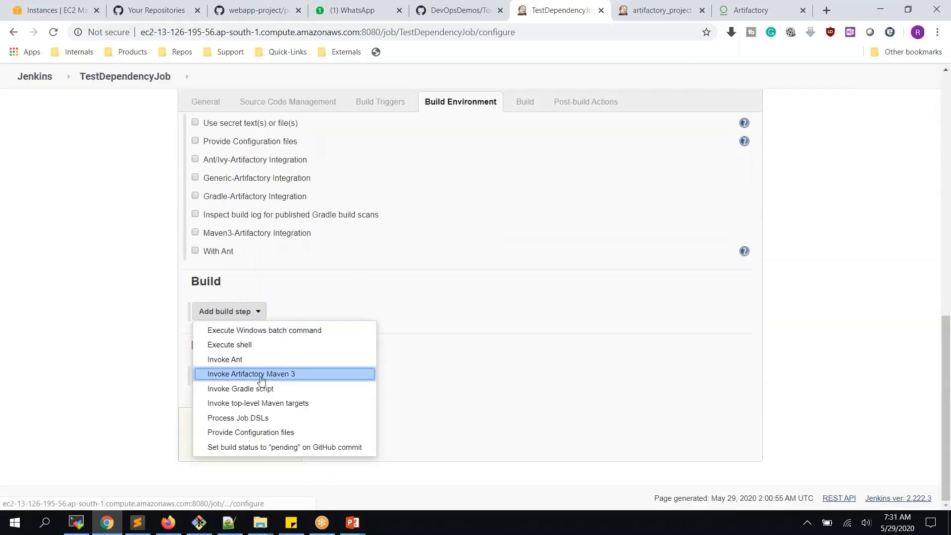
{"action": "left_click", "coordinate": [375, 317]}
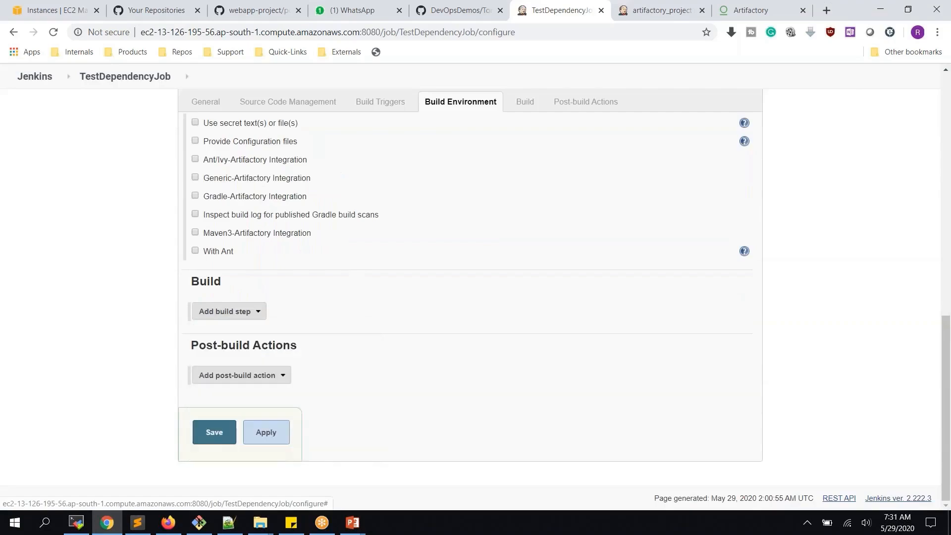
{"action": "left_click", "coordinate": [403, 337]}
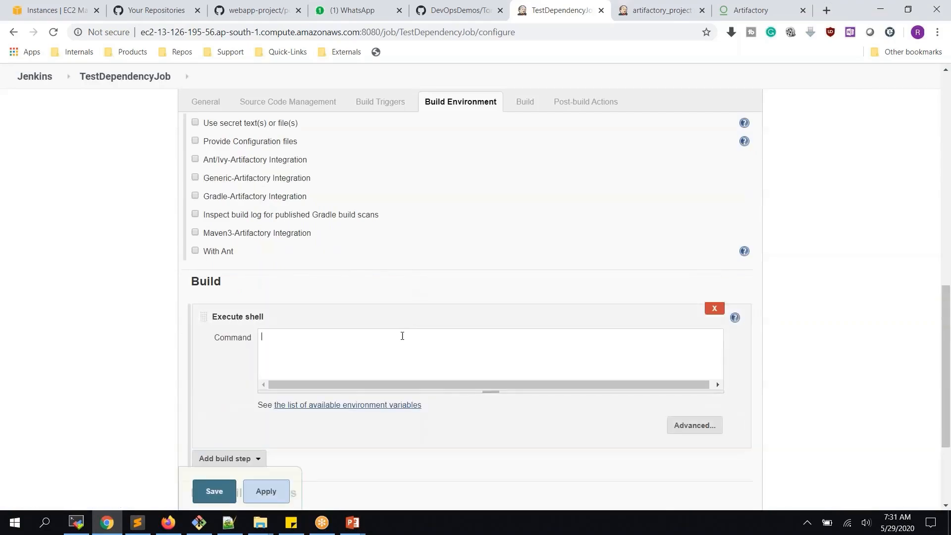
{"action": "type", "text": "I am"}
{"action": "key", "text": "BackSpace"}
{"action": "key", "text": "BackSpace"}
{"action": "key", "text": "BackSpace"}
{"action": "key", "text": "BackSpace"}
{"action": "key", "text": "BackSpace"}
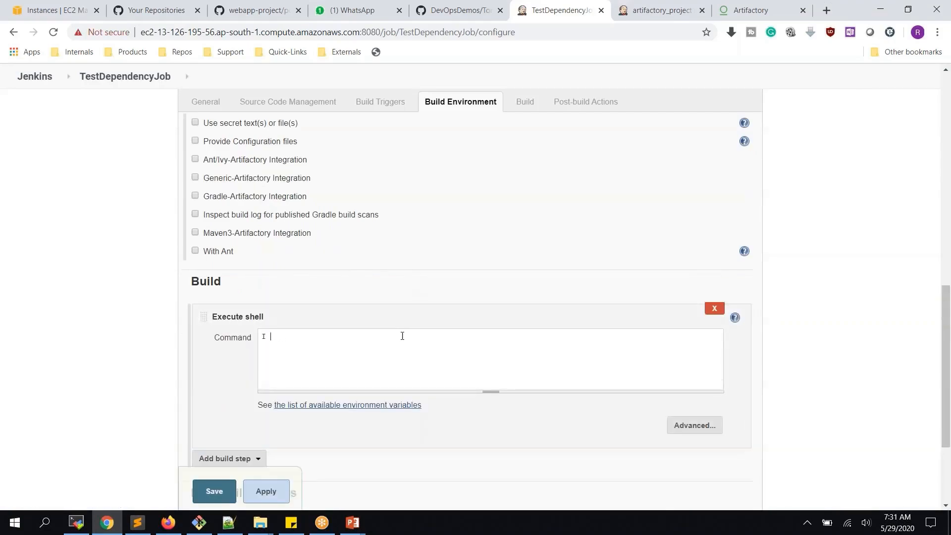
{"action": "type", "text": "echo \"I am Job1\""}
{"action": "left_click", "coordinate": [266, 491]}
{"action": "left_click", "coordinate": [217, 490]}
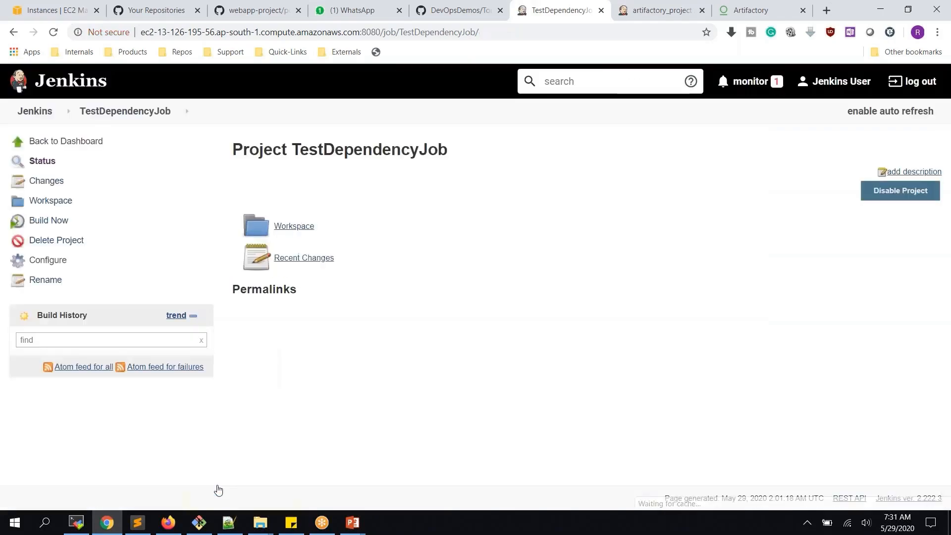
{"action": "left_click", "coordinate": [36, 111]}
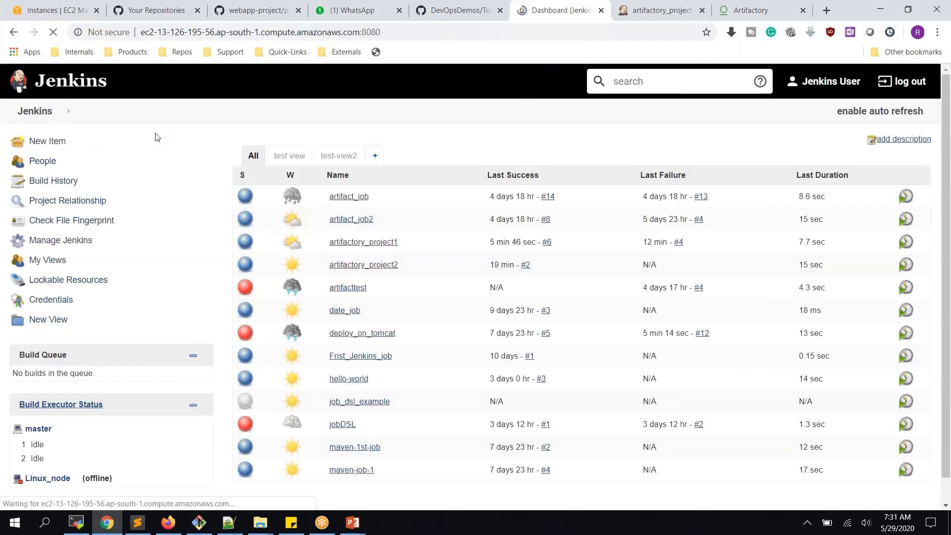
- Create TestDependencyJob2 as a copy of TestDependencyJob
{"action": "left_click", "coordinate": [43, 145]}
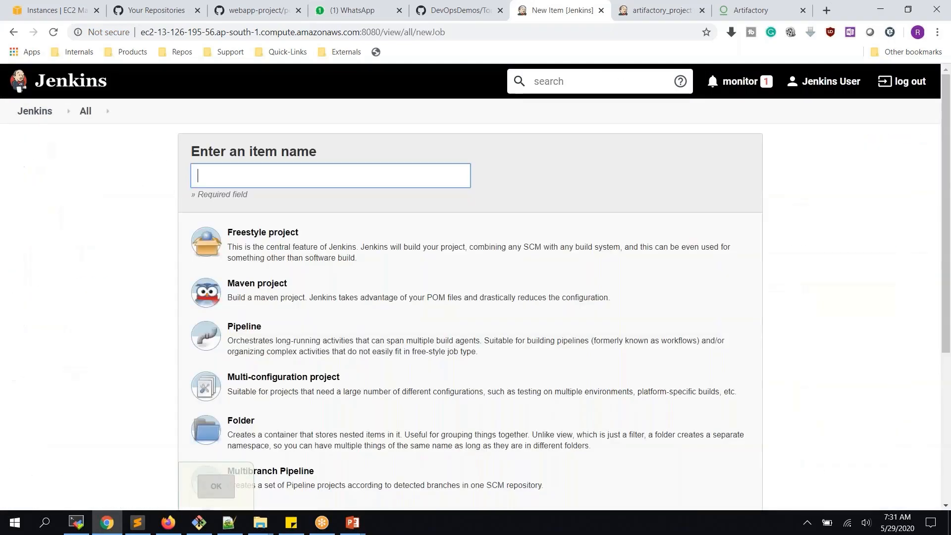
{"action": "type", "text": "TestJo"}
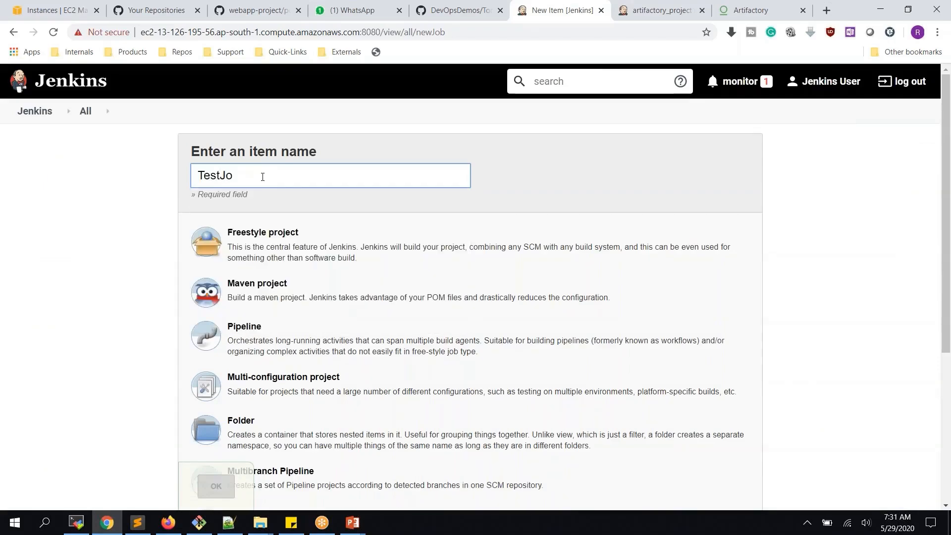
{"action": "type", "text": "b"}
{"action": "key", "text": "BackSpace"}
{"action": "key", "text": "BackSpace"}
{"action": "key", "text": "BackSpace"}
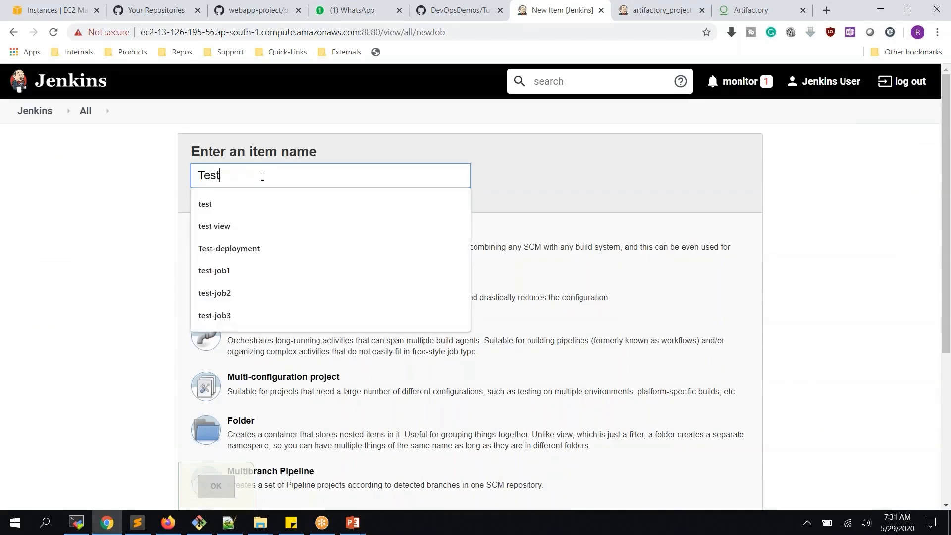
{"action": "type", "text": "De"}
{"action": "key", "text": "Down"}
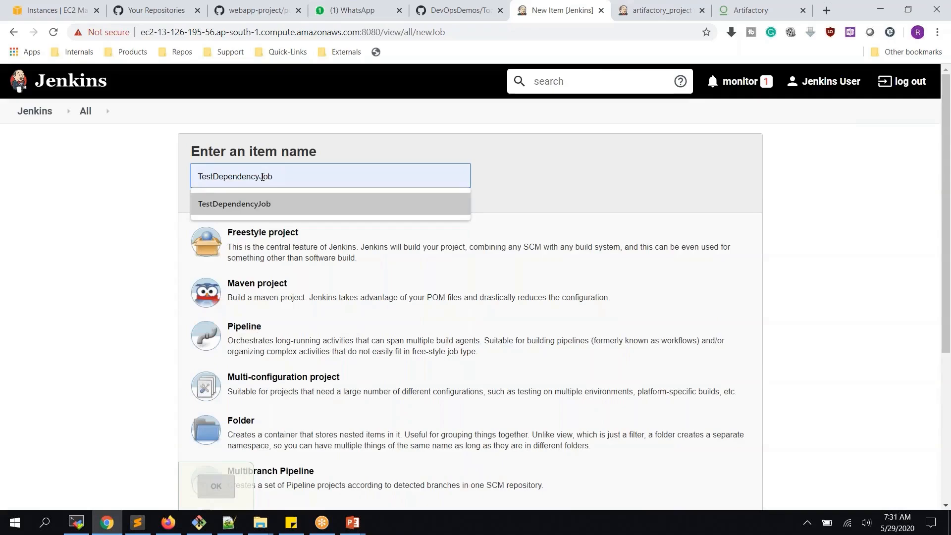
{"action": "left_click", "coordinate": [278, 210]}
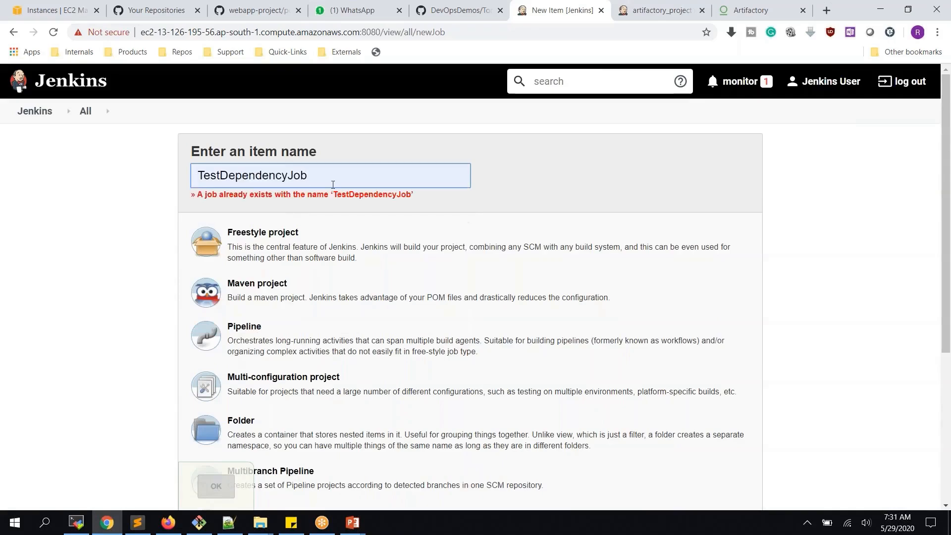
{"action": "type", "text": "2"}
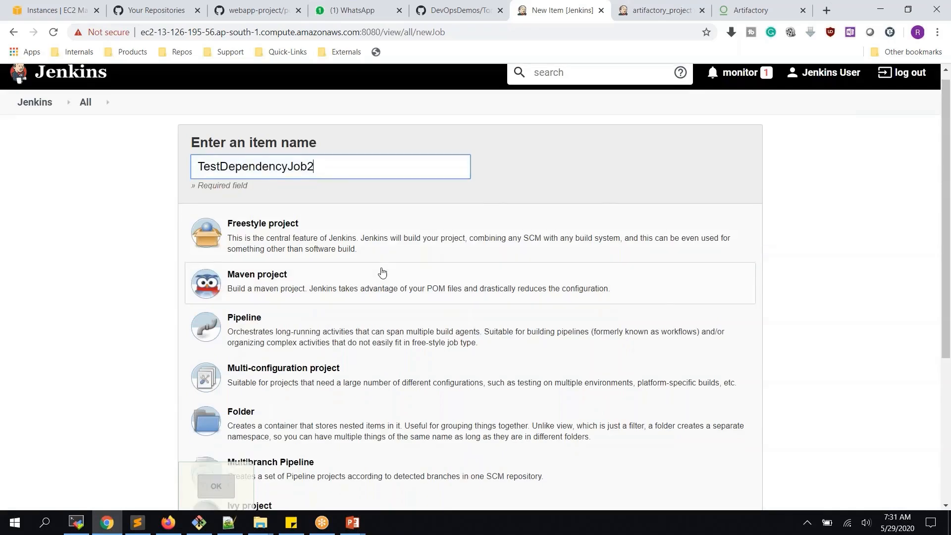
{"action": "scroll", "coordinate": [382, 272], "scroll_direction": "down", "scroll_amount": 5}
{"action": "left_click", "coordinate": [310, 367]}
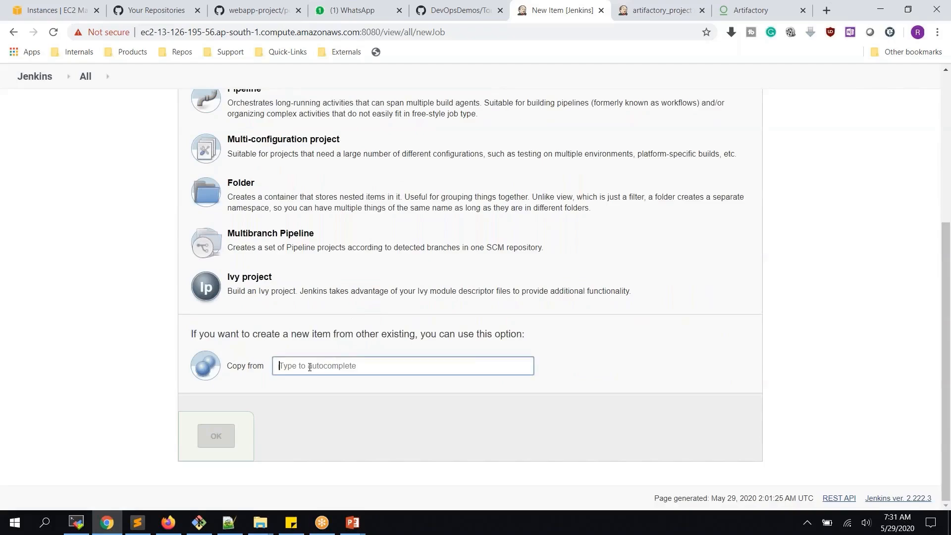
{"action": "type", "text": "TEs"}
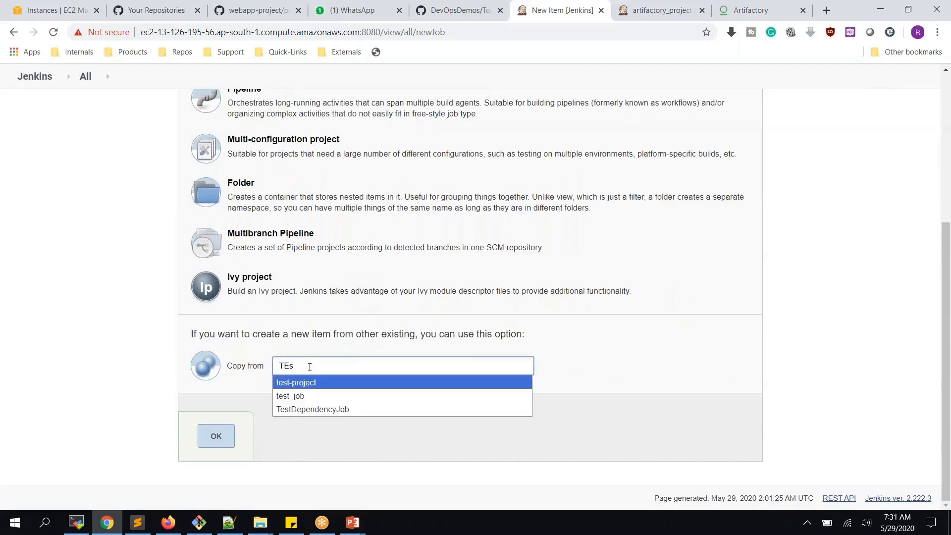
{"action": "left_click", "coordinate": [341, 411]}
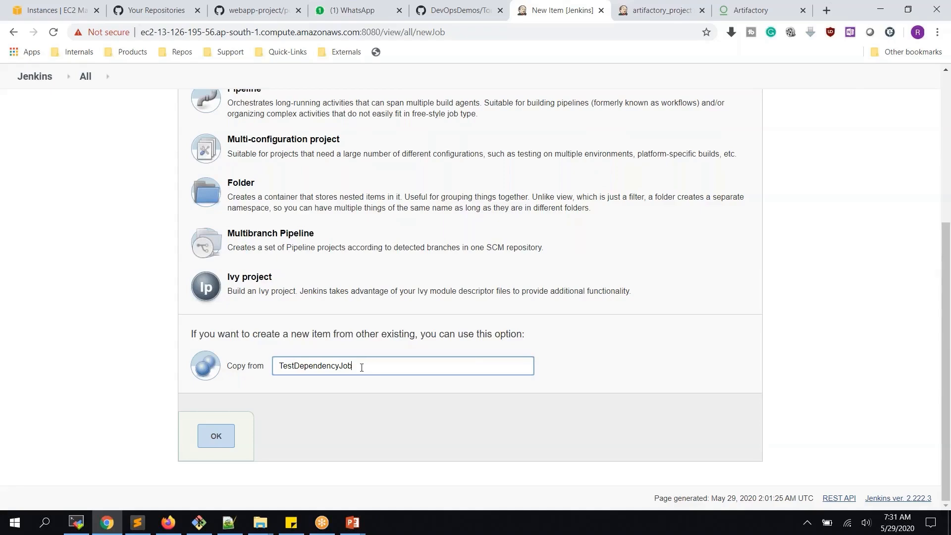
{"action": "left_click_drag", "start_coordinate": [361, 367], "coordinate": [259, 367]}
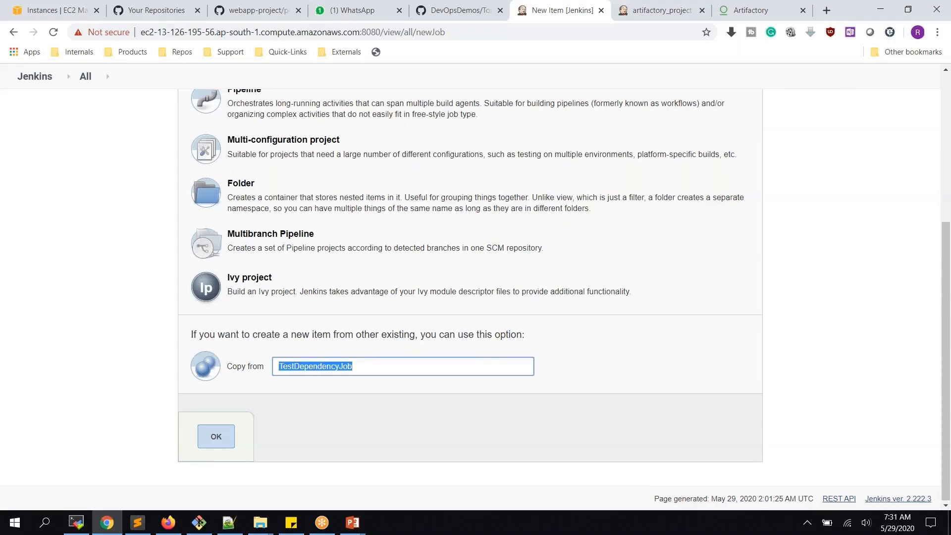
{"action": "scroll", "coordinate": [297, 248], "scroll_direction": "up", "scroll_amount": 4}
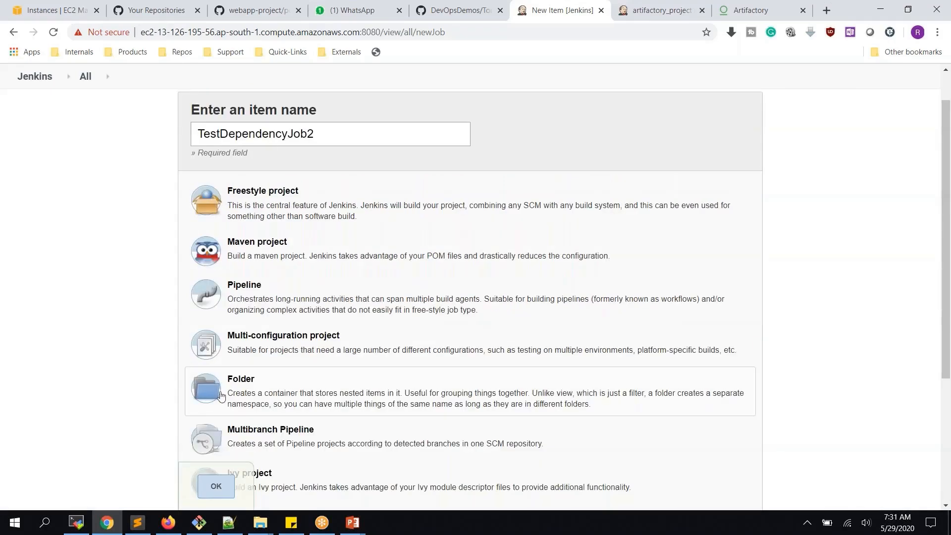
{"action": "left_click", "coordinate": [221, 490]}
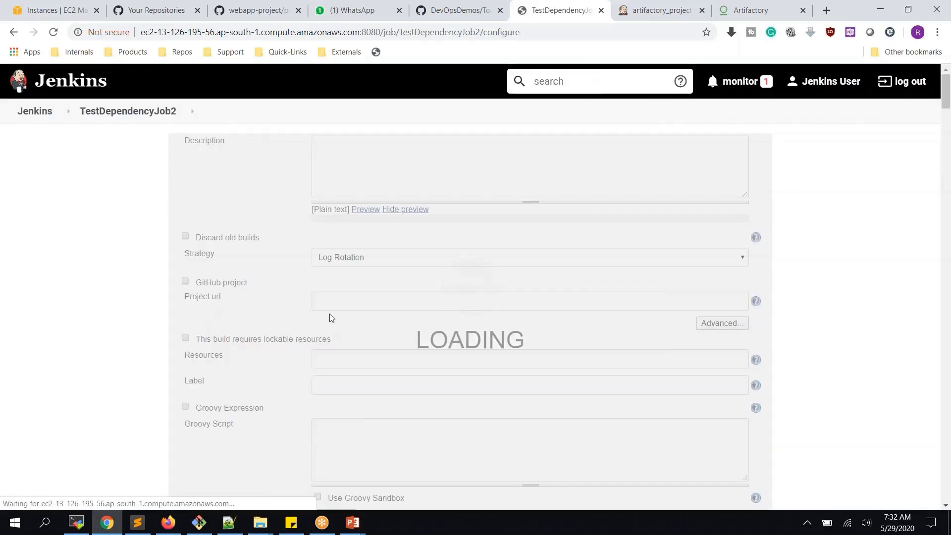
- Change its shell step to echo "I am Job2" and save the job
{"action": "scroll", "coordinate": [329, 297], "scroll_direction": "down", "scroll_amount": 20}
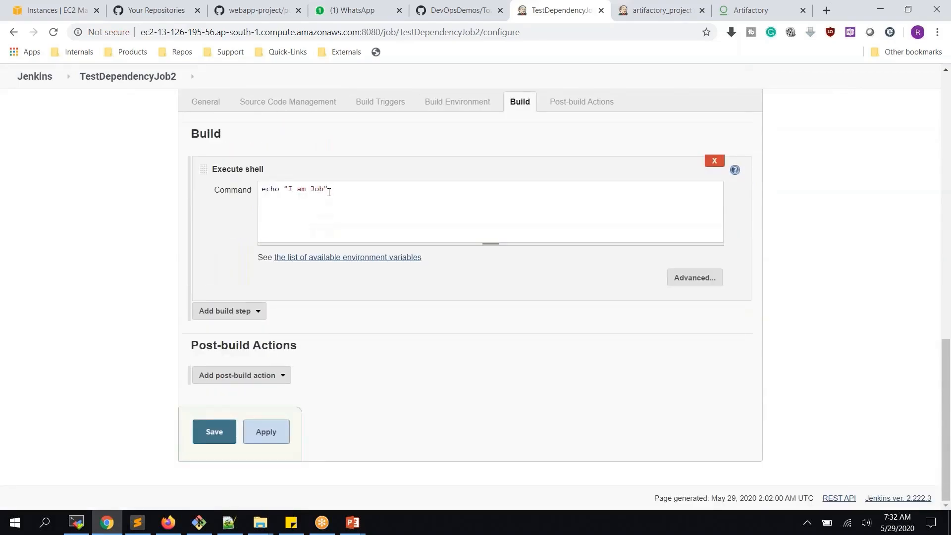
{"action": "left_click", "coordinate": [328, 189]}
{"action": "type", "text": "2"}
{"action": "left_click", "coordinate": [264, 432]}
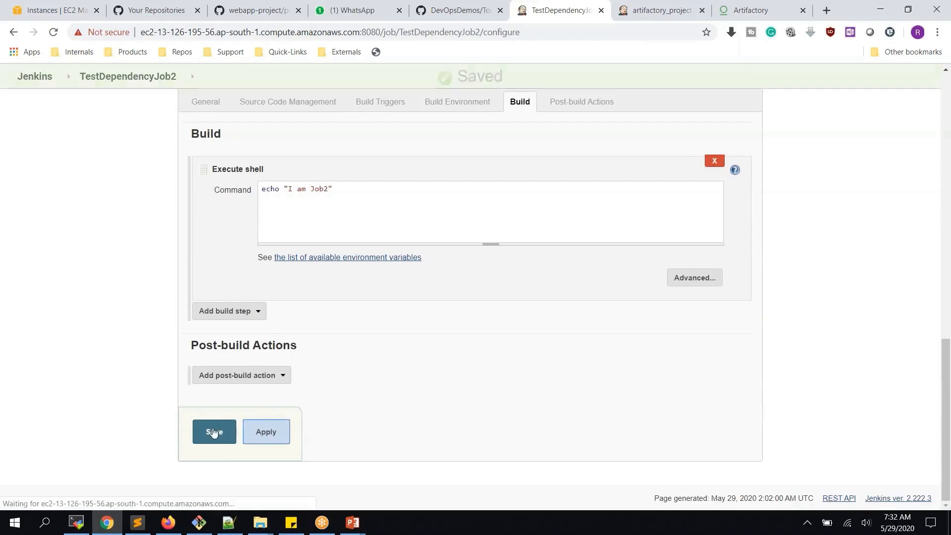
{"action": "left_click", "coordinate": [214, 433]}
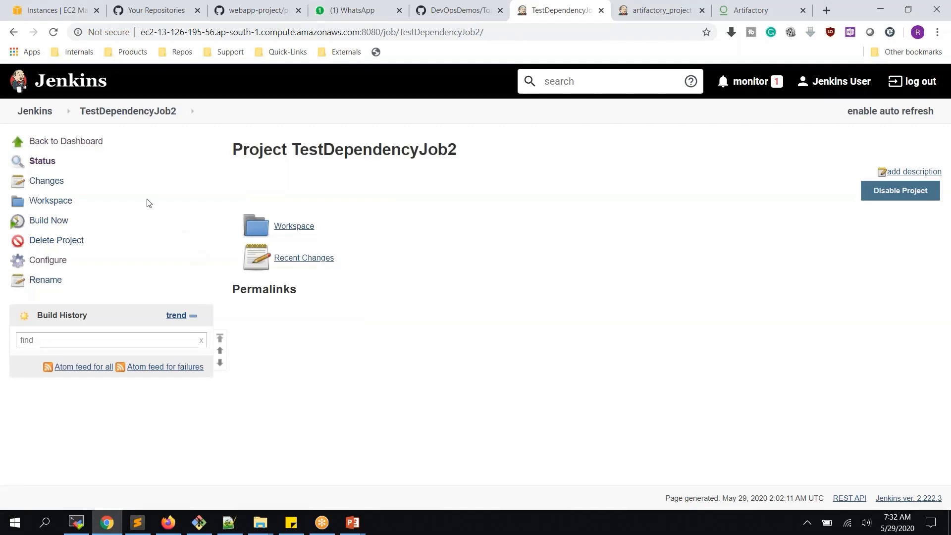
- Open TestDependencyJob from the dashboard and run Build Now to produce build #1
{"action": "left_click", "coordinate": [47, 123]}
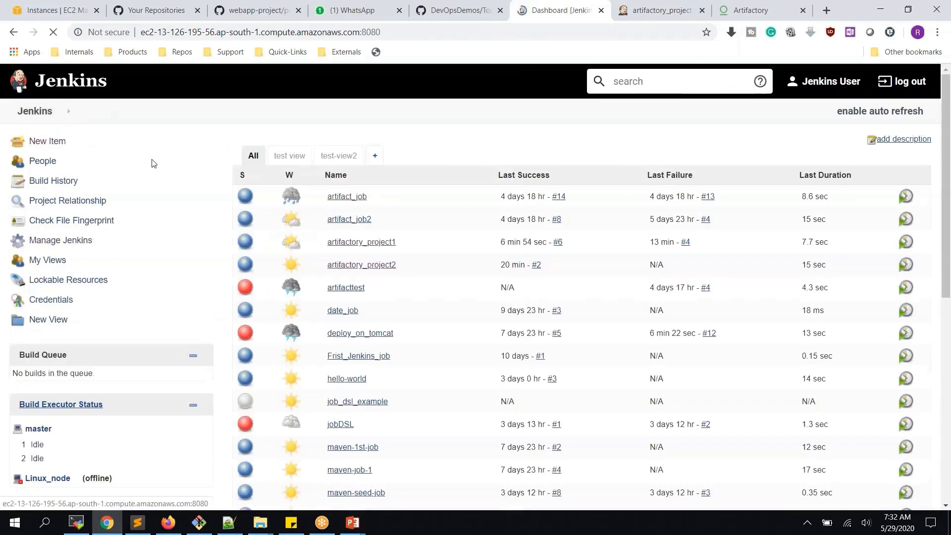
{"action": "scroll", "coordinate": [349, 297], "scroll_direction": "down", "scroll_amount": 8}
{"action": "left_click", "coordinate": [349, 424]}
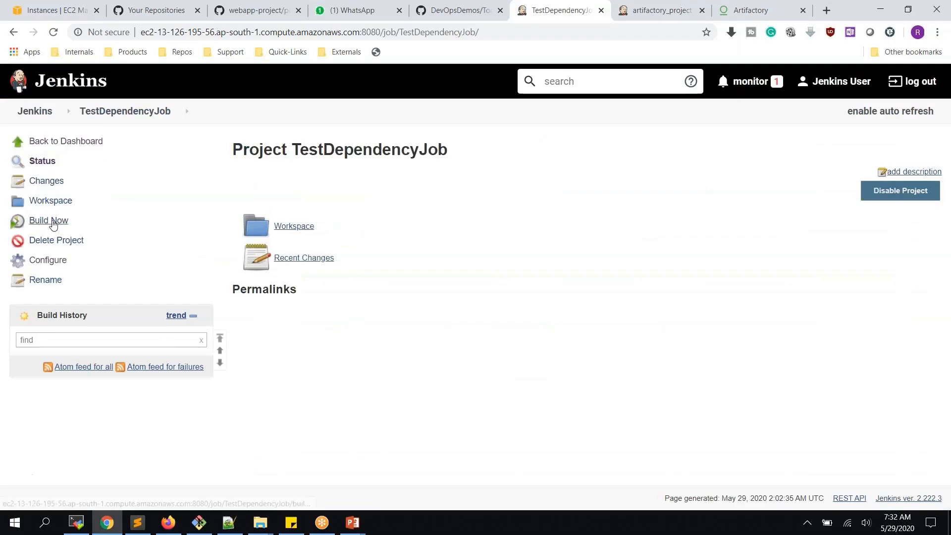
{"action": "middle_click", "coordinate": [38, 110]}
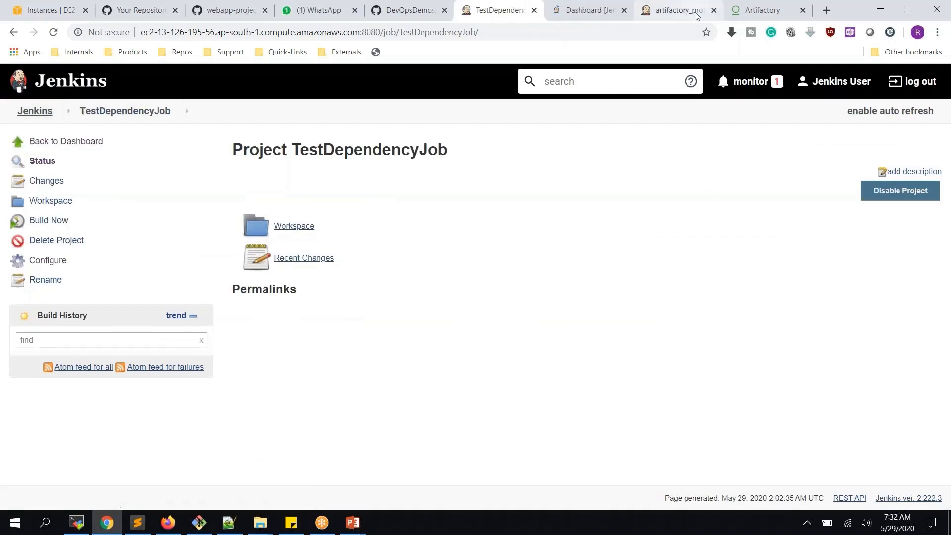
{"action": "left_click", "coordinate": [713, 10]}
{"action": "left_click", "coordinate": [573, 11]}
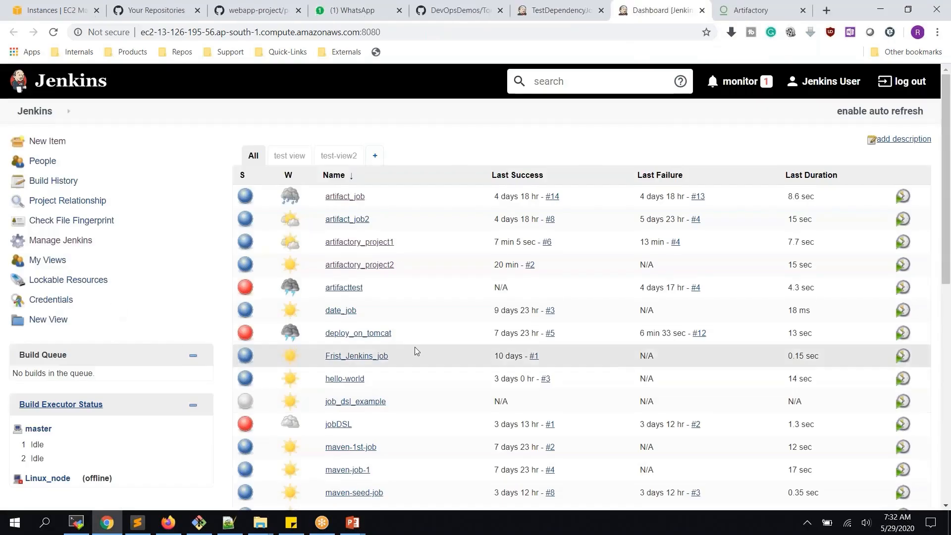
{"action": "scroll", "coordinate": [396, 371], "scroll_direction": "down", "scroll_amount": 4}
{"action": "scroll", "coordinate": [388, 394], "scroll_direction": "down", "scroll_amount": 6}
{"action": "left_click", "coordinate": [327, 346]}
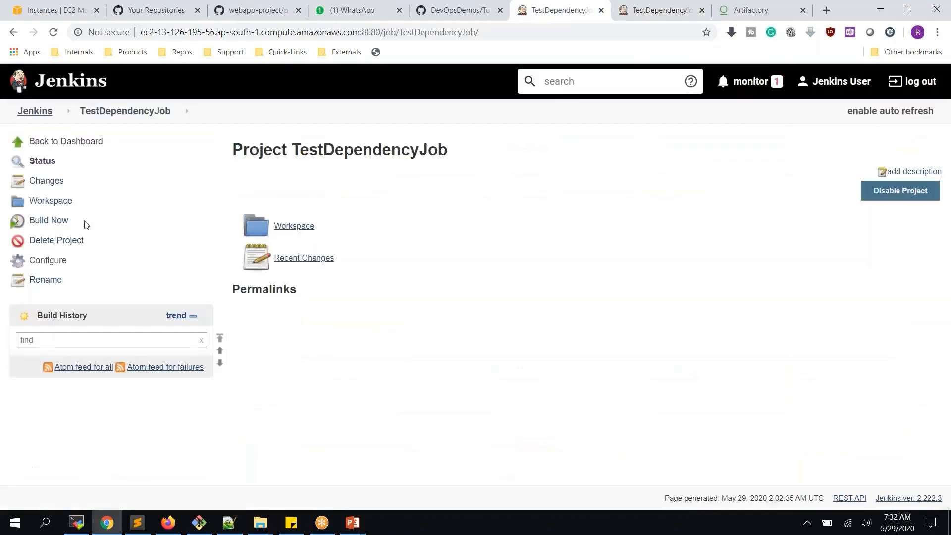
{"action": "left_click", "coordinate": [56, 221]}
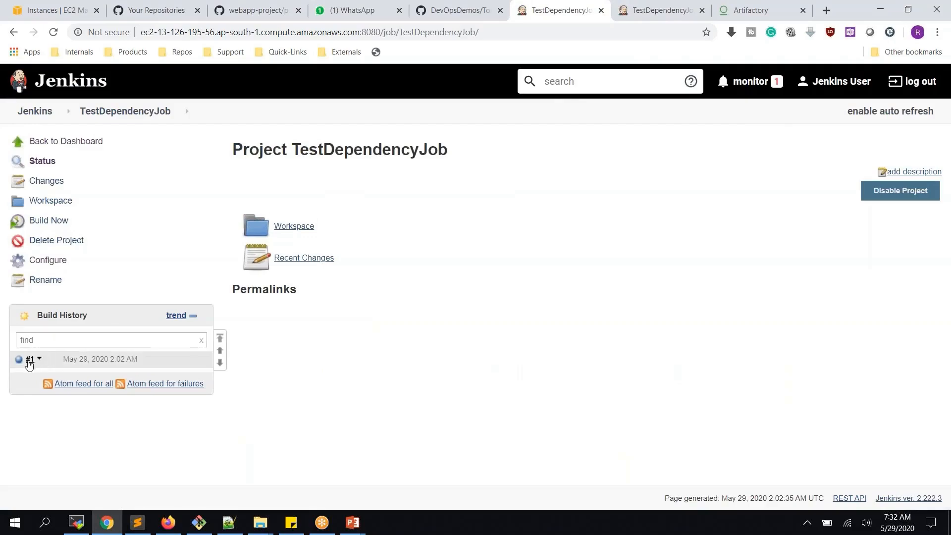
- Reload TestDependencyJob2's page to confirm it still has no builds
{"action": "left_click", "coordinate": [664, 15]}
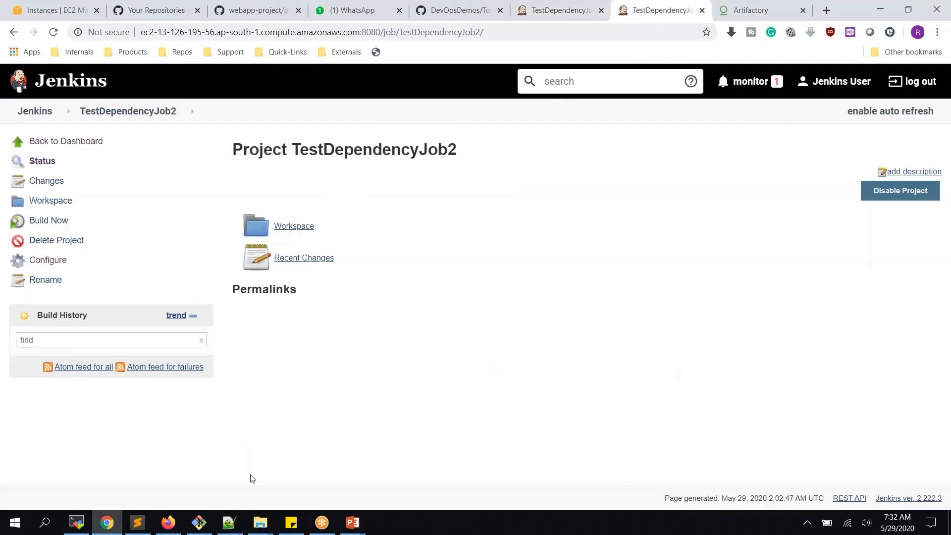
{"action": "left_click", "coordinate": [54, 33]}
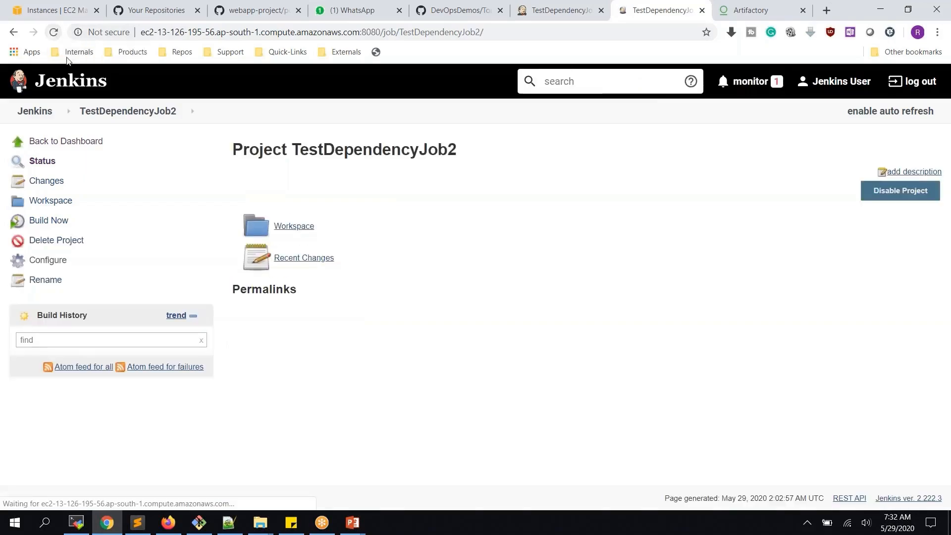
{"action": "left_click", "coordinate": [555, 10]}
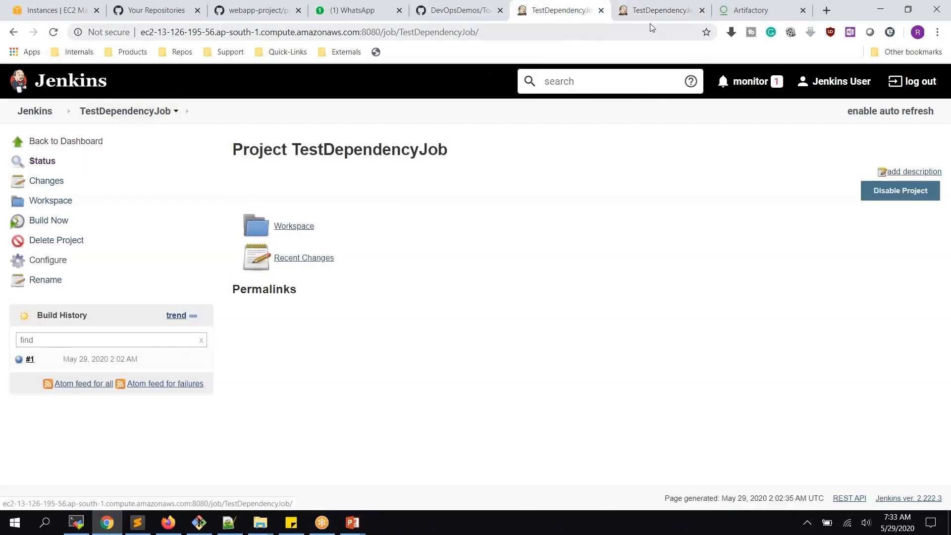
{"action": "key", "text": "ctrl+Tab"}
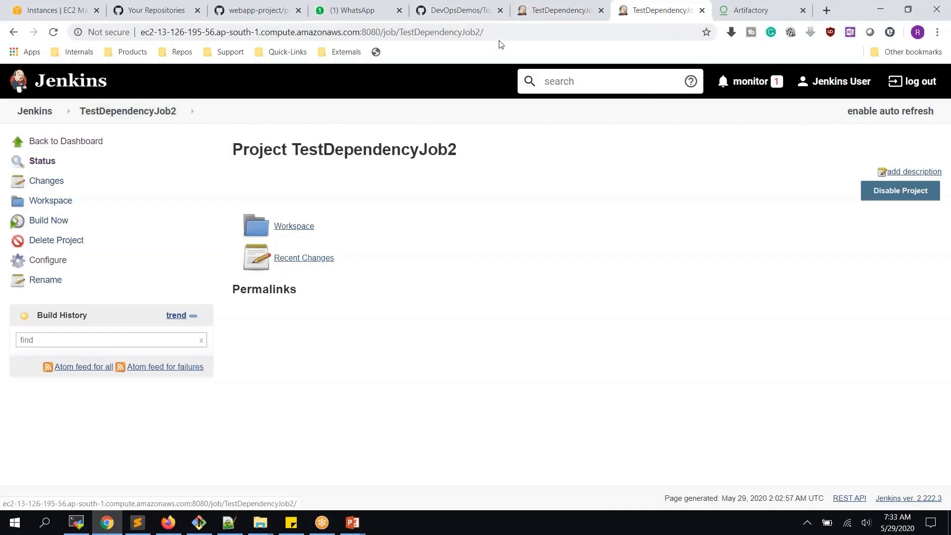
{"action": "left_click", "coordinate": [542, 15]}
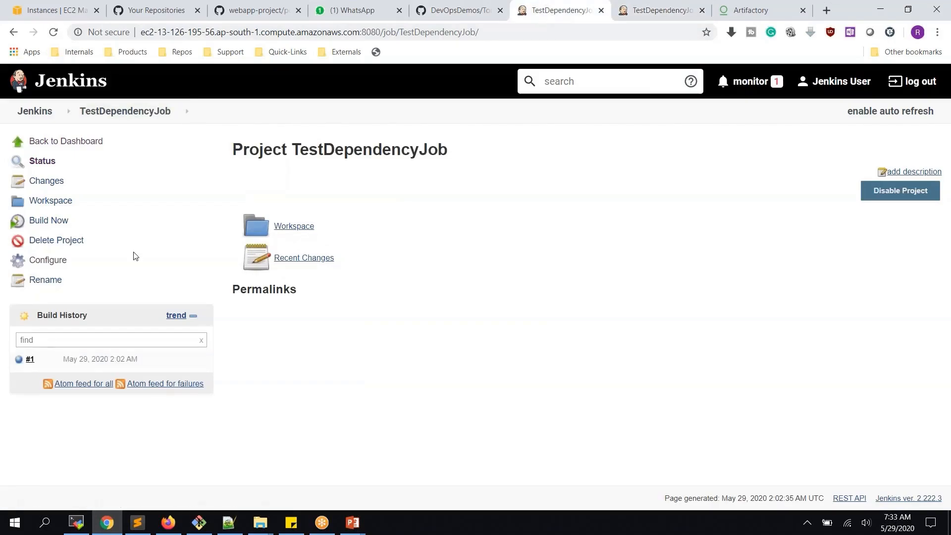
- Add a 'Build other projects' post-build action to TestDependencyJob with TestDependencyJob2 as the project
{"action": "left_click", "coordinate": [51, 261]}
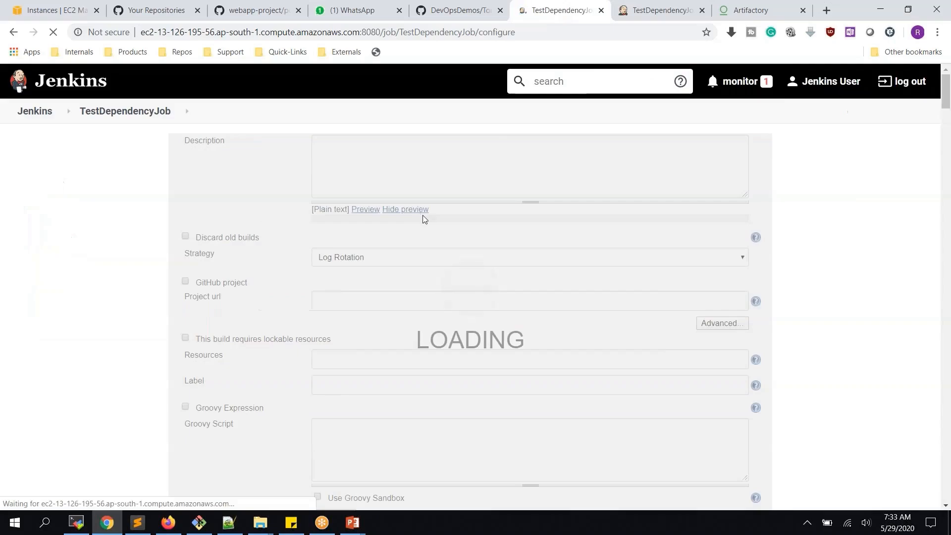
{"action": "scroll", "coordinate": [403, 230], "scroll_direction": "down", "scroll_amount": 15}
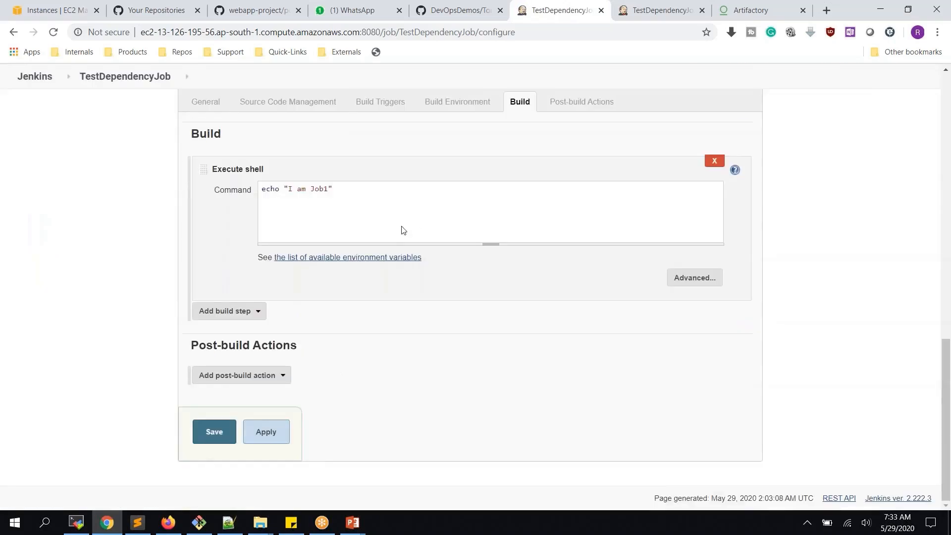
{"action": "left_click", "coordinate": [266, 376]}
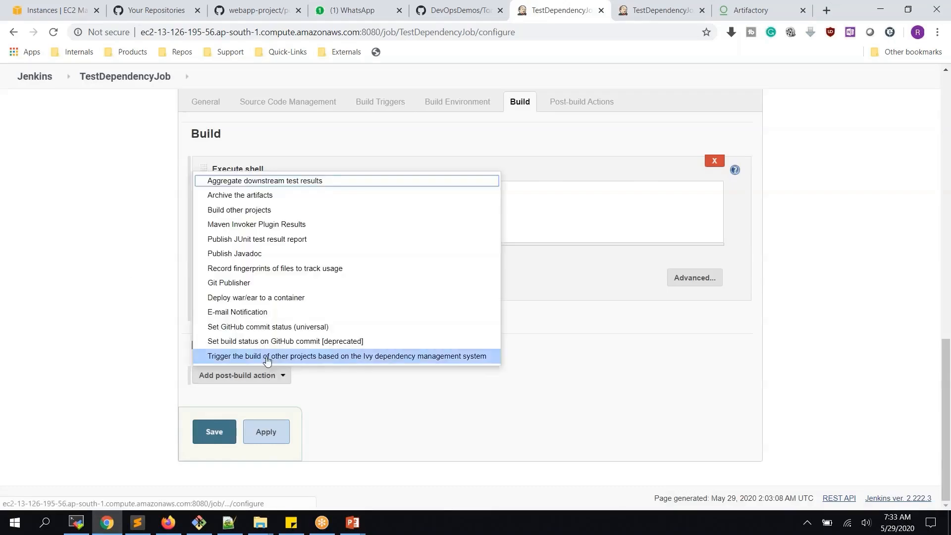
{"action": "left_click", "coordinate": [255, 213]}
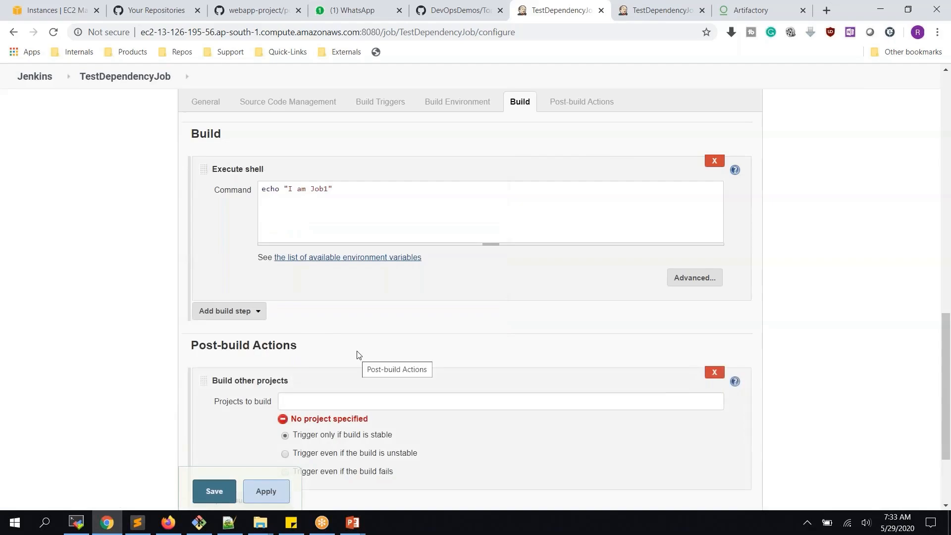
{"action": "scroll", "coordinate": [358, 355], "scroll_direction": "down", "scroll_amount": 3}
{"action": "left_click", "coordinate": [341, 278]}
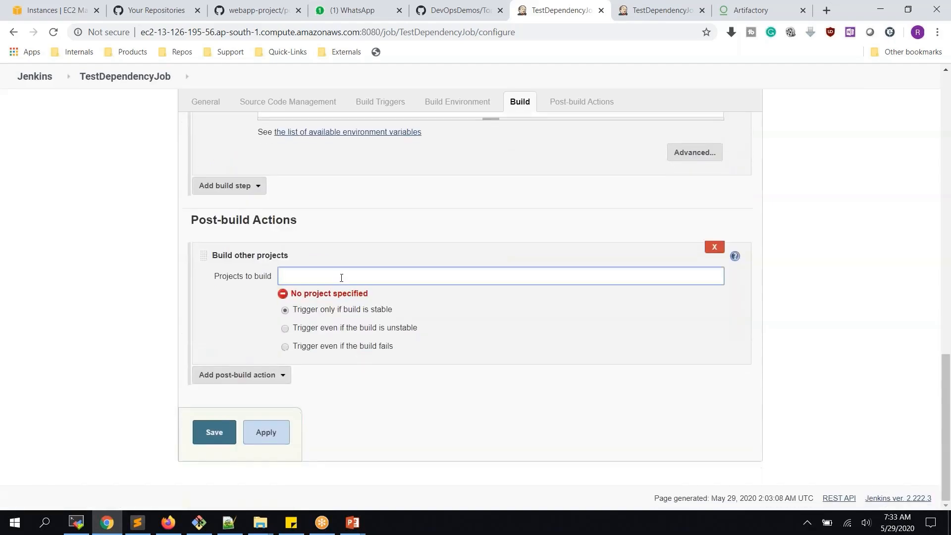
{"action": "type", "text": "test"}
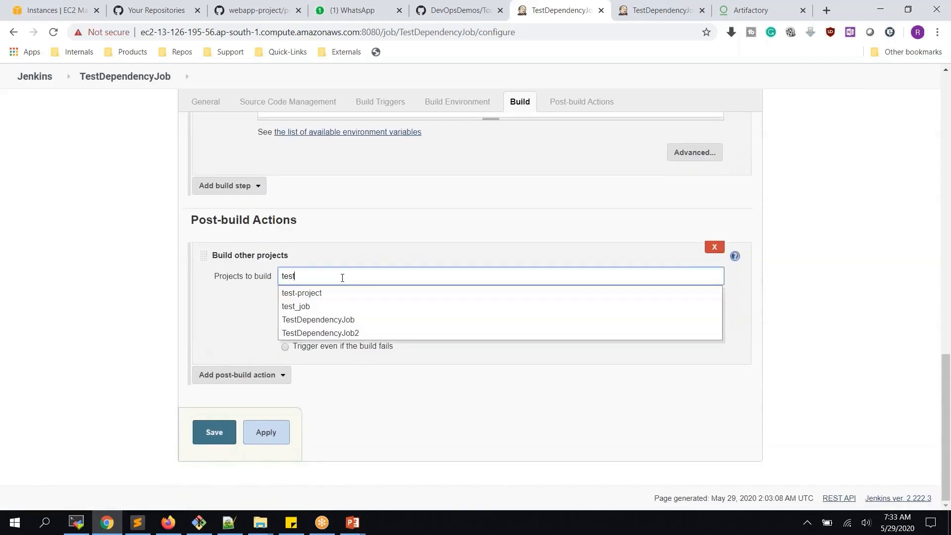
{"action": "left_click", "coordinate": [355, 333]}
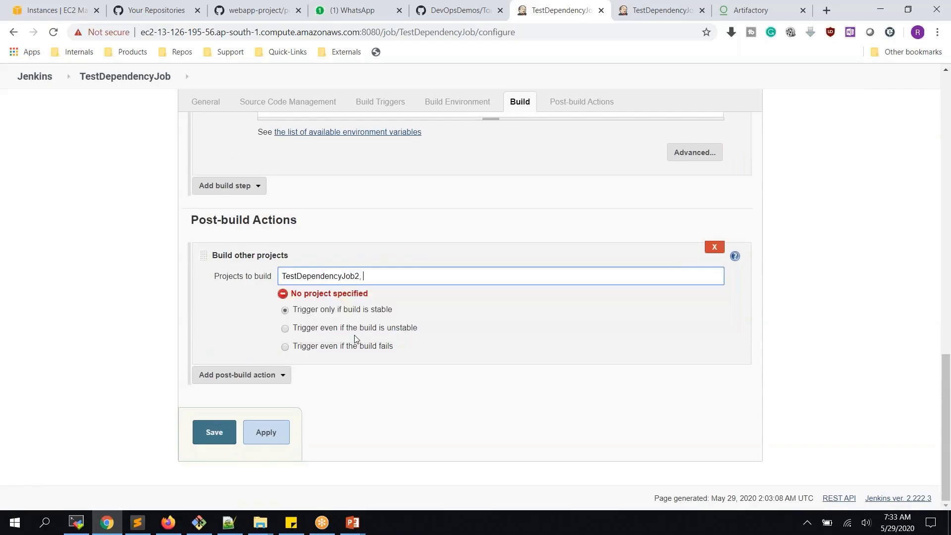
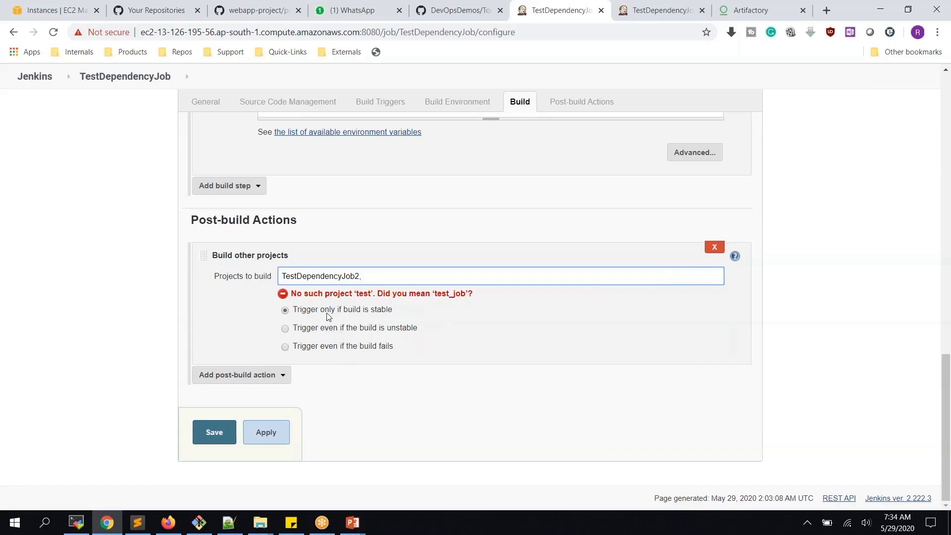
- Save TestDependencyJob with TestDependencyJob2 as its downstream project and start a new build
{"action": "left_click", "coordinate": [230, 433]}
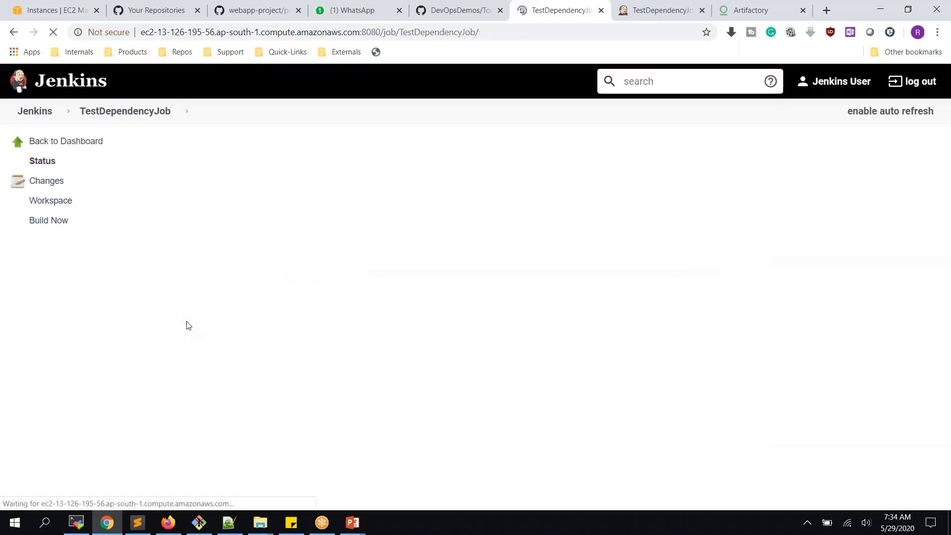
{"action": "left_click", "coordinate": [61, 222]}
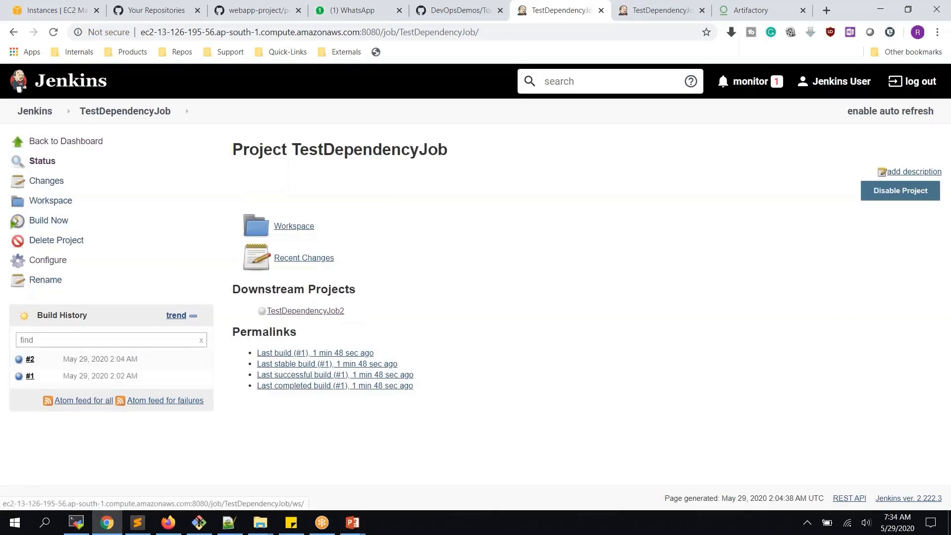
{"action": "key", "text": "ctrl+Tab"}
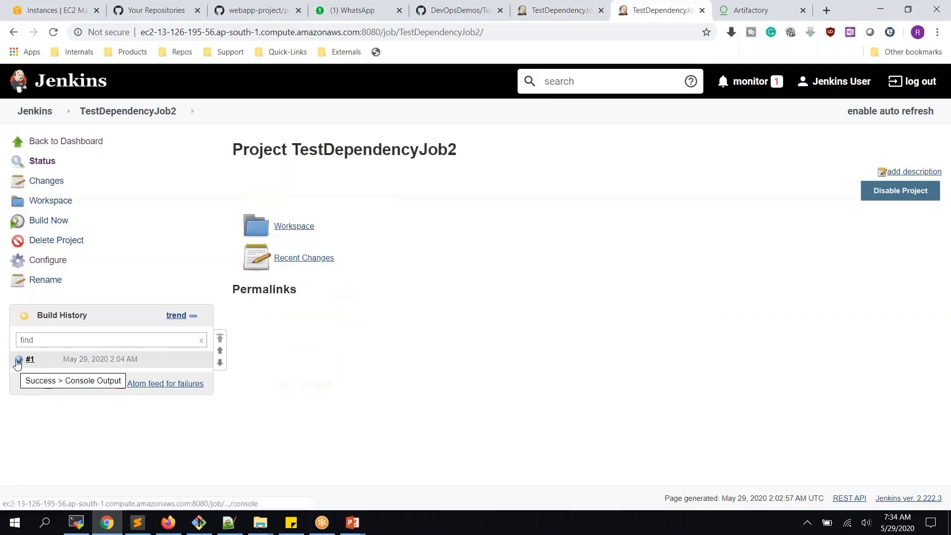
- Compare both job pages to confirm TestDependencyJob2 received its first build, then reopen TestDependencyJob's configuration
{"action": "mouse_move", "coordinate": [40, 366]}
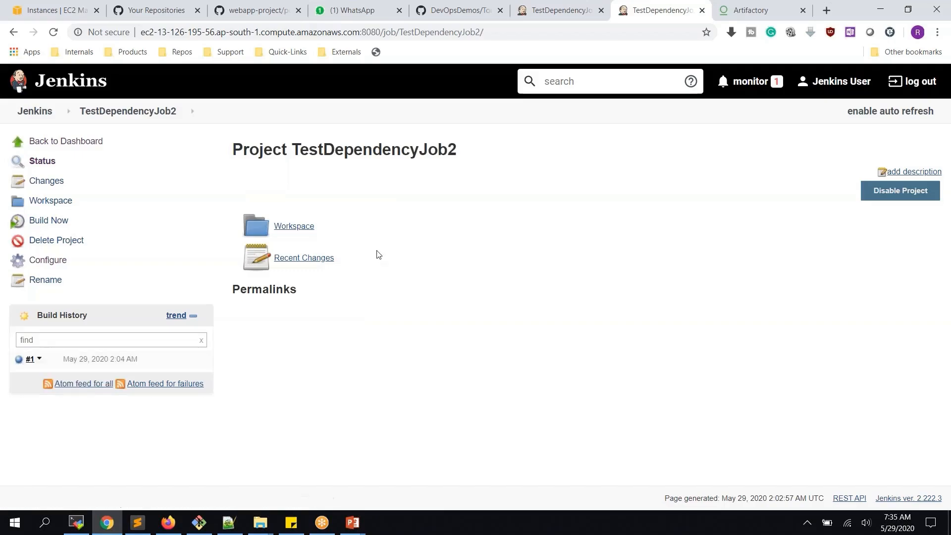
{"action": "left_click", "coordinate": [544, 10]}
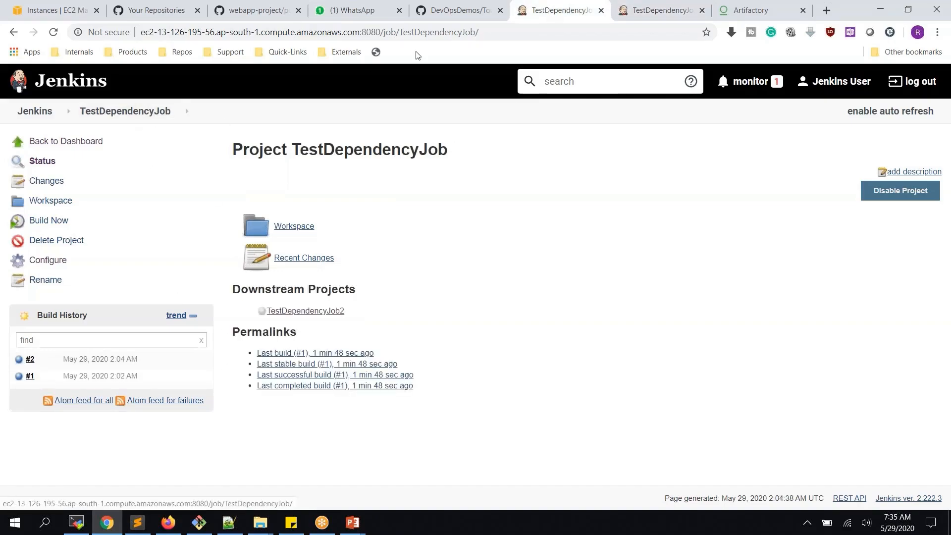
{"action": "left_click", "coordinate": [642, 10]}
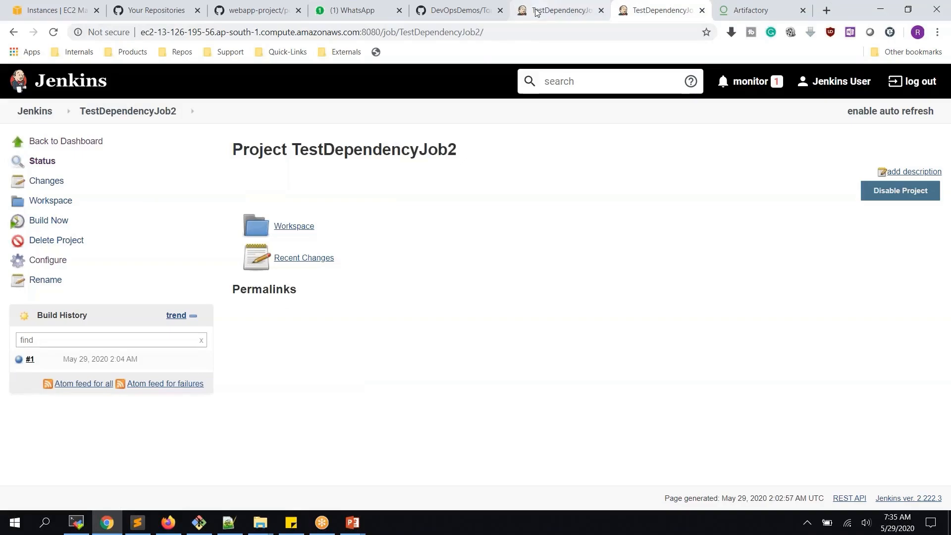
{"action": "left_click", "coordinate": [559, 11]}
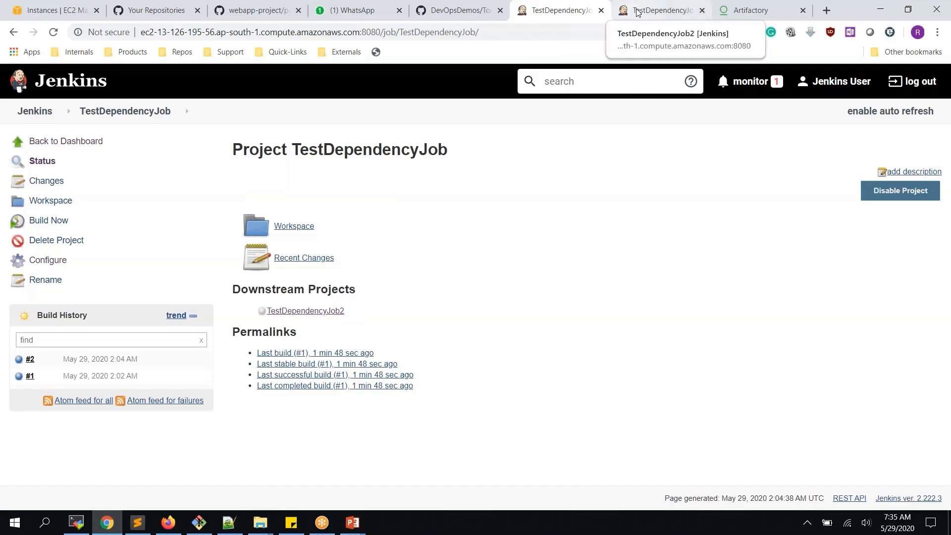
{"action": "left_click", "coordinate": [49, 263]}
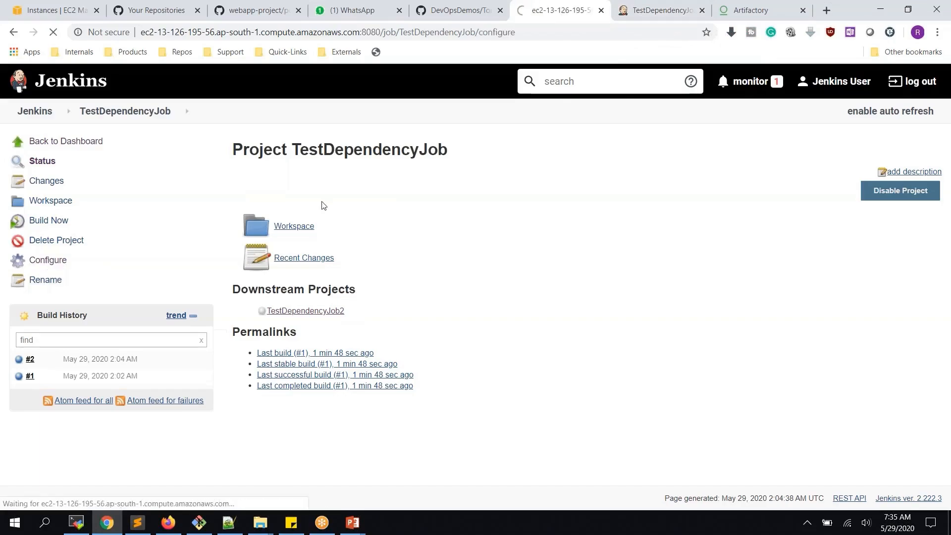
- Delete TestDependencyJob's 'Build other projects' post-build action, then apply and save
{"action": "scroll", "coordinate": [322, 201], "scroll_direction": "down", "scroll_amount": 15}
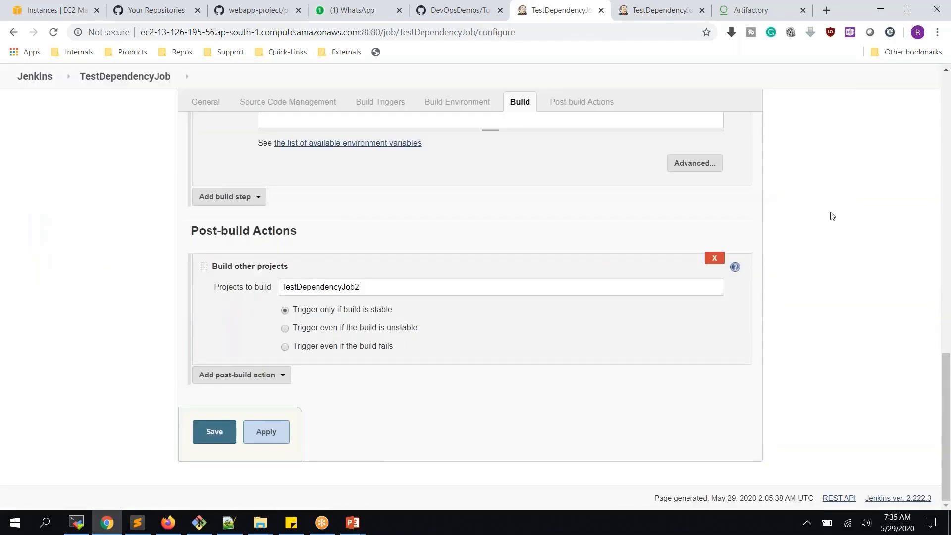
{"action": "left_click", "coordinate": [715, 258]}
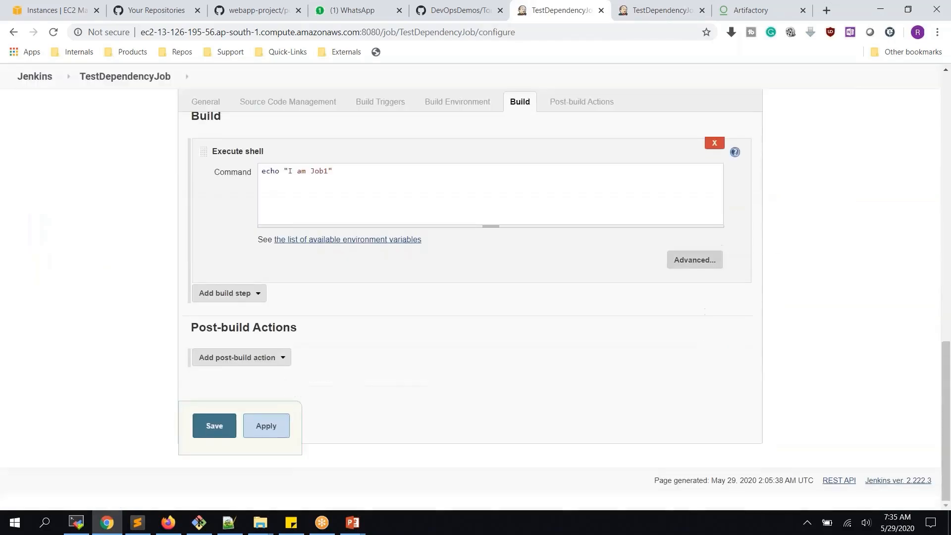
{"action": "left_click", "coordinate": [266, 427]}
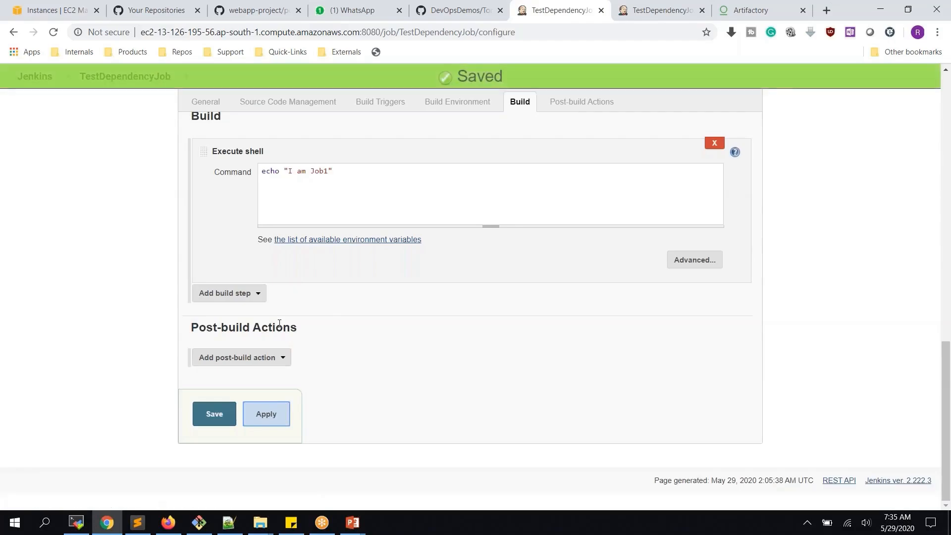
{"action": "scroll", "coordinate": [257, 255], "scroll_direction": "up", "scroll_amount": 1}
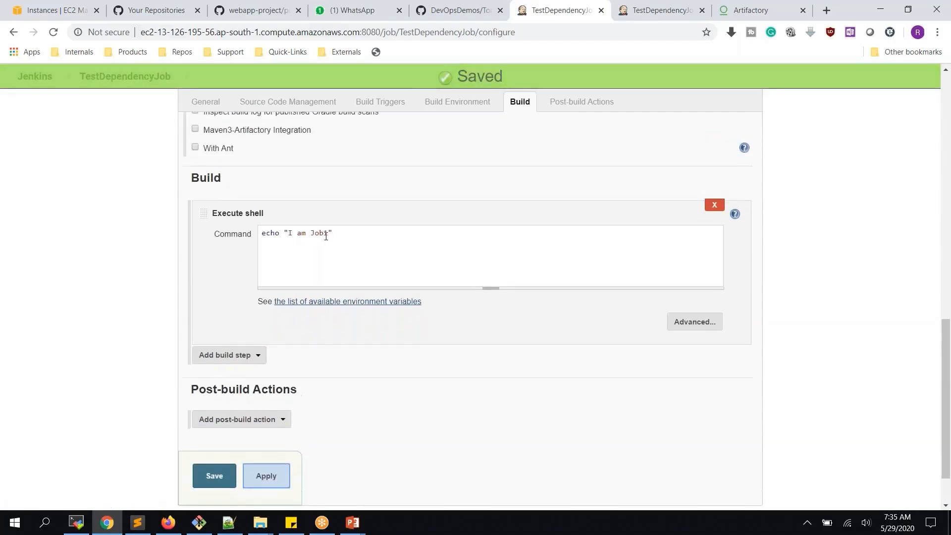
{"action": "left_click", "coordinate": [217, 481]}
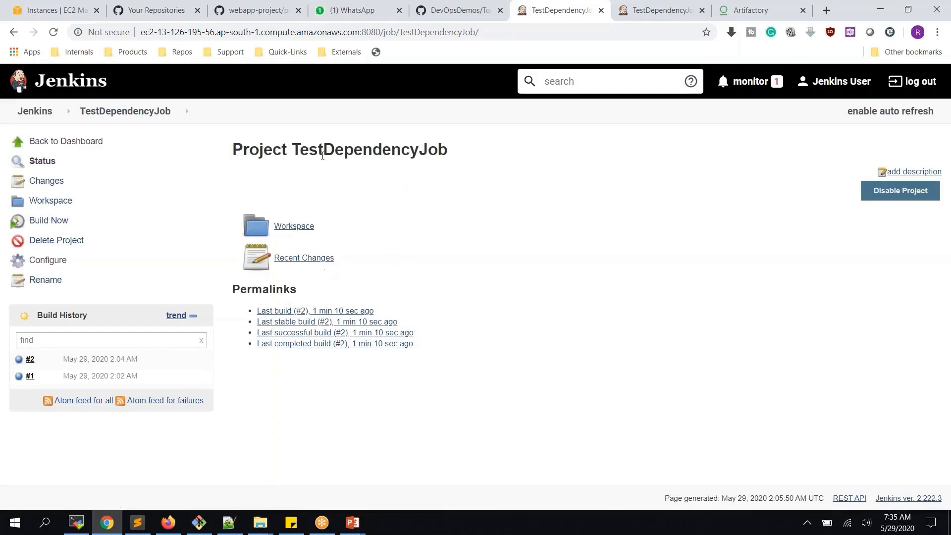
- Tick 'Build after other projects are built' in TestDependencyJob2, watch TestDependencyJob (stable only), apply and save
{"action": "left_click", "coordinate": [635, 14]}
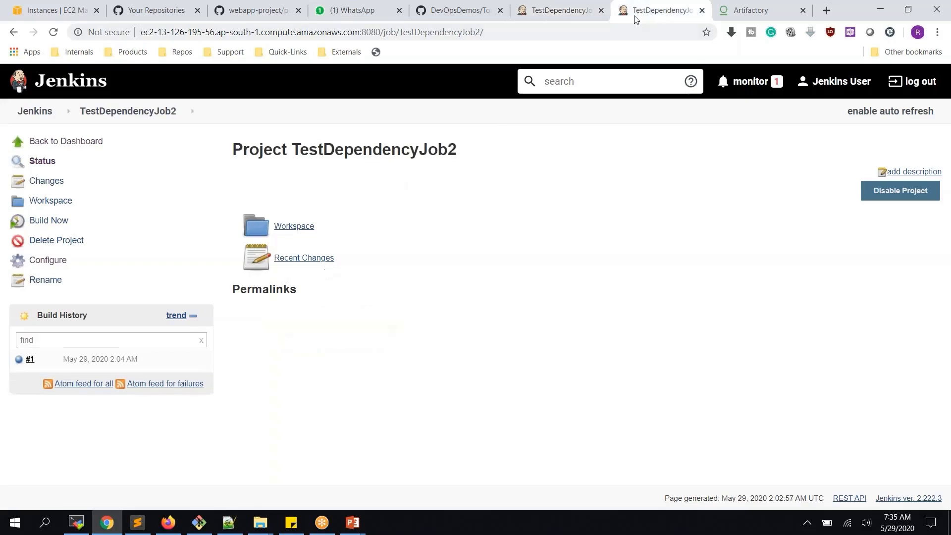
{"action": "left_click", "coordinate": [62, 264]}
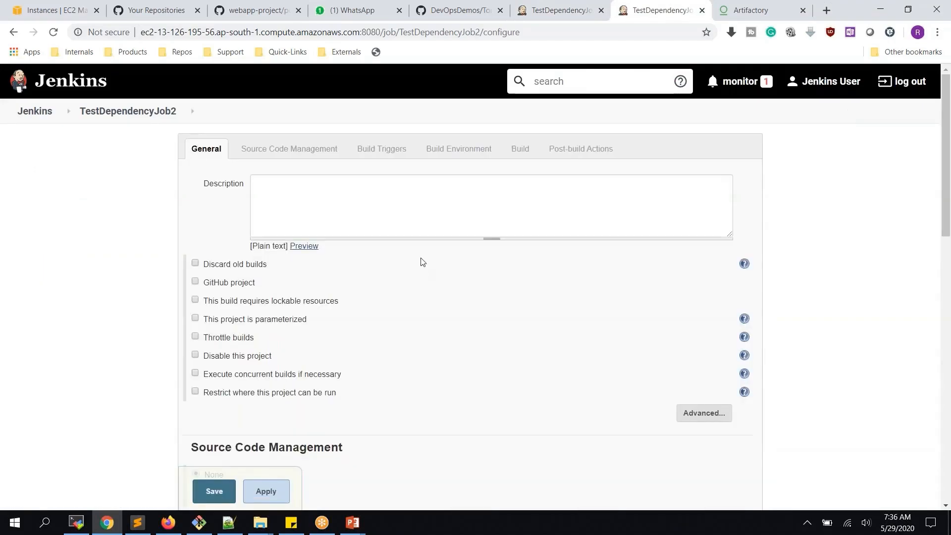
{"action": "scroll", "coordinate": [422, 262], "scroll_direction": "down", "scroll_amount": 3}
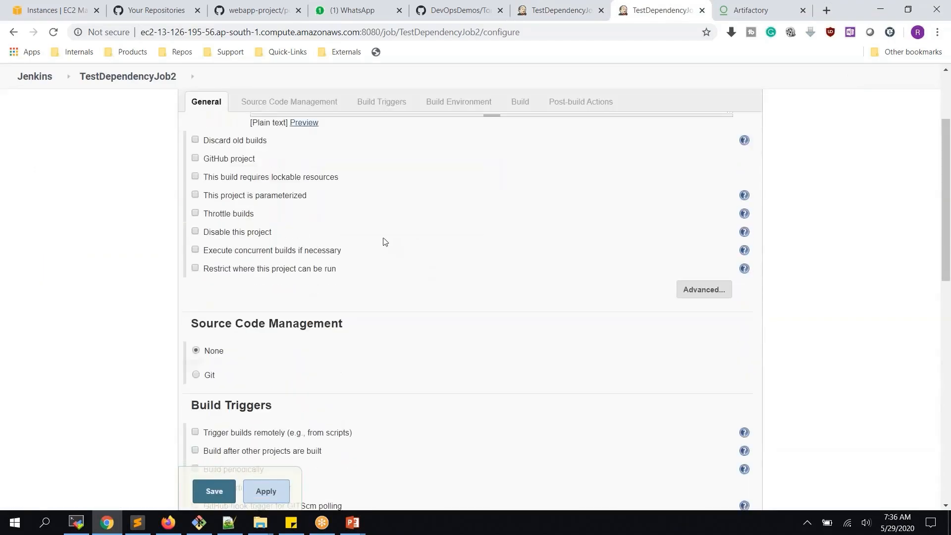
{"action": "scroll", "coordinate": [421, 221], "scroll_direction": "down", "scroll_amount": 5}
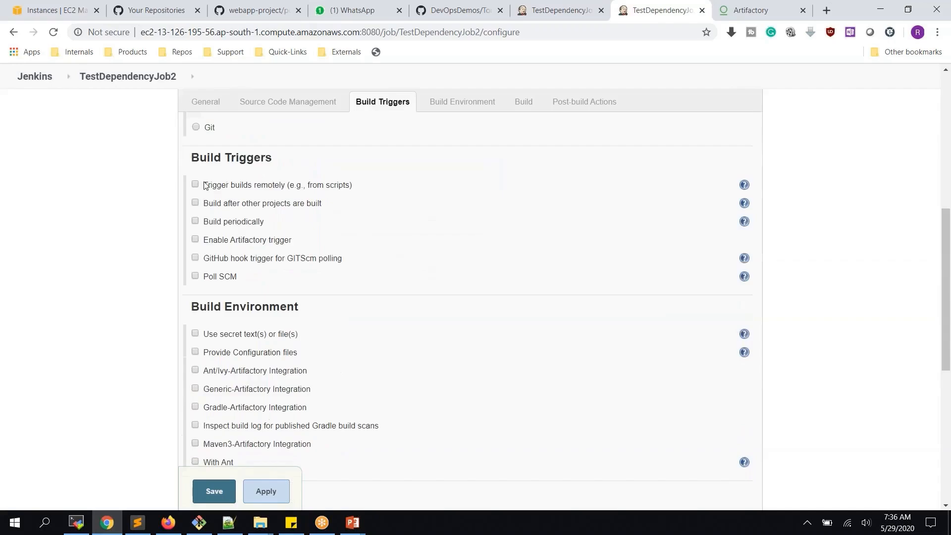
{"action": "left_click", "coordinate": [279, 210]}
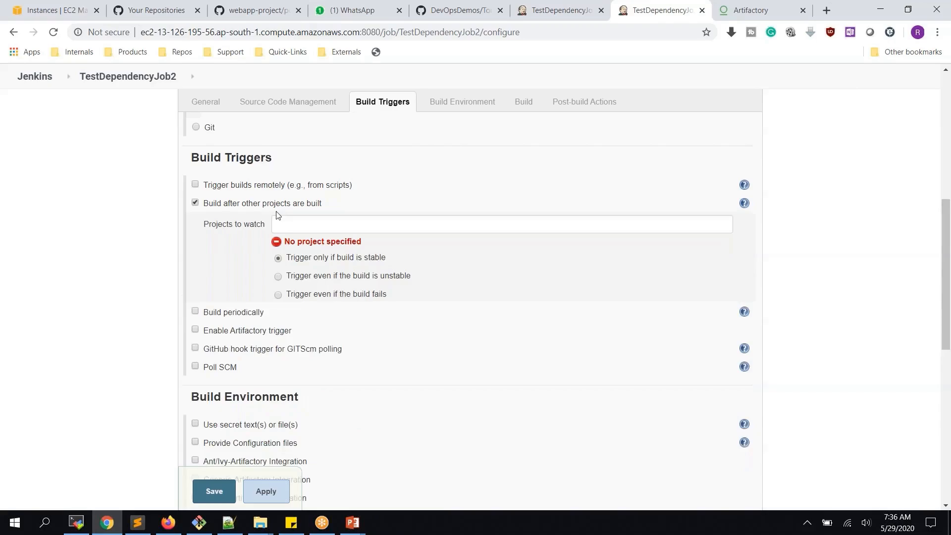
{"action": "left_click", "coordinate": [335, 221]}
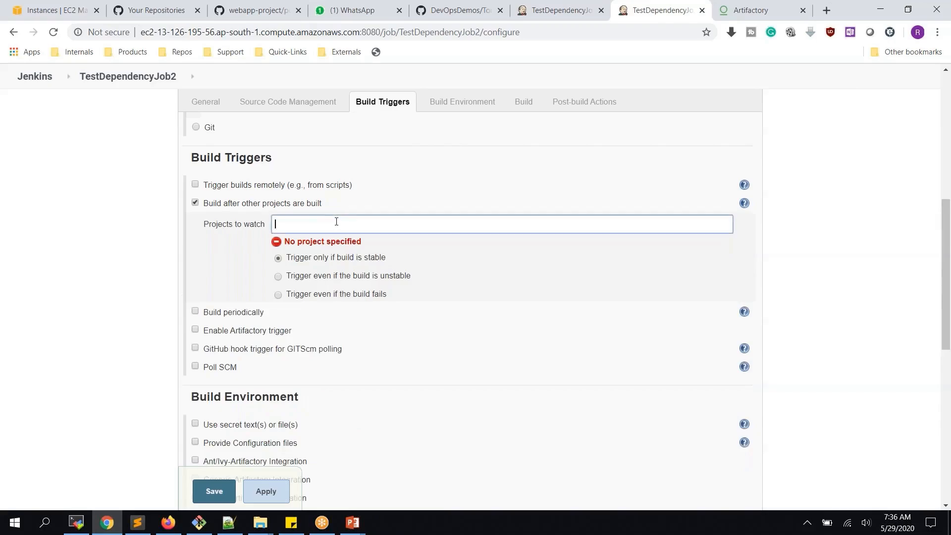
{"action": "type", "text": "test"}
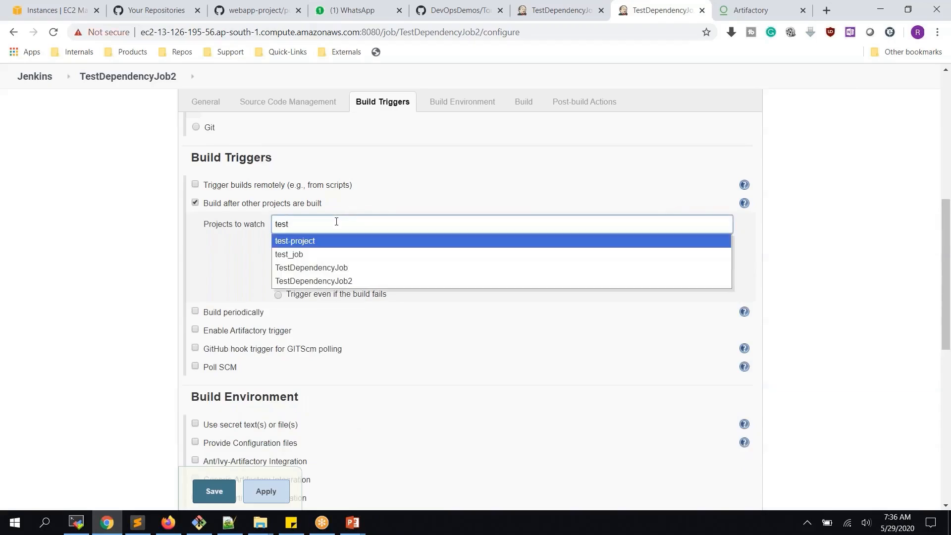
{"action": "left_click", "coordinate": [340, 267]}
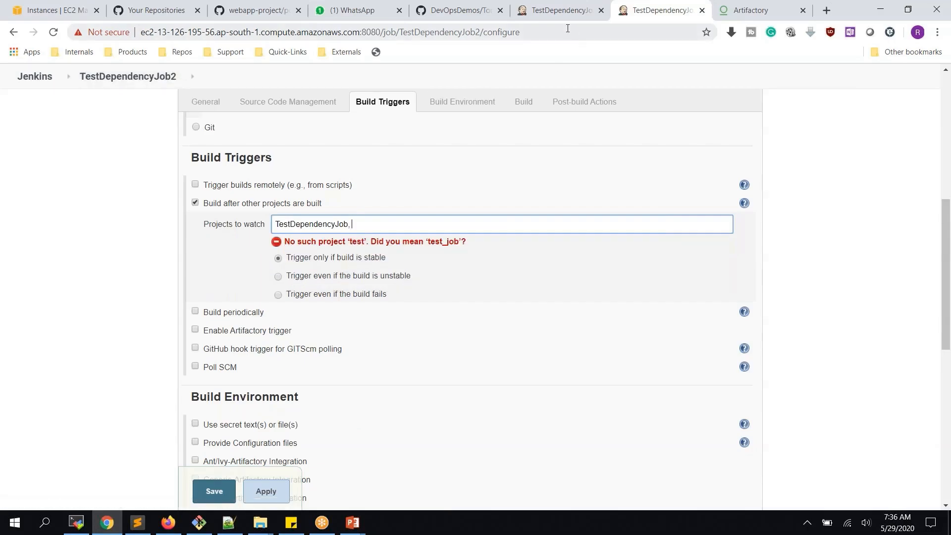
{"action": "left_click", "coordinate": [266, 490]}
{"action": "left_click", "coordinate": [218, 493]}
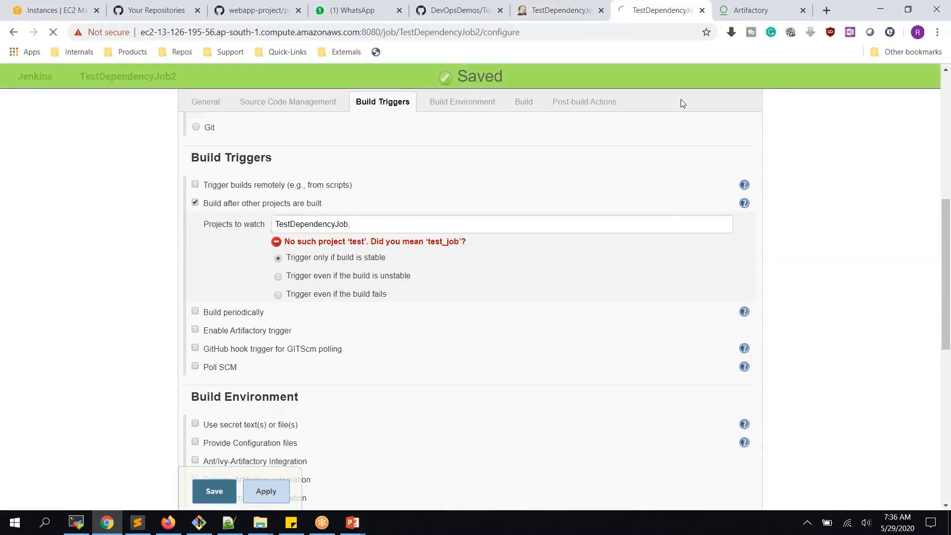
{"action": "left_click", "coordinate": [557, 11]}
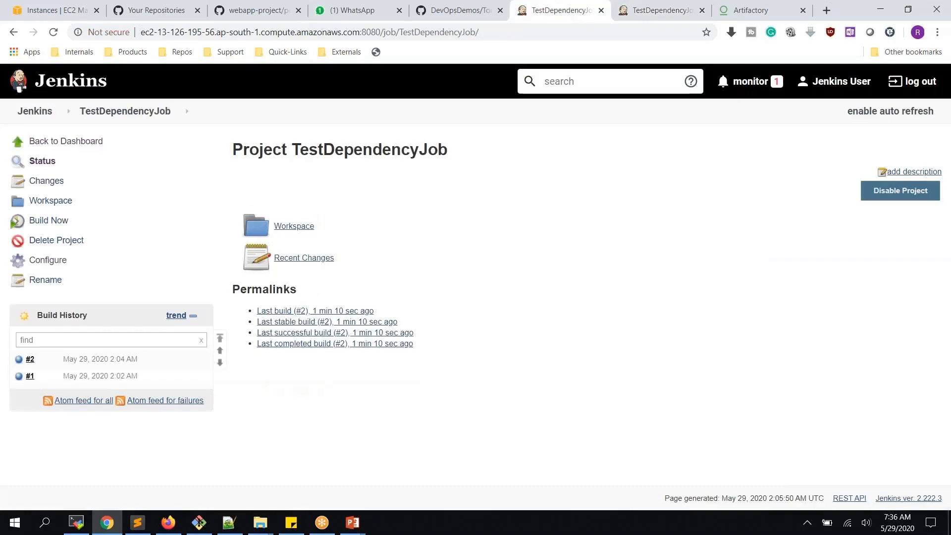
- Run TestDependencyJob again and reload TestDependencyJob2 until its upstream-triggered build #2 finishes
{"action": "left_click", "coordinate": [59, 225]}
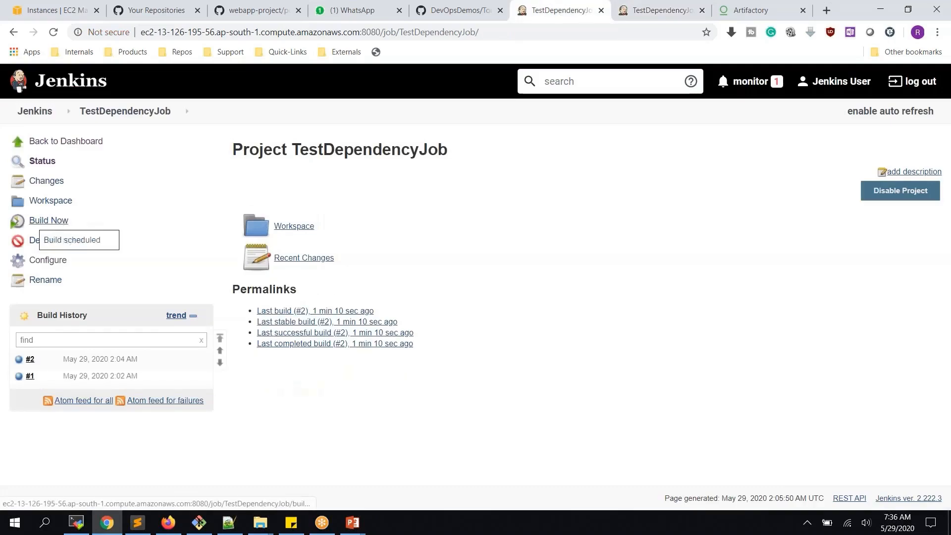
{"action": "left_click", "coordinate": [639, 9]}
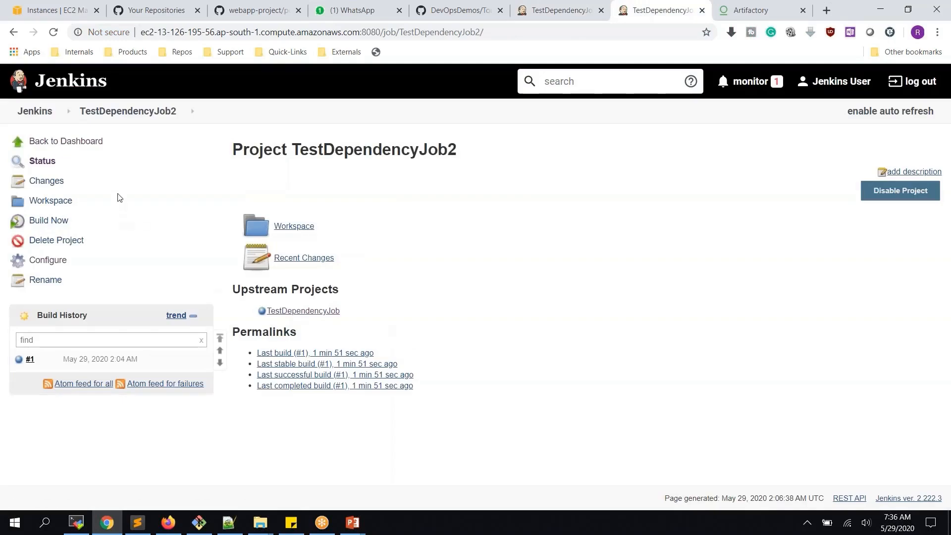
{"action": "key", "text": "ctrl+shift+Tab"}
{"action": "key", "text": "ctrl+Tab"}
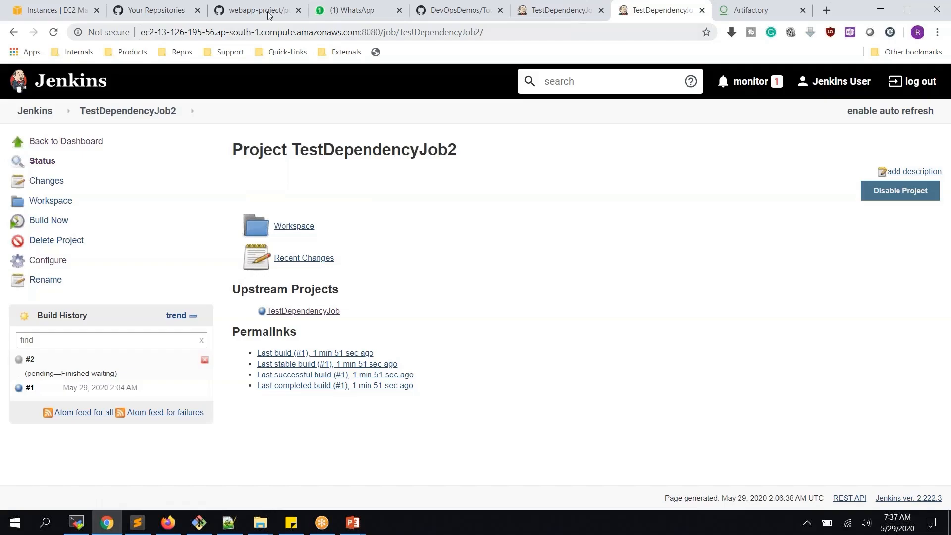
{"action": "left_click", "coordinate": [54, 32]}
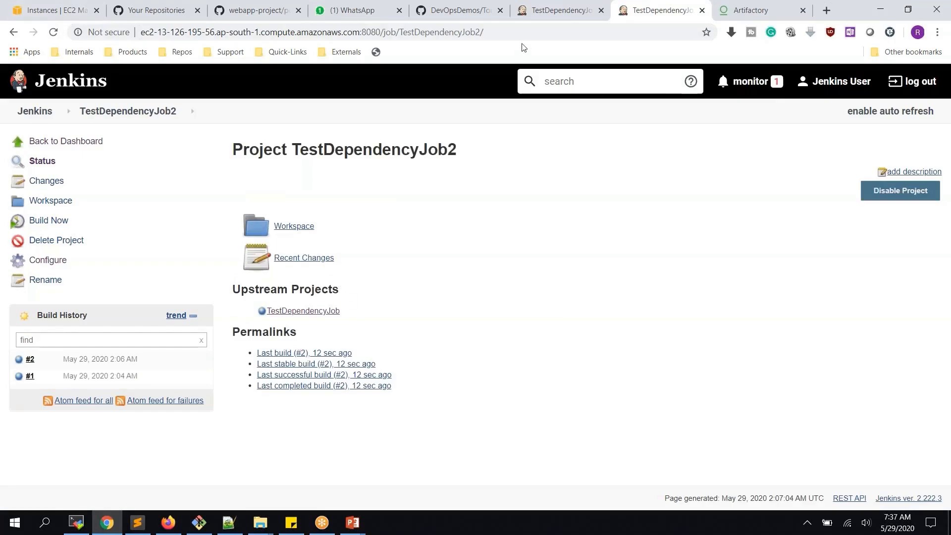
{"action": "left_click", "coordinate": [555, 15]}
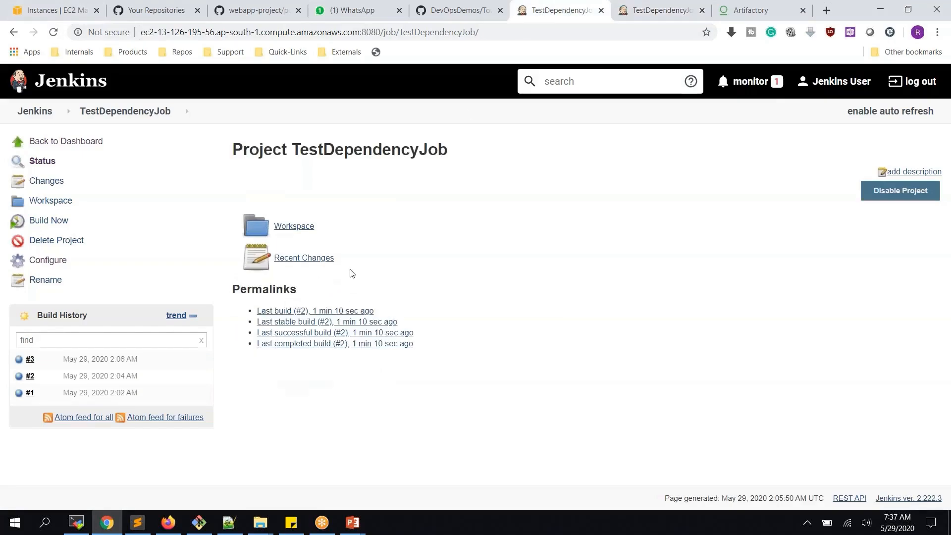
{"action": "left_click", "coordinate": [652, 14]}
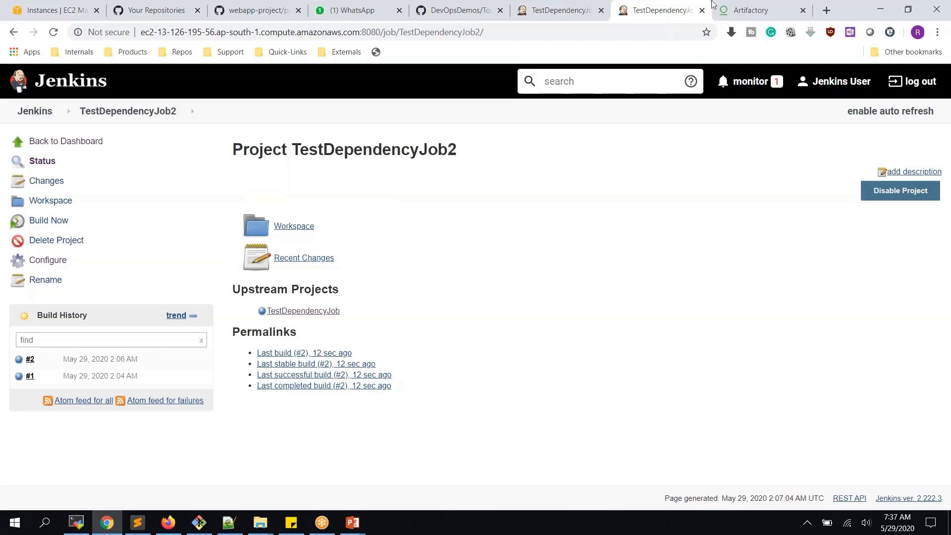
{"action": "left_click", "coordinate": [728, 13]}
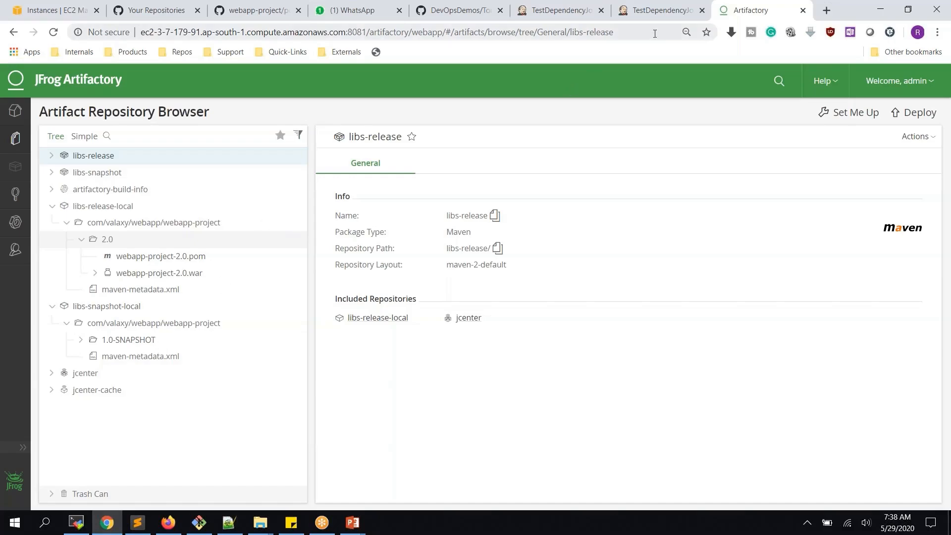
- Go back from Artifactory to the TestDependencyJob page listing builds #1 through #3
{"action": "left_click", "coordinate": [552, 9]}
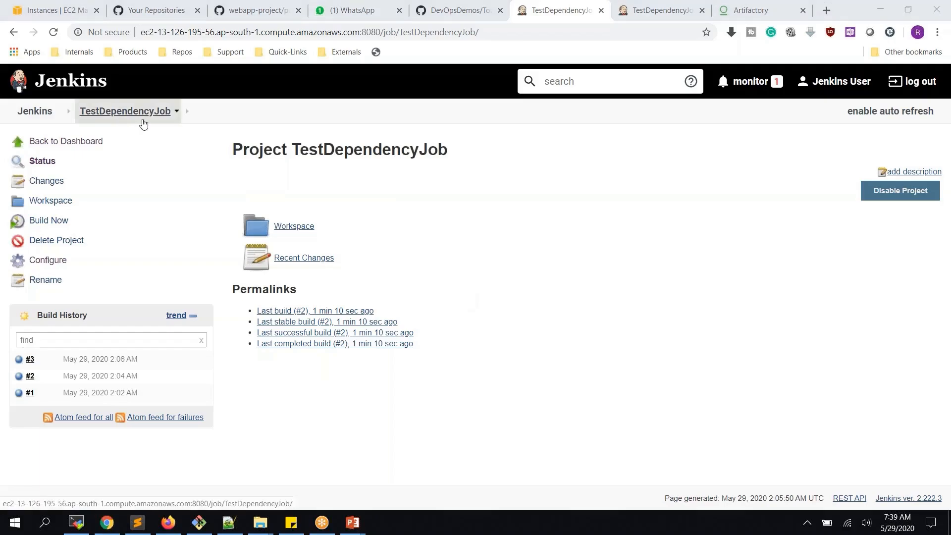
- Uncheck 'Build after other projects are built' in TestDependencyJob2's configuration and apply
{"action": "left_click", "coordinate": [514, 202]}
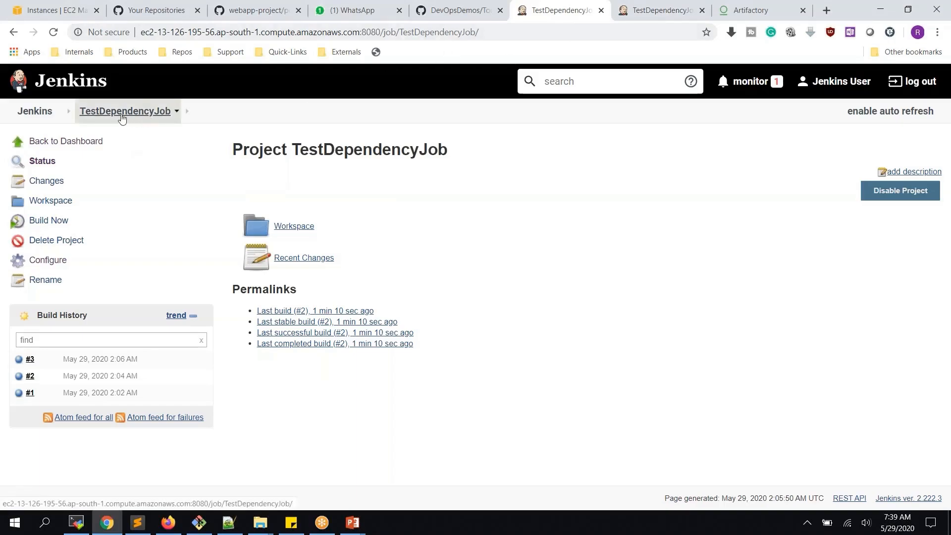
{"action": "left_click", "coordinate": [642, 10]}
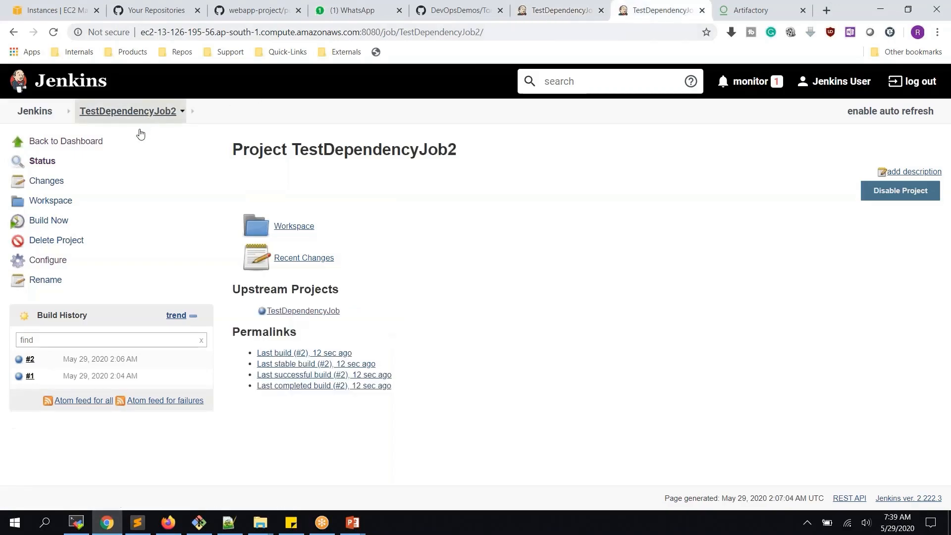
{"action": "left_click", "coordinate": [55, 261]}
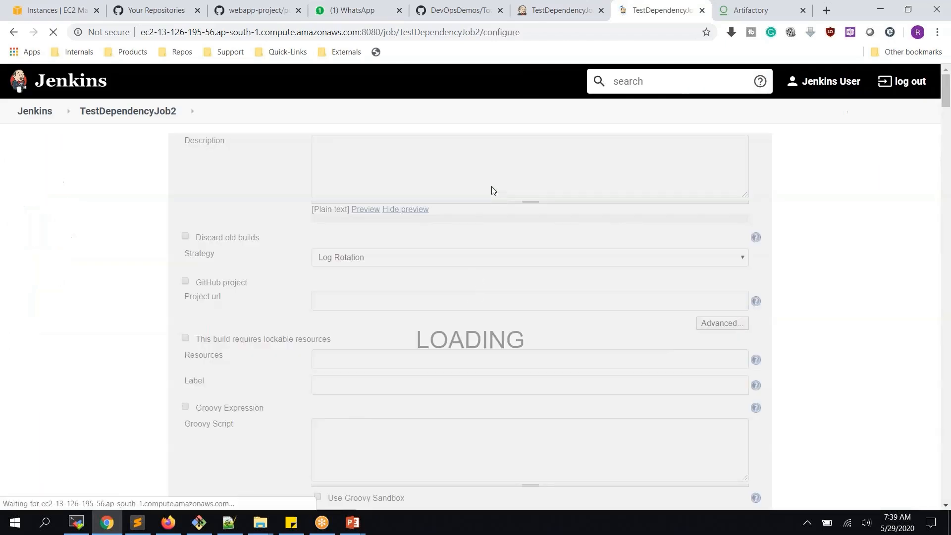
{"action": "scroll", "coordinate": [493, 192], "scroll_direction": "down", "scroll_amount": 10}
{"action": "left_click", "coordinate": [196, 203]}
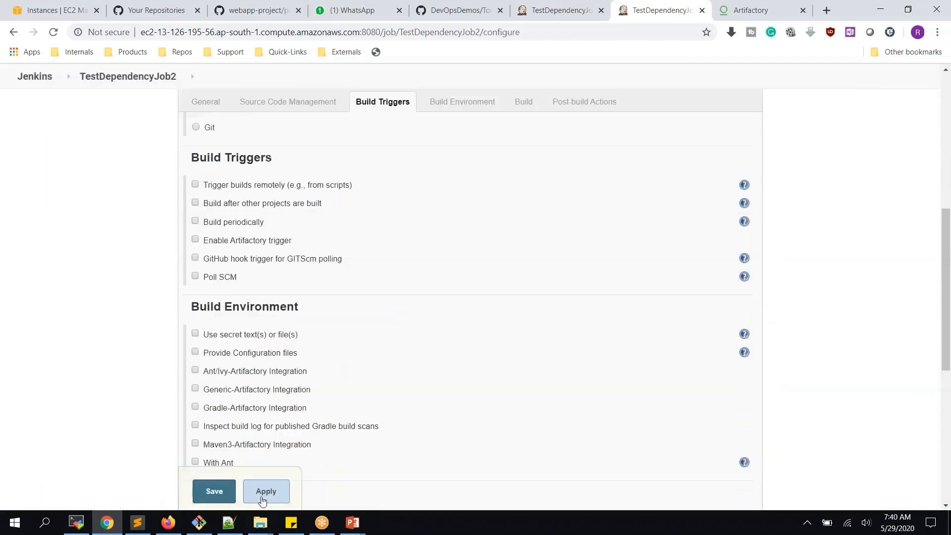
{"action": "left_click", "coordinate": [261, 497]}
- Run TestDependencyJob build #4, then manually run TestDependencyJob2 builds #3 and #4
{"action": "left_click", "coordinate": [555, 10]}
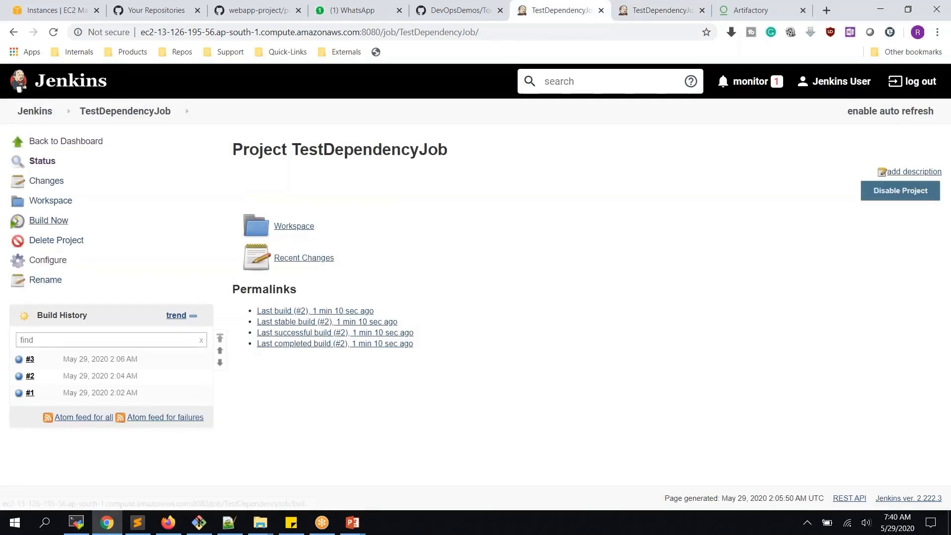
{"action": "left_click", "coordinate": [49, 220]}
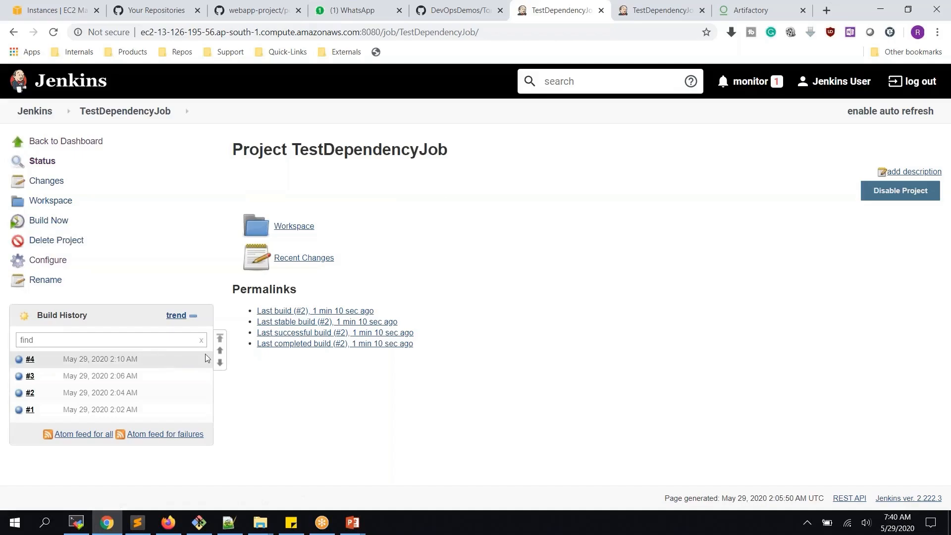
{"action": "left_click", "coordinate": [664, 9]}
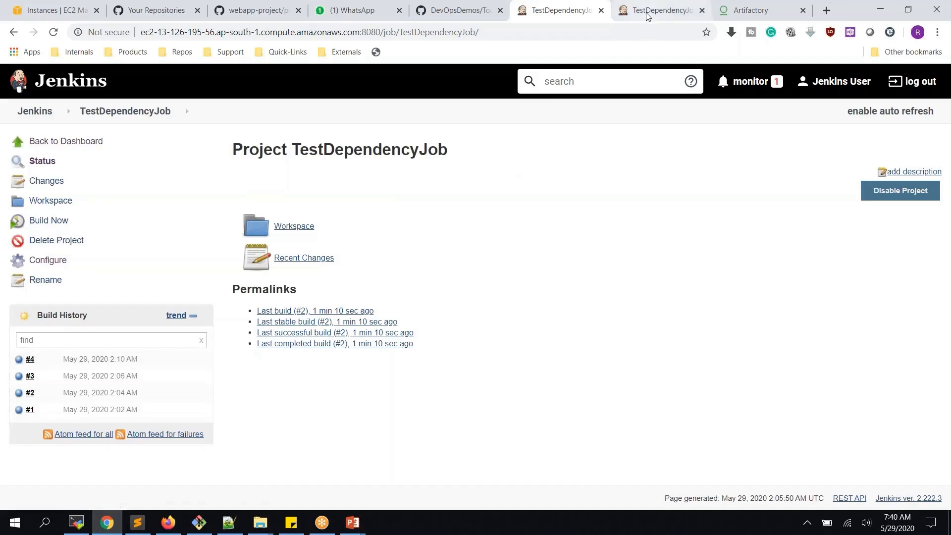
{"action": "left_click", "coordinate": [53, 32]}
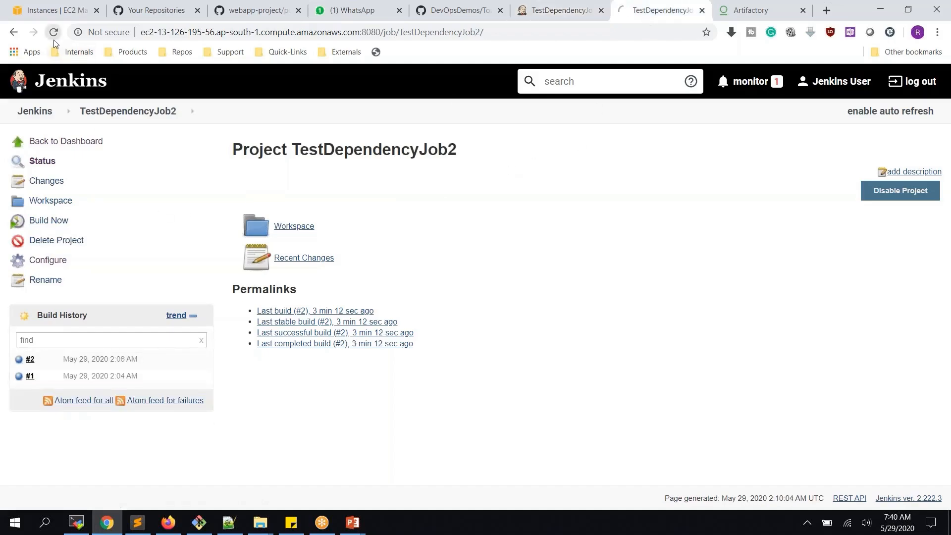
{"action": "left_click", "coordinate": [58, 221]}
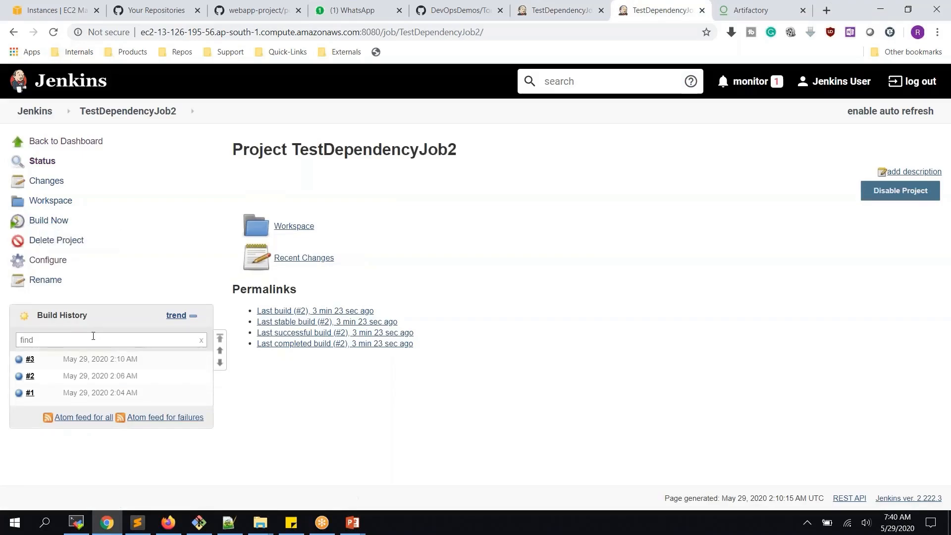
{"action": "left_click", "coordinate": [49, 222]}
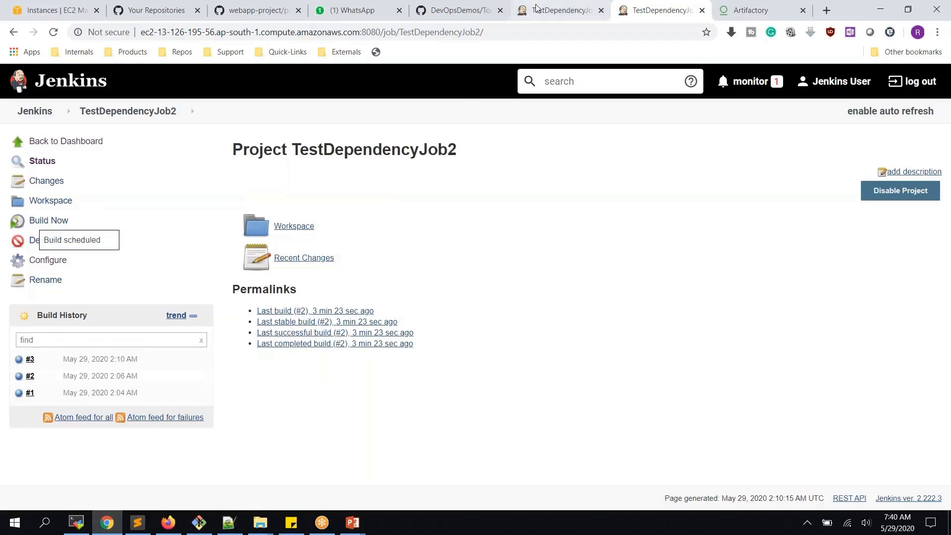
- Compare the build histories of TestDependencyJob and TestDependencyJob2 across the browser tabs
{"action": "left_click", "coordinate": [560, 10]}
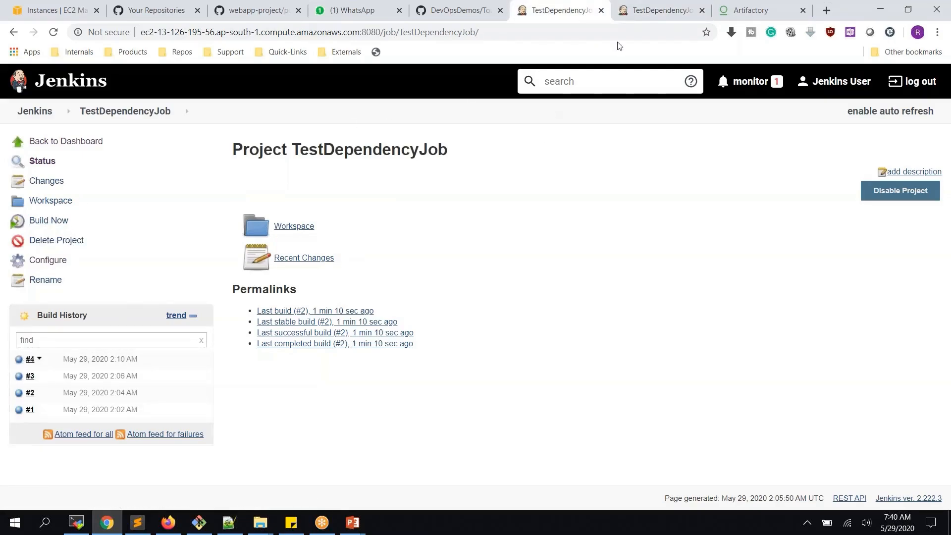
{"action": "left_click", "coordinate": [643, 10]}
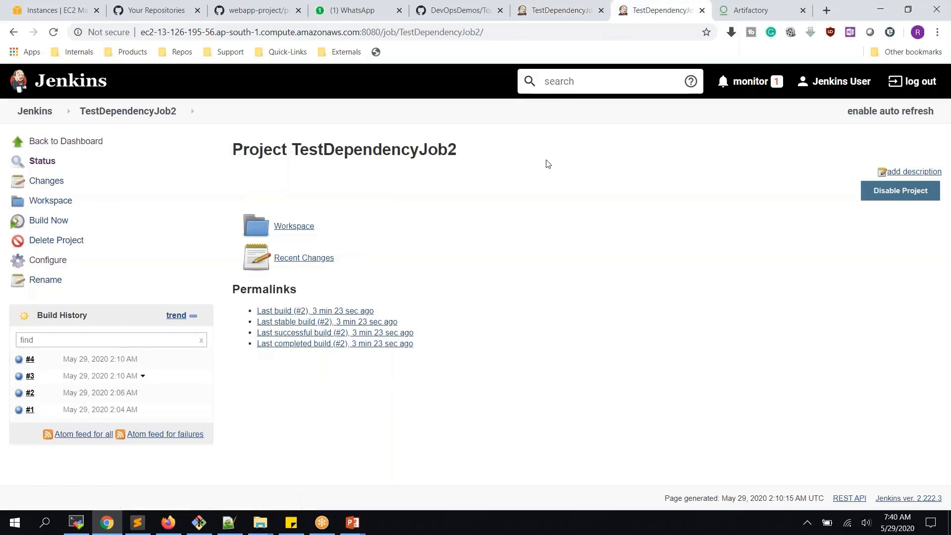
{"action": "left_click", "coordinate": [550, 15]}
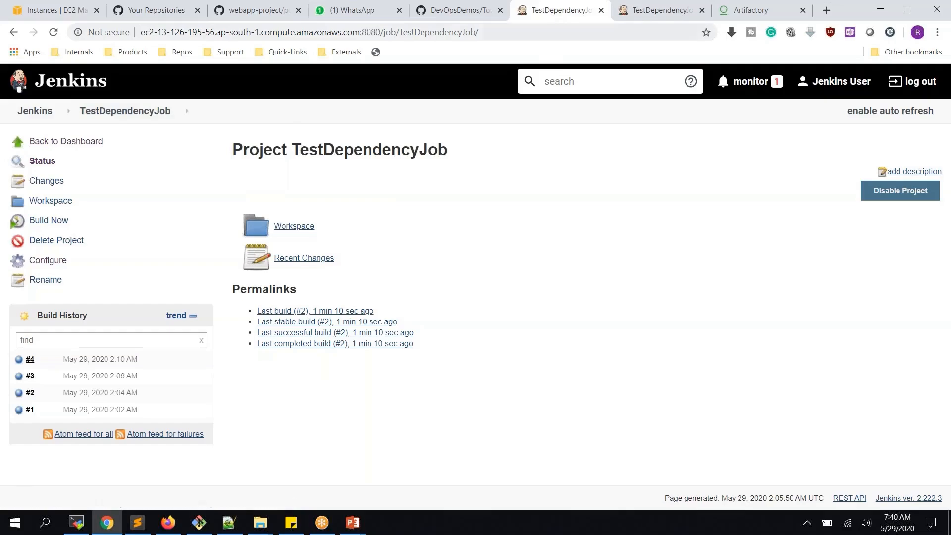
{"action": "left_click", "coordinate": [658, 10]}
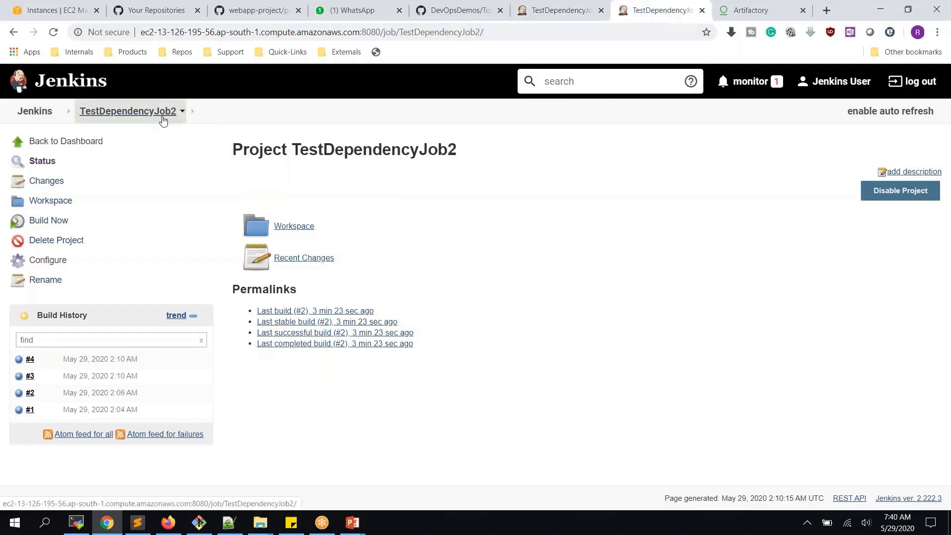
{"action": "left_click", "coordinate": [559, 11]}
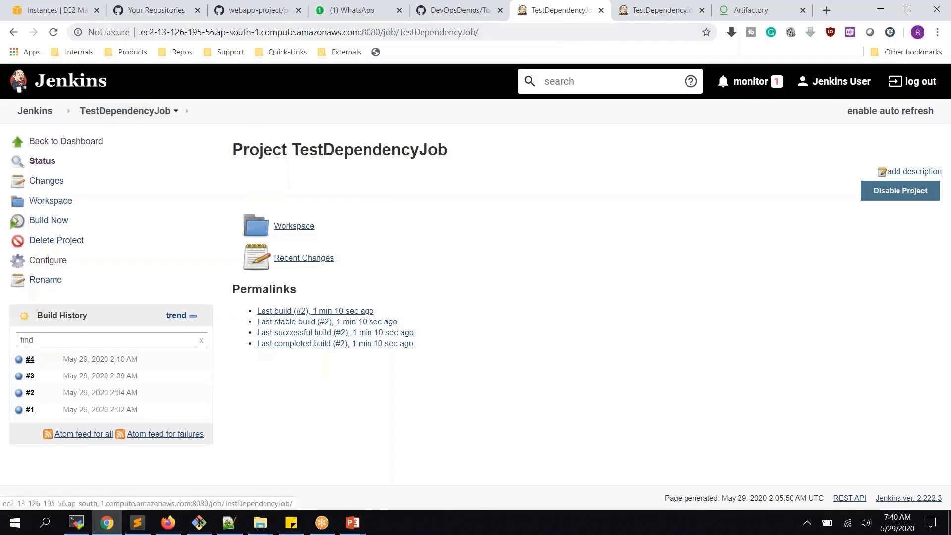
{"action": "left_click", "coordinate": [655, 14]}
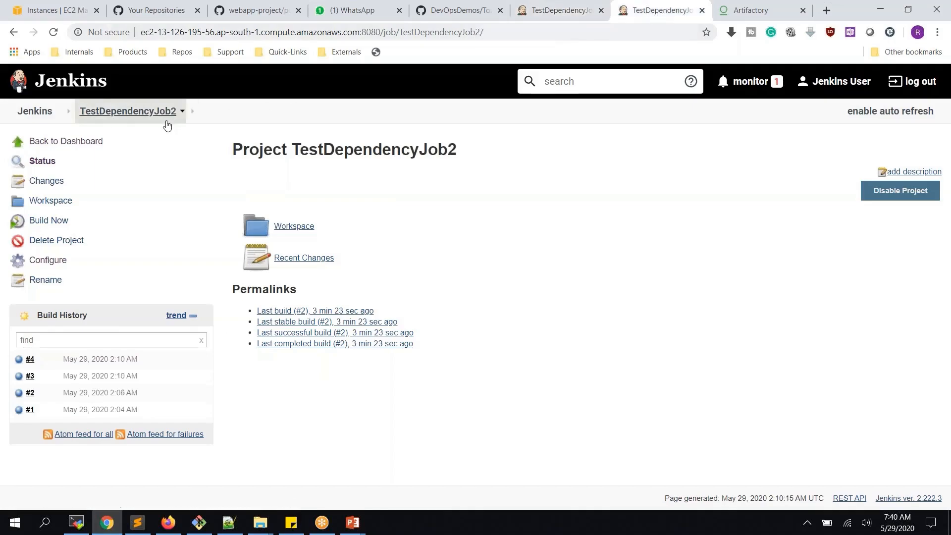
{"action": "left_click", "coordinate": [555, 13]}
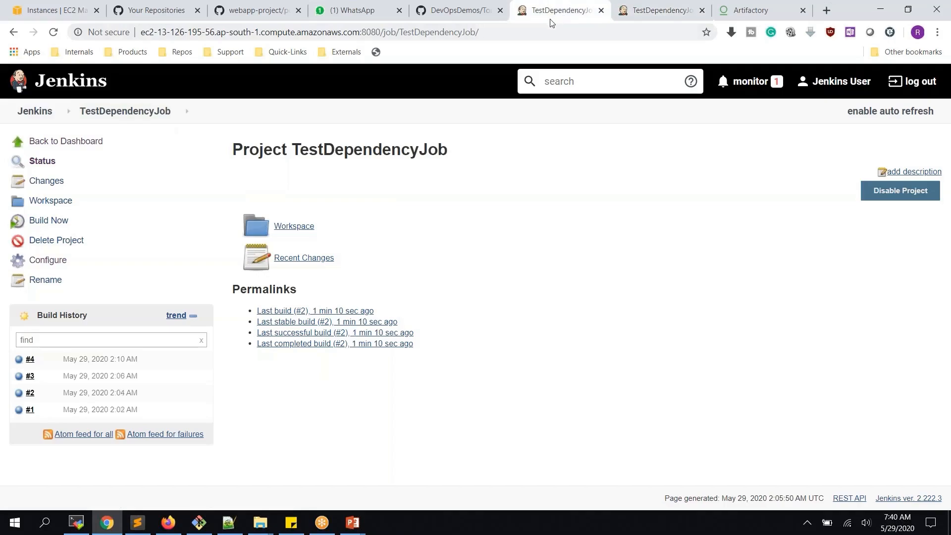
- In TestDependencyJob's configuration, add a 'Build other projects' action under Post-build Actions
{"action": "left_click", "coordinate": [50, 261]}
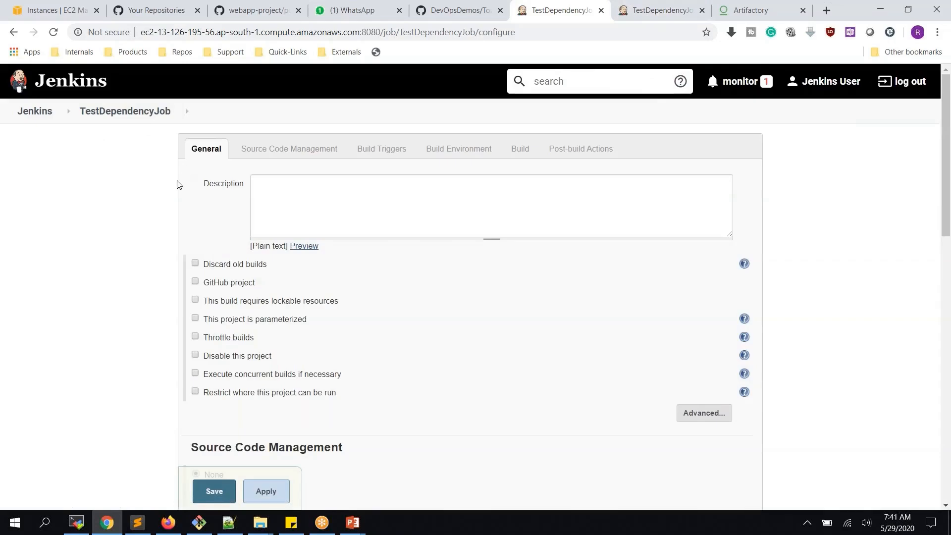
{"action": "scroll", "coordinate": [254, 148], "scroll_direction": "down", "scroll_amount": 15}
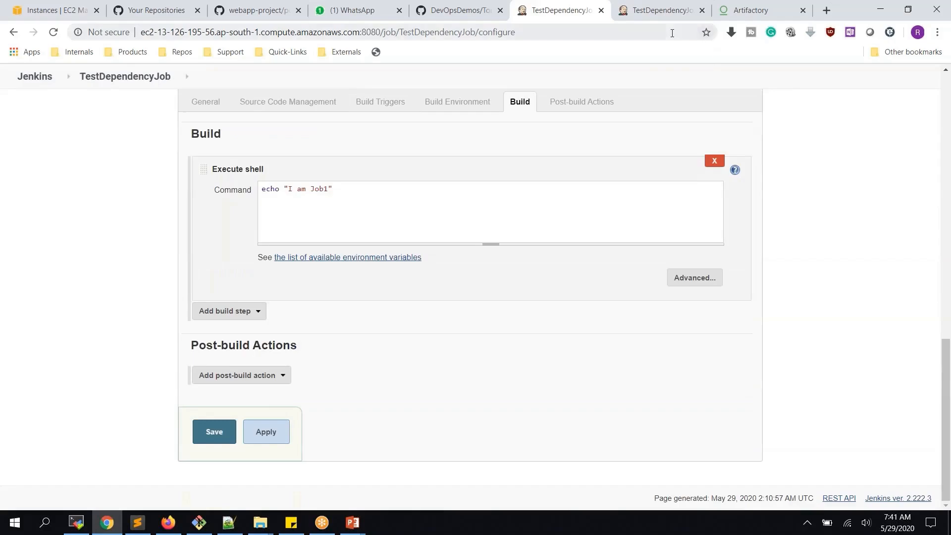
{"action": "left_click", "coordinate": [266, 377]}
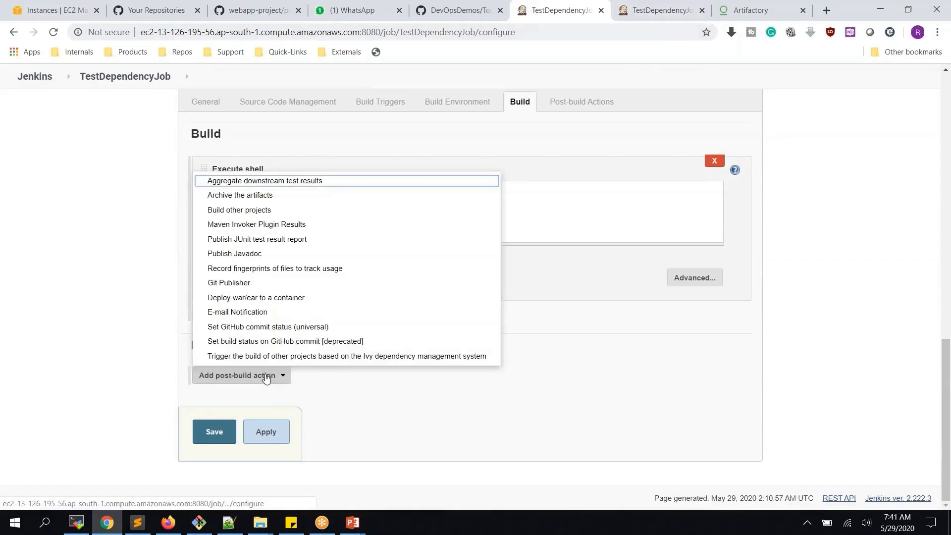
{"action": "left_click", "coordinate": [266, 214]}
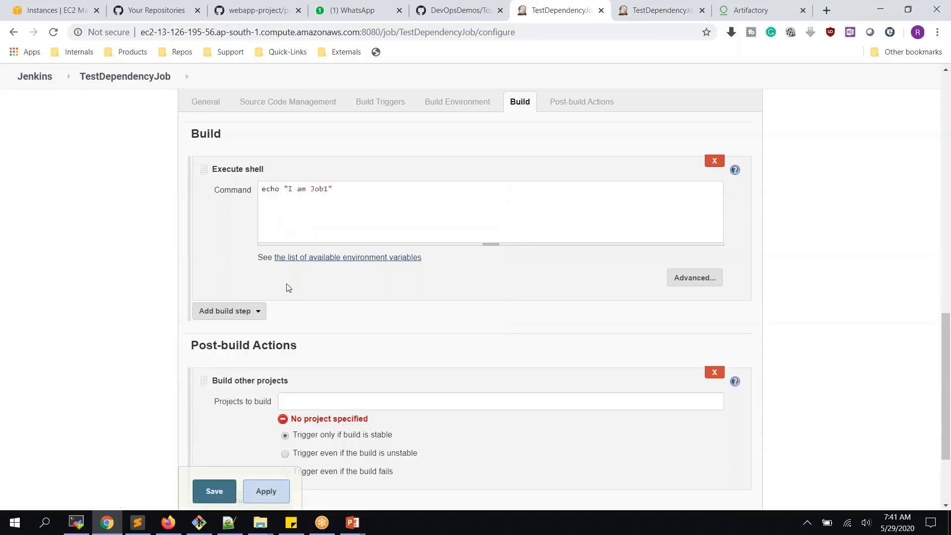
- Set TestDependencyJob2 as the project to build, triggering even if the build fails
{"action": "left_click", "coordinate": [320, 406]}
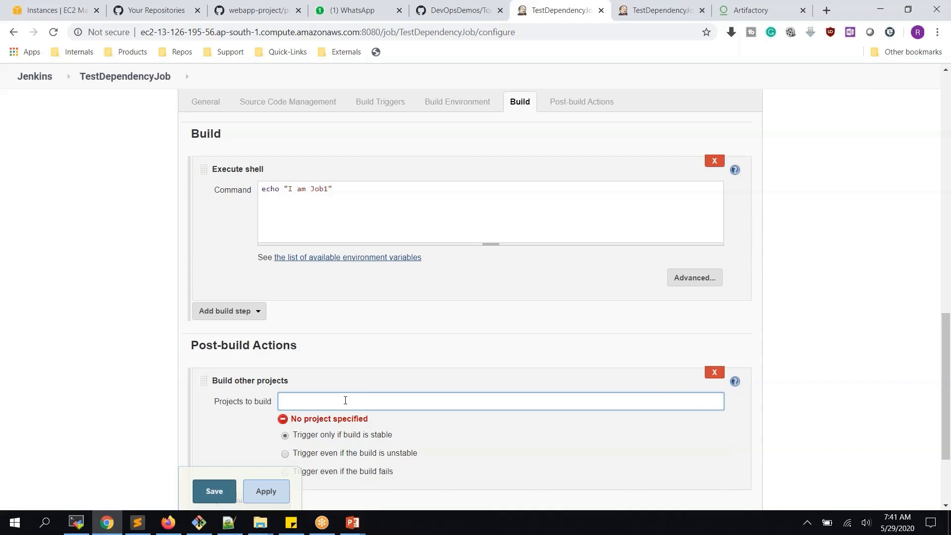
{"action": "type", "text": "tes"}
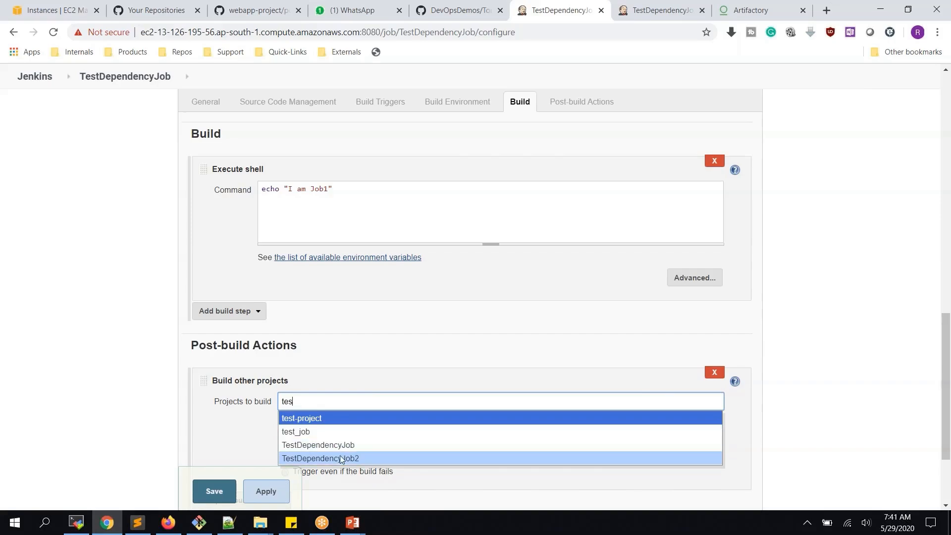
{"action": "left_click", "coordinate": [340, 458]}
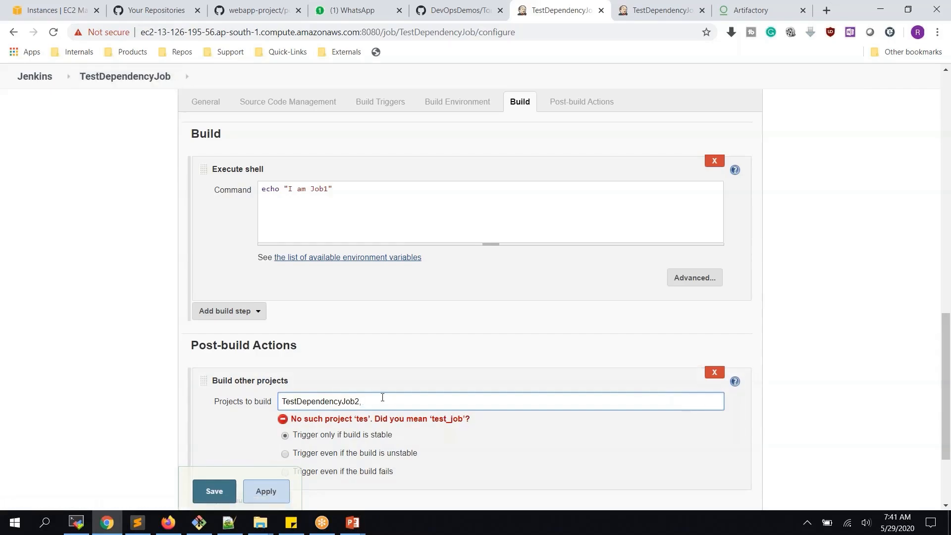
{"action": "scroll", "coordinate": [382, 397], "scroll_direction": "down", "scroll_amount": 3}
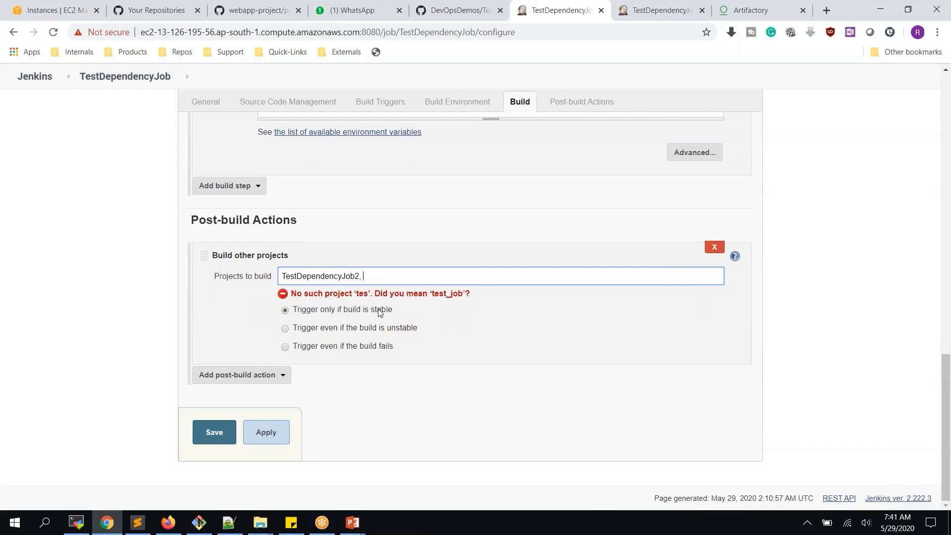
{"action": "left_click", "coordinate": [348, 348]}
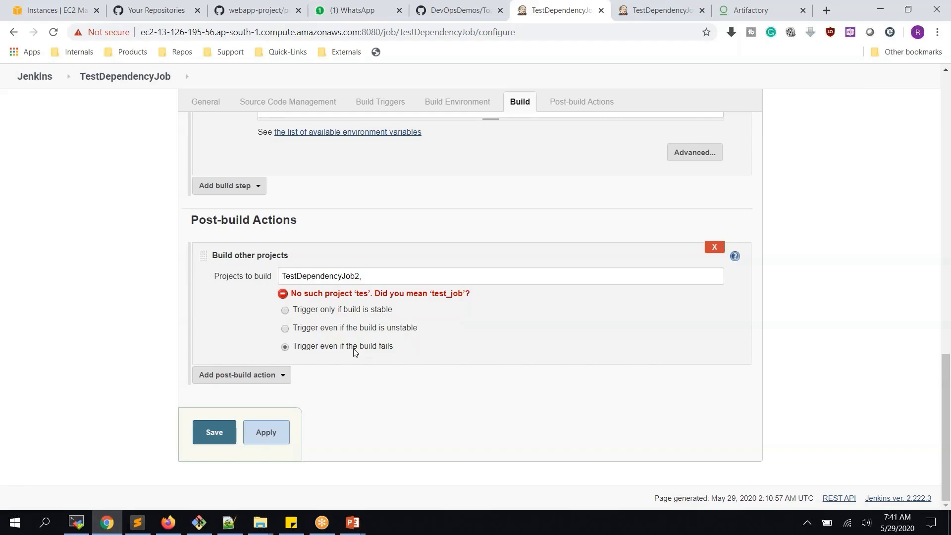
{"action": "scroll", "coordinate": [317, 278], "scroll_direction": "up", "scroll_amount": 4}
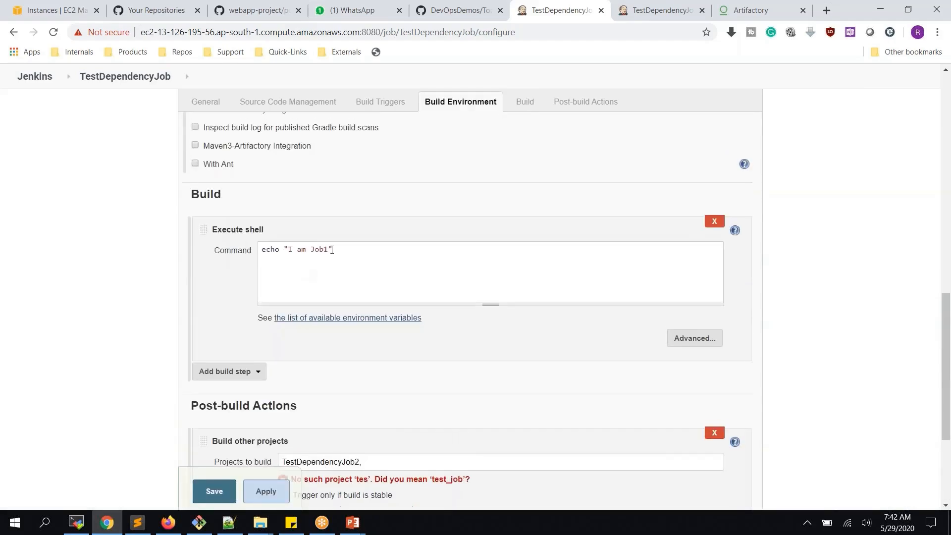
- Restore the quoted echo "I am Job1" command and switch to 'Trigger even if the build is unstable'
{"action": "left_click", "coordinate": [262, 249], "text": "shift"}
{"action": "key", "text": "BackSpace"}
{"action": "left_click_drag", "start_coordinate": [263, 251], "coordinate": [329, 248]}
{"action": "type", "text": "\""}
{"action": "key", "text": "Home"}
{"action": "type", "text": "echo"}
{"action": "key", "text": "Right"}
{"action": "scroll", "coordinate": [448, 266], "scroll_direction": "down", "scroll_amount": 4}
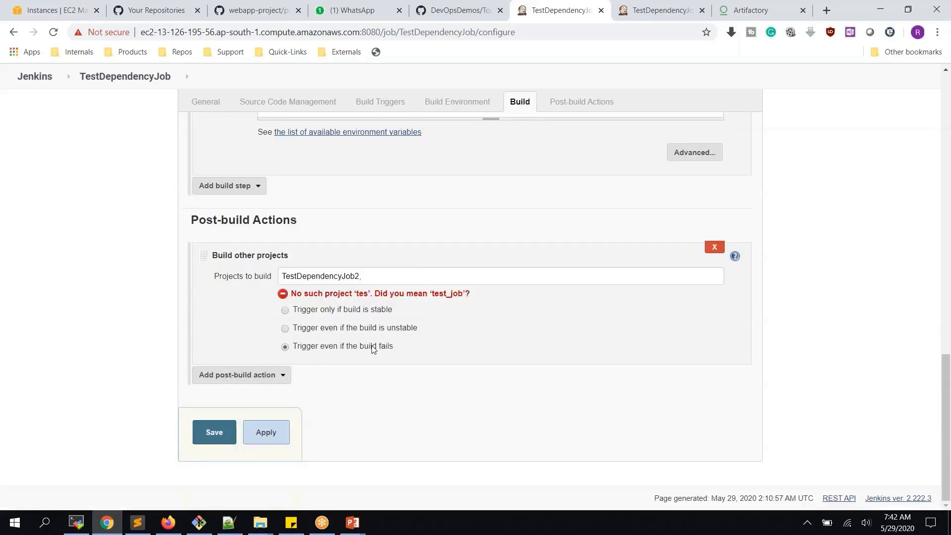
{"action": "left_click", "coordinate": [349, 329]}
- Save TestDependencyJob's configuration with TestDependencyJob2 as its downstream build
{"action": "left_click", "coordinate": [663, 11]}
{"action": "left_click", "coordinate": [557, 10]}
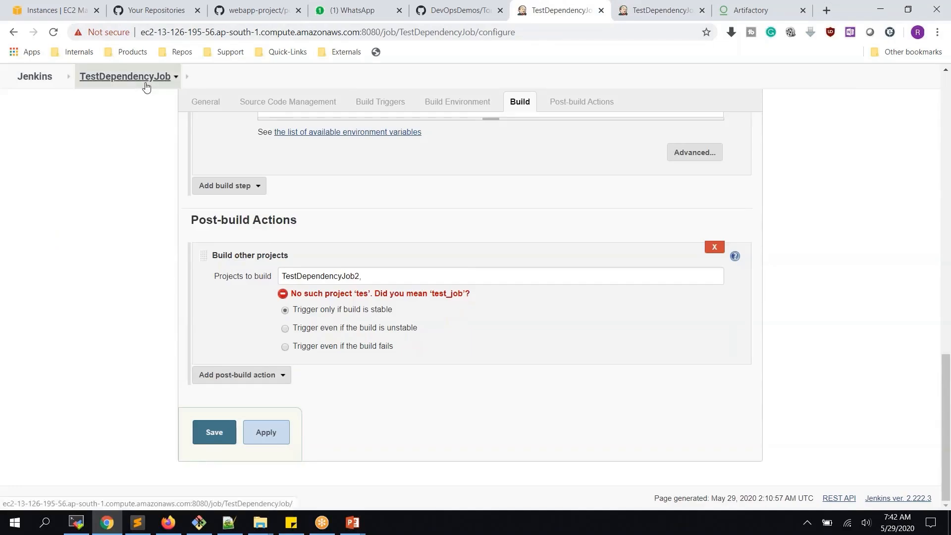
{"action": "left_click", "coordinate": [222, 436]}
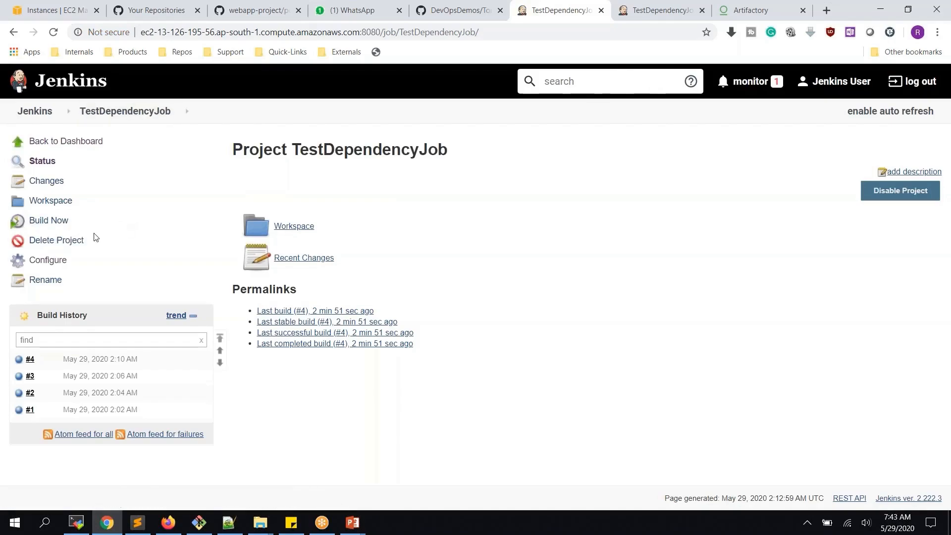
{"action": "left_click", "coordinate": [661, 14]}
- Run a new TestDependencyJob build and confirm TestDependencyJob2 build #5 was started by the upstream project
{"action": "left_click", "coordinate": [575, 16]}
{"action": "left_click", "coordinate": [58, 223]}
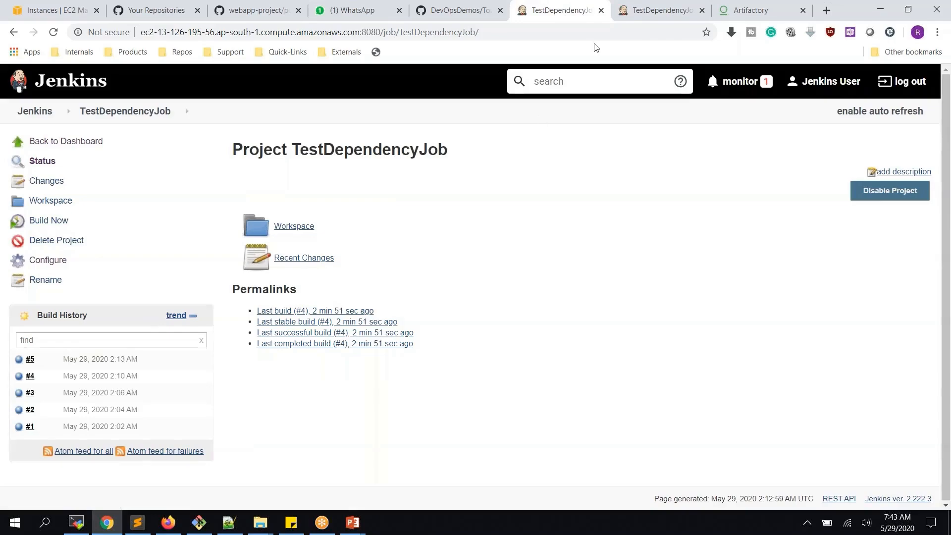
{"action": "left_click", "coordinate": [621, 9]}
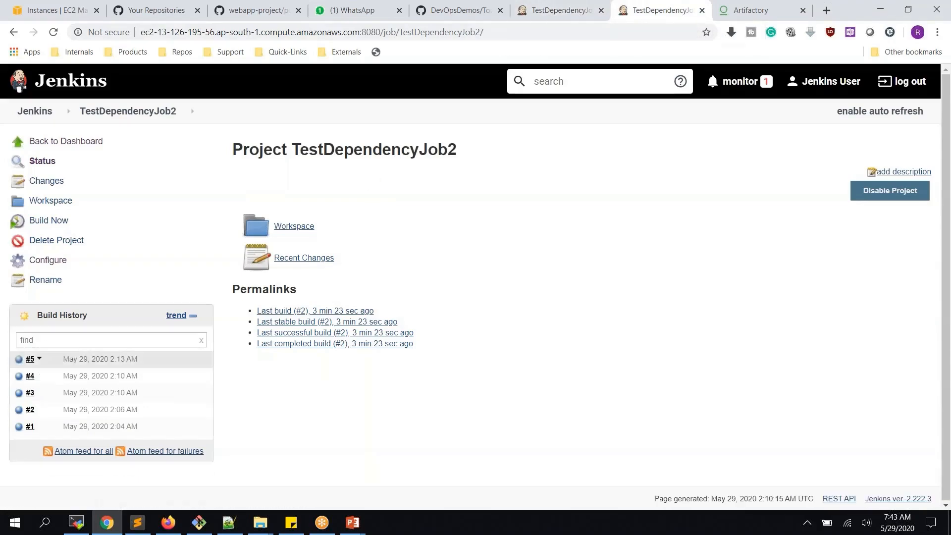
{"action": "left_click", "coordinate": [18, 359]}
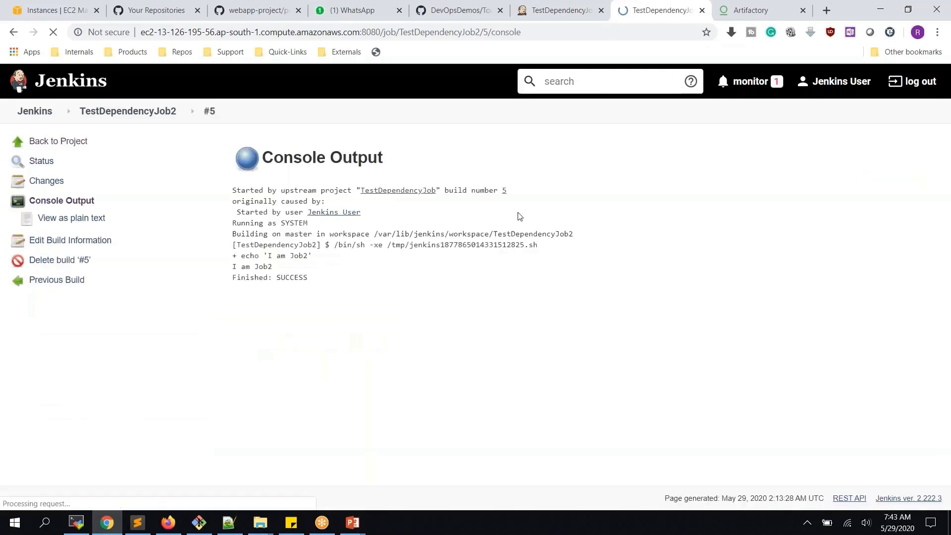
{"action": "double_click", "coordinate": [298, 191]}
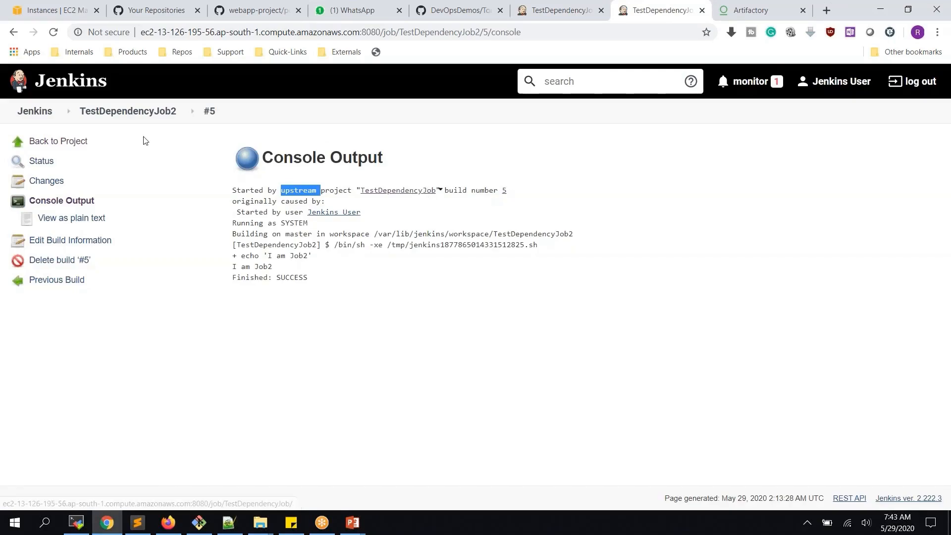
- Compare build #4's console output with build #5's, then return to TestDependencyJob's tab
{"action": "left_click", "coordinate": [144, 115]}
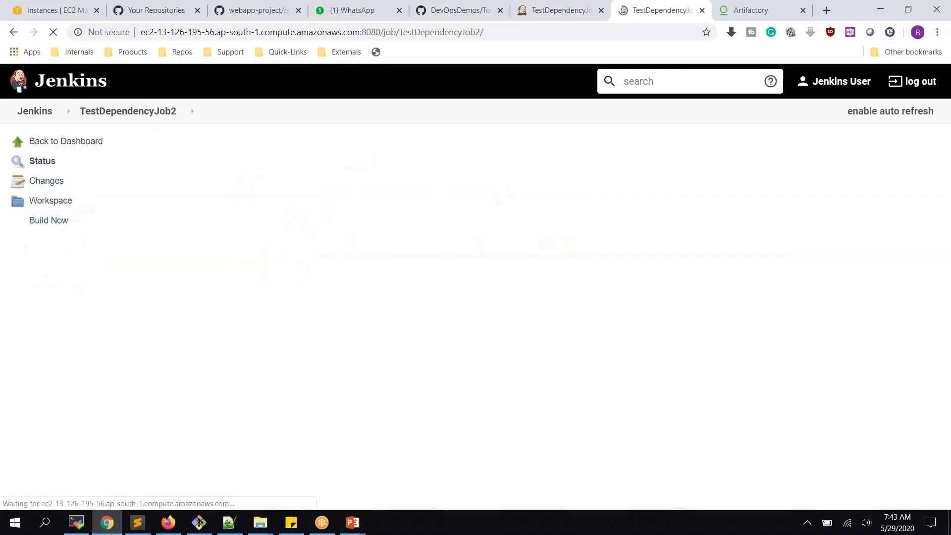
{"action": "left_click", "coordinate": [18, 378]}
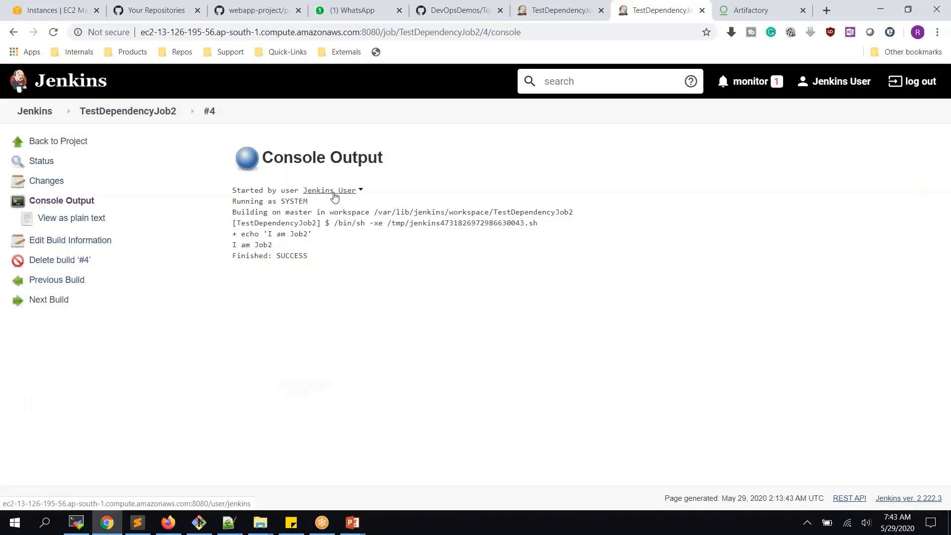
{"action": "left_click", "coordinate": [147, 112]}
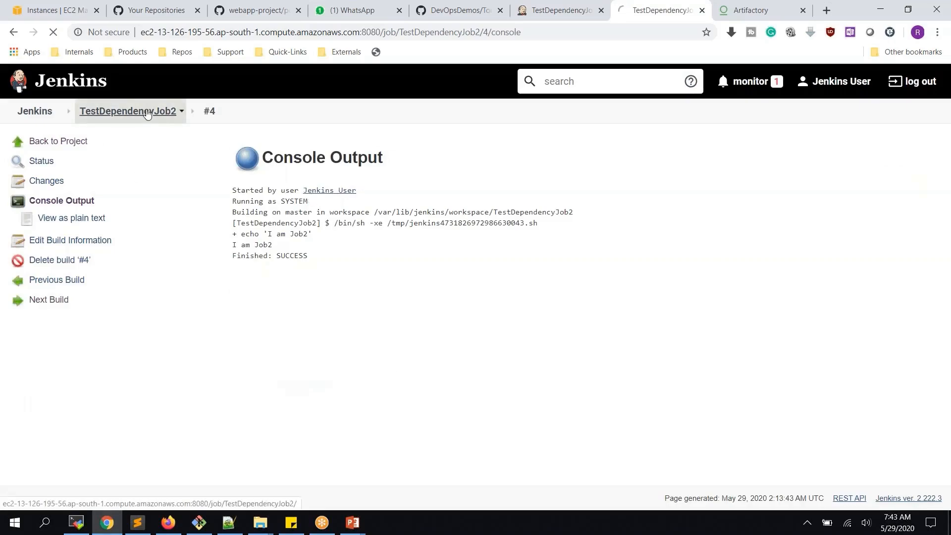
{"action": "left_click", "coordinate": [19, 359]}
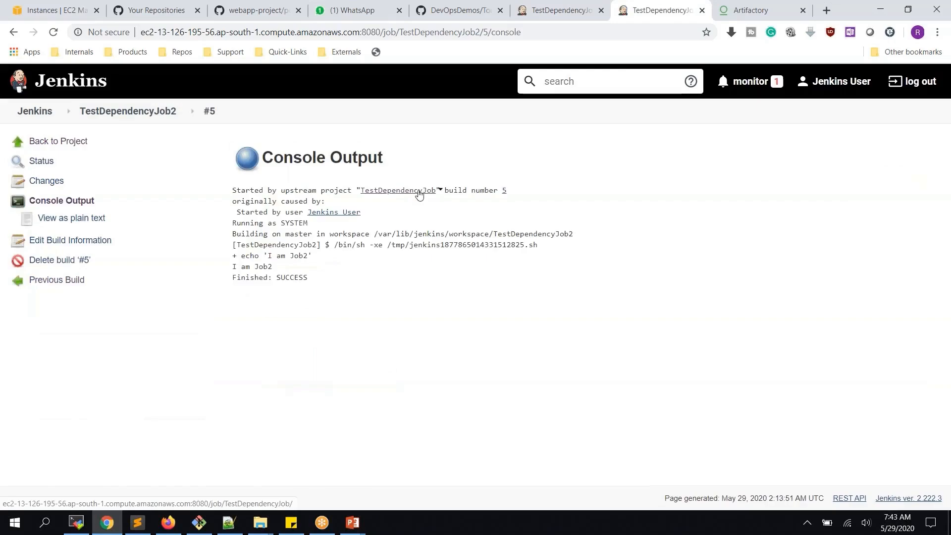
{"action": "key", "text": "ctrl+shift+Tab"}
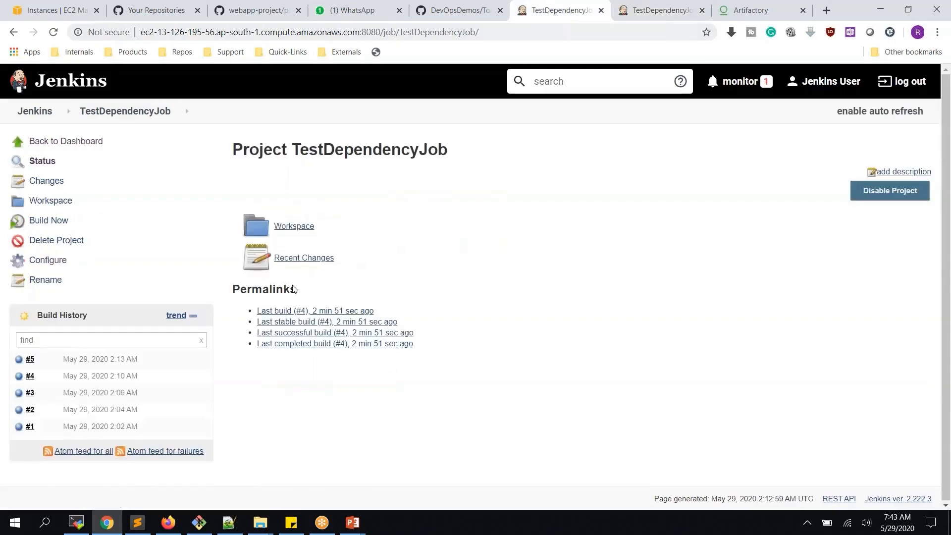
- Reload TestDependencyJob's page to show TestDependencyJob2 as downstream, glancing at build #5's console in between
{"action": "left_click", "coordinate": [52, 33]}
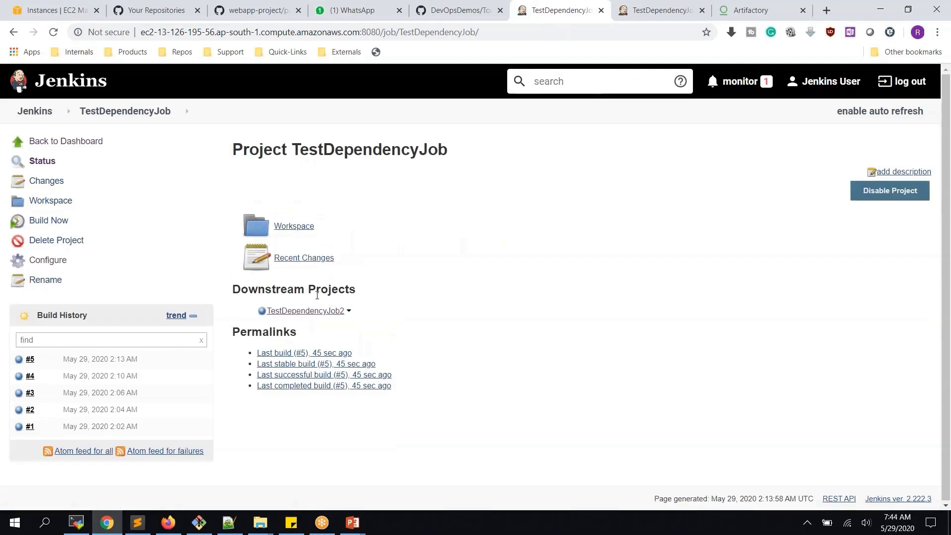
{"action": "left_click", "coordinate": [644, 11]}
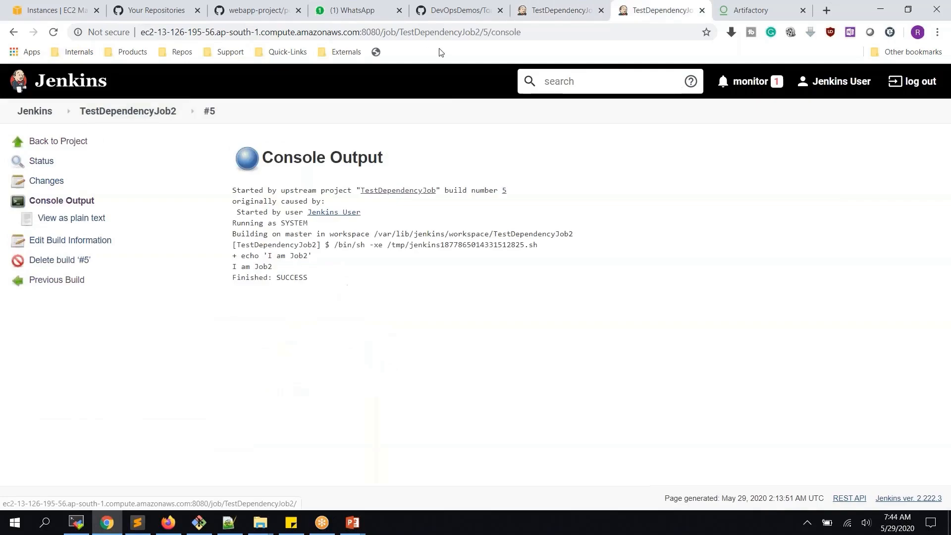
{"action": "left_click", "coordinate": [563, 11]}
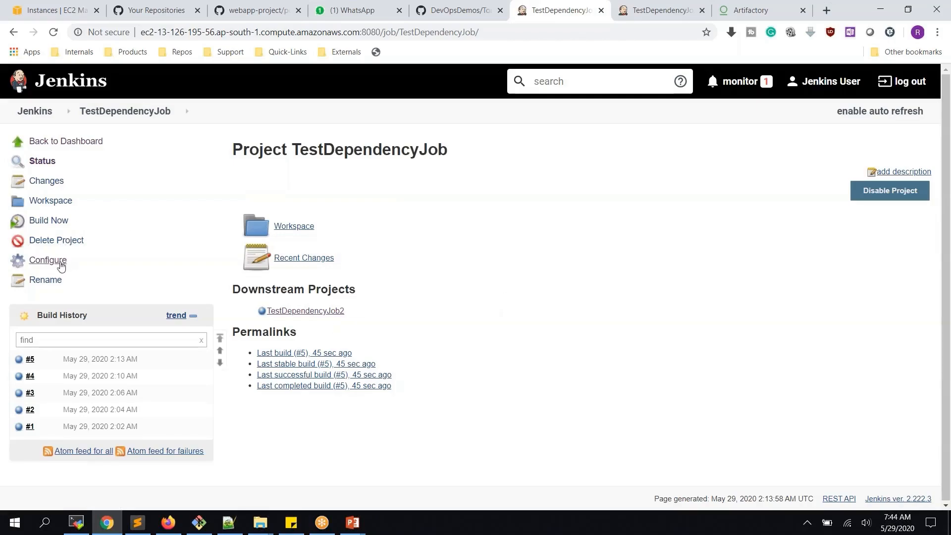
- Delete TestDependencyJob's 'Build other projects' post-build action and save the configuration
{"action": "left_click", "coordinate": [60, 263]}
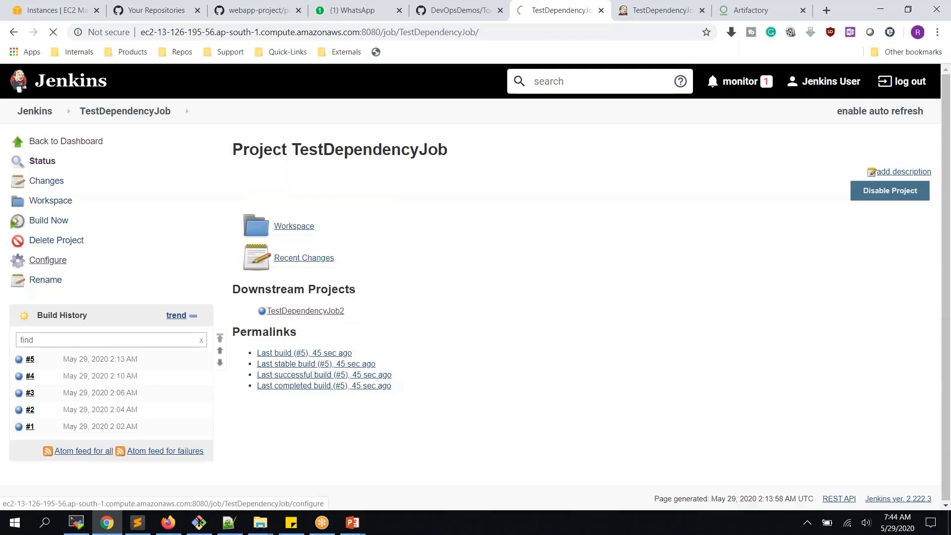
{"action": "scroll", "coordinate": [260, 243], "scroll_direction": "down", "scroll_amount": 7}
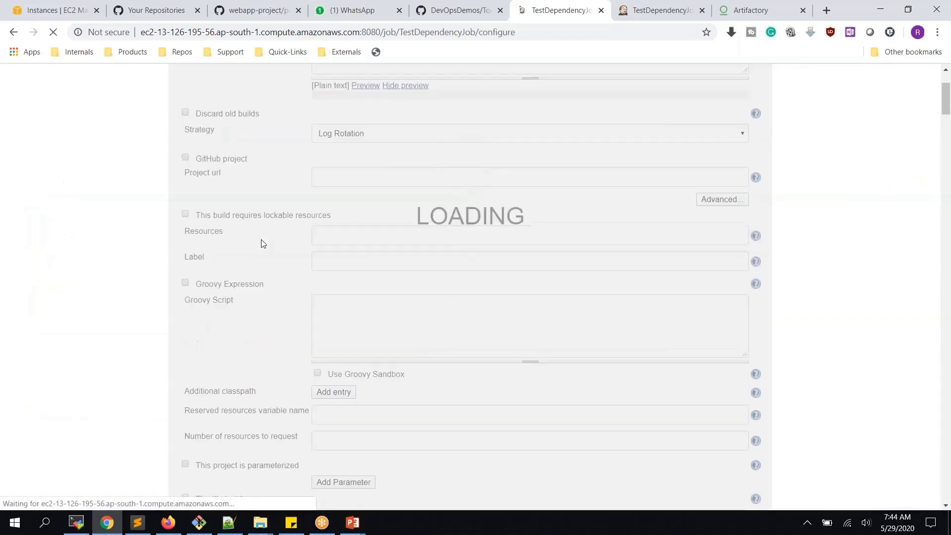
{"action": "scroll", "coordinate": [263, 244], "scroll_direction": "down", "scroll_amount": 15}
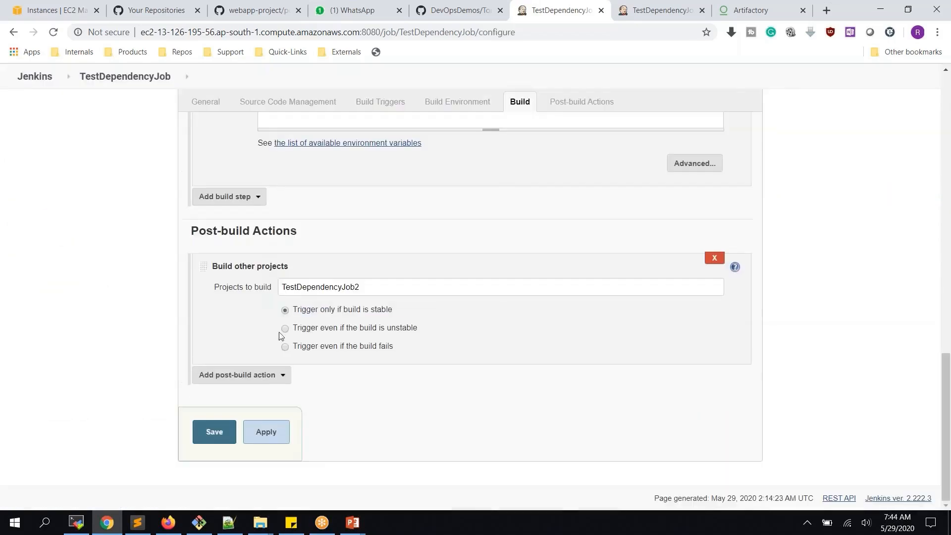
{"action": "left_click", "coordinate": [714, 258]}
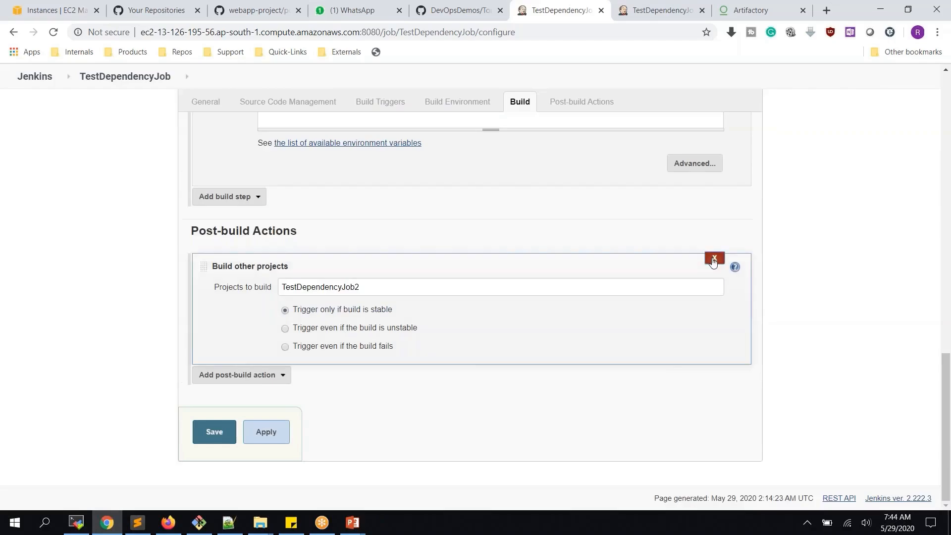
{"action": "left_click", "coordinate": [283, 442]}
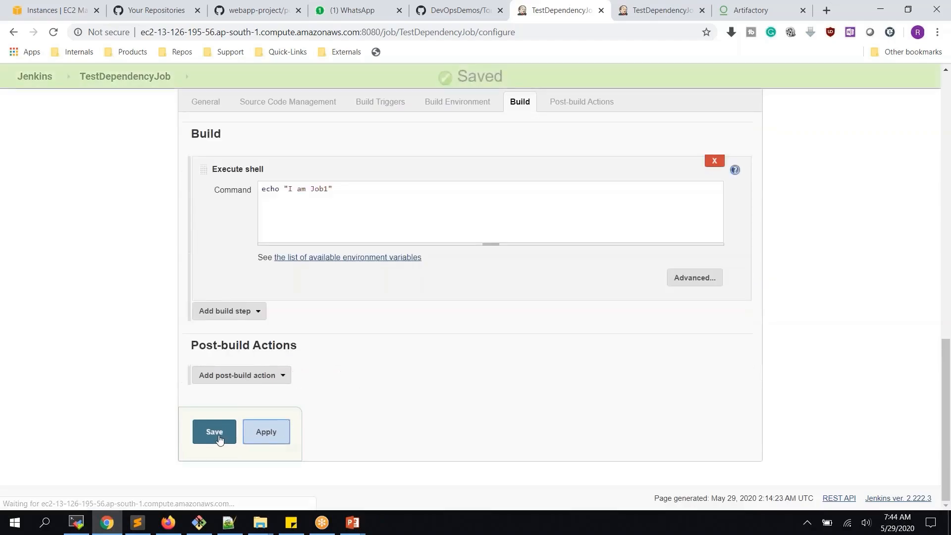
{"action": "left_click", "coordinate": [220, 440]}
{"action": "key", "text": "ctrl+Tab"}
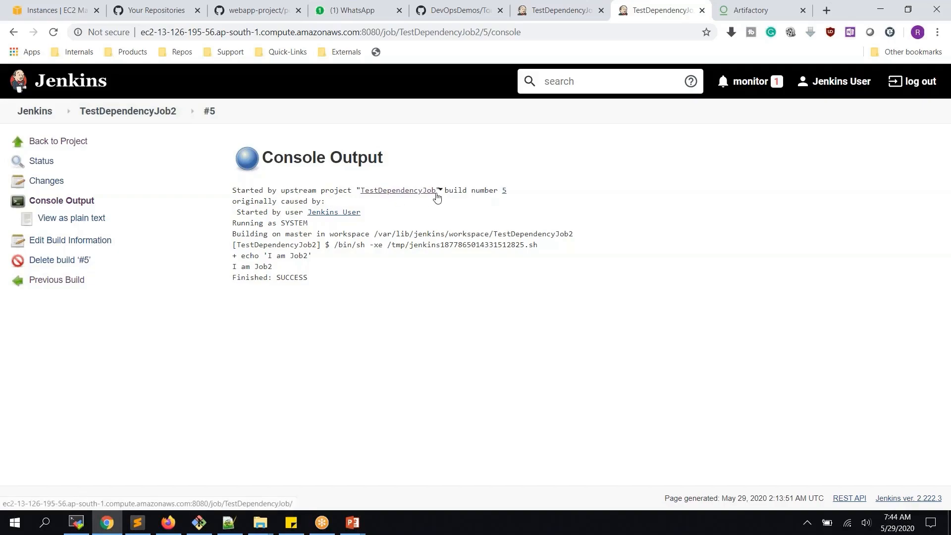
- Go from build #5's console to the TestDependencyJob2 project page via the breadcrumb
{"action": "left_click", "coordinate": [138, 116]}
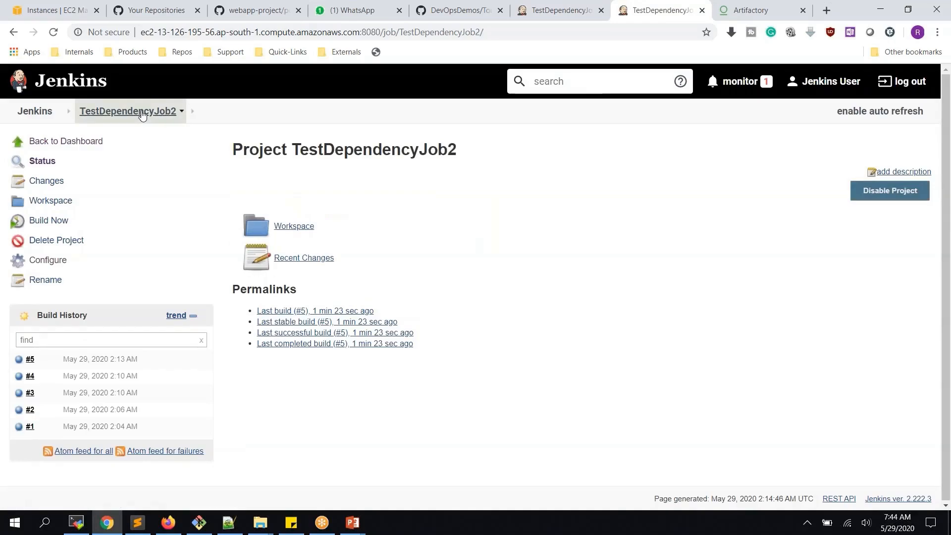
- Enable TestDependencyJob2's 'Build after other projects are built' trigger watching TestDependencyJob2, and apply it
{"action": "left_click", "coordinate": [55, 264]}
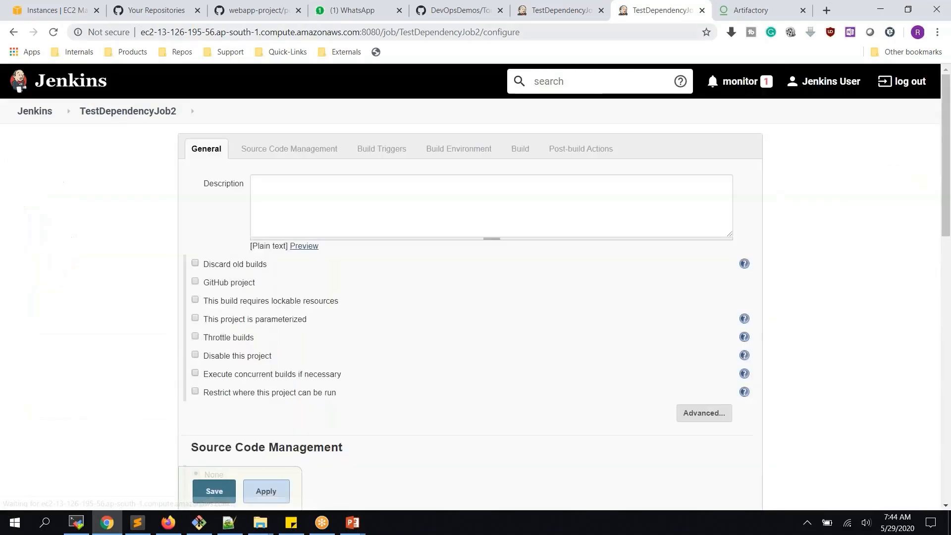
{"action": "scroll", "coordinate": [359, 282], "scroll_direction": "down", "scroll_amount": 6}
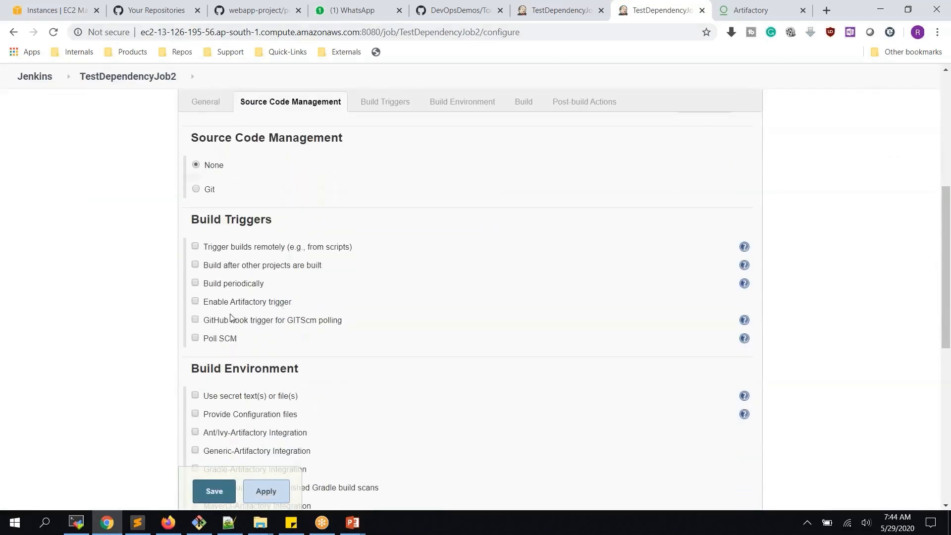
{"action": "left_click", "coordinate": [236, 268]}
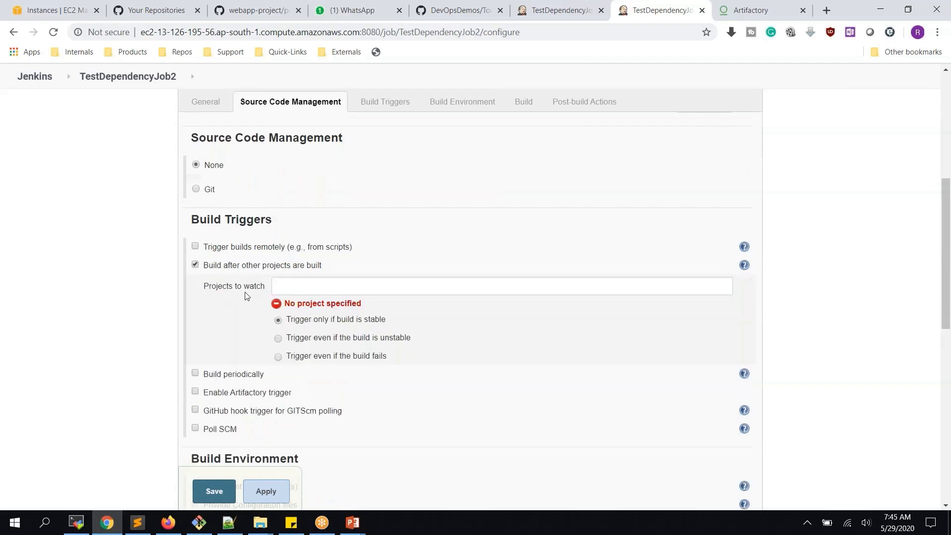
{"action": "left_click", "coordinate": [297, 289]}
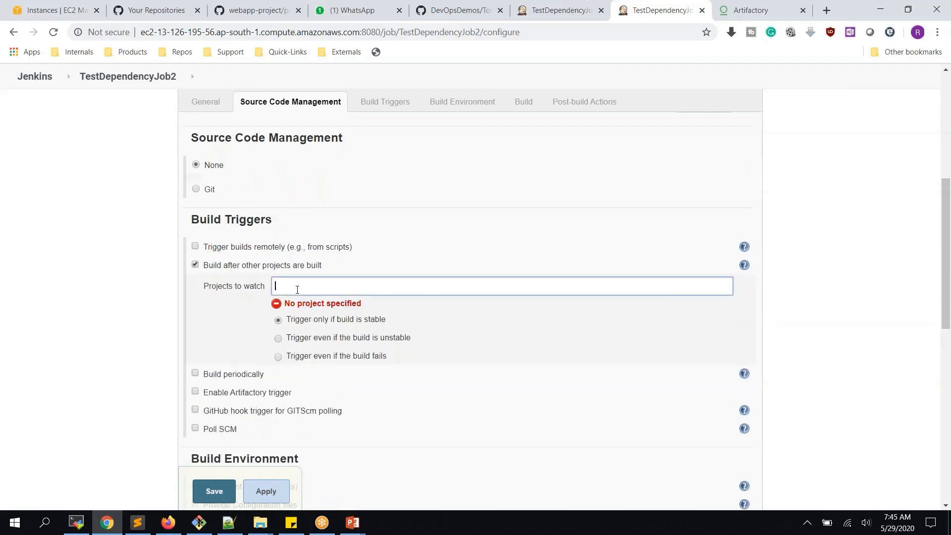
{"action": "type", "text": "t"}
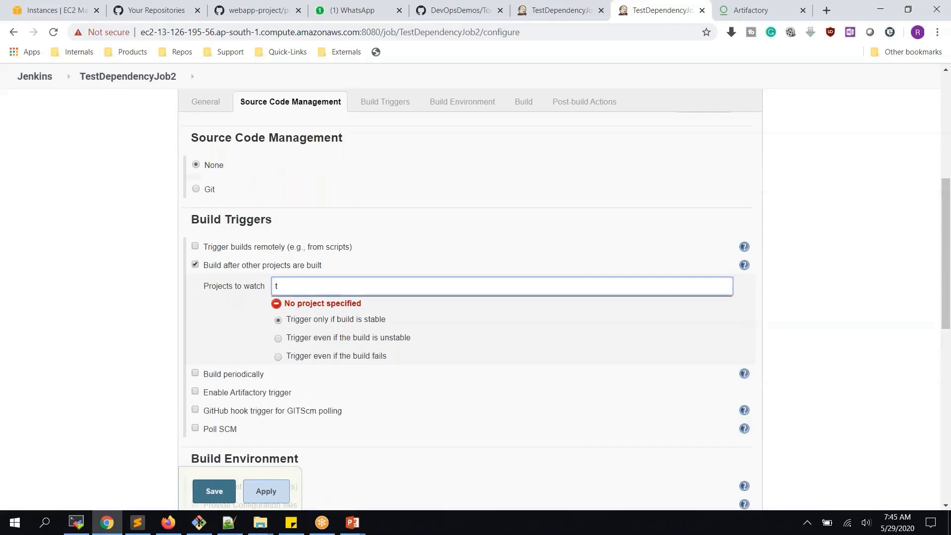
{"action": "left_click", "coordinate": [326, 344]}
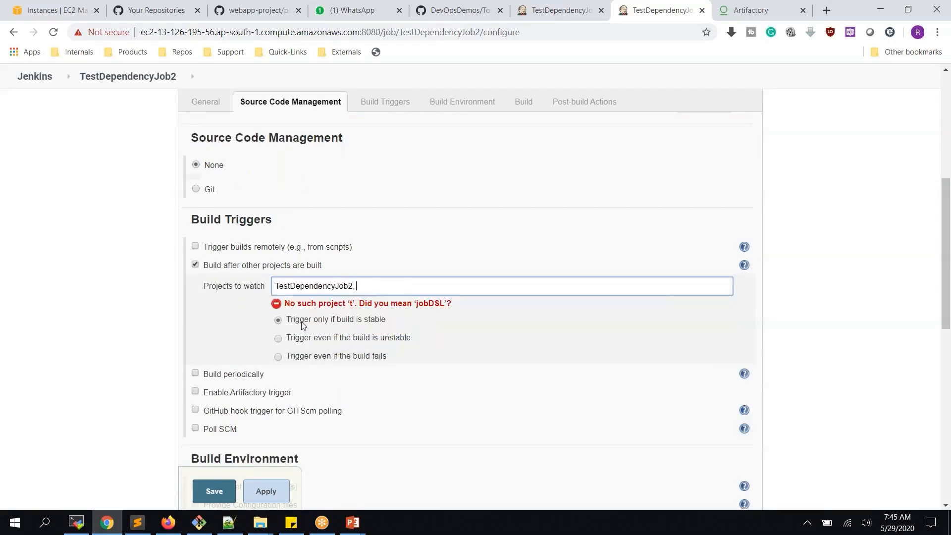
{"action": "left_click", "coordinate": [338, 357]}
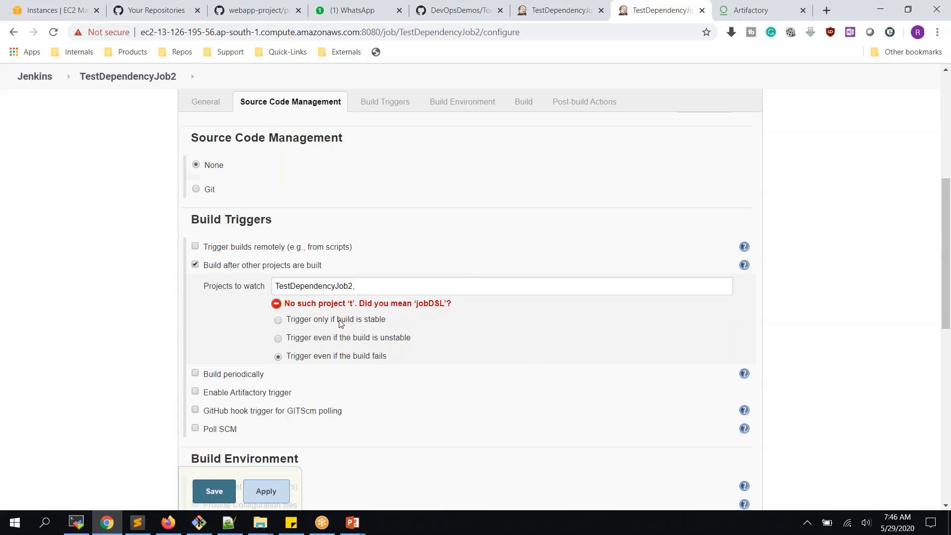
{"action": "left_click", "coordinate": [271, 492]}
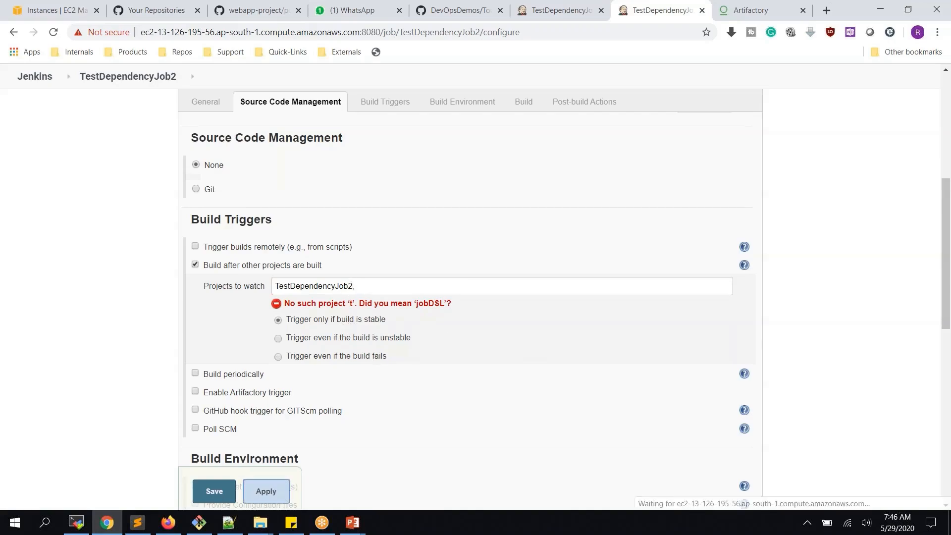
- Save TestDependencyJob2's configuration and return to the TestDependencyJob project page
{"action": "left_click", "coordinate": [207, 491]}
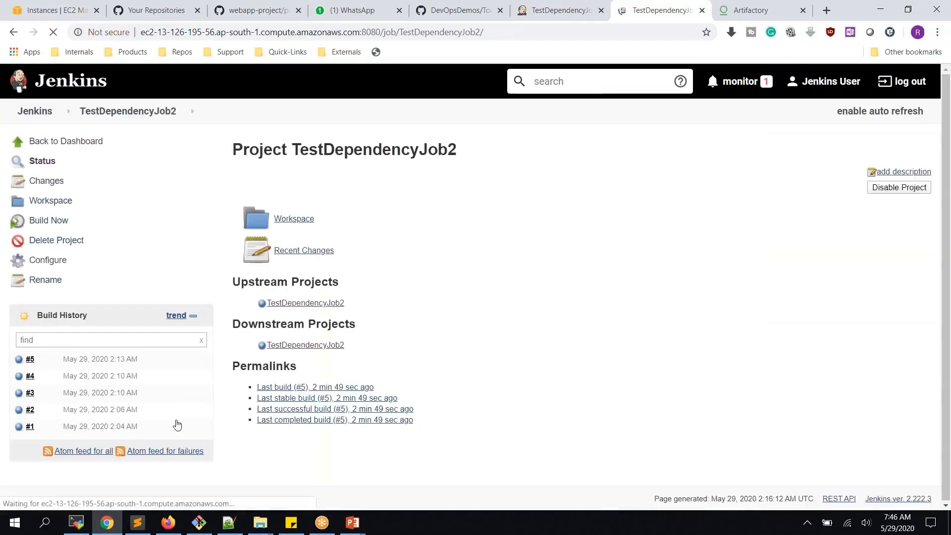
{"action": "left_click", "coordinate": [548, 11]}
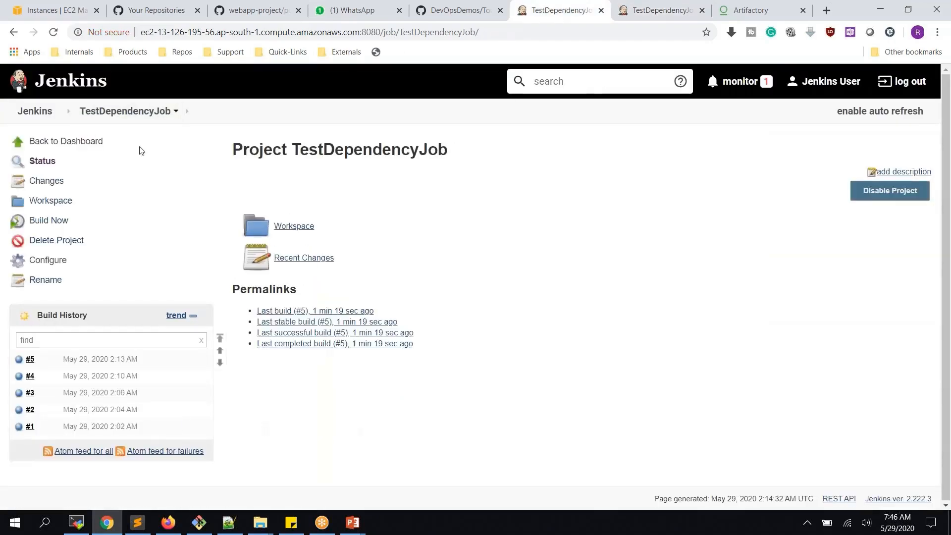
{"action": "left_click", "coordinate": [661, 11]}
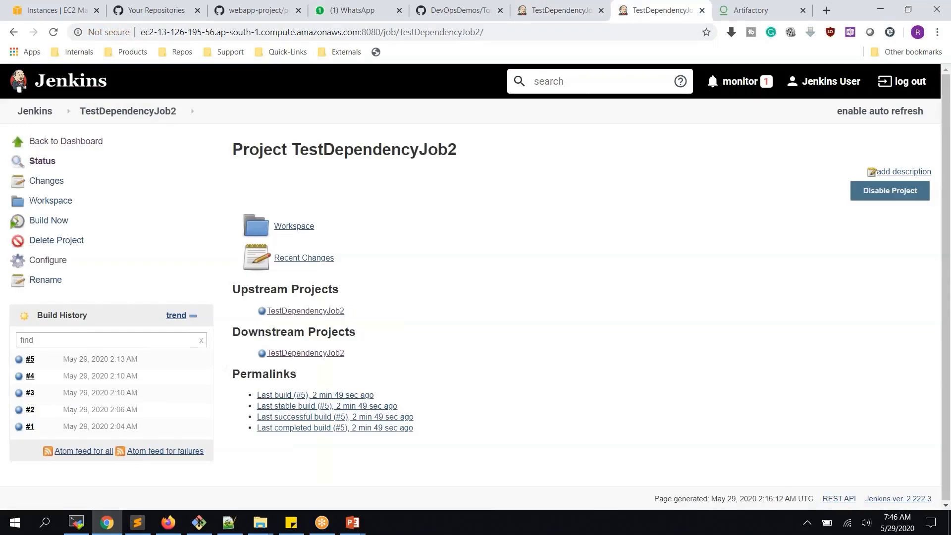
{"action": "left_click", "coordinate": [564, 12]}
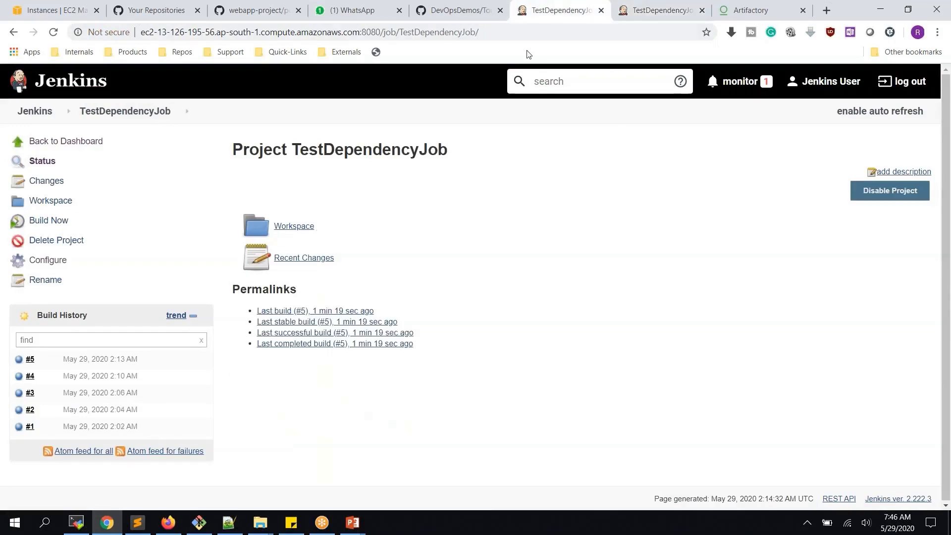
- Build TestDependencyJob, then reload TestDependencyJob2 to check for a triggered build
{"action": "left_click", "coordinate": [62, 221]}
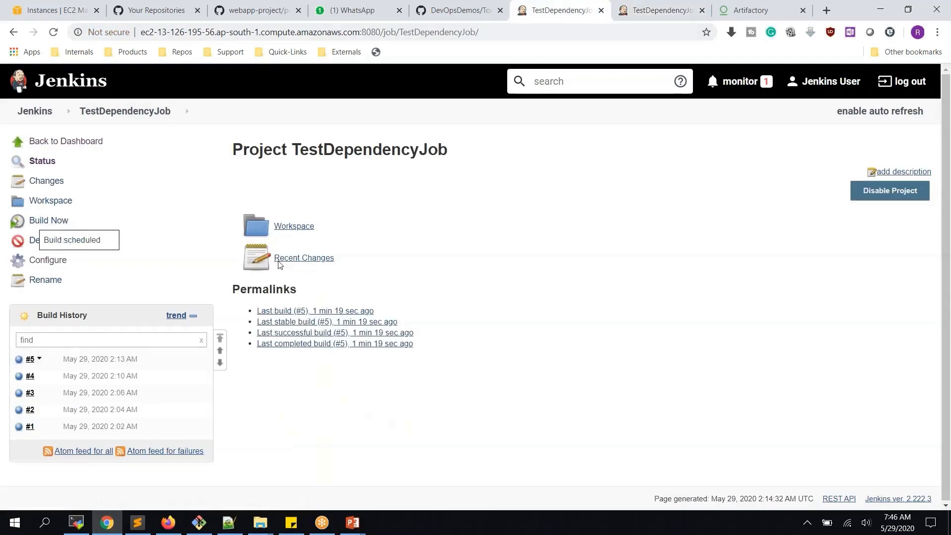
{"action": "left_click", "coordinate": [663, 11]}
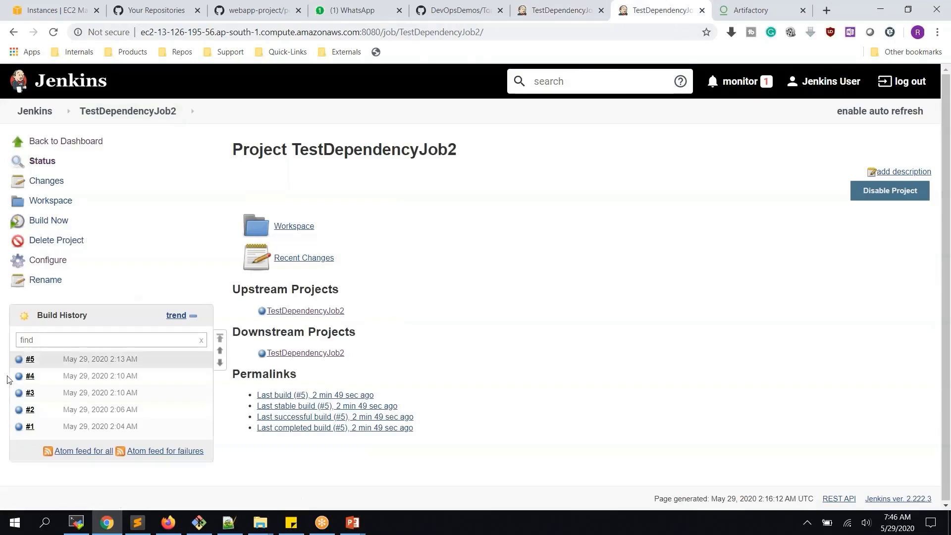
{"action": "left_click", "coordinate": [537, 17]}
{"action": "left_click", "coordinate": [642, 12]}
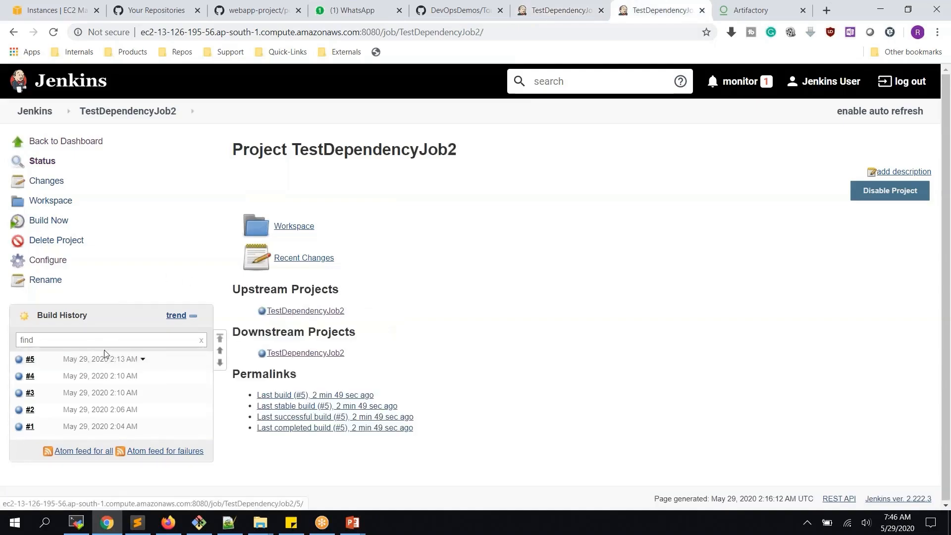
{"action": "left_click", "coordinate": [55, 34]}
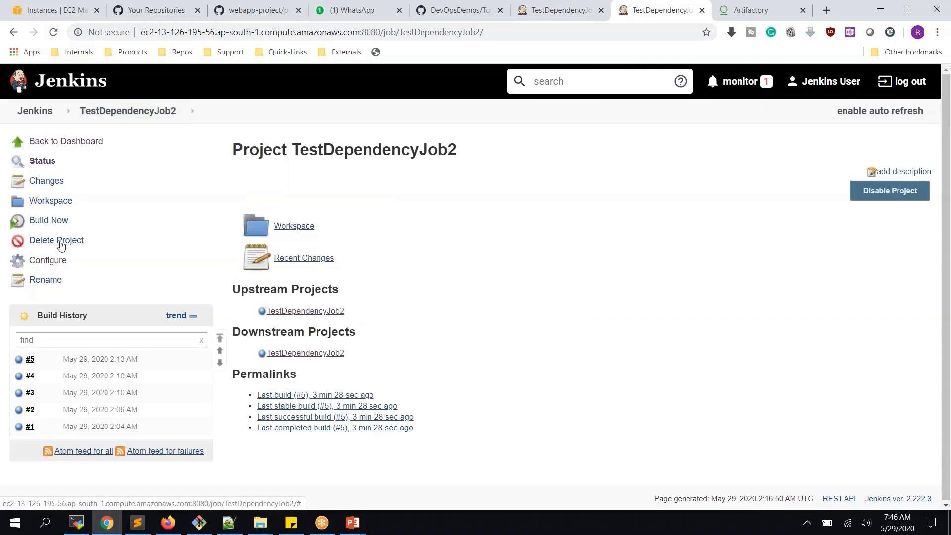
- Change TestDependencyJob2's watched project from TestDependencyJob2 to TestDependencyJob and save
{"action": "left_click", "coordinate": [57, 261]}
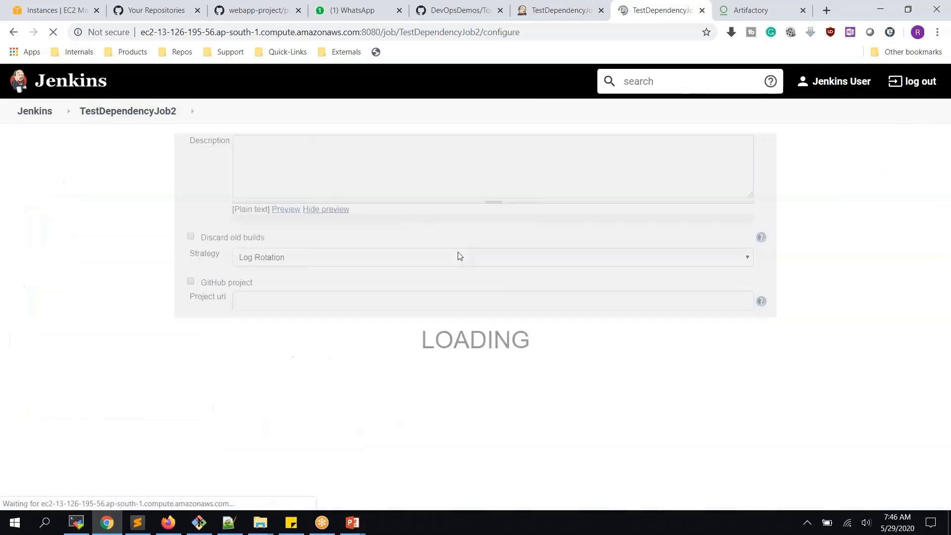
{"action": "scroll", "coordinate": [390, 260], "scroll_direction": "down", "scroll_amount": 4}
{"action": "scroll", "coordinate": [391, 260], "scroll_direction": "up", "scroll_amount": 2}
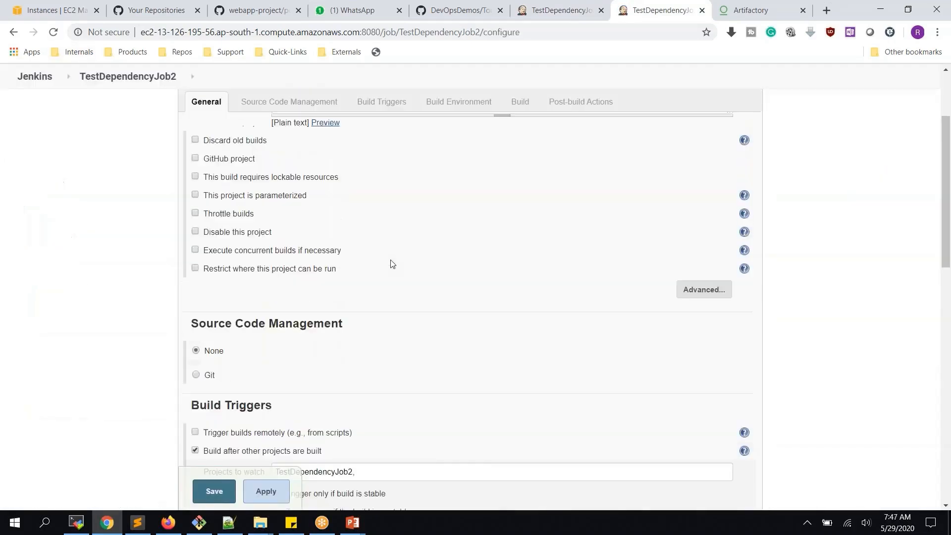
{"action": "scroll", "coordinate": [391, 264], "scroll_direction": "down", "scroll_amount": 3}
{"action": "left_click_drag", "start_coordinate": [358, 286], "coordinate": [350, 285]}
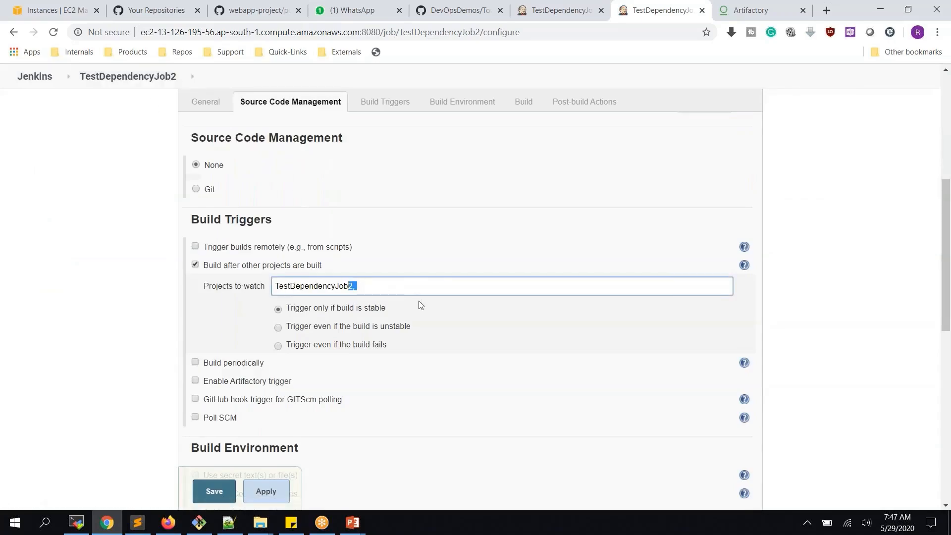
{"action": "key", "text": "BackSpace"}
{"action": "left_click", "coordinate": [349, 306]}
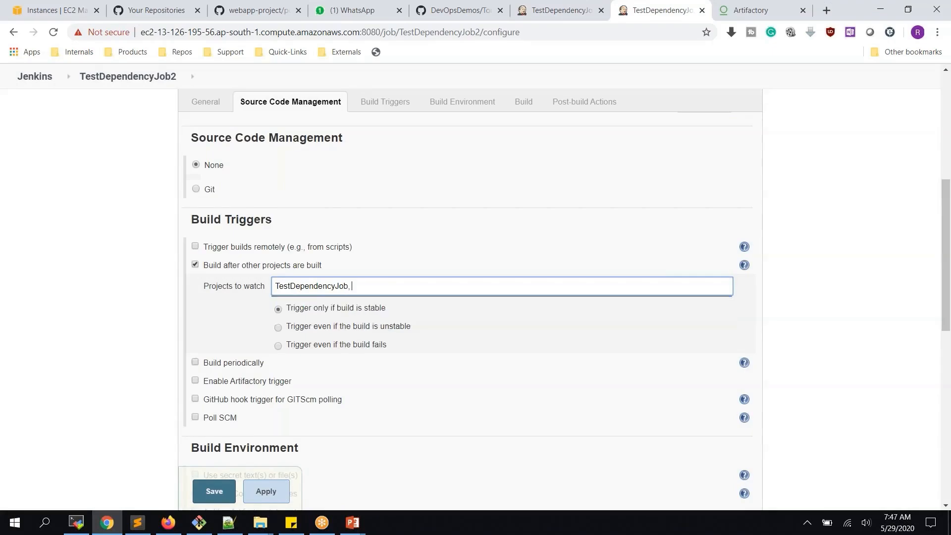
{"action": "left_click", "coordinate": [277, 499]}
{"action": "left_click", "coordinate": [230, 495]}
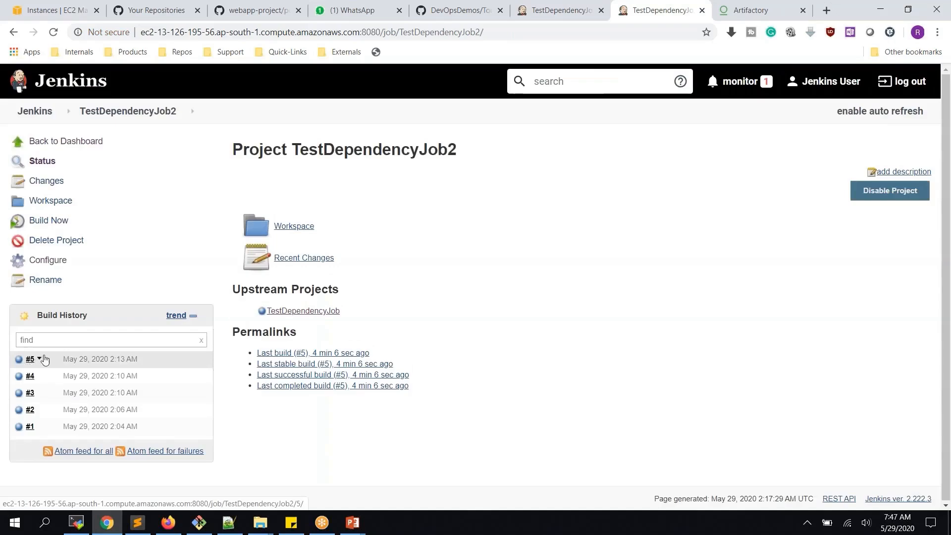
- Build TestDependencyJob2 directly and view build #6's console output
{"action": "left_click", "coordinate": [569, 8]}
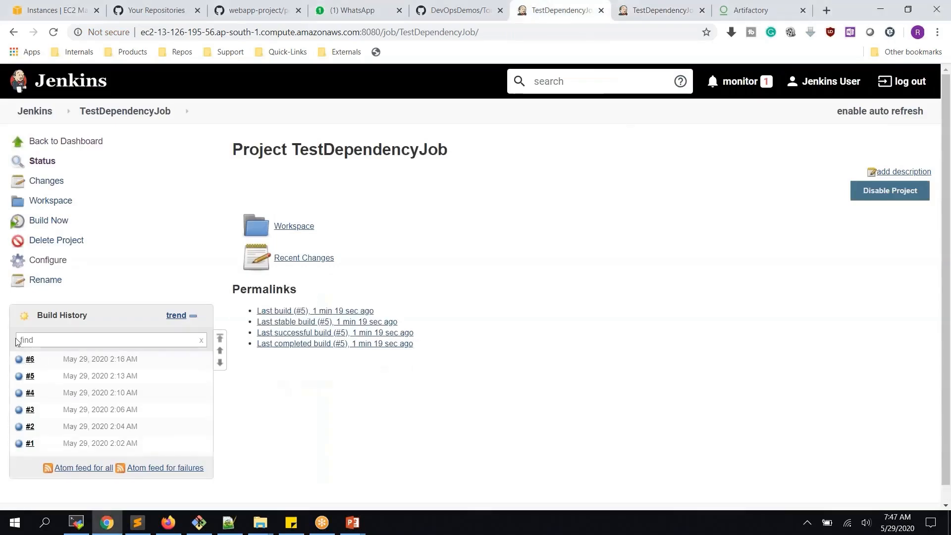
{"action": "left_click", "coordinate": [633, 15]}
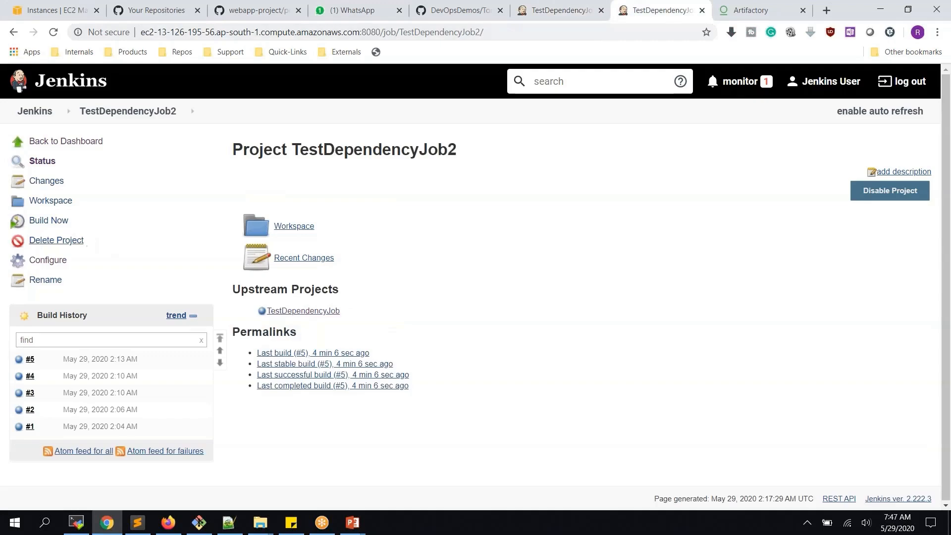
{"action": "left_click", "coordinate": [40, 224]}
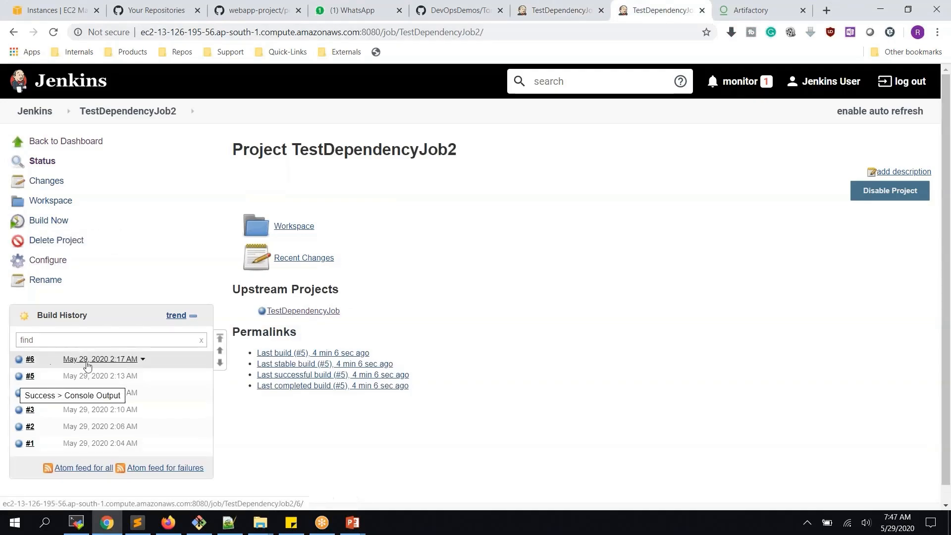
{"action": "left_click", "coordinate": [22, 361]}
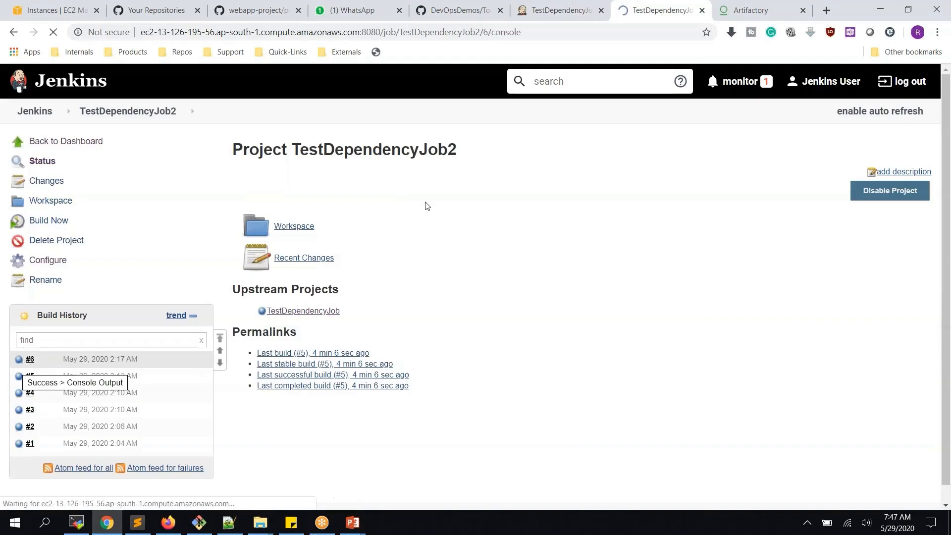
{"action": "left_click", "coordinate": [130, 112]}
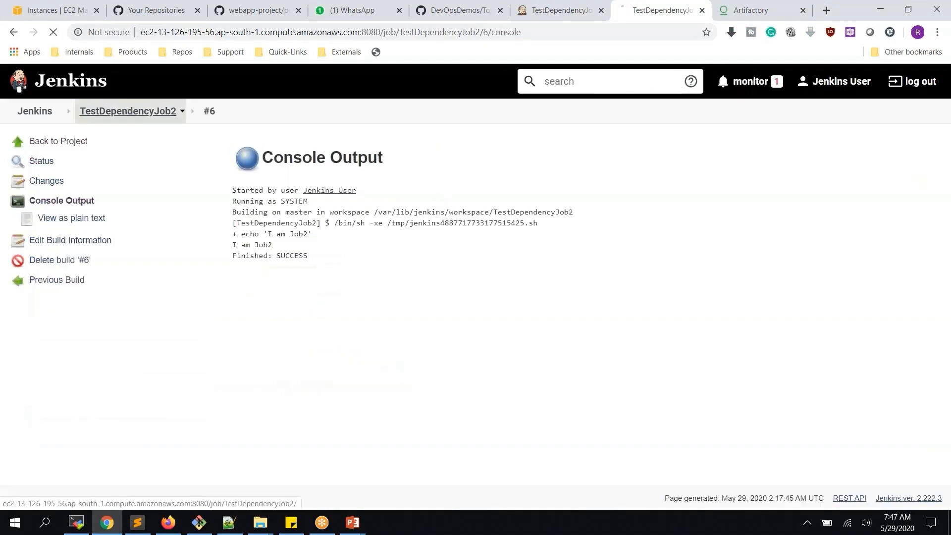
- Build TestDependencyJob, then check TestDependencyJob2 for the triggered build #7
{"action": "left_click", "coordinate": [559, 10]}
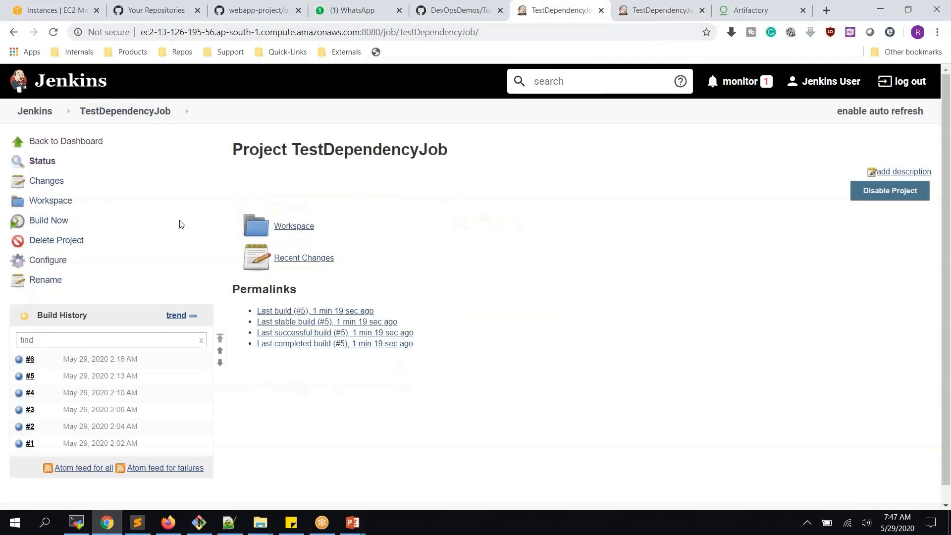
{"action": "left_click", "coordinate": [47, 226]}
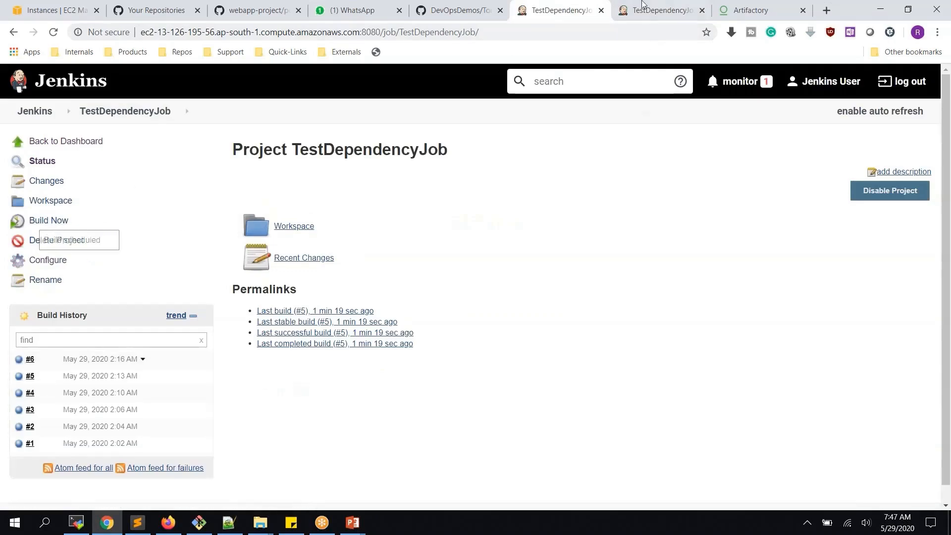
{"action": "left_click", "coordinate": [643, 15]}
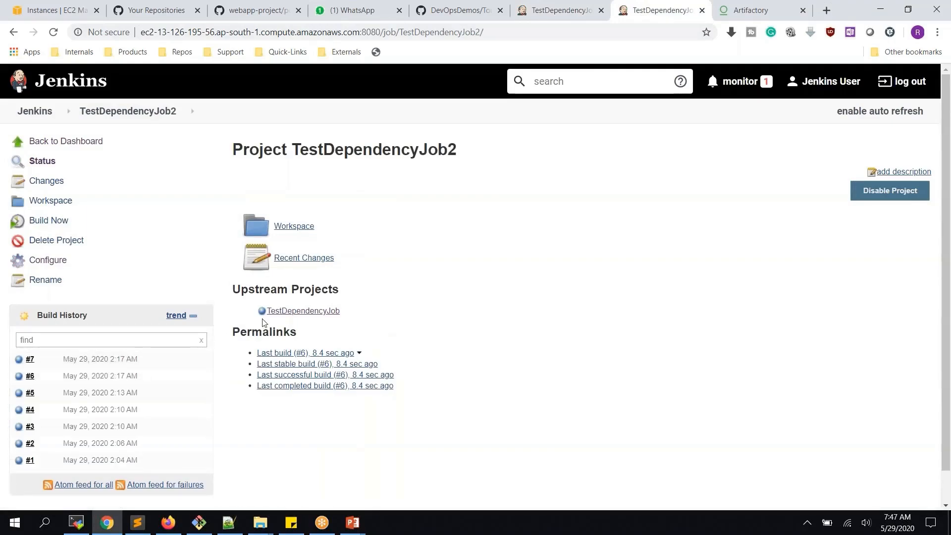
- Check build #7's console shows it was started by upstream project TestDependencyJob
{"action": "left_click", "coordinate": [22, 364]}
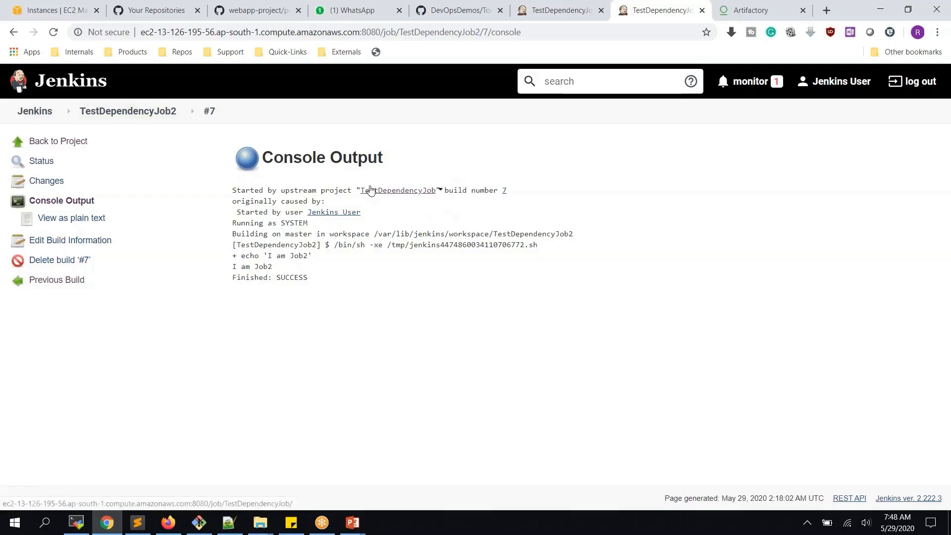
{"action": "left_click_drag", "start_coordinate": [356, 190], "coordinate": [437, 189]}
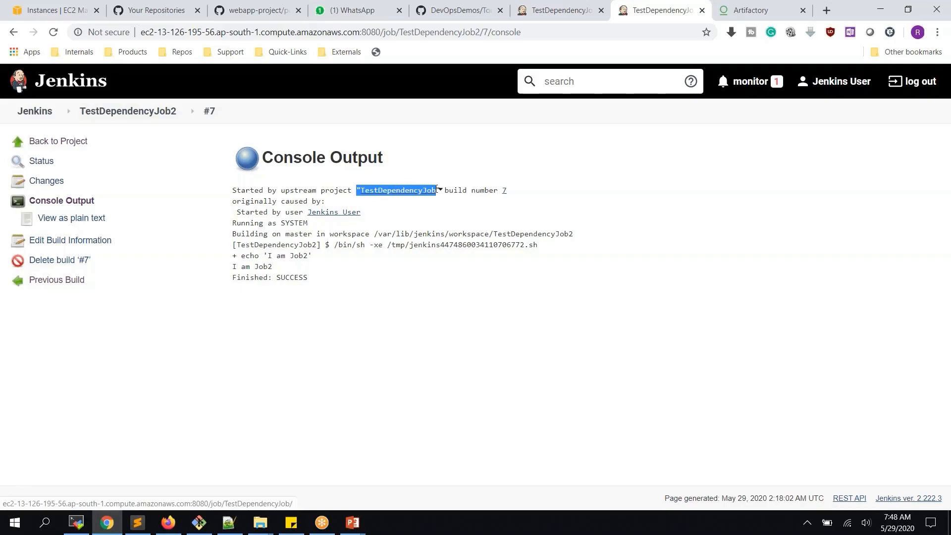
{"action": "left_click", "coordinate": [437, 192]}
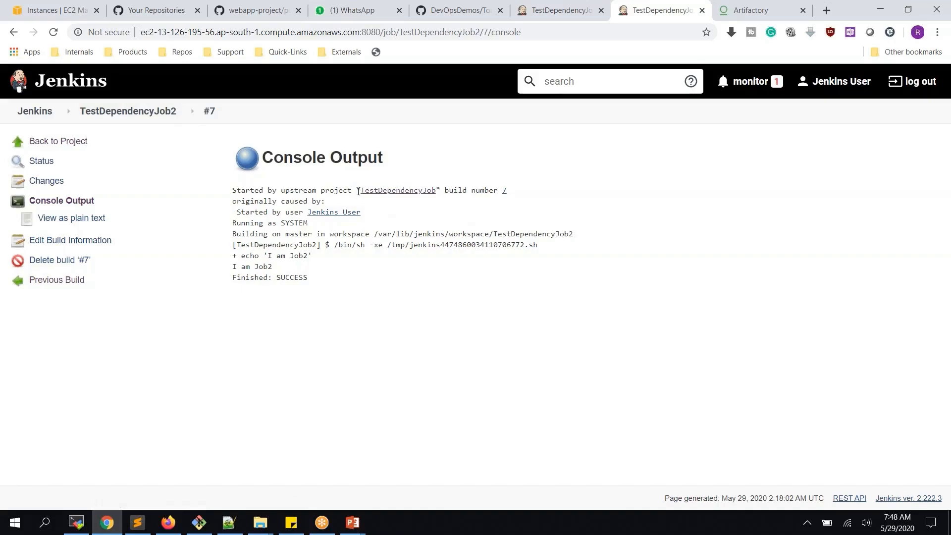
{"action": "left_click_drag", "start_coordinate": [358, 192], "coordinate": [438, 190]}
{"action": "left_click", "coordinate": [438, 189]}
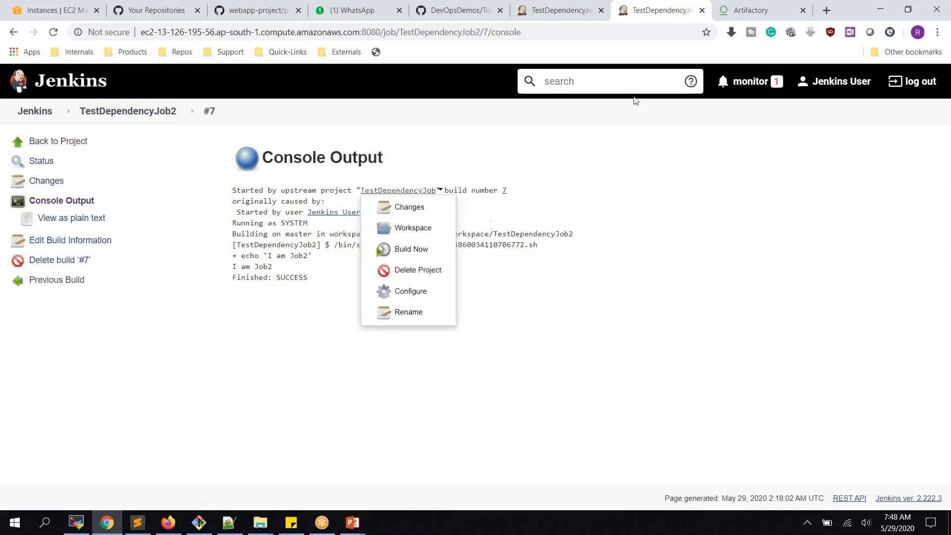
{"action": "left_click", "coordinate": [190, 319]}
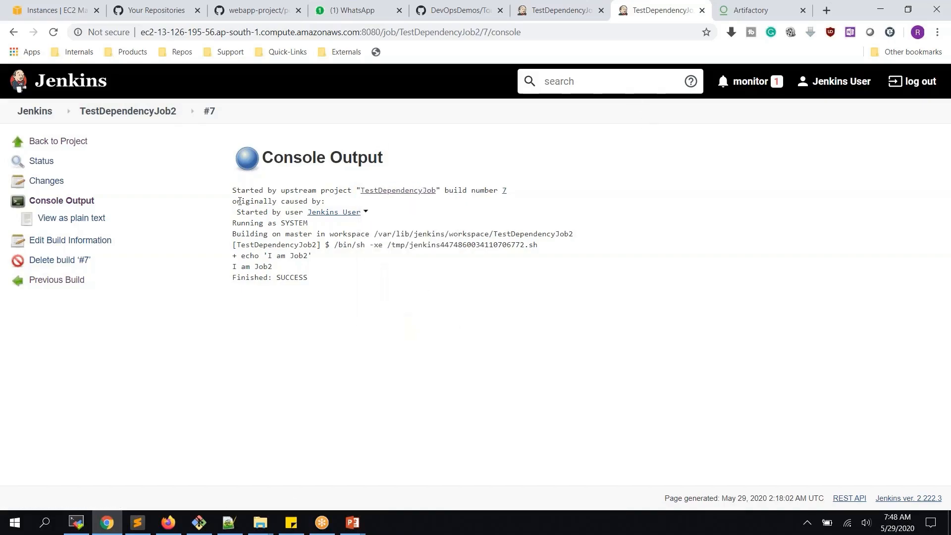
- Return to TestDependencyJob2's project page and open its configuration
{"action": "left_click", "coordinate": [155, 111]}
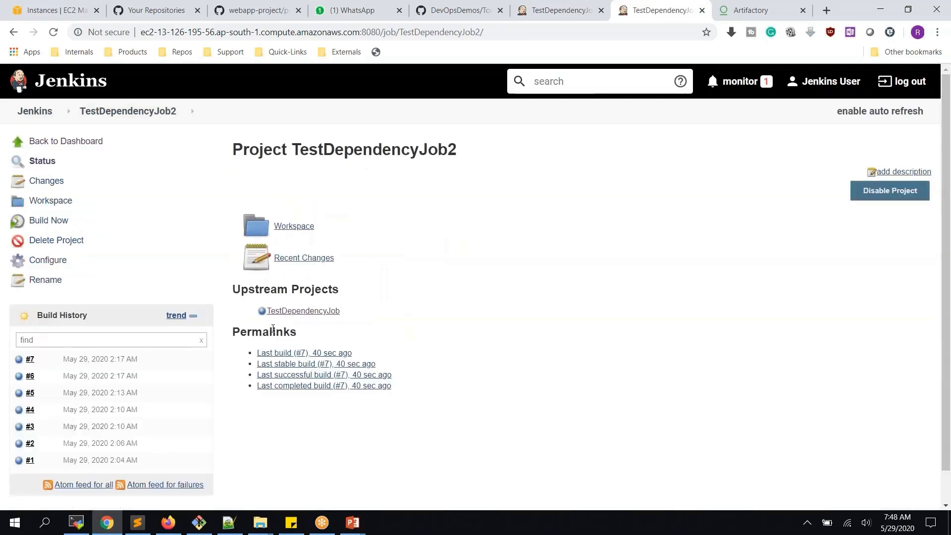
{"action": "left_click", "coordinate": [50, 261]}
{"action": "scroll", "coordinate": [255, 241], "scroll_direction": "down", "scroll_amount": 4}
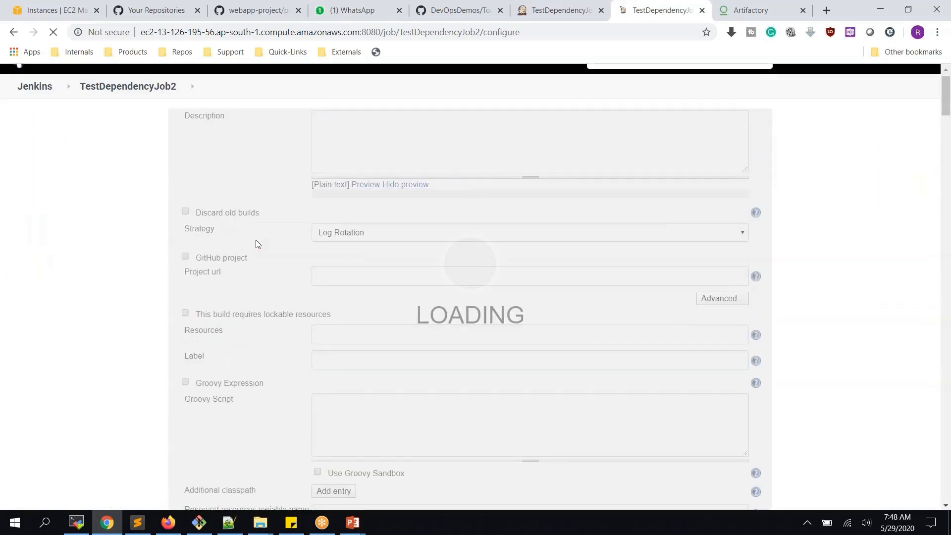